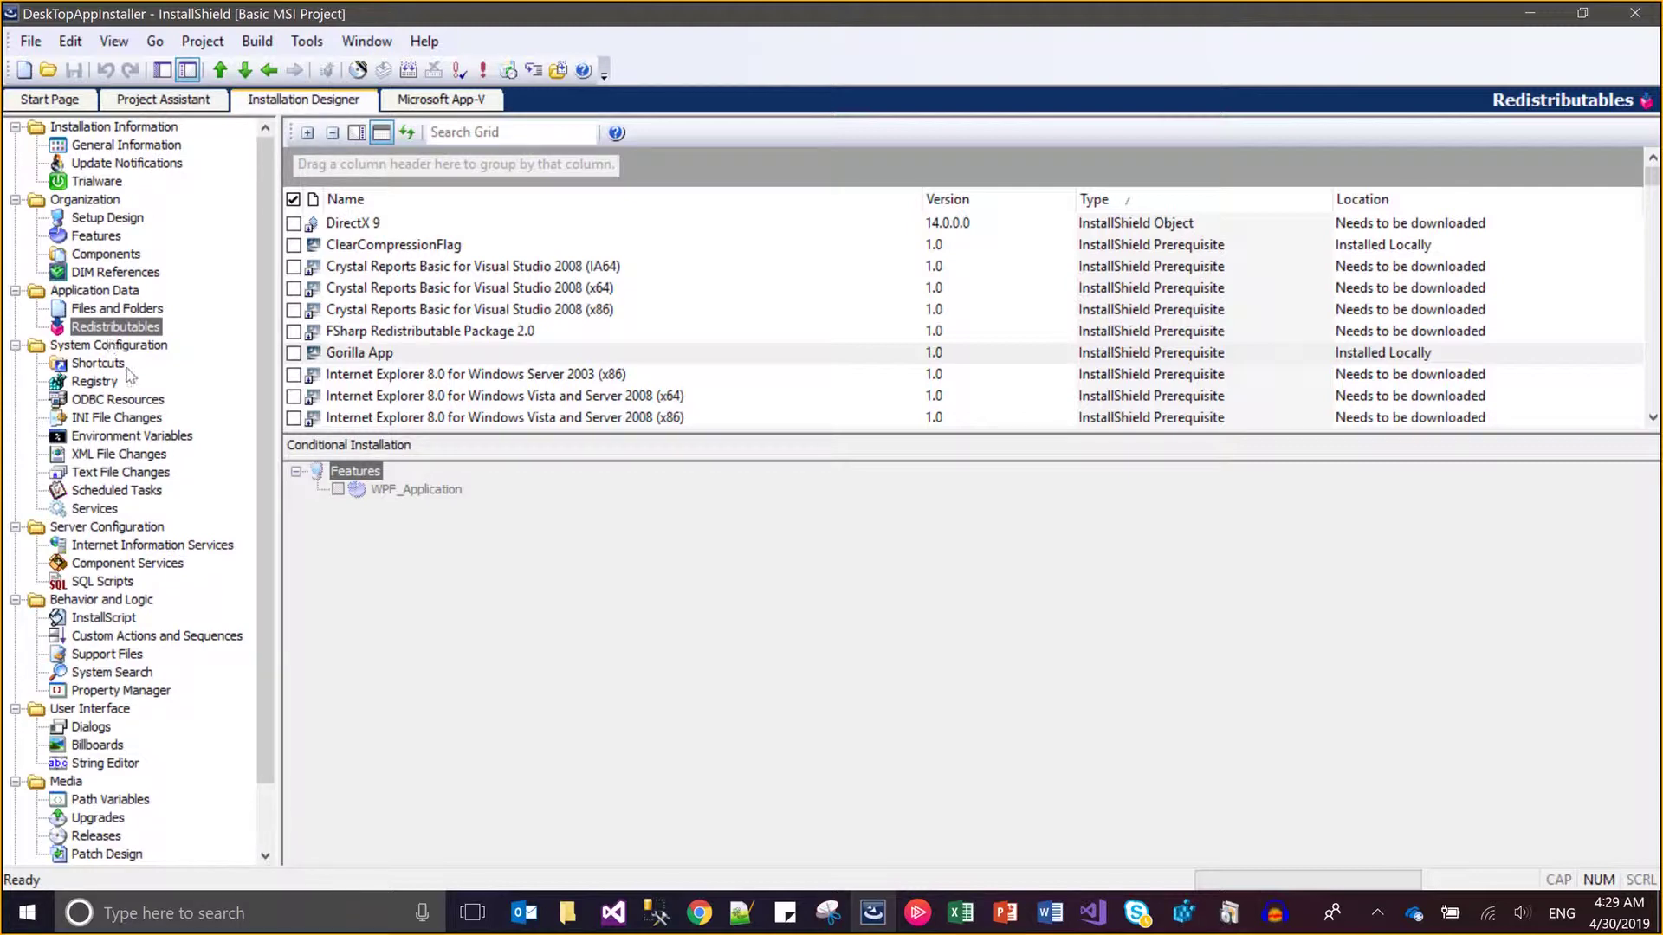
- Look through the InstallShield prerequisites in the Redistributables list, from Crystal Reports Basic (x64) down to Java 2 Standard Edition Runtime Environment 5.0 Update 1
left_click(109, 329)
left_click(448, 286)
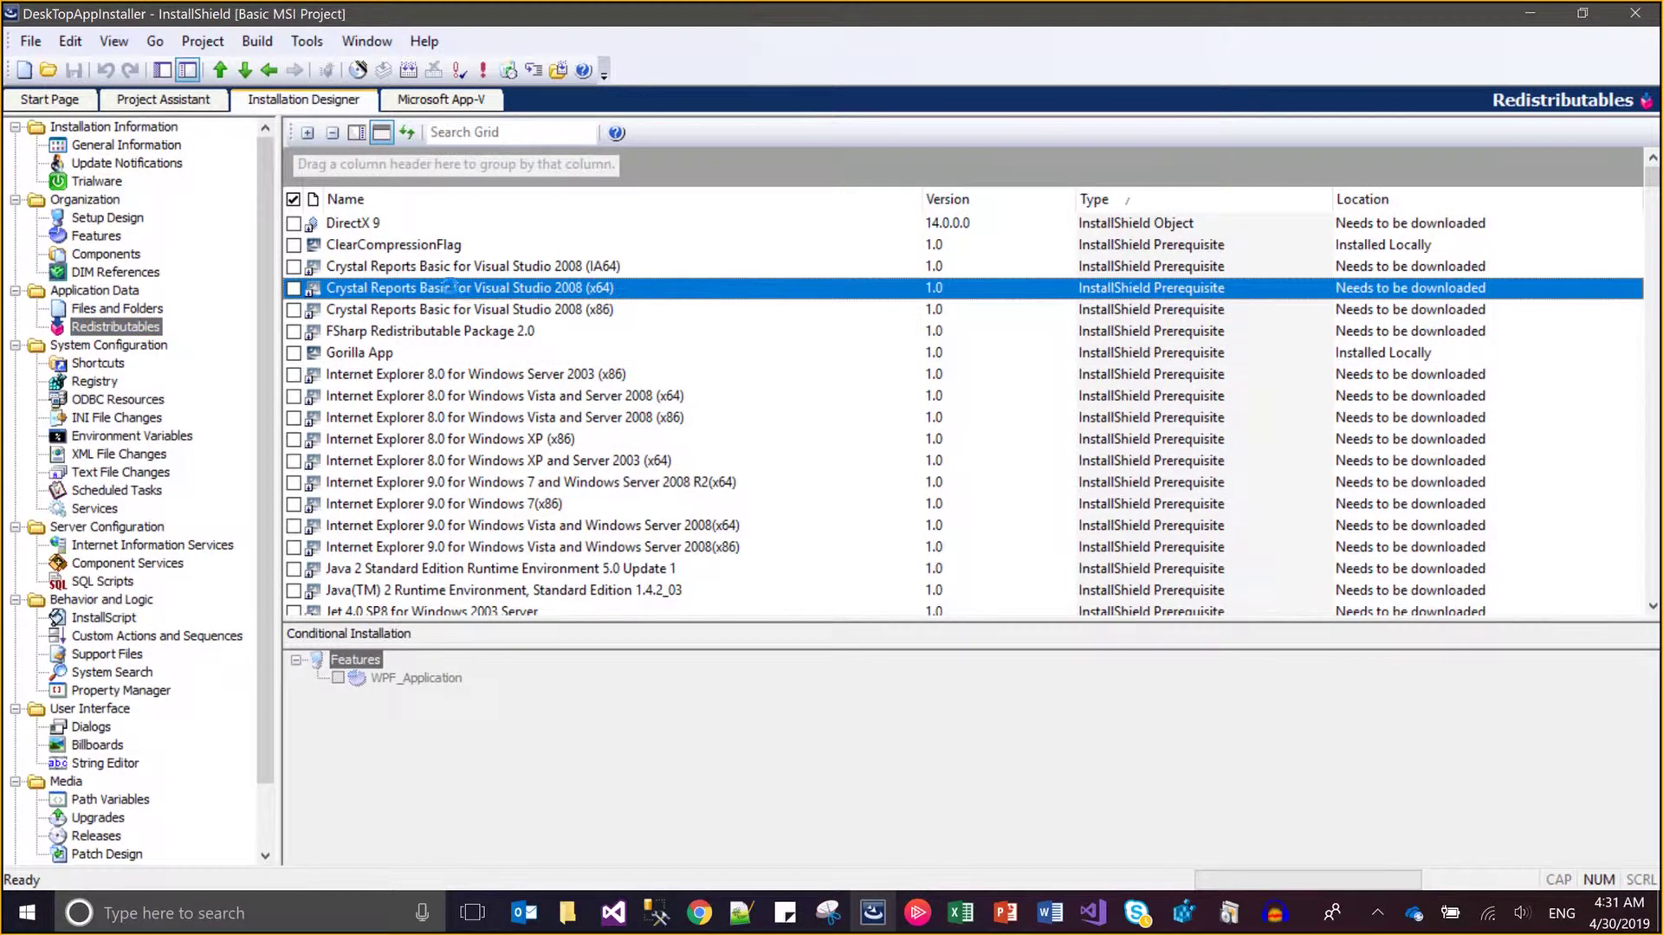
key("Down")
key("Down")
key("Down")
key("Down")
key("Down")
key("Down")
key("Down")
key("Down")
key("Down")
key("Down")
key("Down")
key("Down")
key("Down")
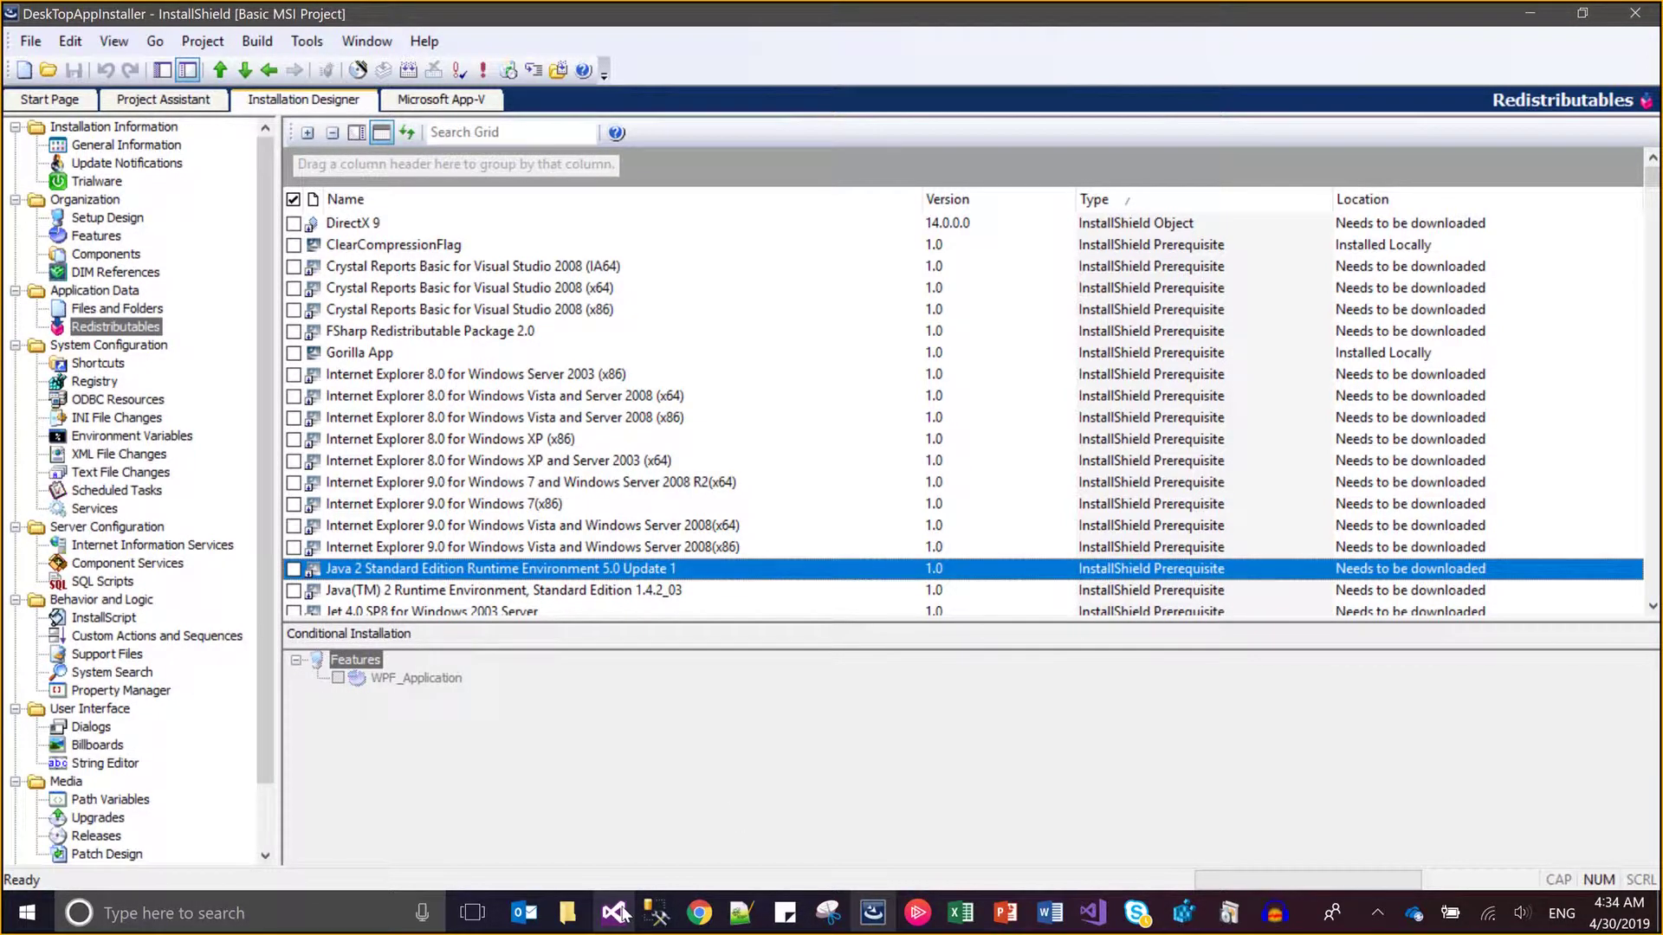
- Open KudosApp.sln from the KudosApp folder inside WPF Application in Visual Studio and display its projects in Solution Explorer
left_click(568, 823)
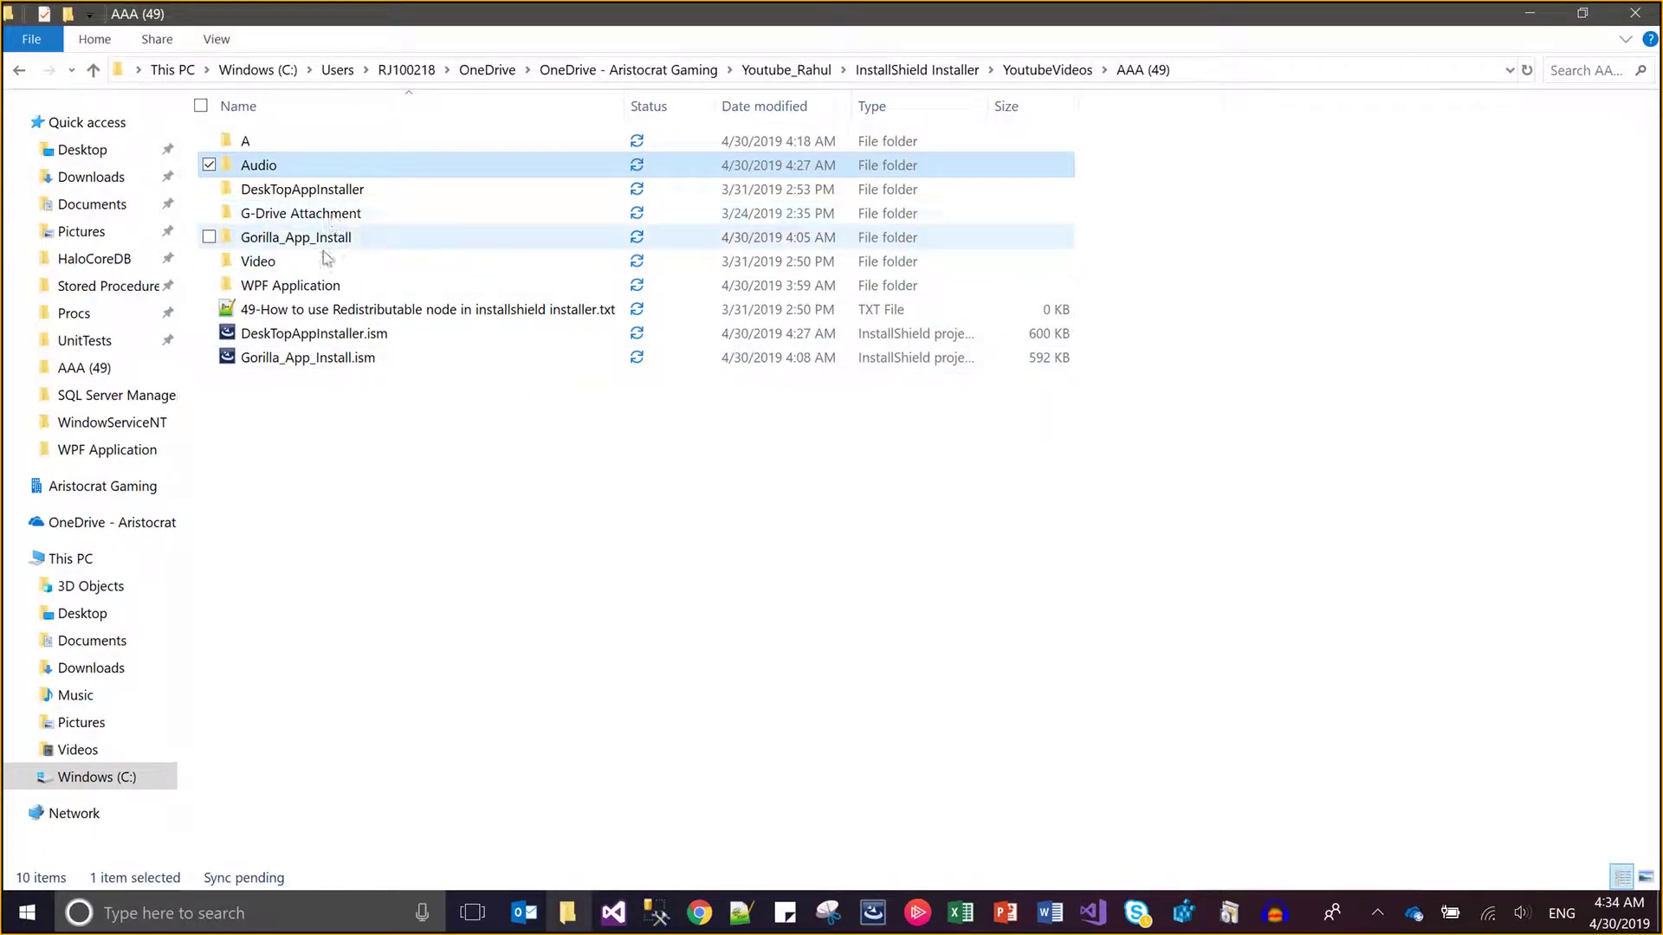
double_click(314, 287)
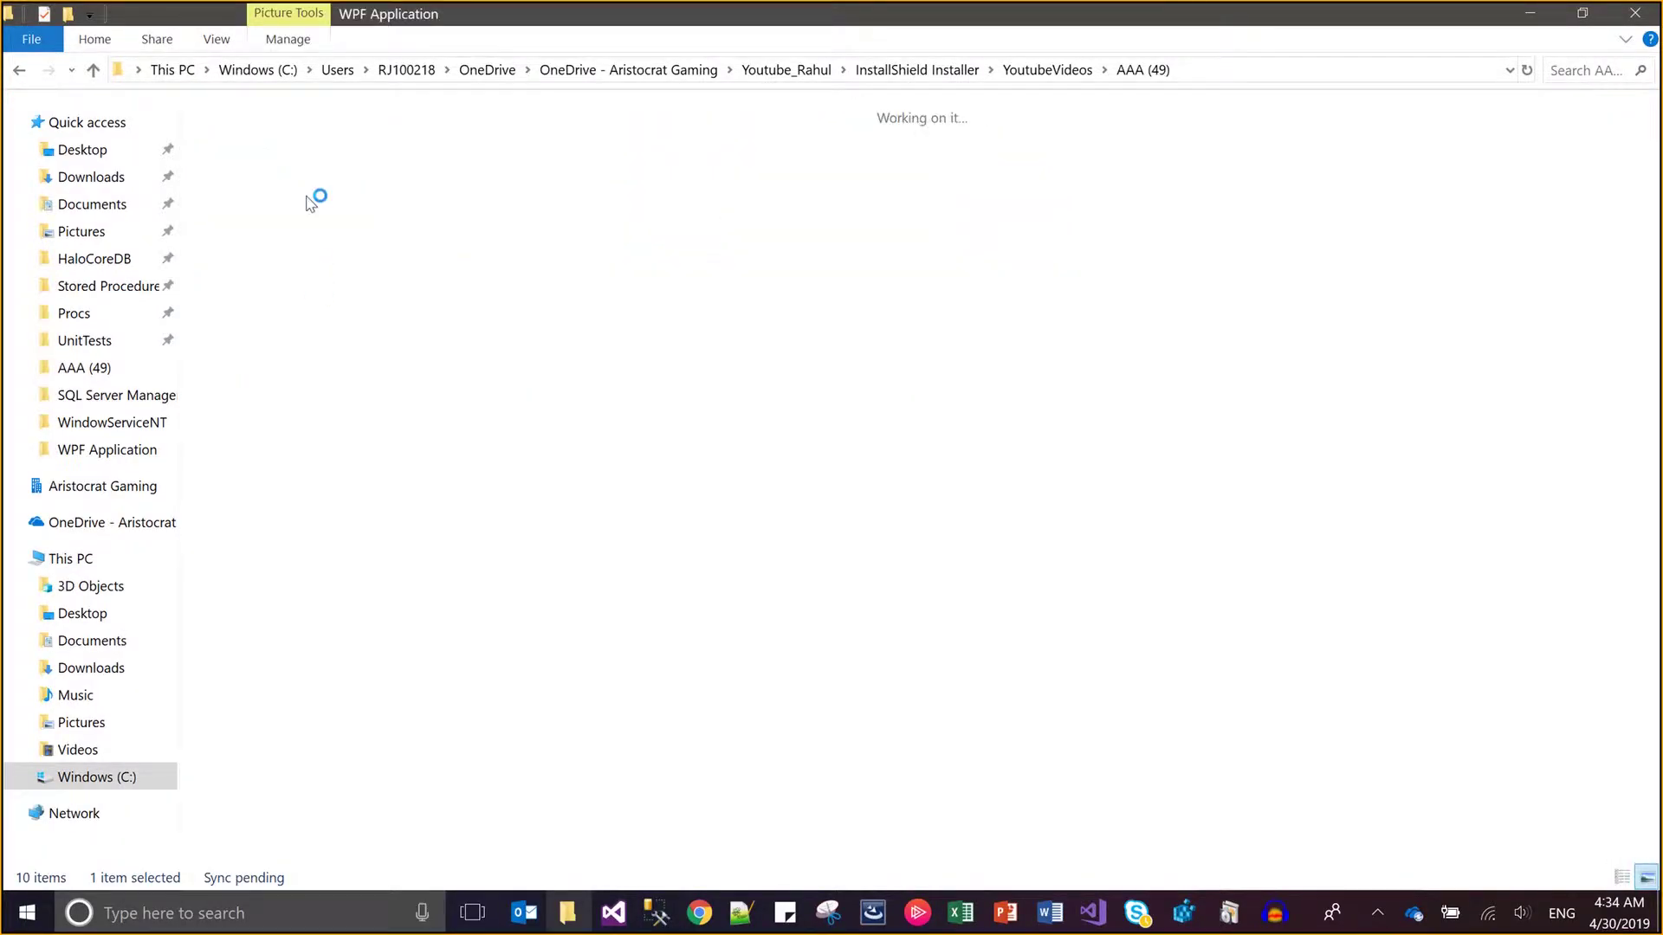
double_click(255, 163)
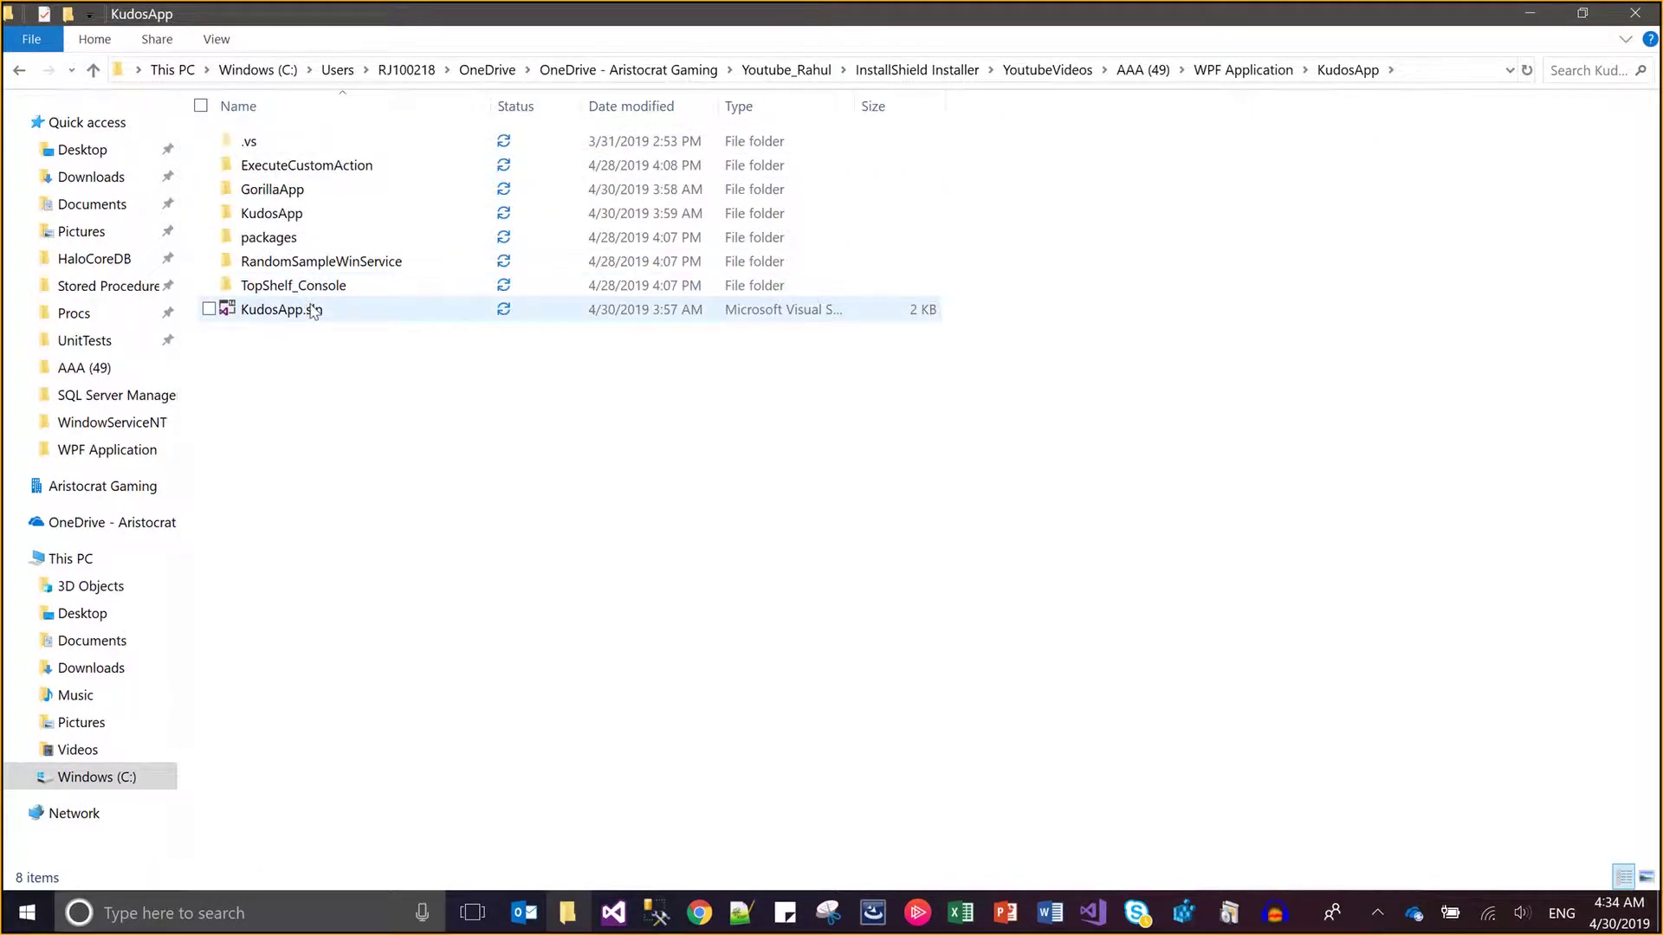
double_click(314, 310)
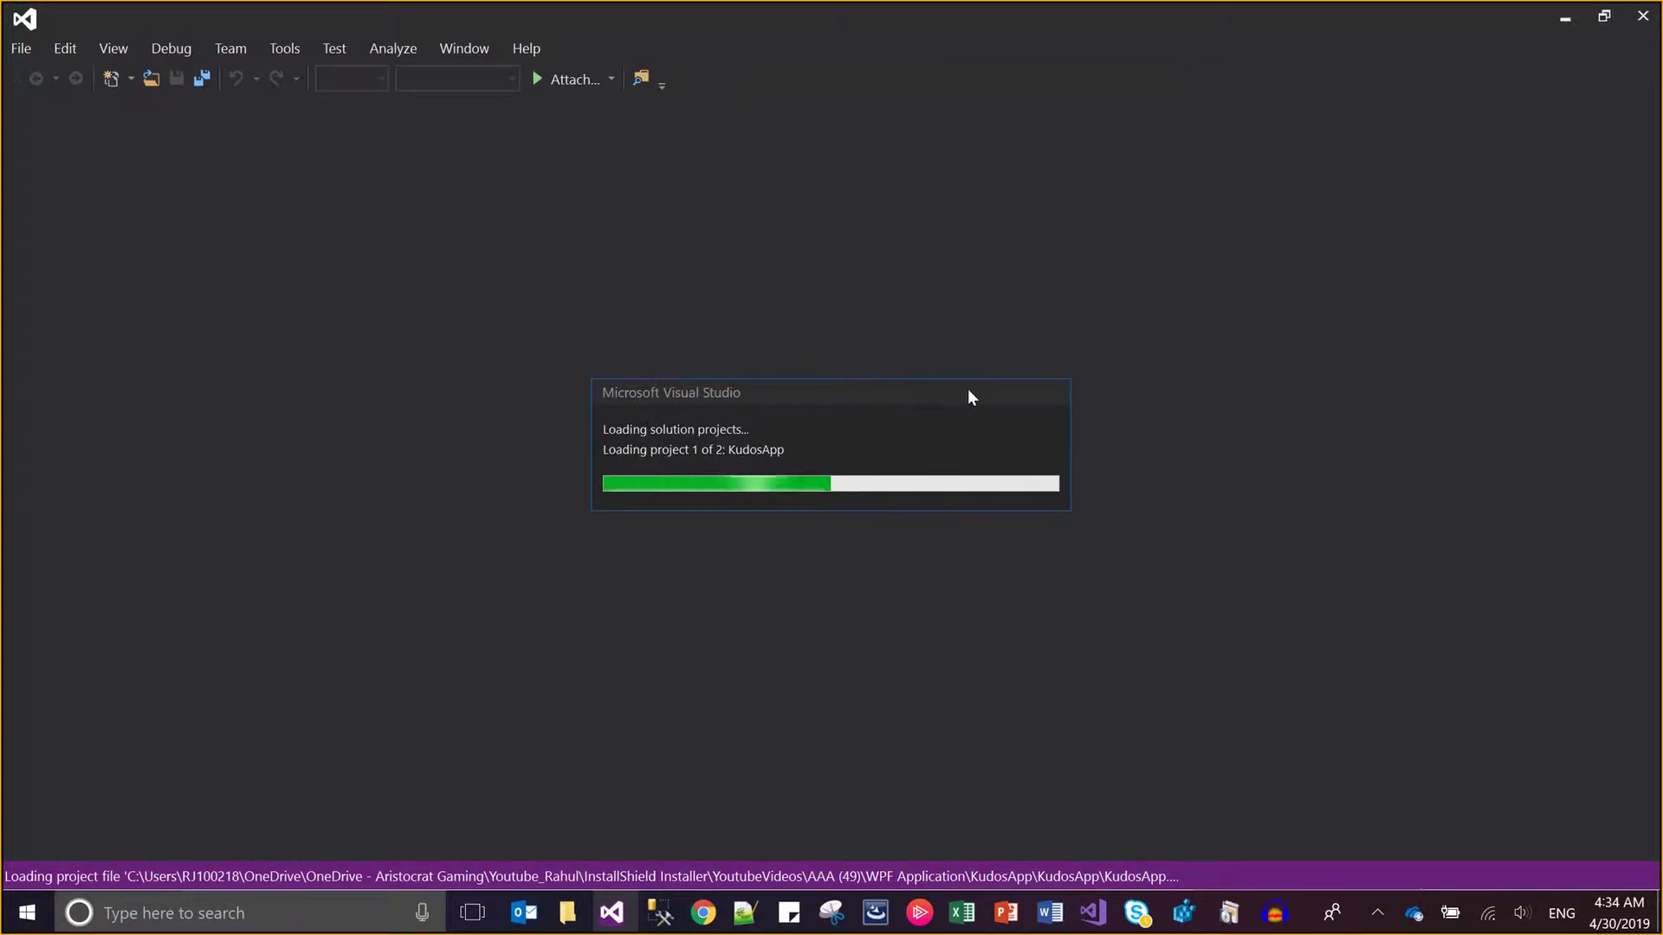
mouse_move(1228, 7)
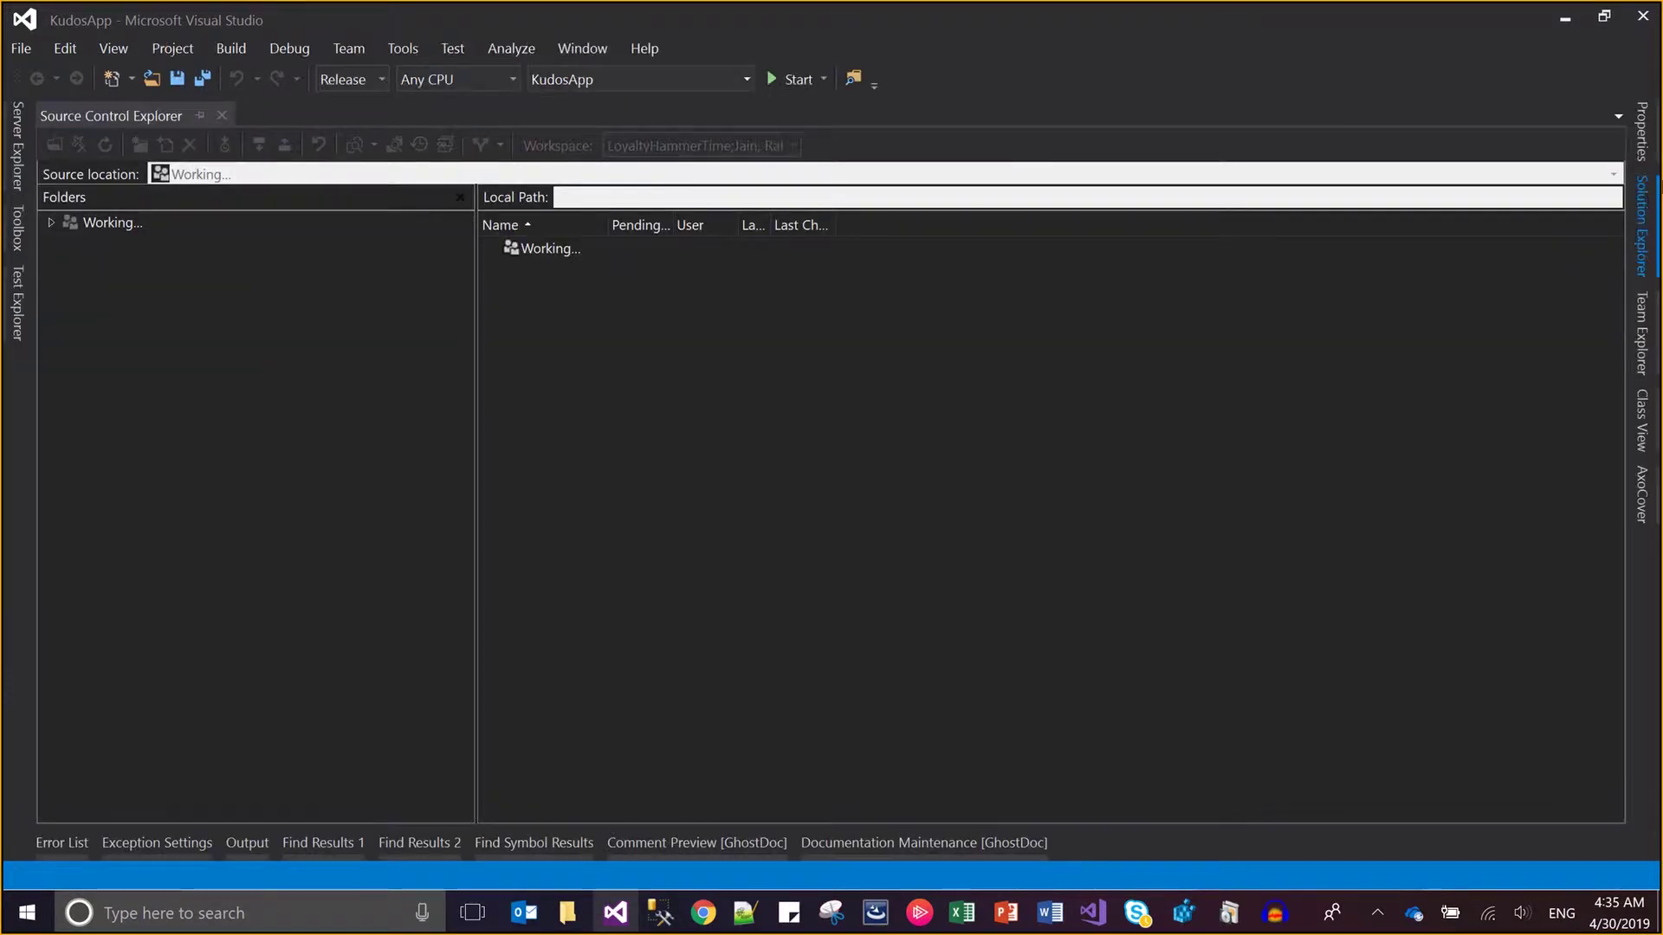
left_click(1642, 208)
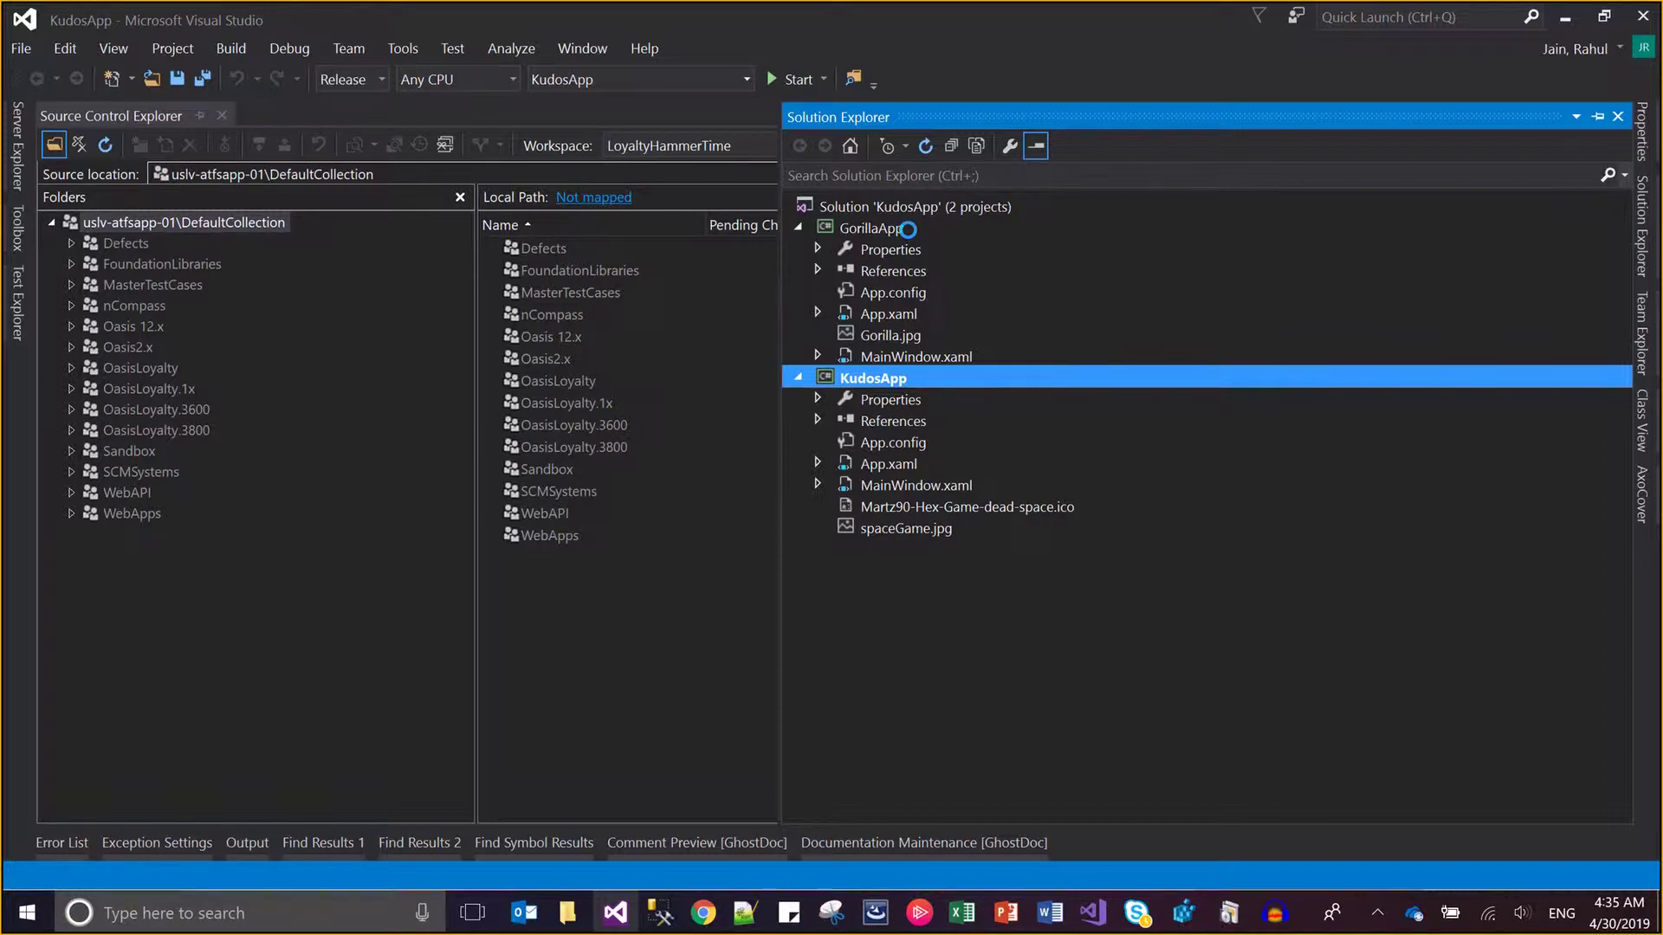
- Start a new debug instance of the GorillaApp project and continue debugging with the Release build
left_click(879, 227)
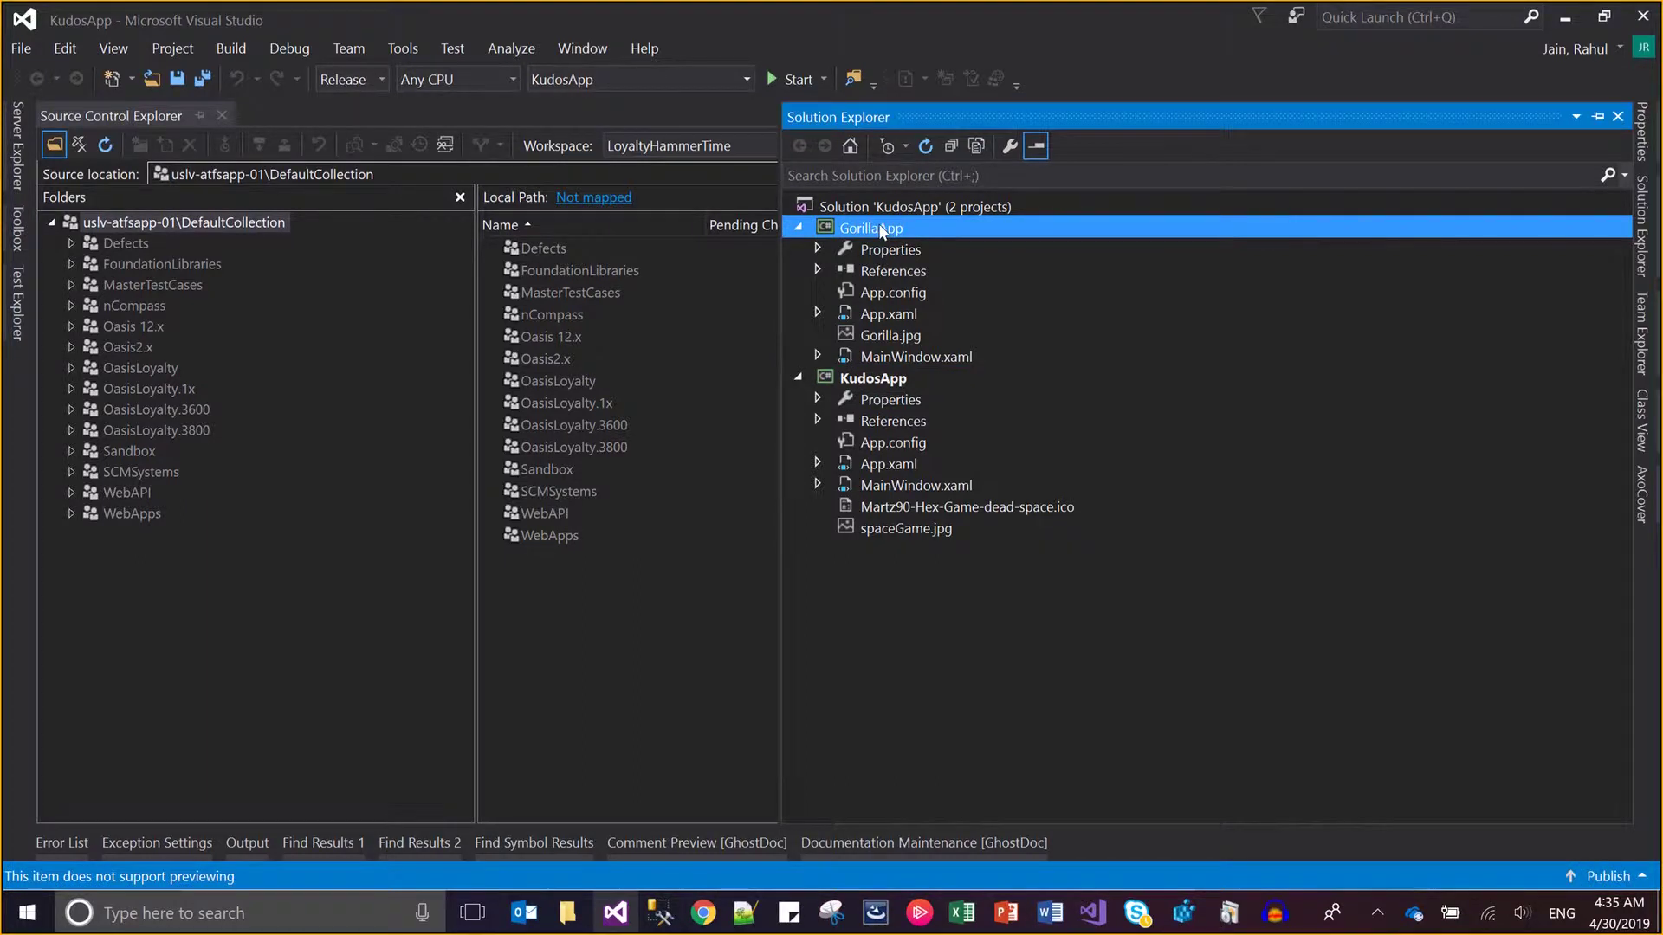
right_click(878, 223)
mouse_move(918, 586)
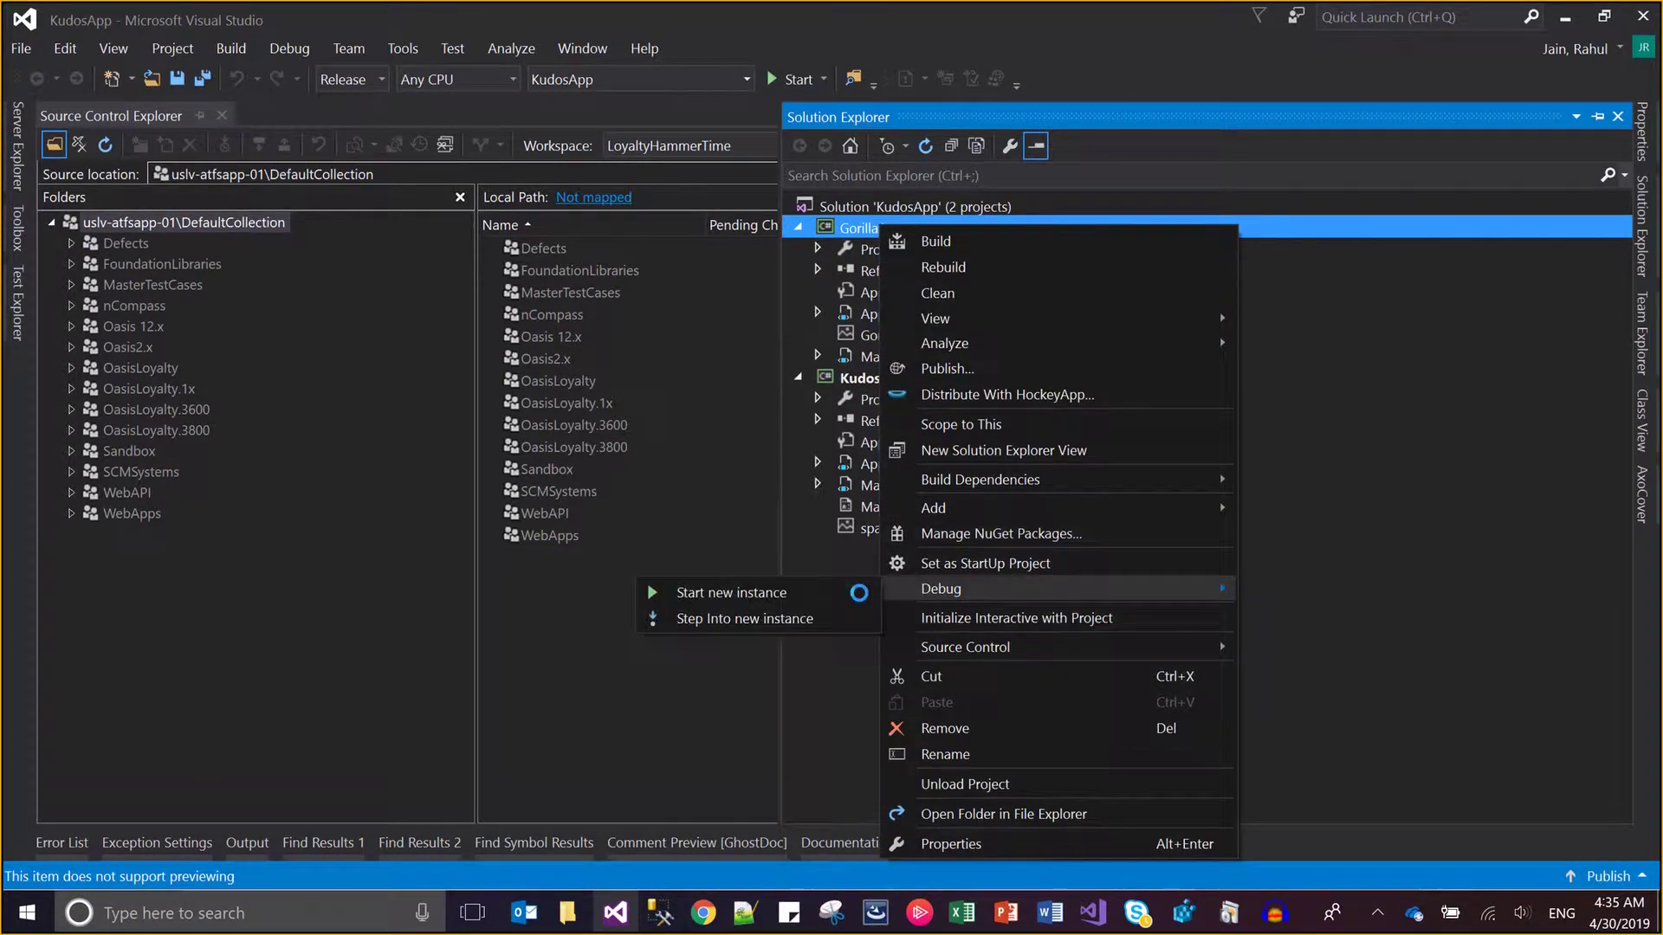
left_click(817, 594)
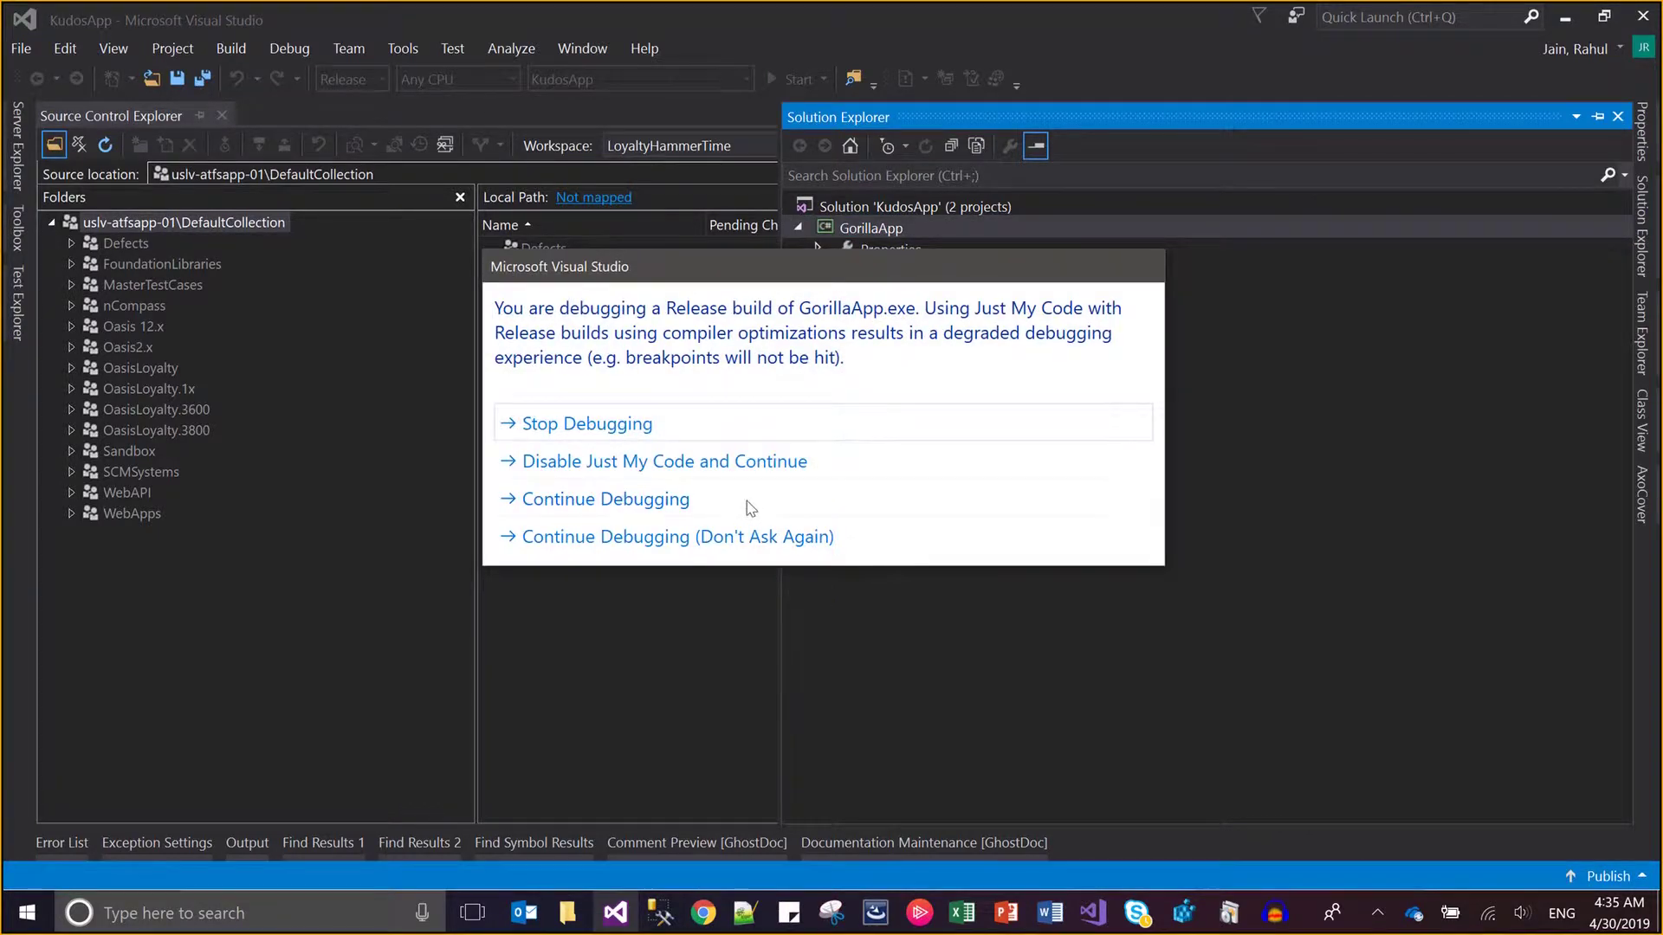
left_click(749, 506)
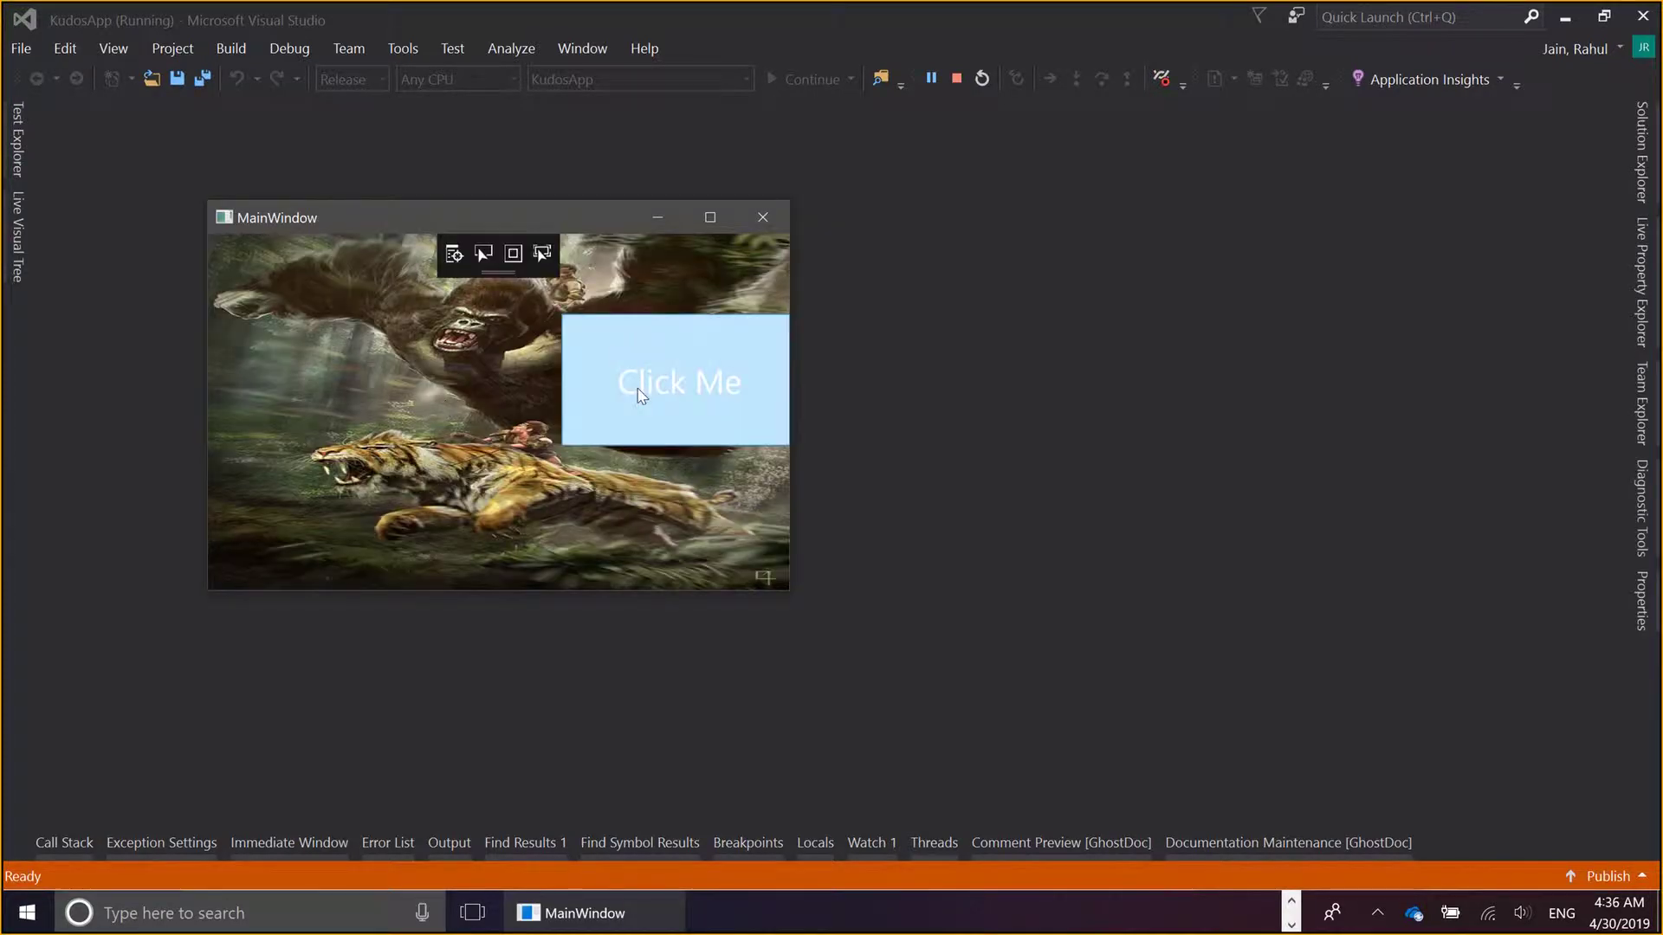
- Test the running Gorilla app's Click Me function, dismiss its message and close the app
left_click(637, 389)
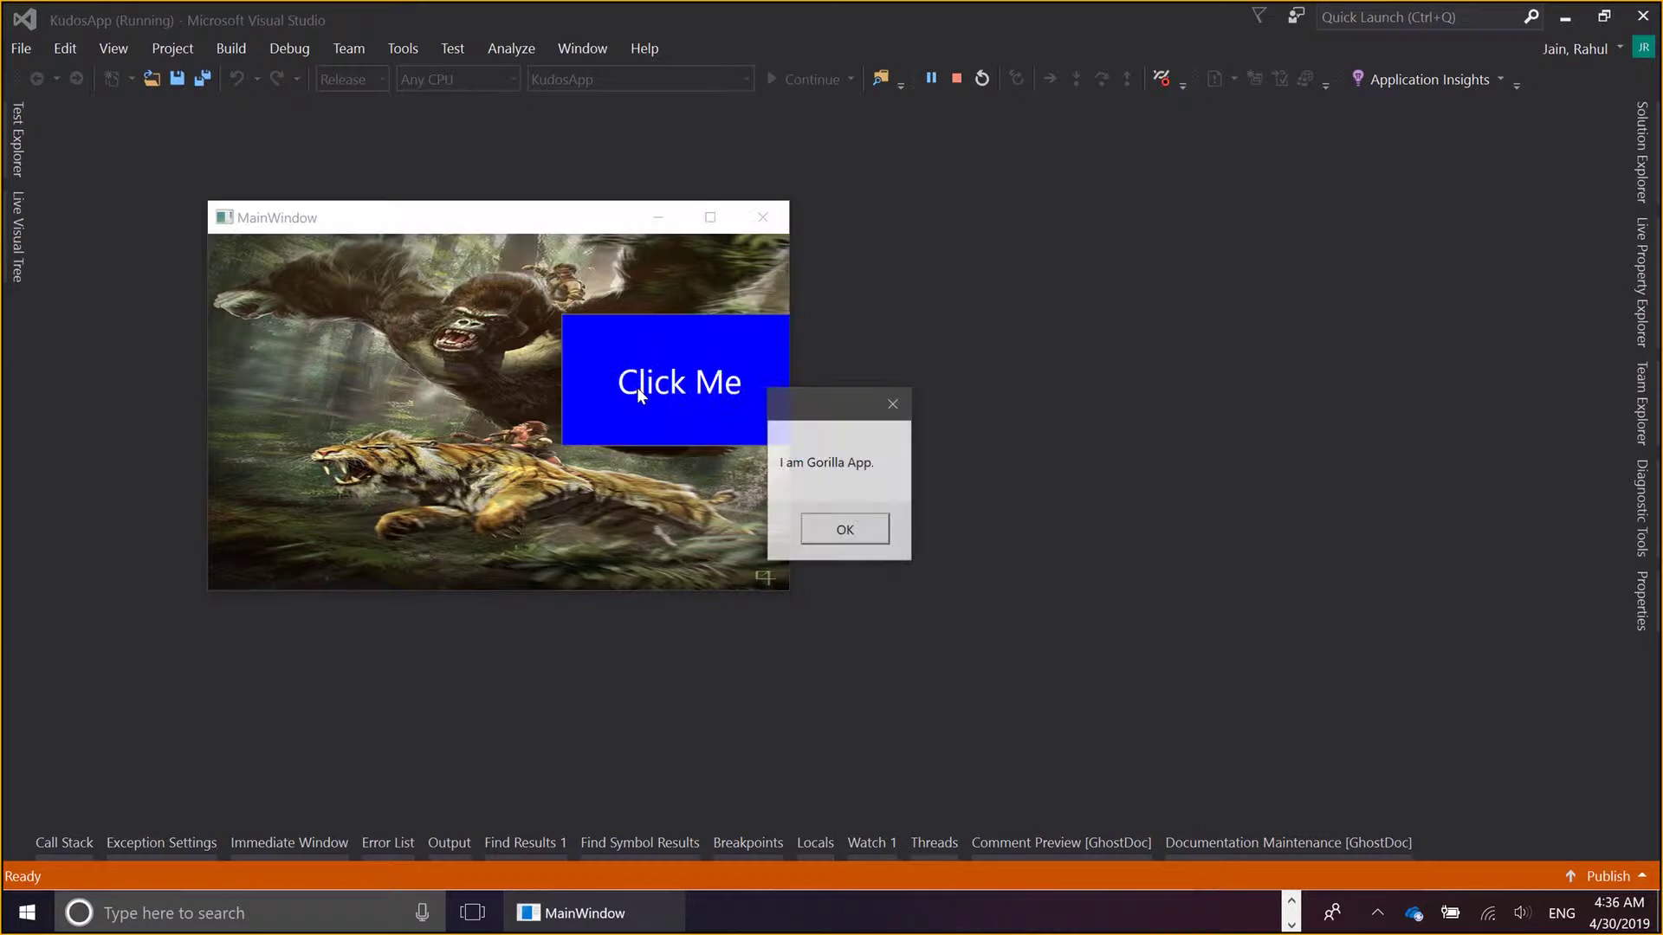
left_click(811, 537)
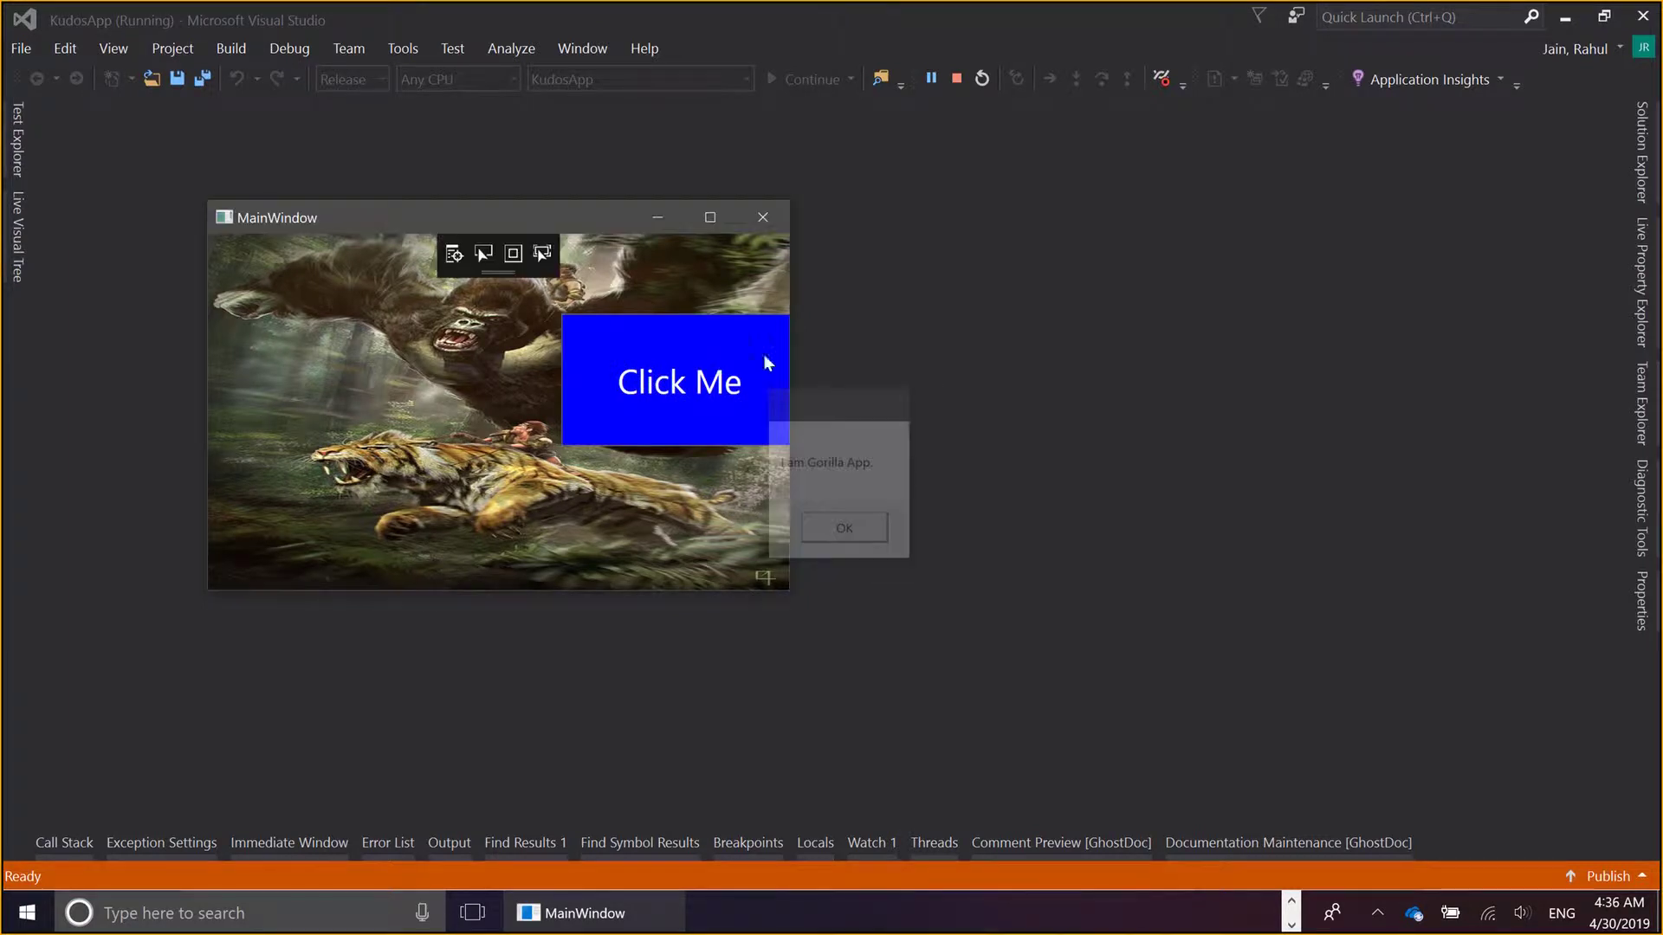
left_click(763, 218)
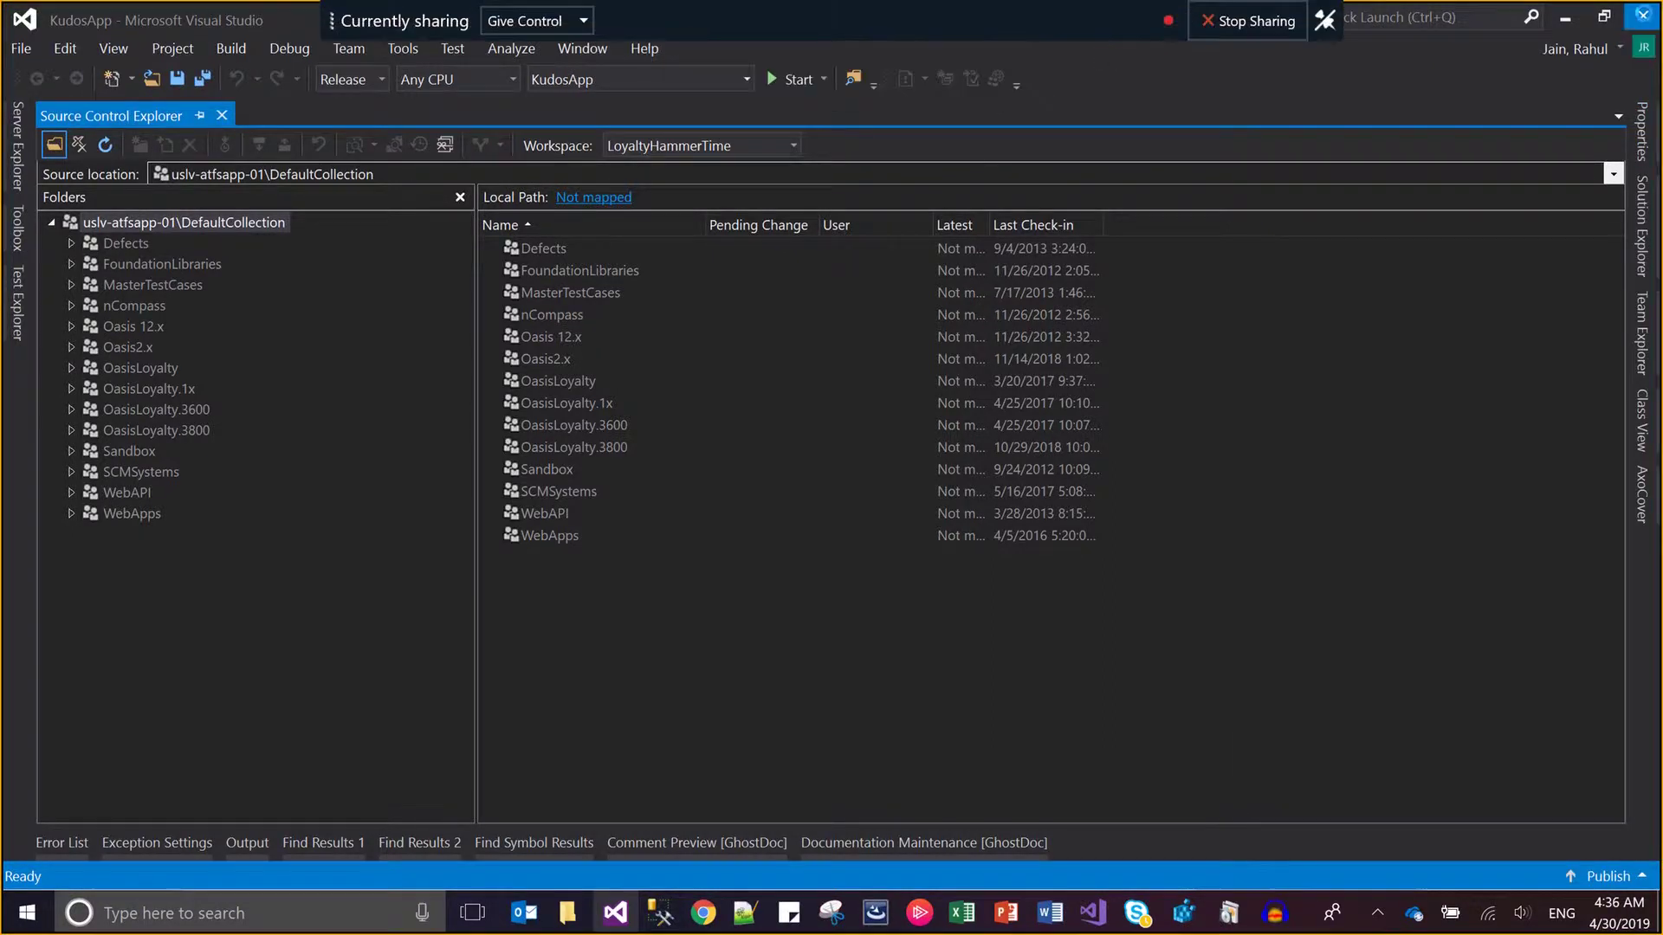
- Switch to File Explorer, return to the AAA (49) folder and select the Gorilla_App_Install.ism project file
key("alt+Tab")
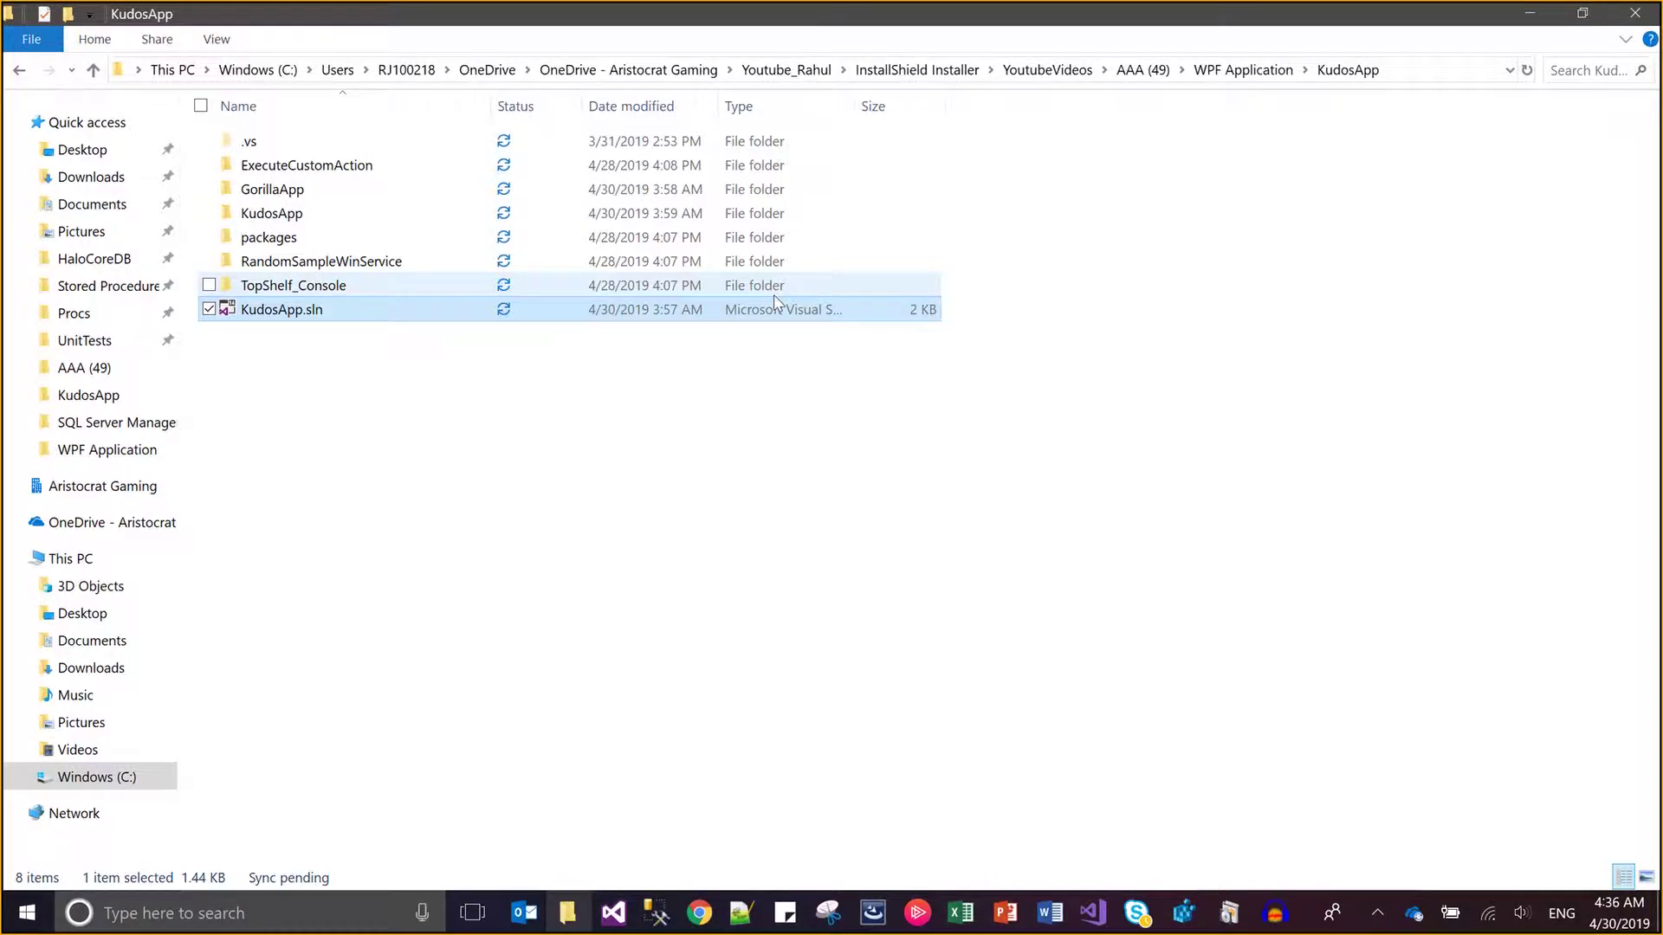
left_click(1142, 71)
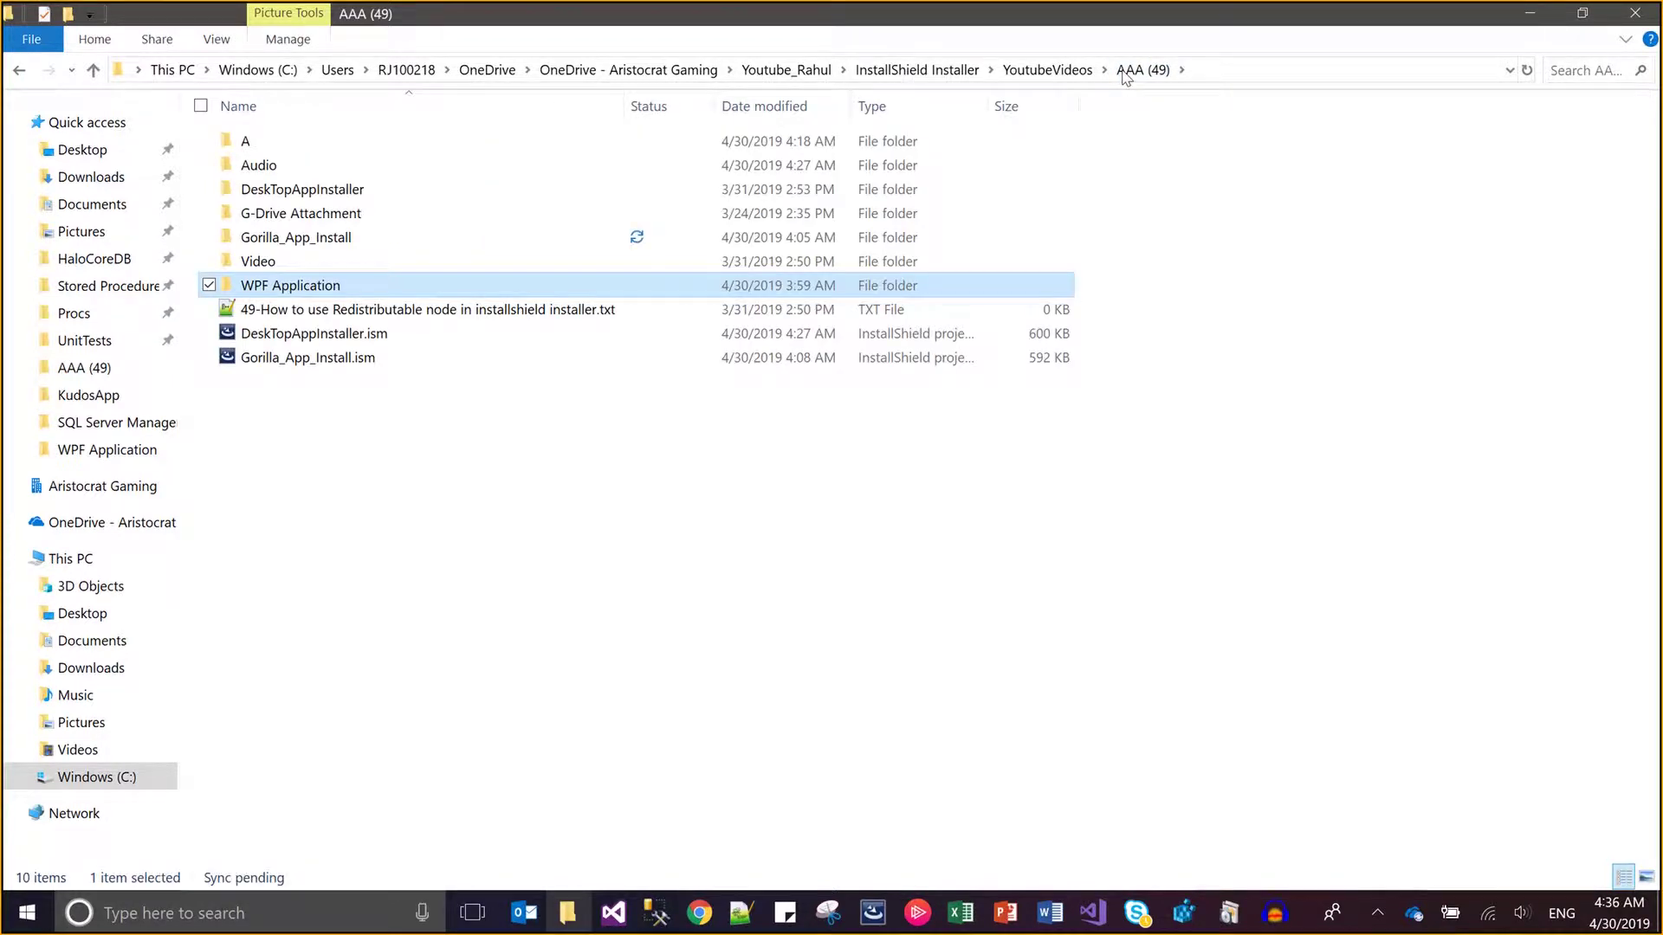
left_click(297, 362)
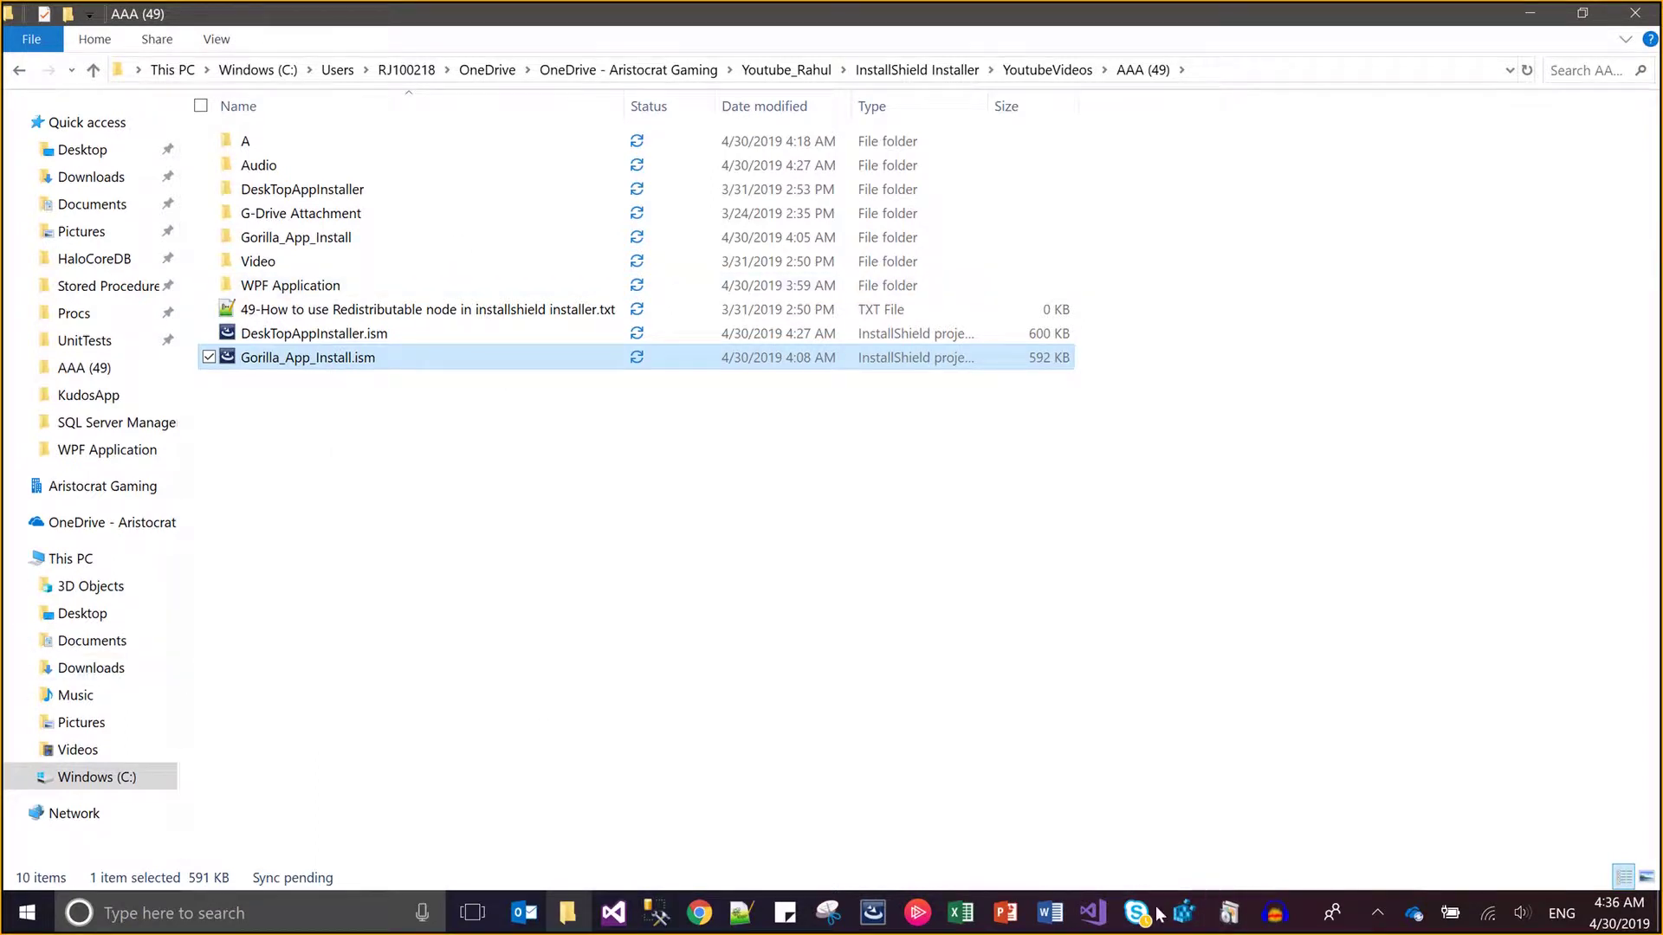
mouse_move(1180, 925)
- Run GorillaInstaller.exe from the DISK1 folder of Release 1 under Gorilla_App_Install and allow it to start
double_click(293, 241)
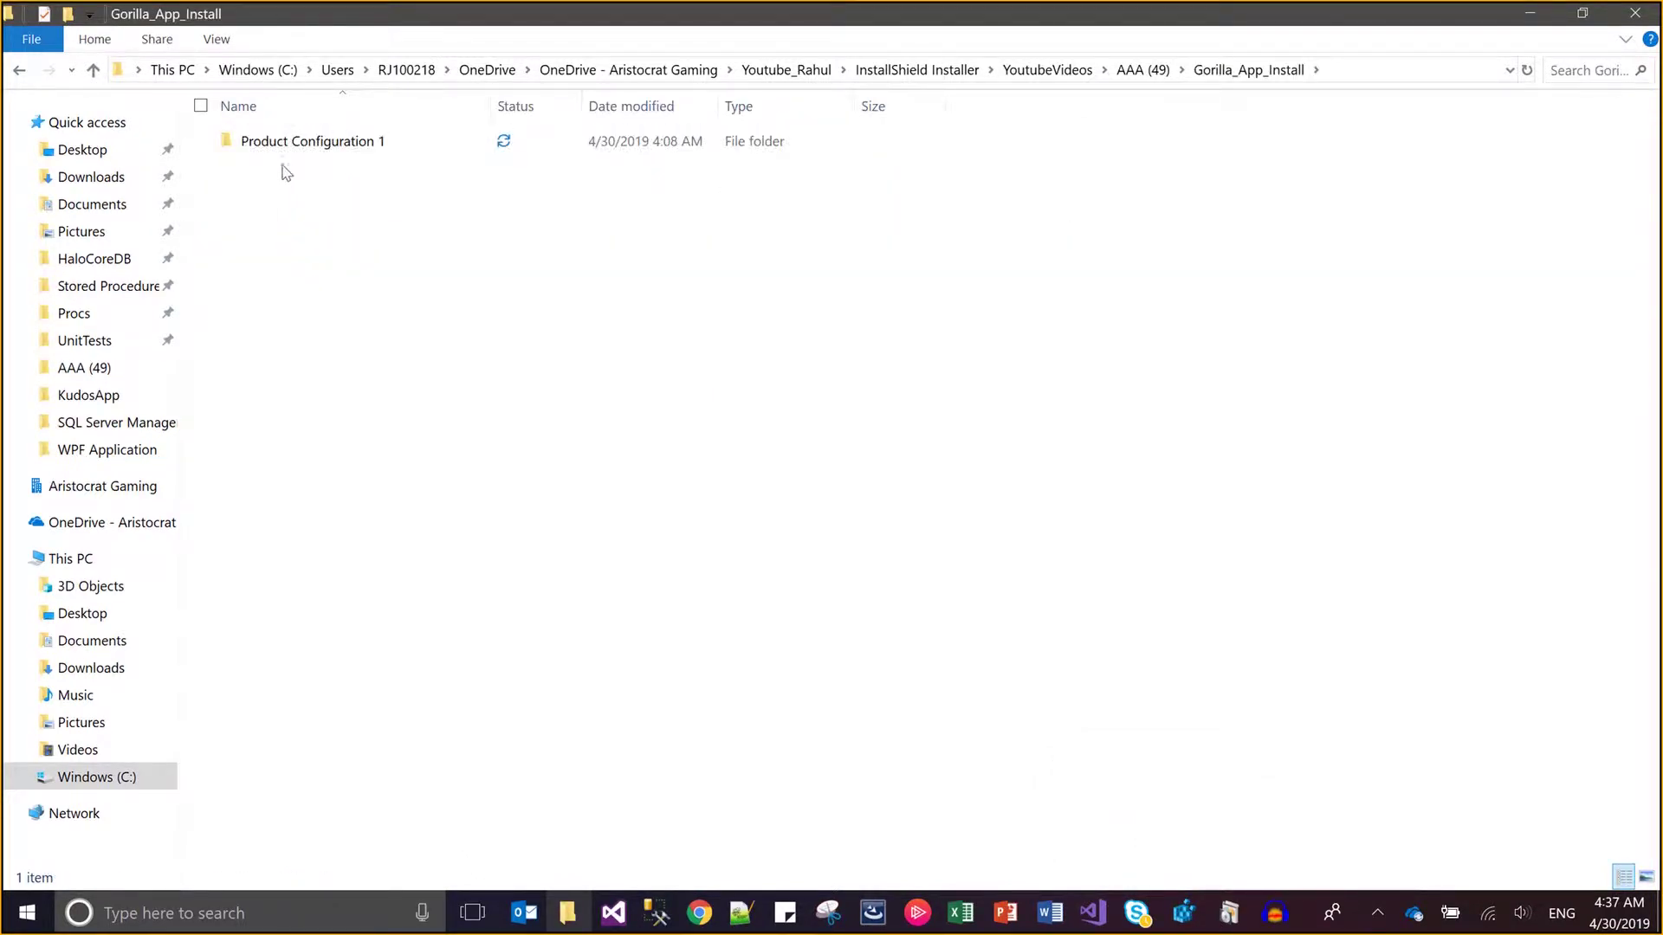
double_click(283, 149)
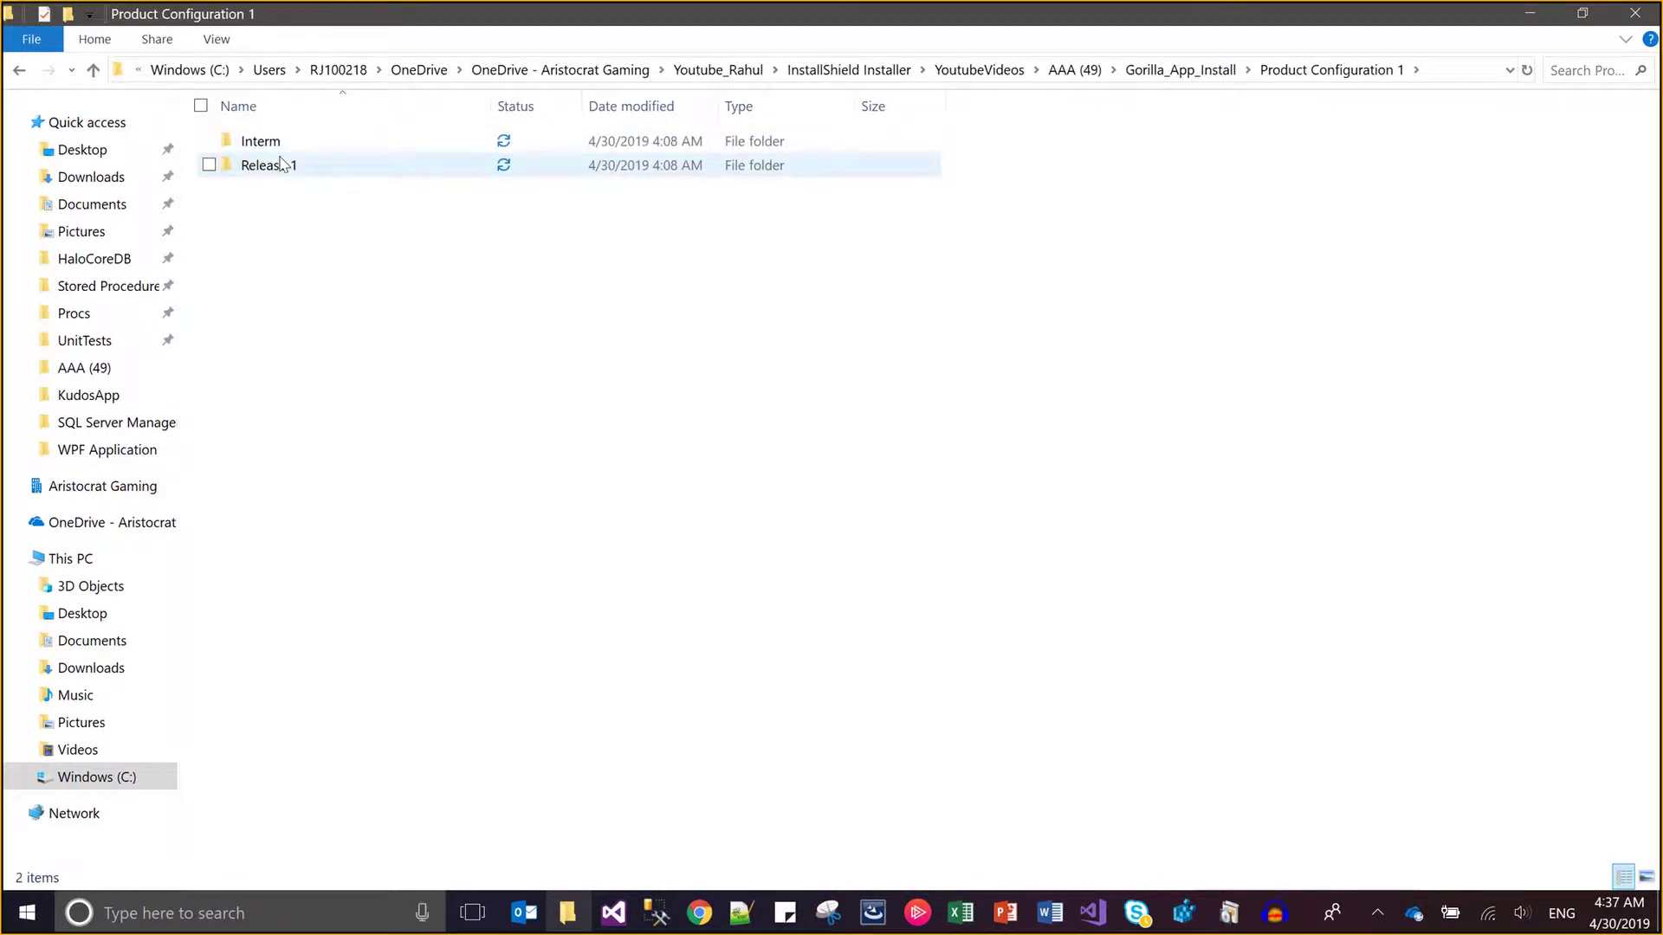
left_click(283, 165)
double_click(282, 164)
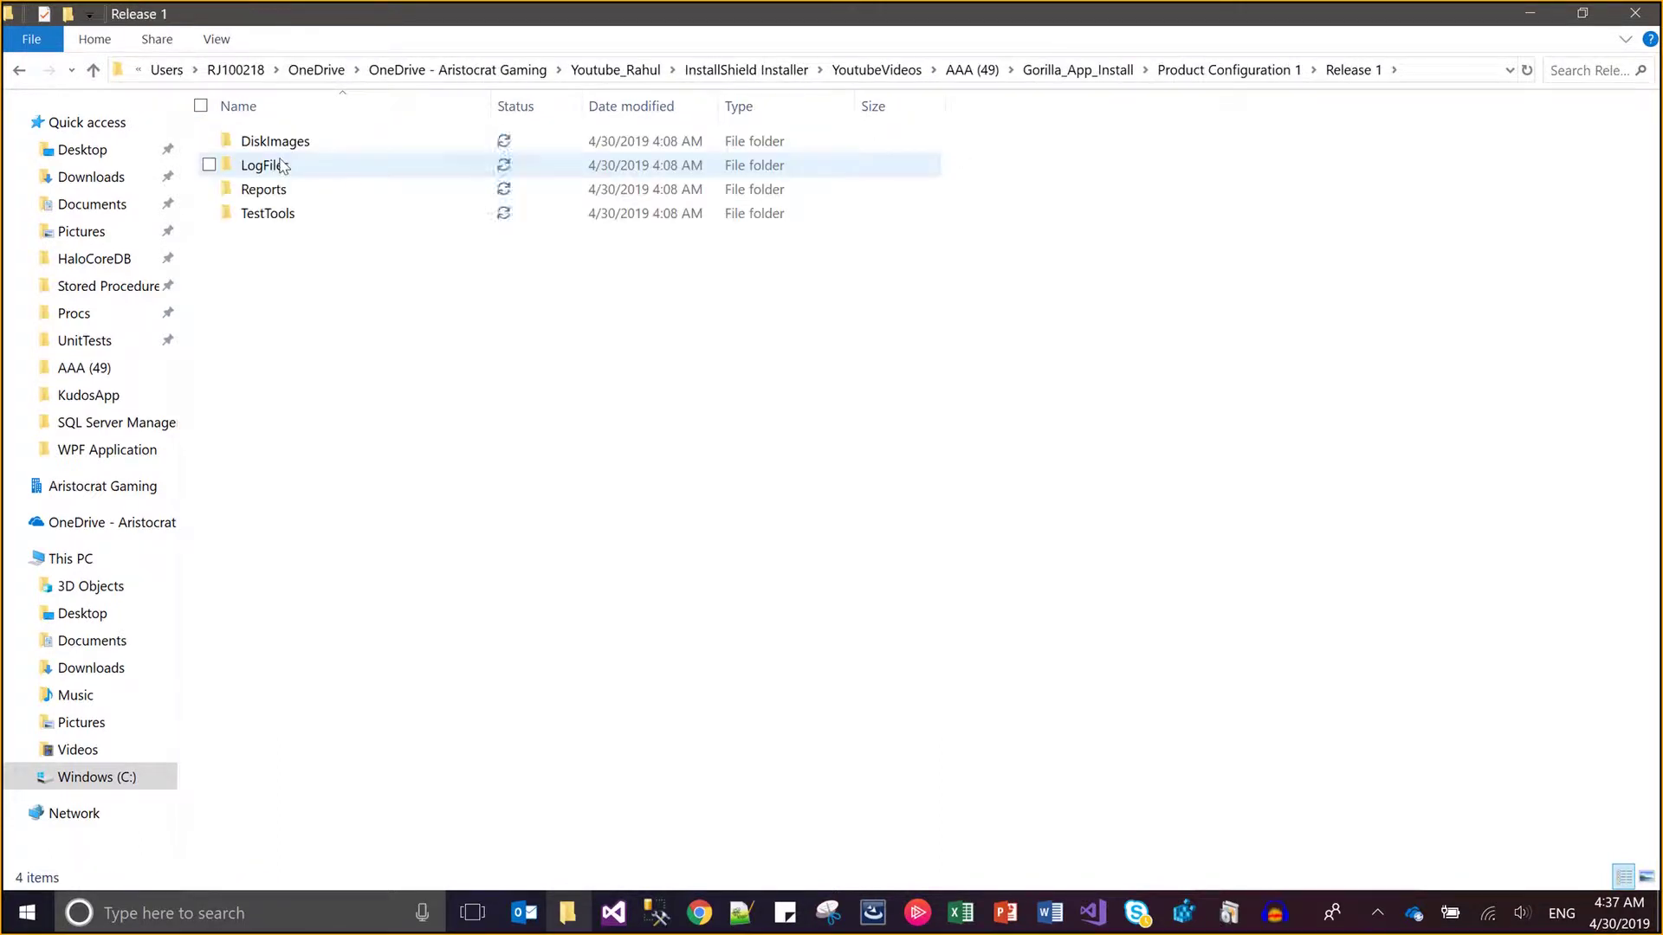
left_click(277, 145)
double_click(278, 147)
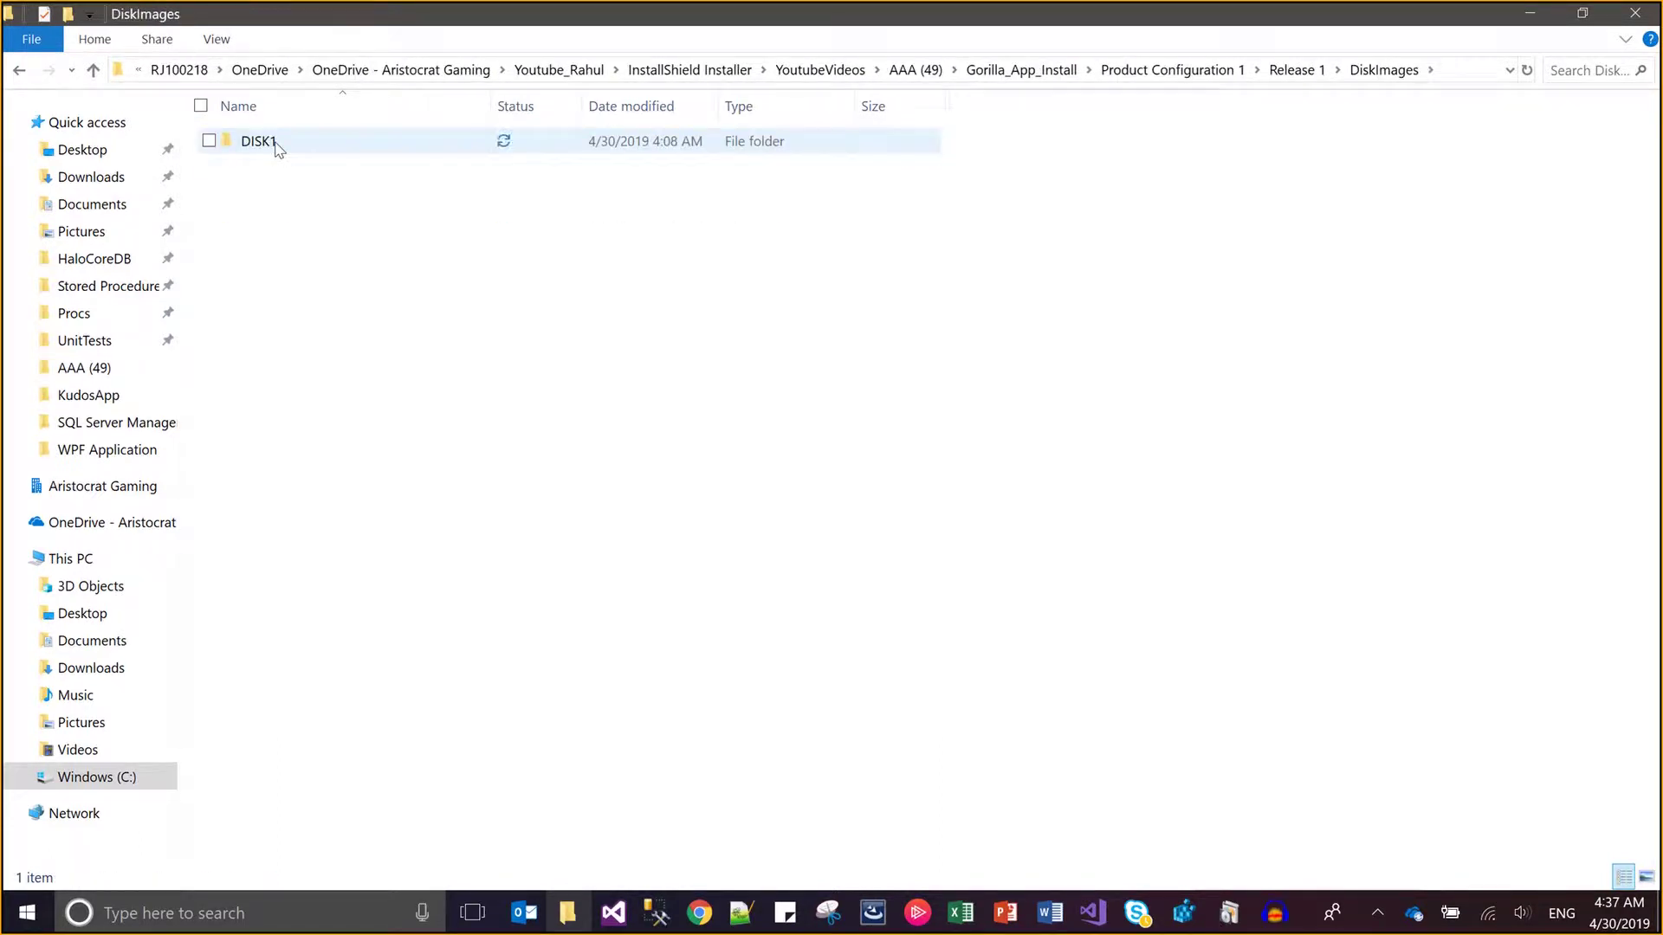
double_click(277, 146)
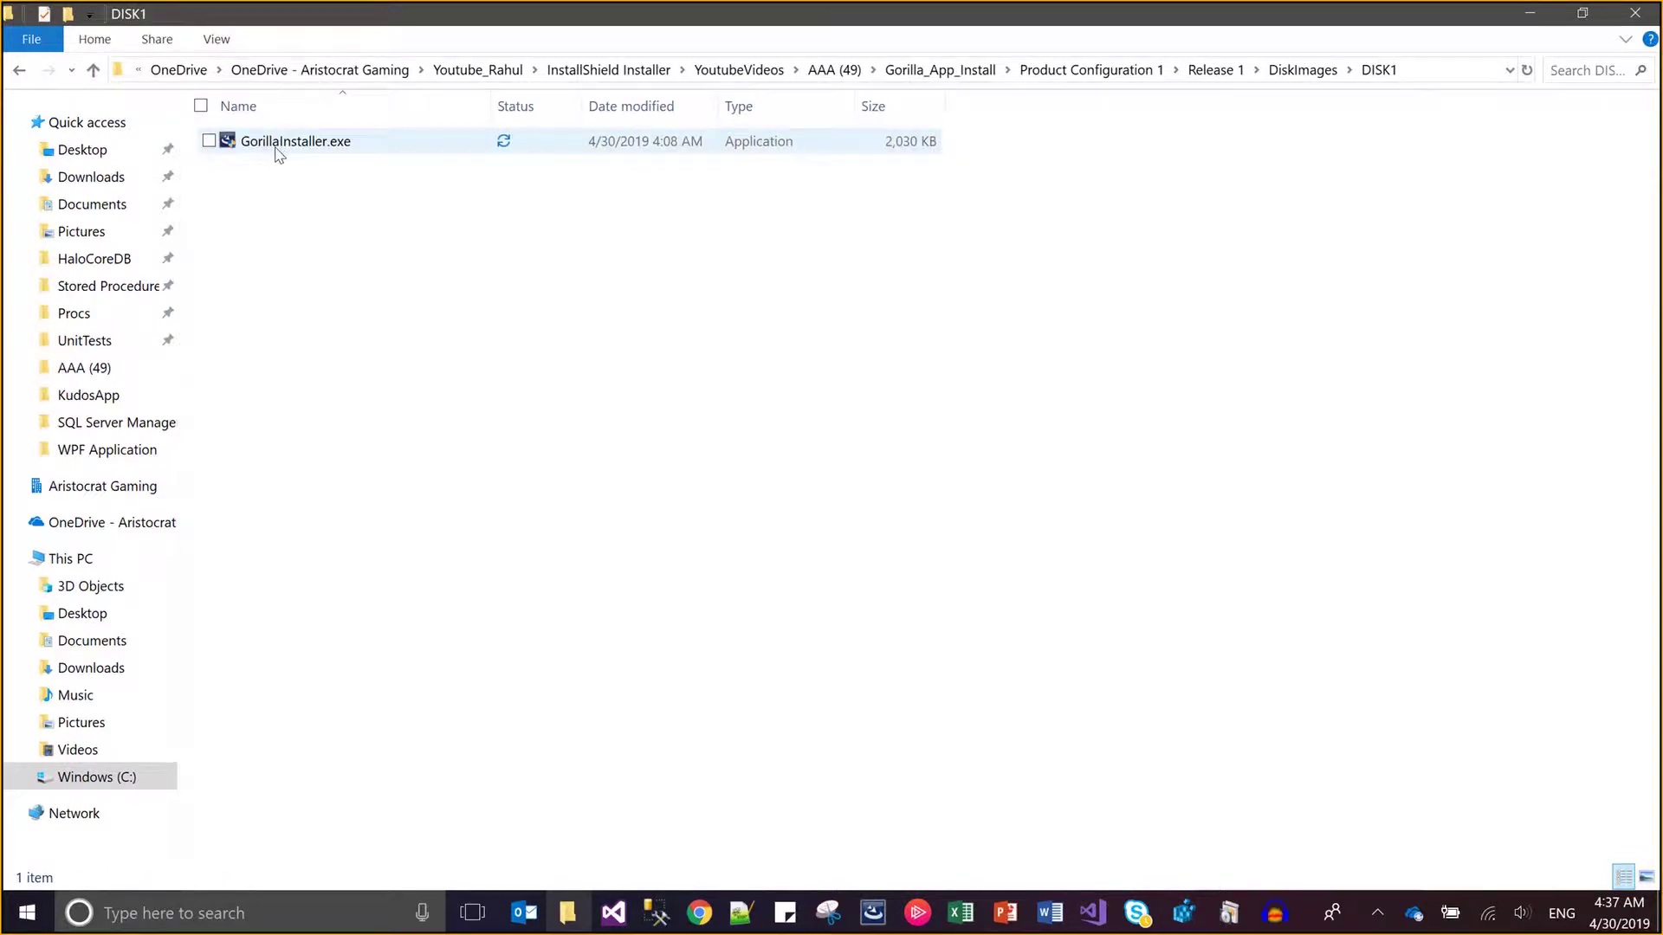
left_click(278, 147)
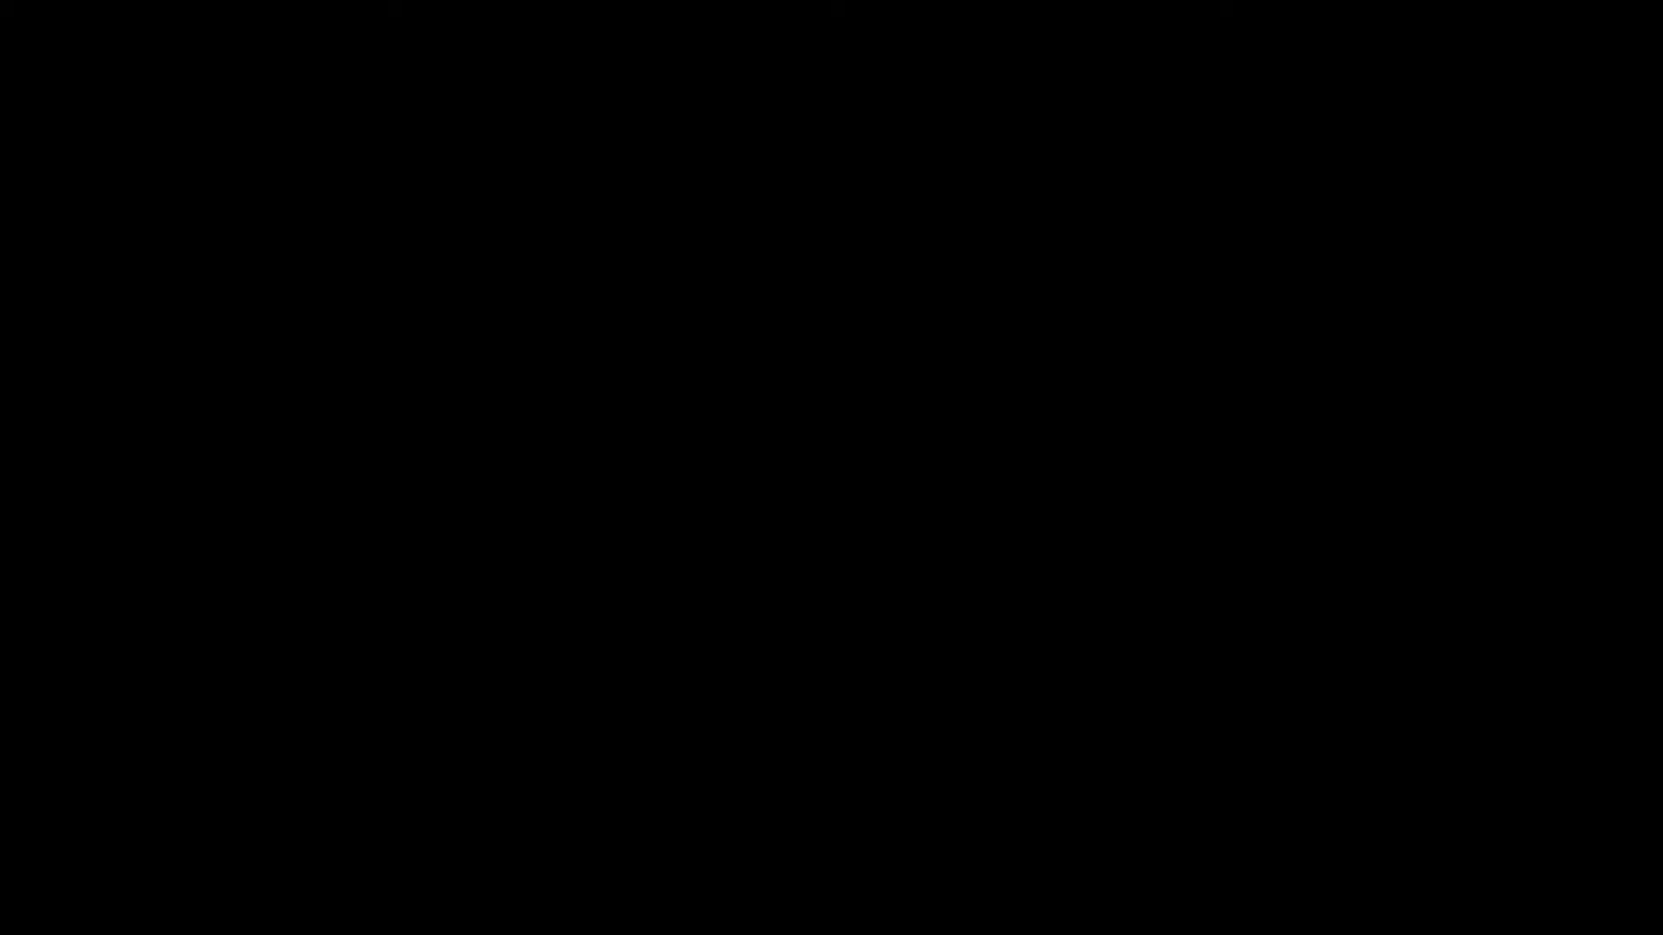
left_click(783, 634)
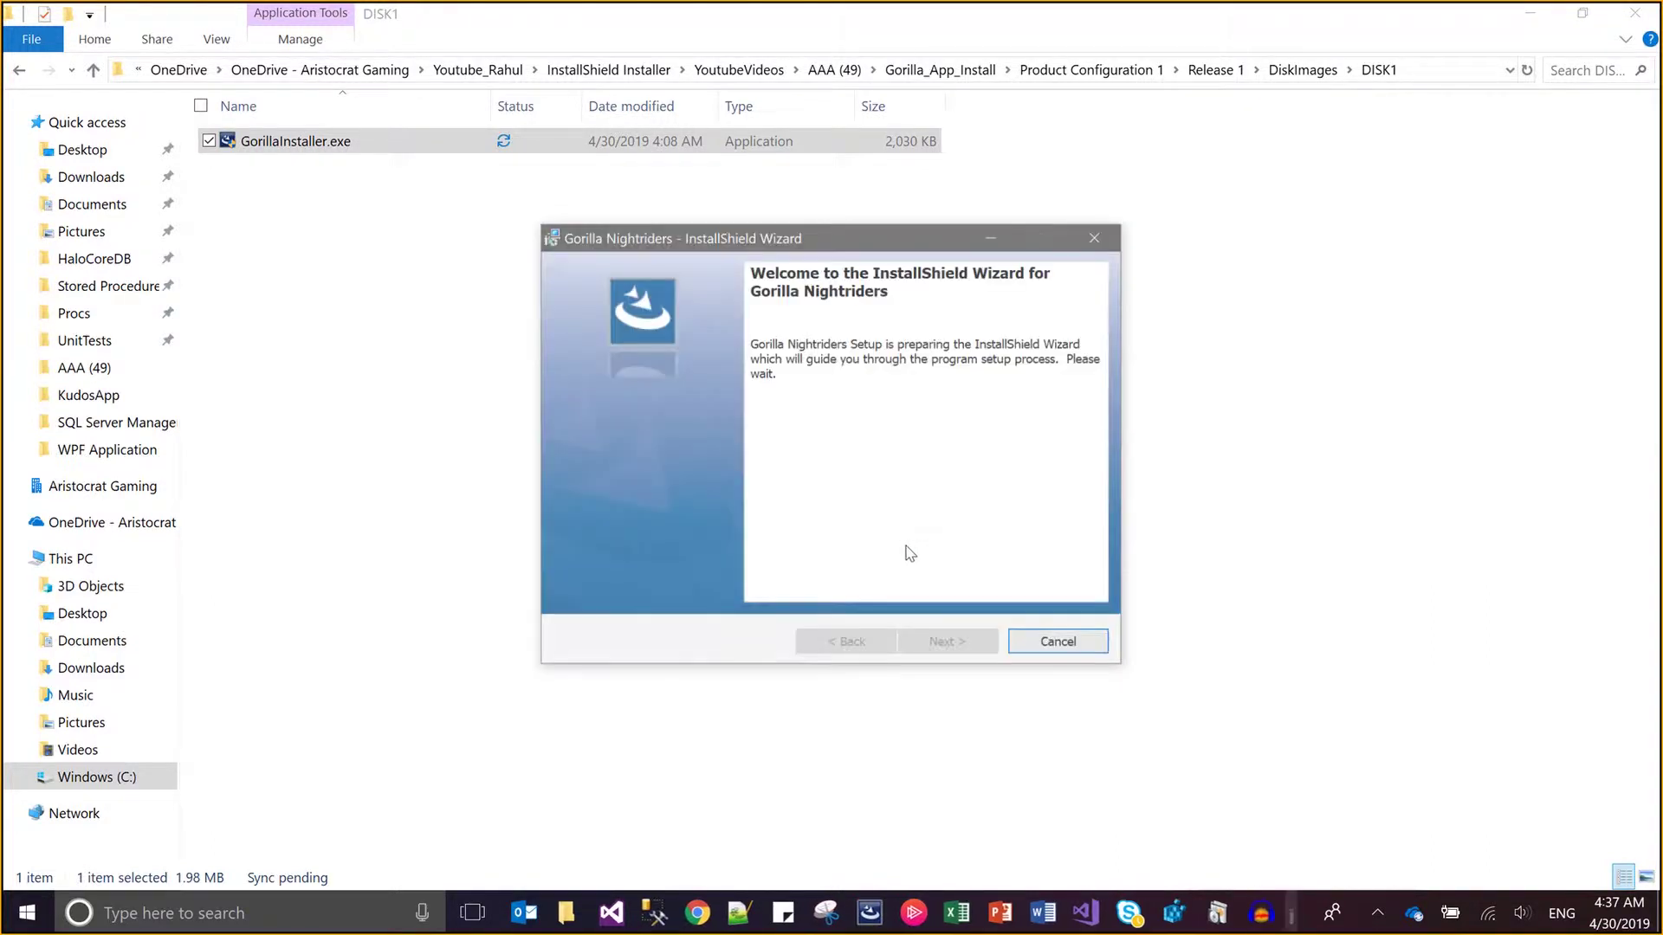
- Accept the license terms in the Gorilla Nightriders setup wizard and proceed to the Ready to Install page
left_click(946, 645)
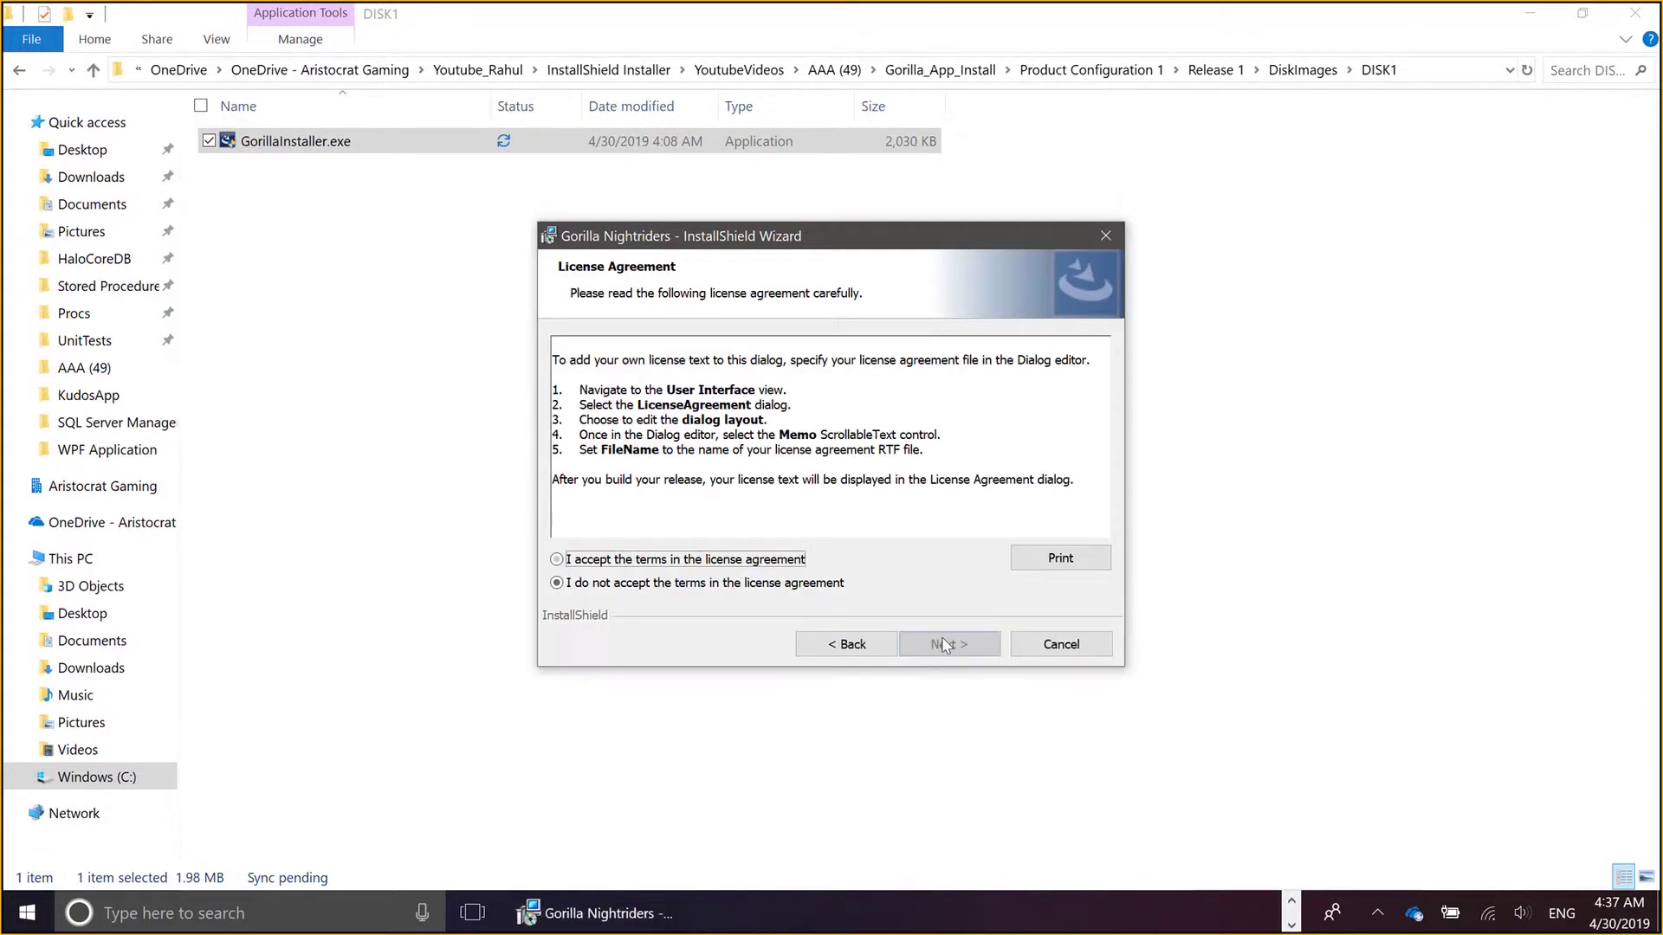
key("space")
left_click(946, 644)
left_click(946, 644)
left_click(946, 644)
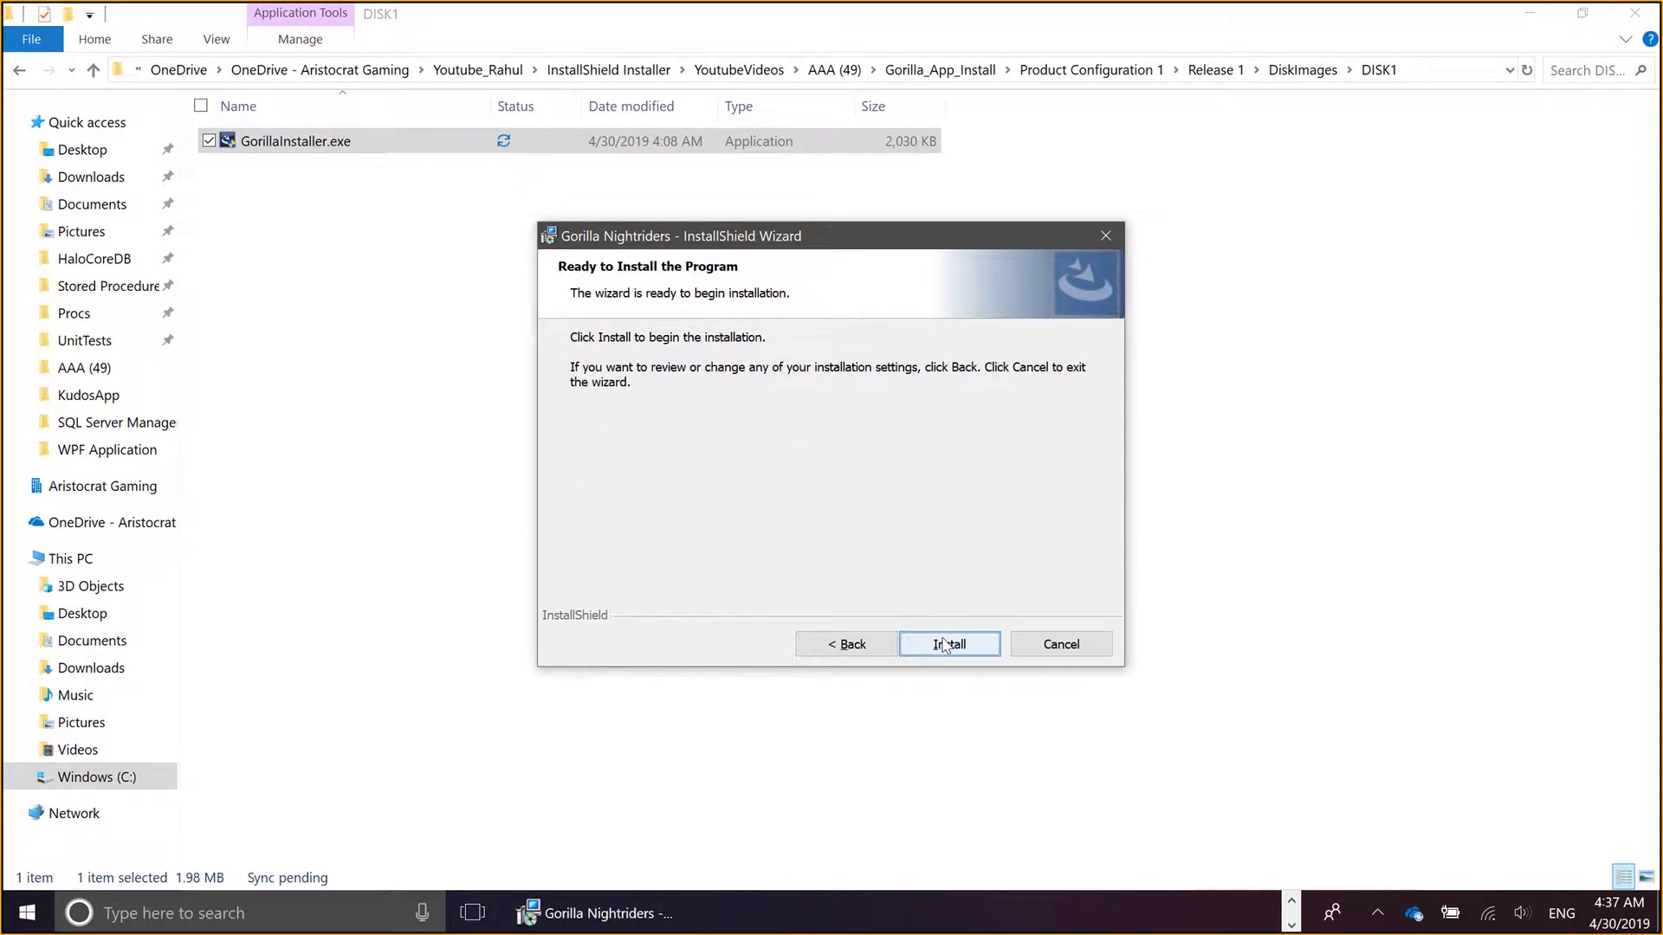
- Switch to Registry Editor and check the keys around Google under HKEY_LOCAL_MACHINE\SOFTWARE for a Gorilla key before installing
left_click(1291, 904)
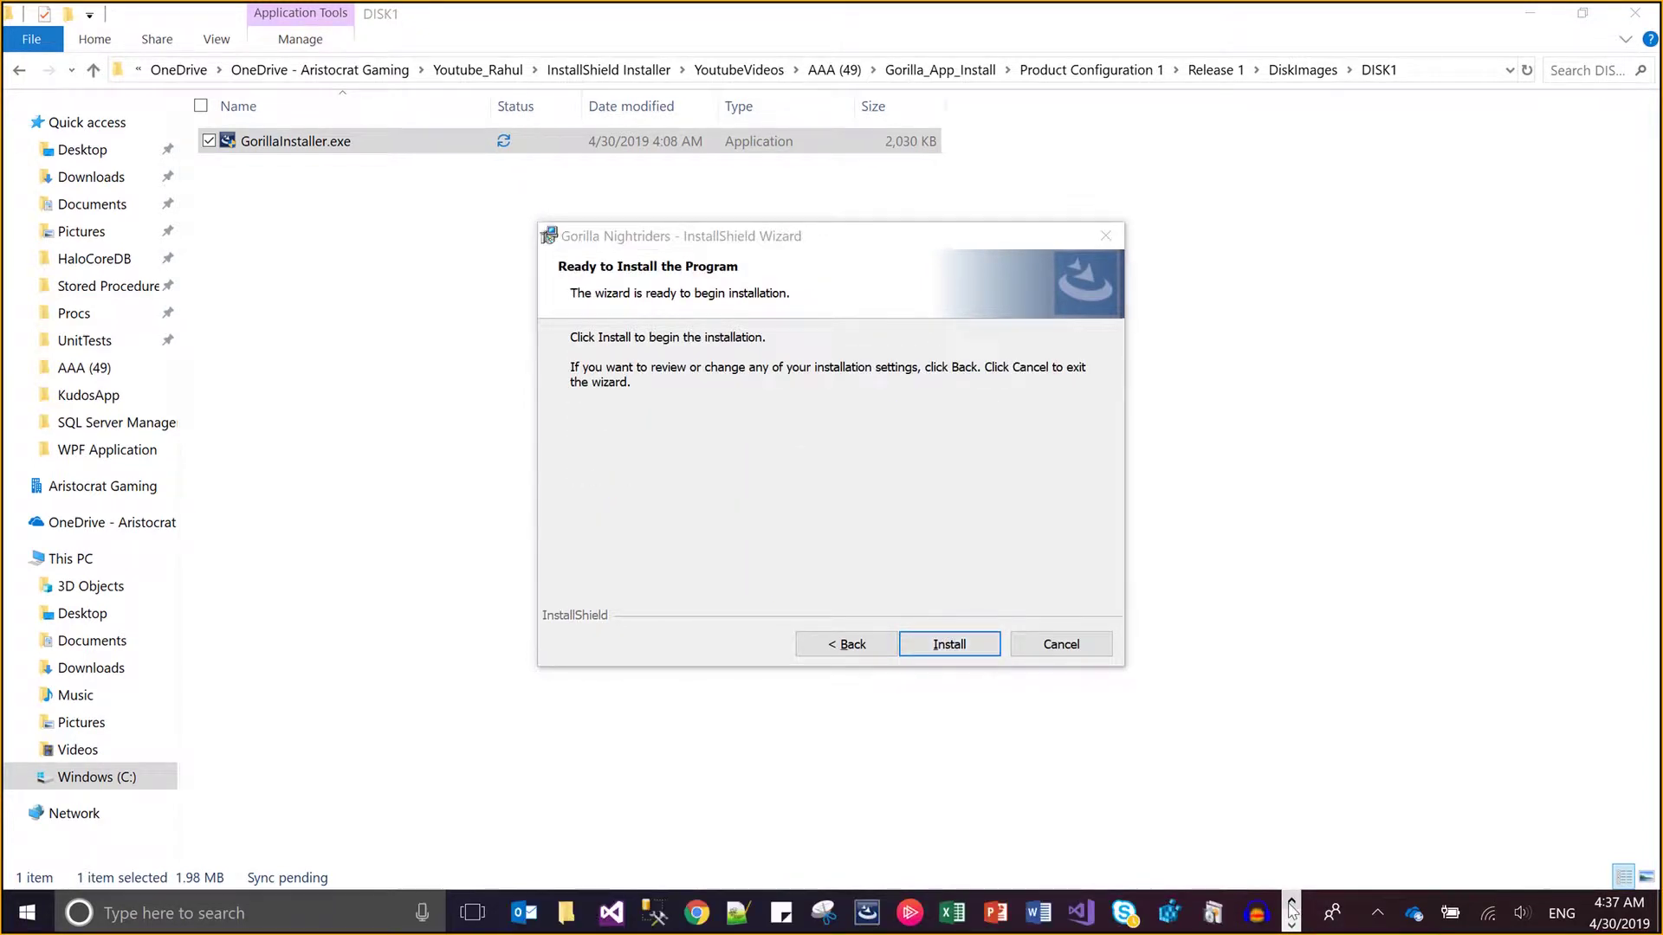
left_click(1169, 916)
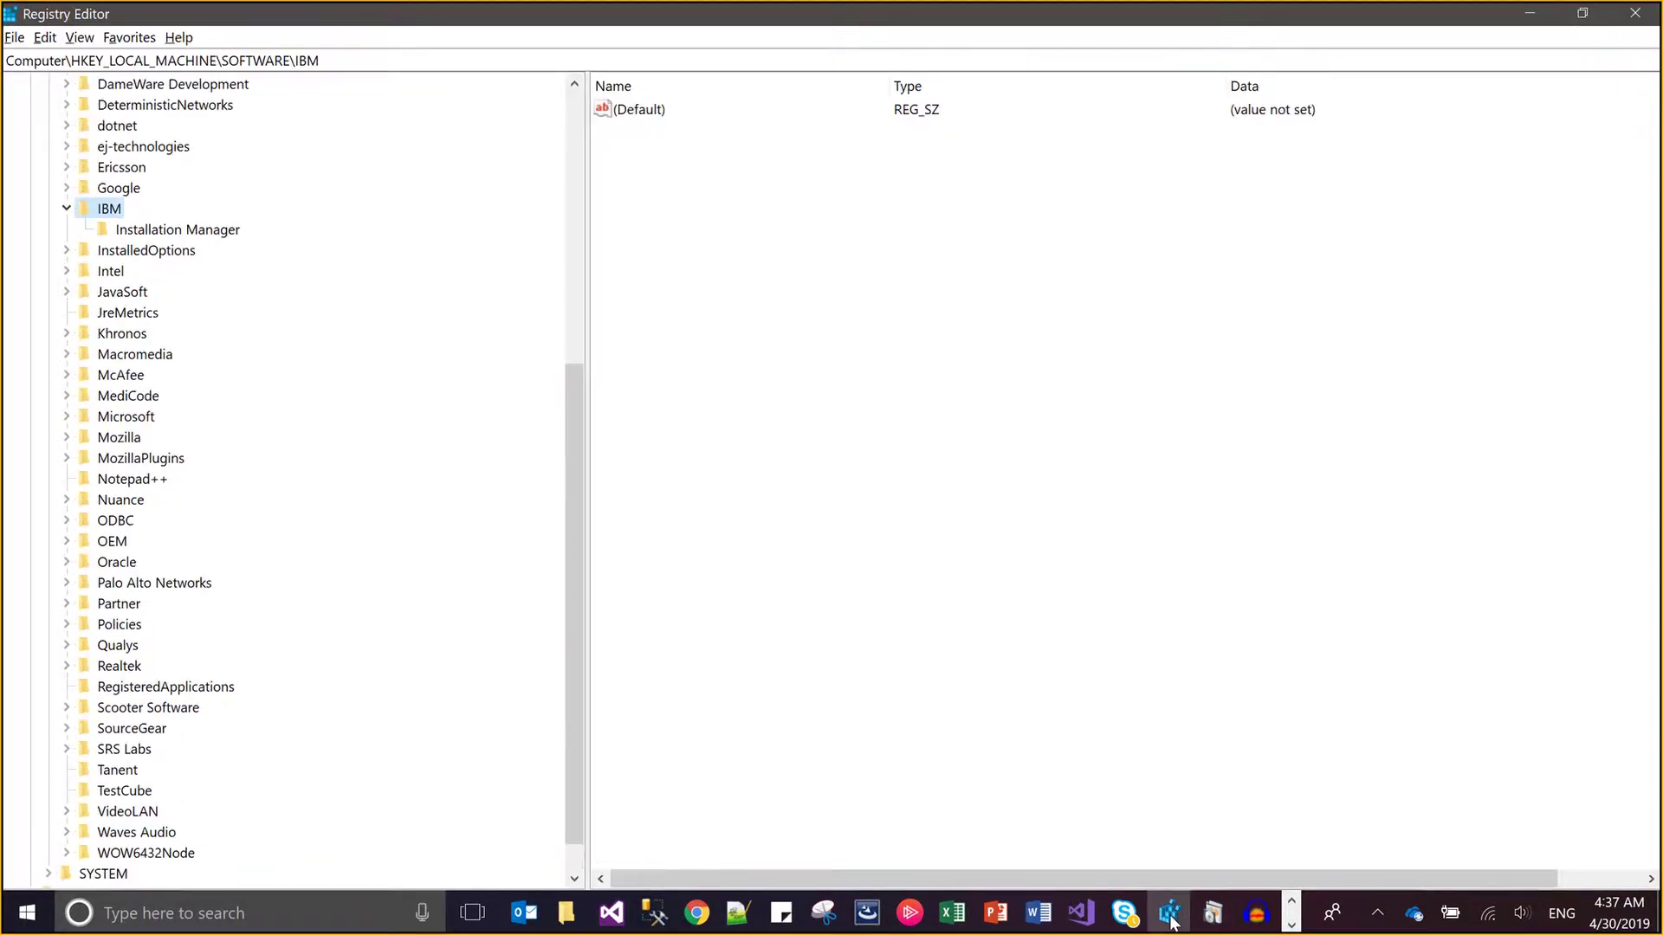
left_click(130, 194)
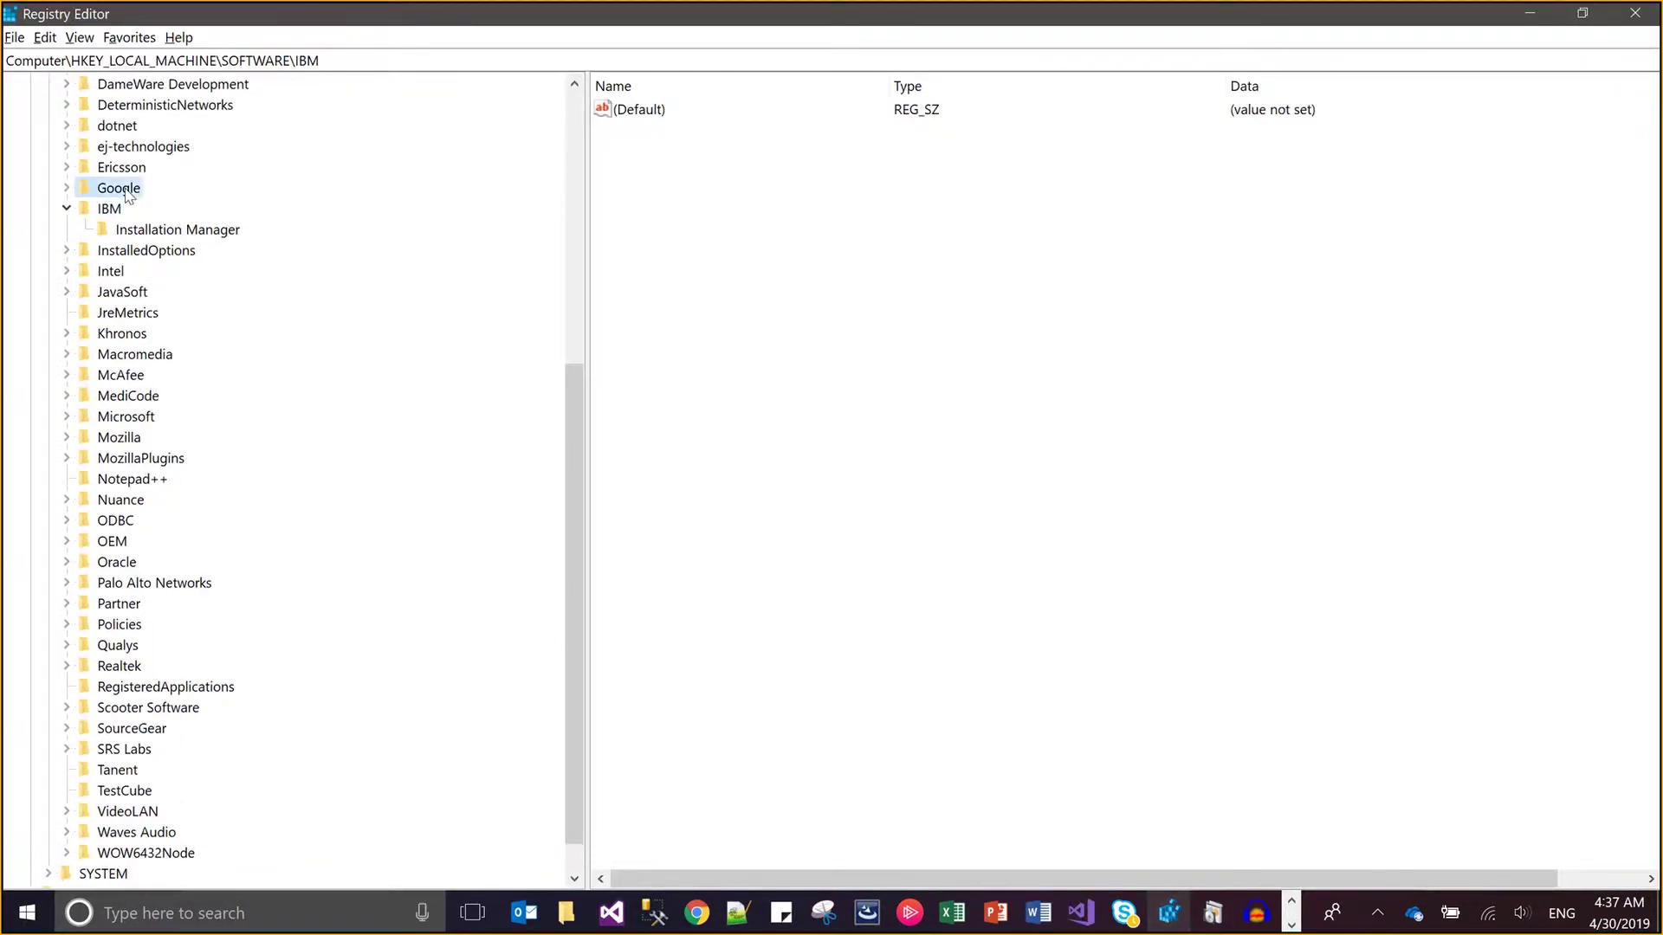
- Return to the setup wizard, install Gorilla Nightriders and finish the wizard
key("alt+Tab")
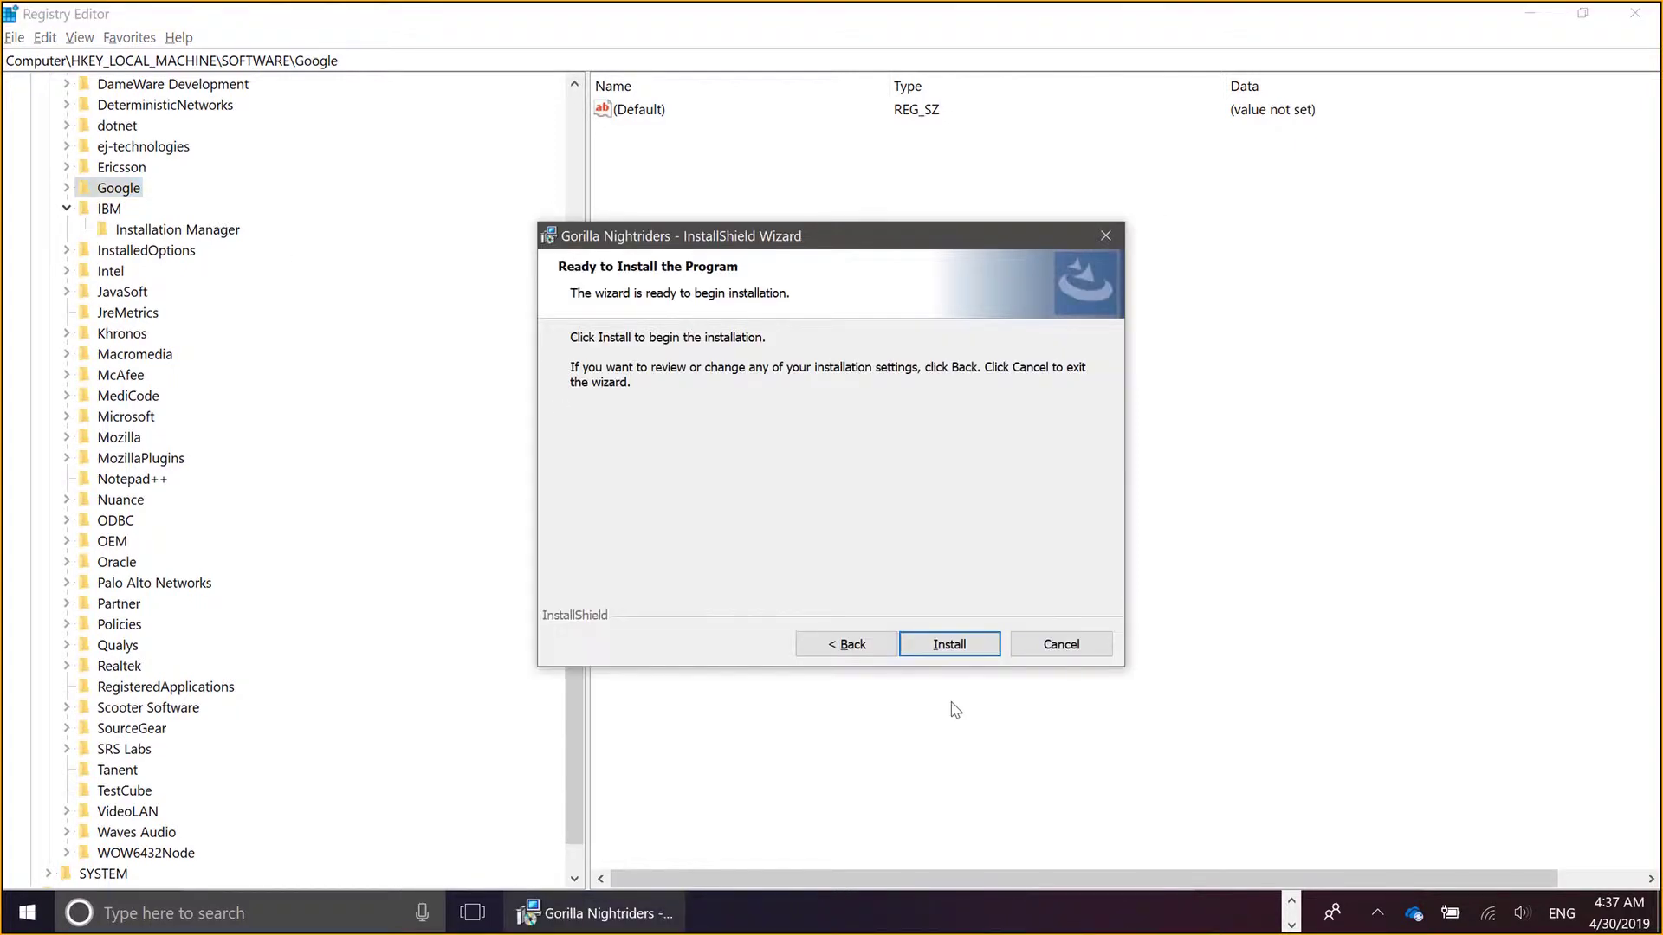
left_click(949, 650)
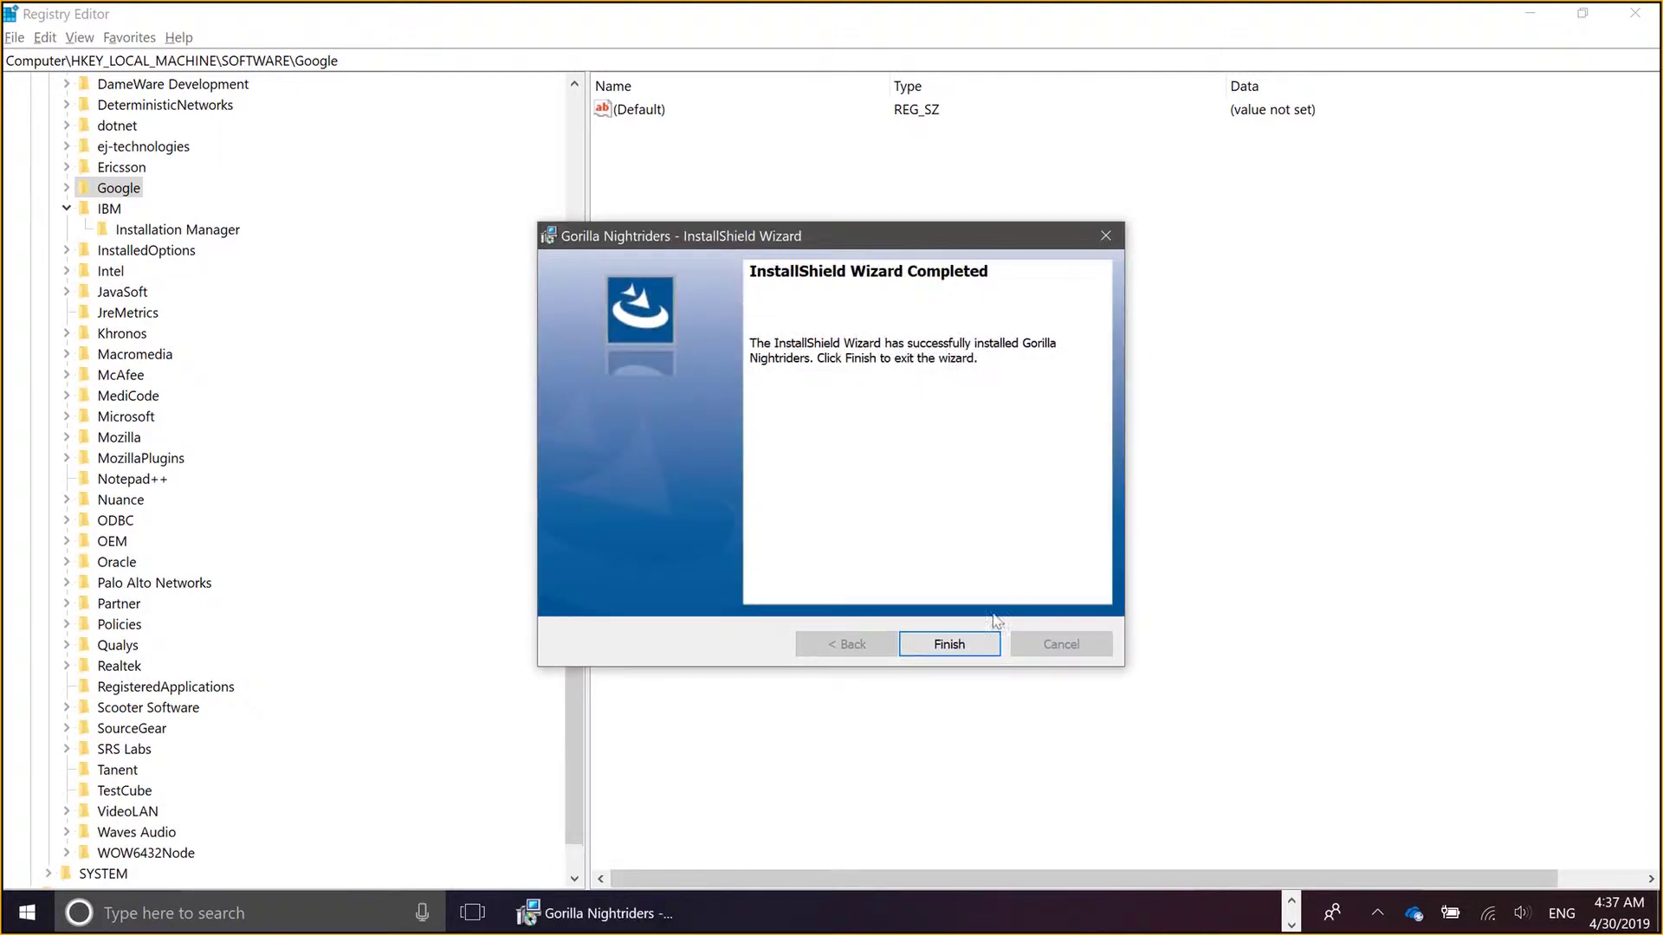
left_click(975, 654)
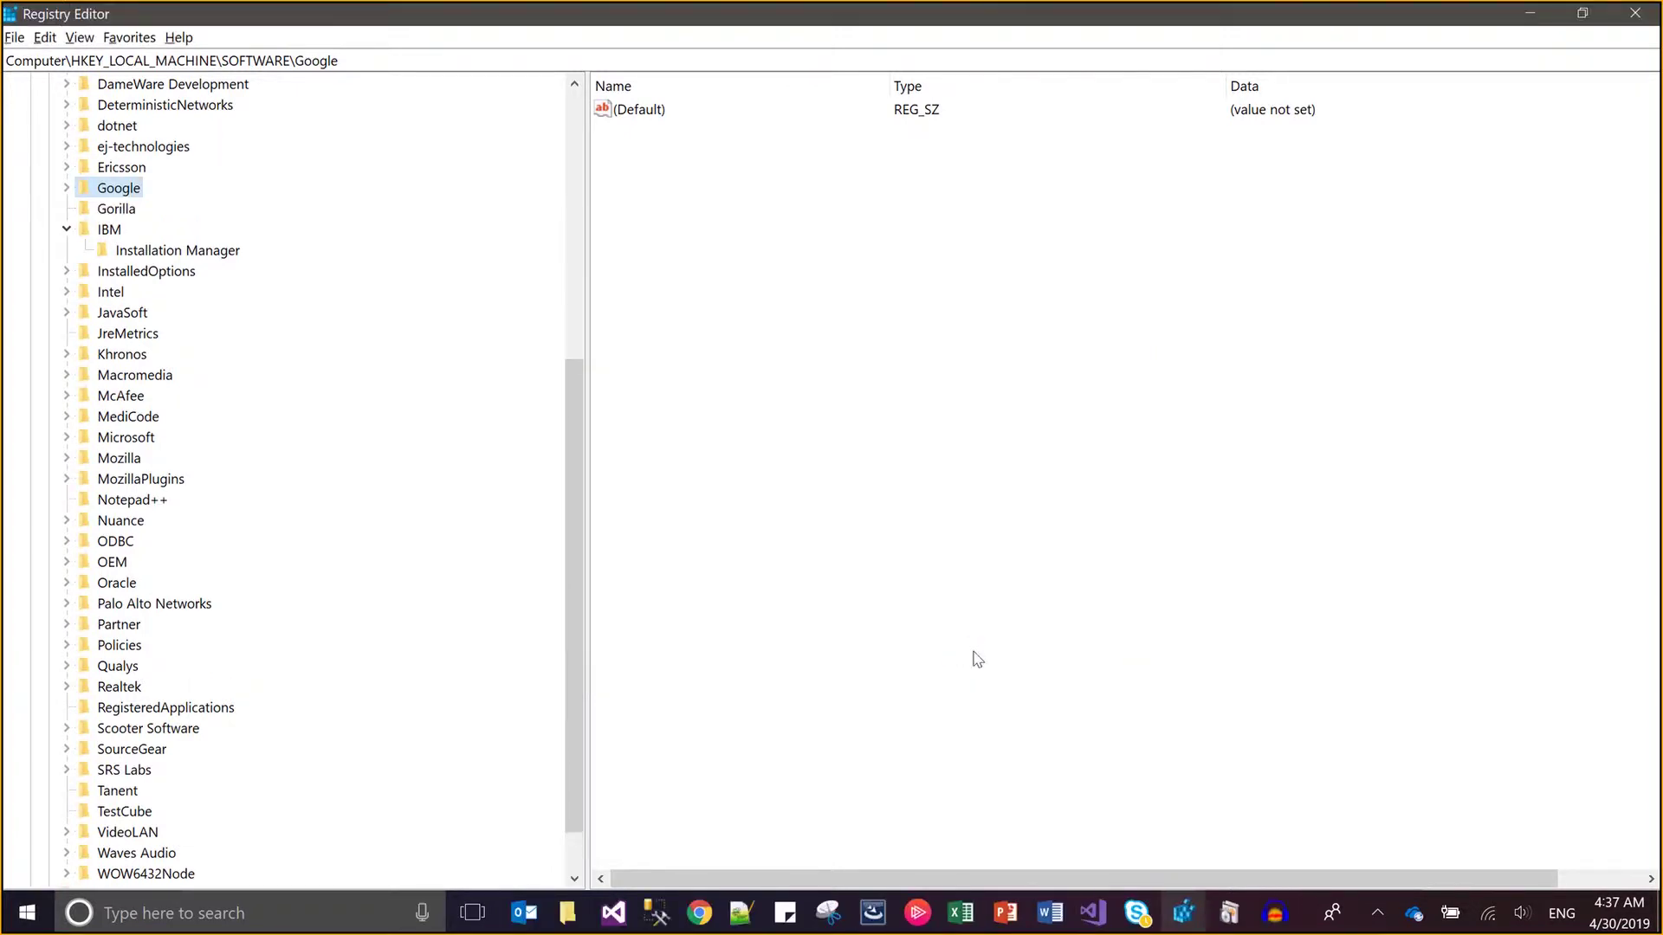
- Examine the Version value of the Gorilla key under HKEY_LOCAL_MACHINE\SOFTWARE in Registry Editor
left_click(126, 212)
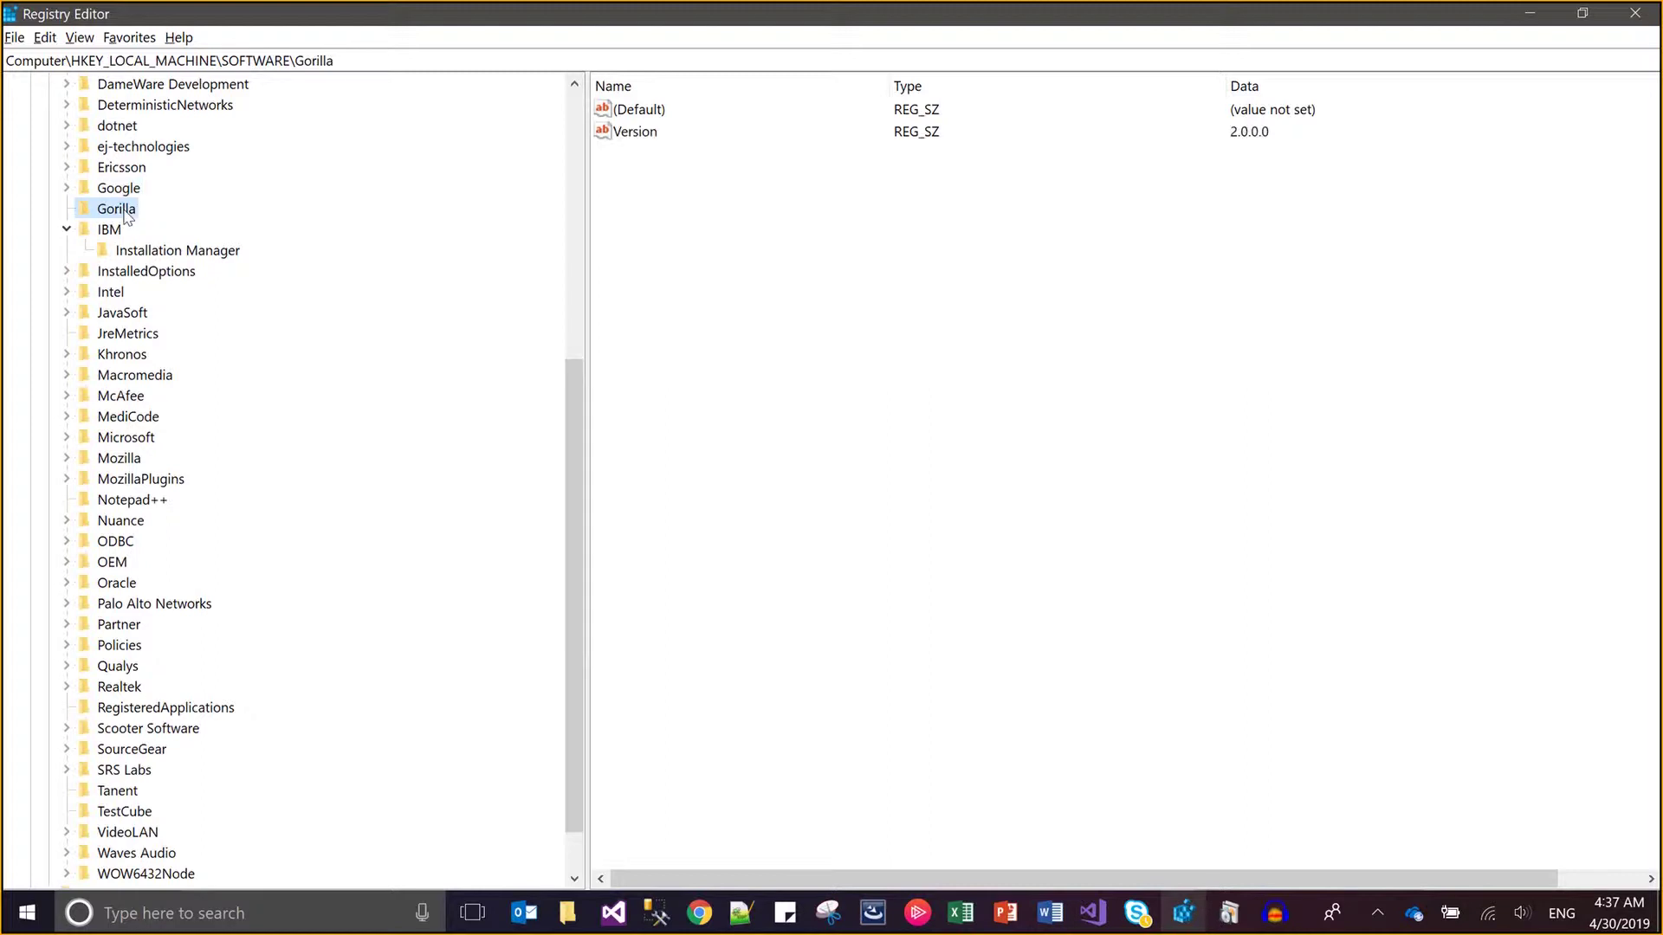
left_click(629, 138)
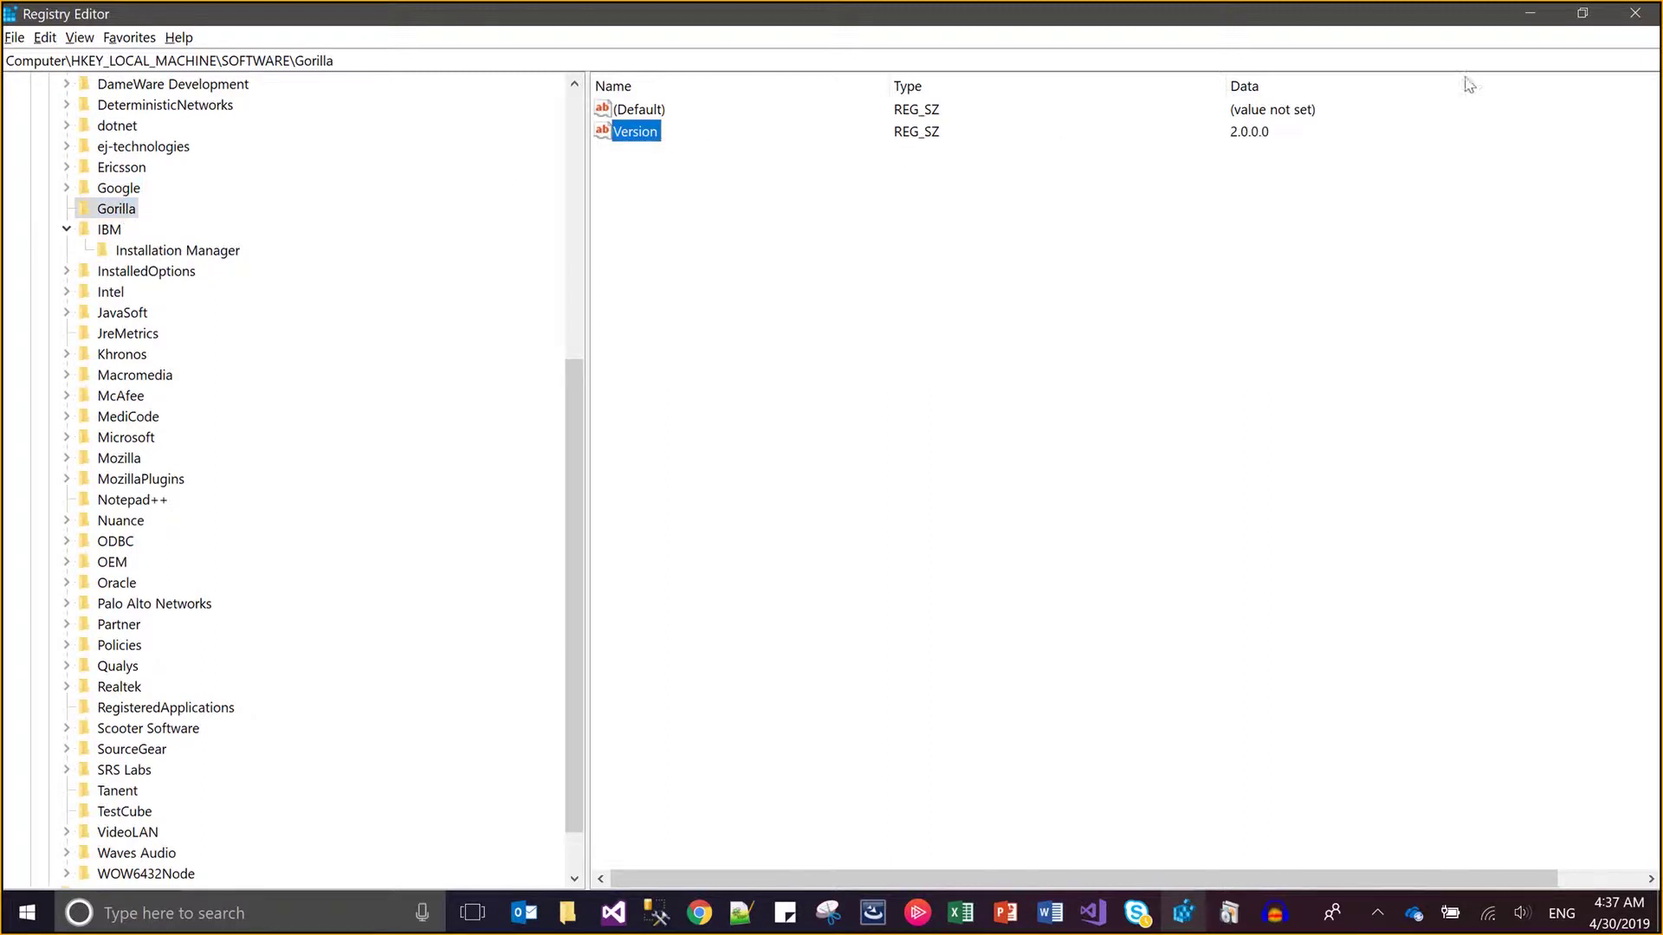
- Switch to Programs and Features, refresh the list of installed programs and uninstall Gorilla Nightriders
left_click(1530, 13)
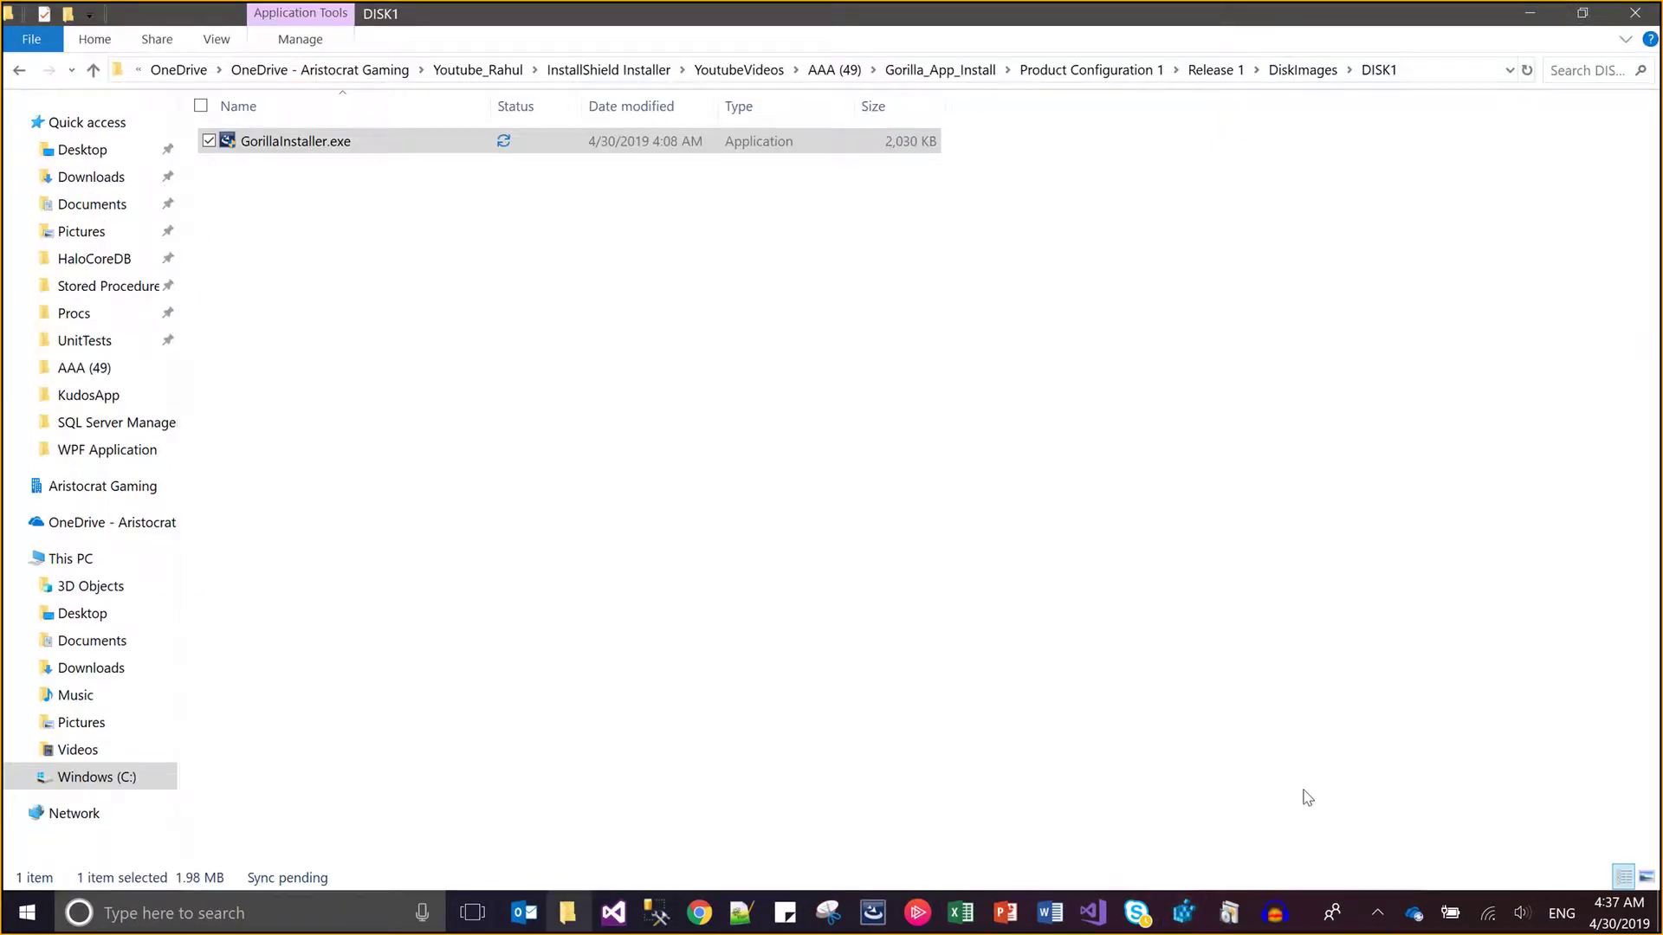
left_click(1240, 915)
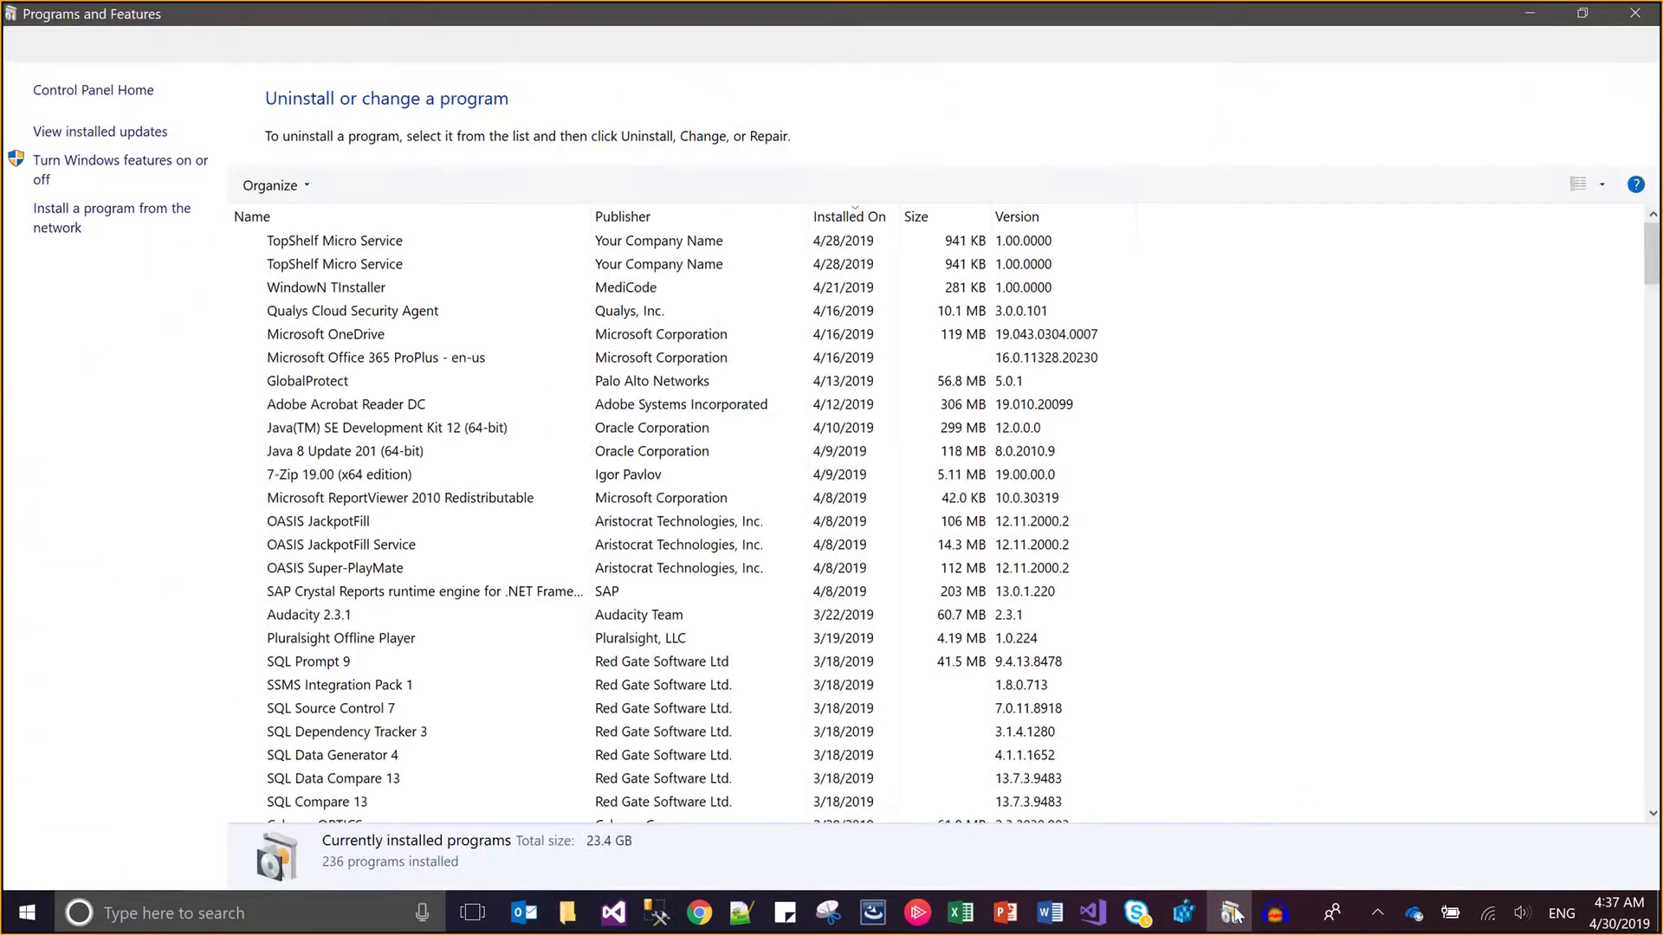
key("F5")
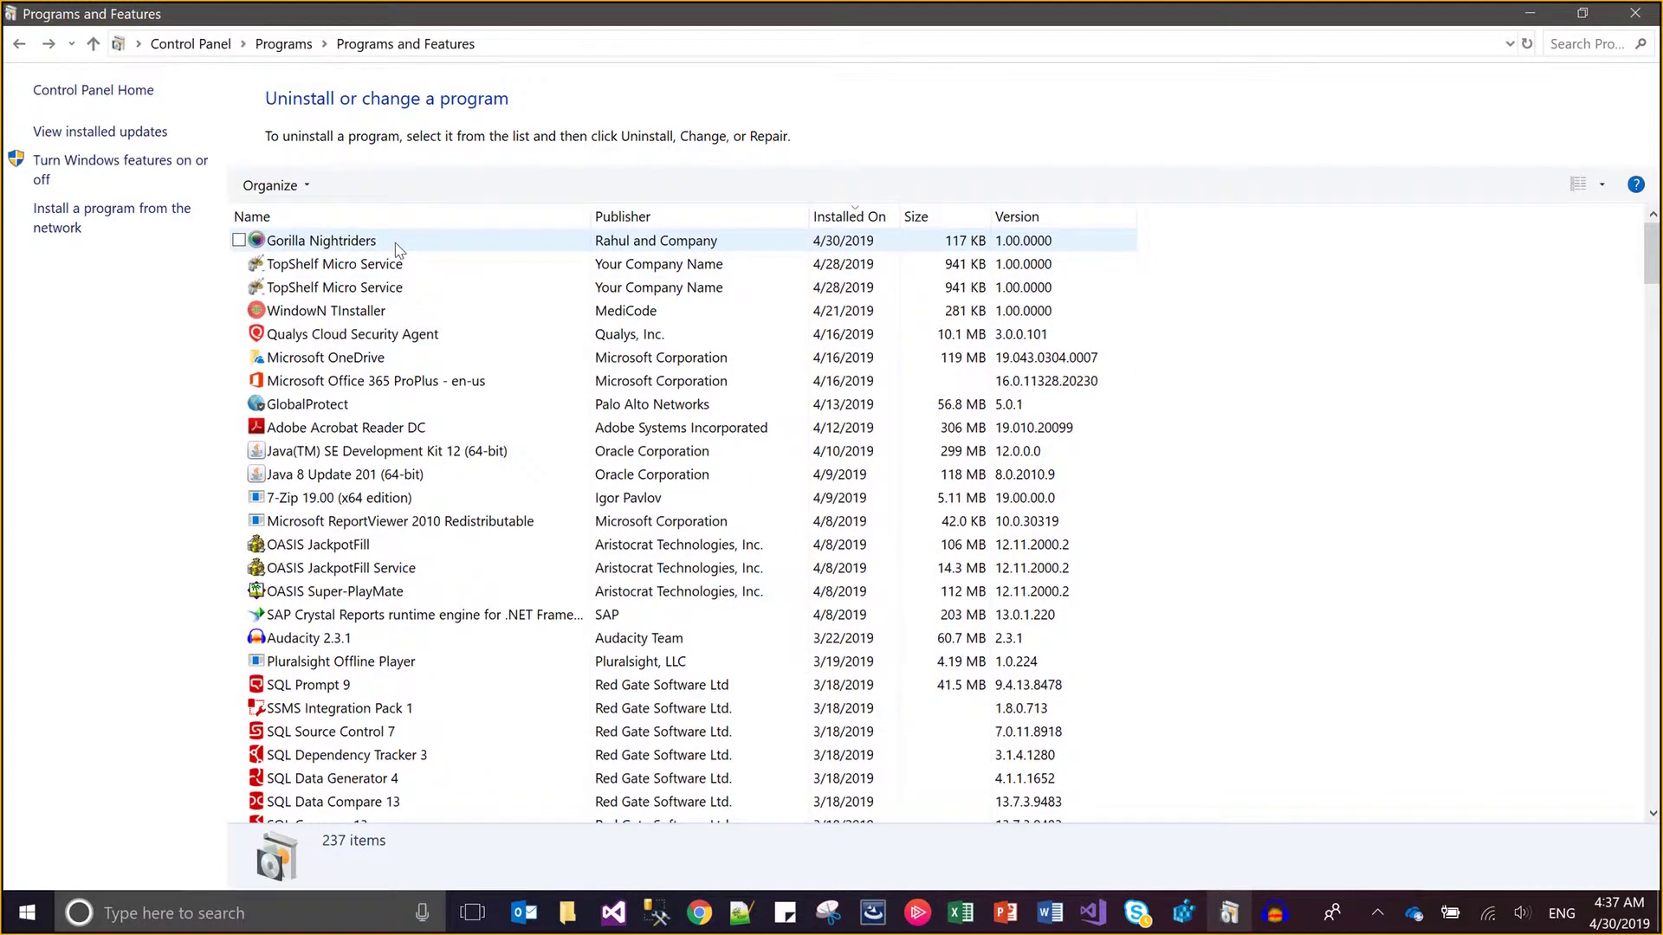
left_click(394, 243)
left_click(356, 185)
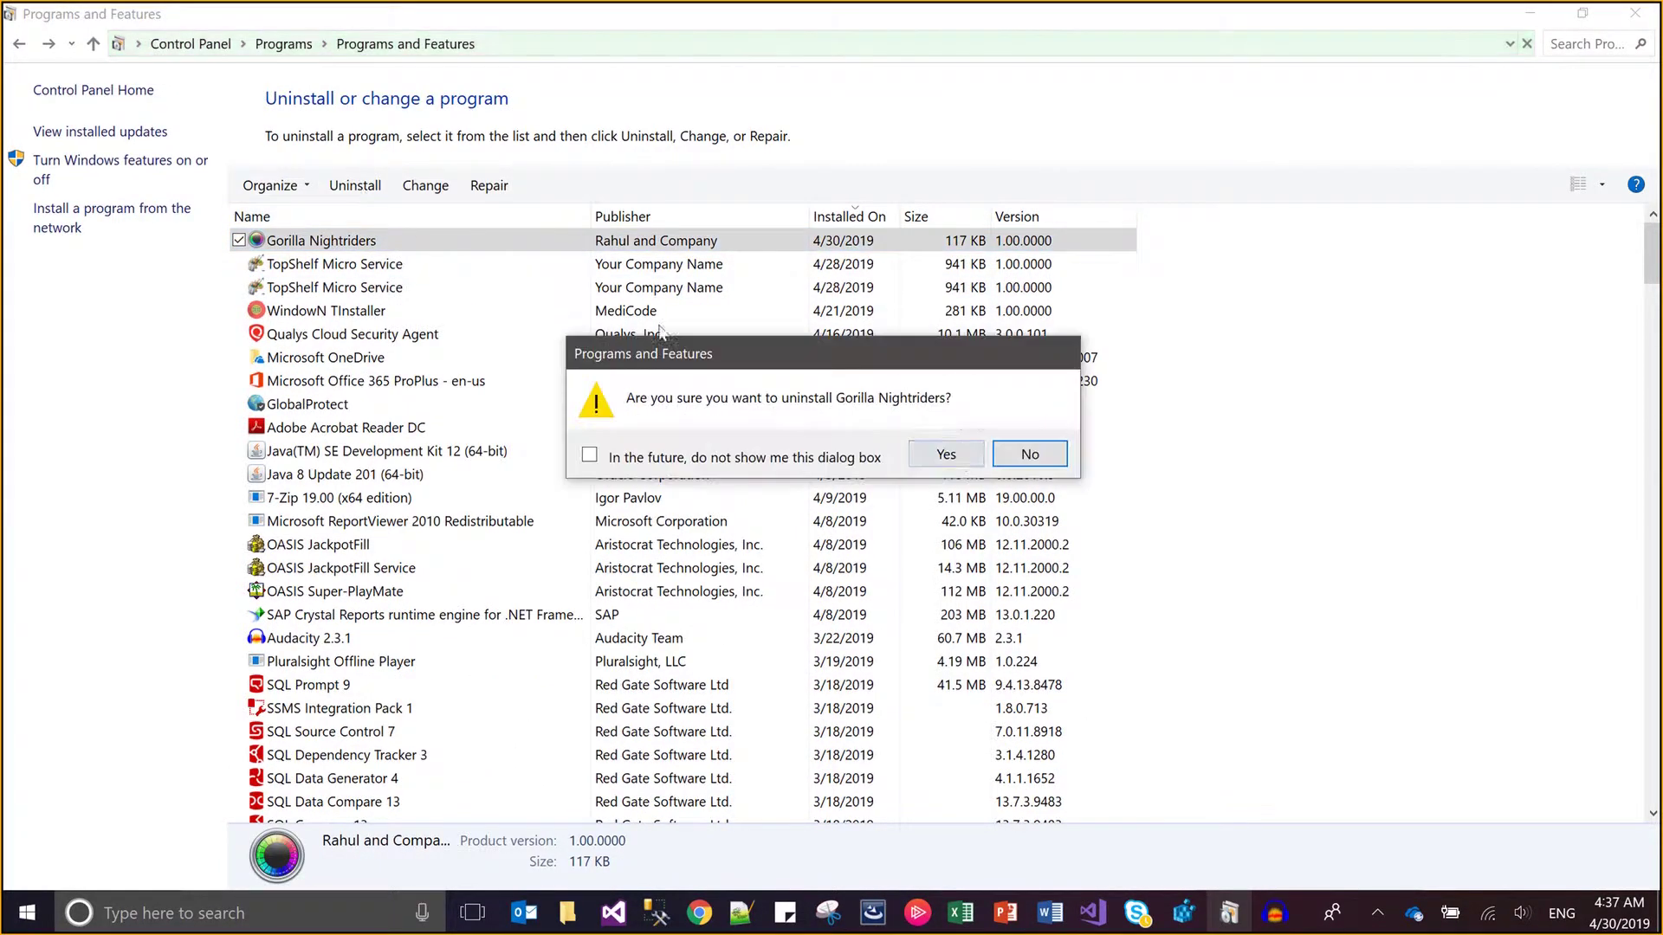
left_click(950, 451)
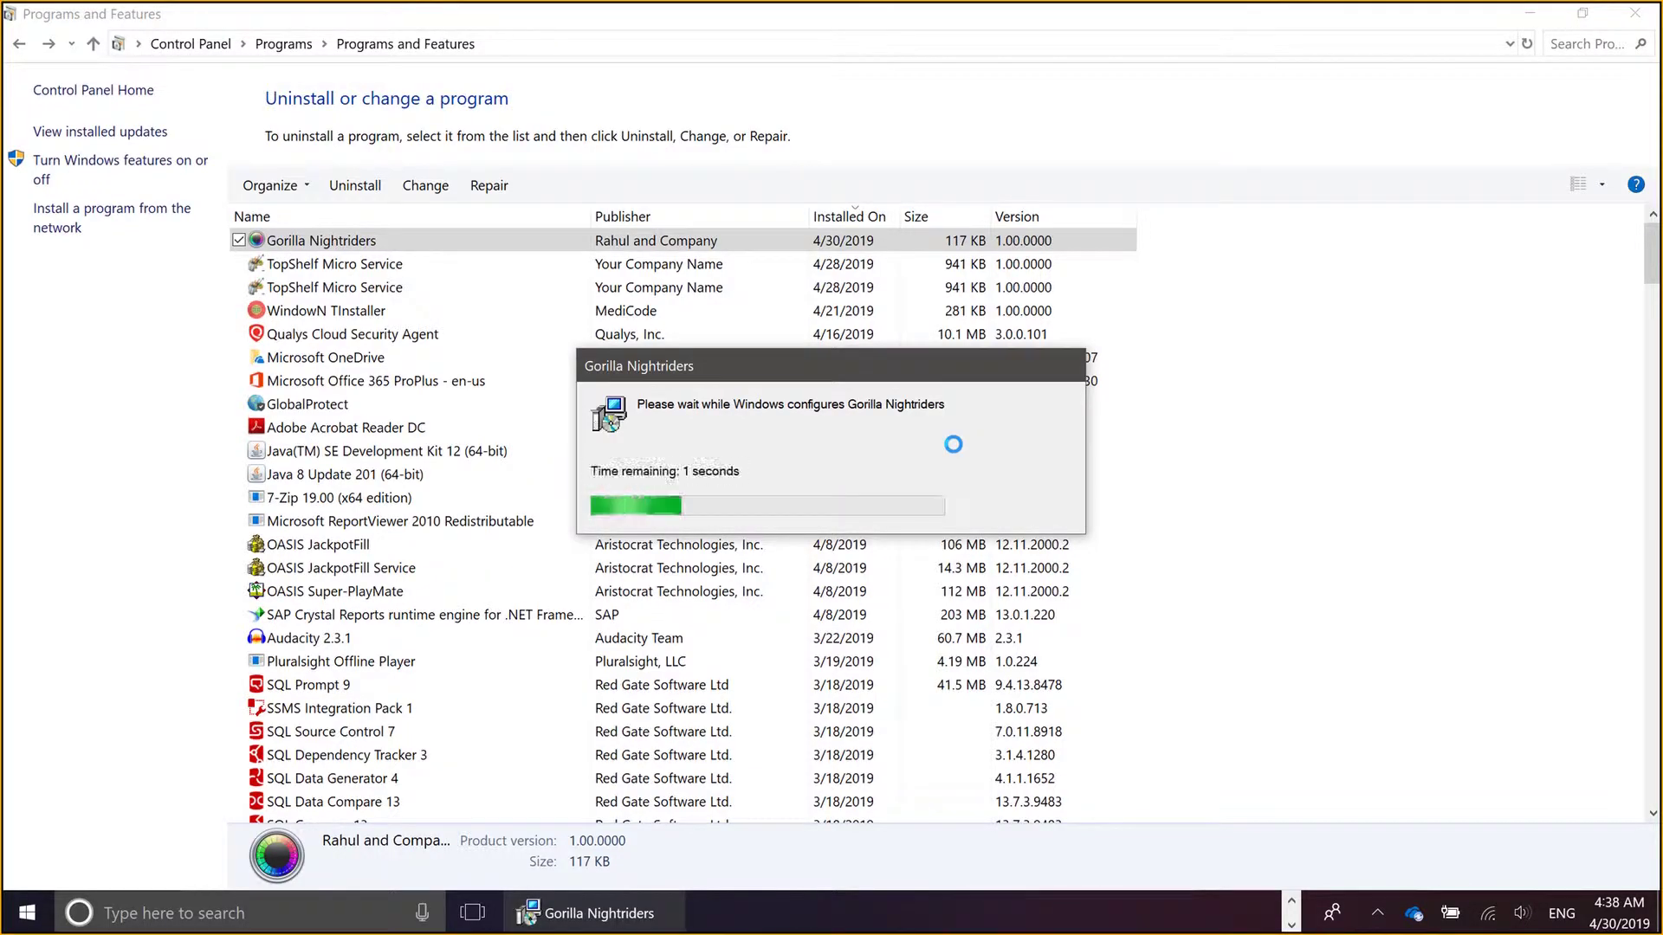
- Switch to Registry Editor and refresh HKEY_LOCAL_MACHINE\SOFTWARE to check for the Gorilla key after the uninstall
key("alt+Tab")
key("alt+Tab")
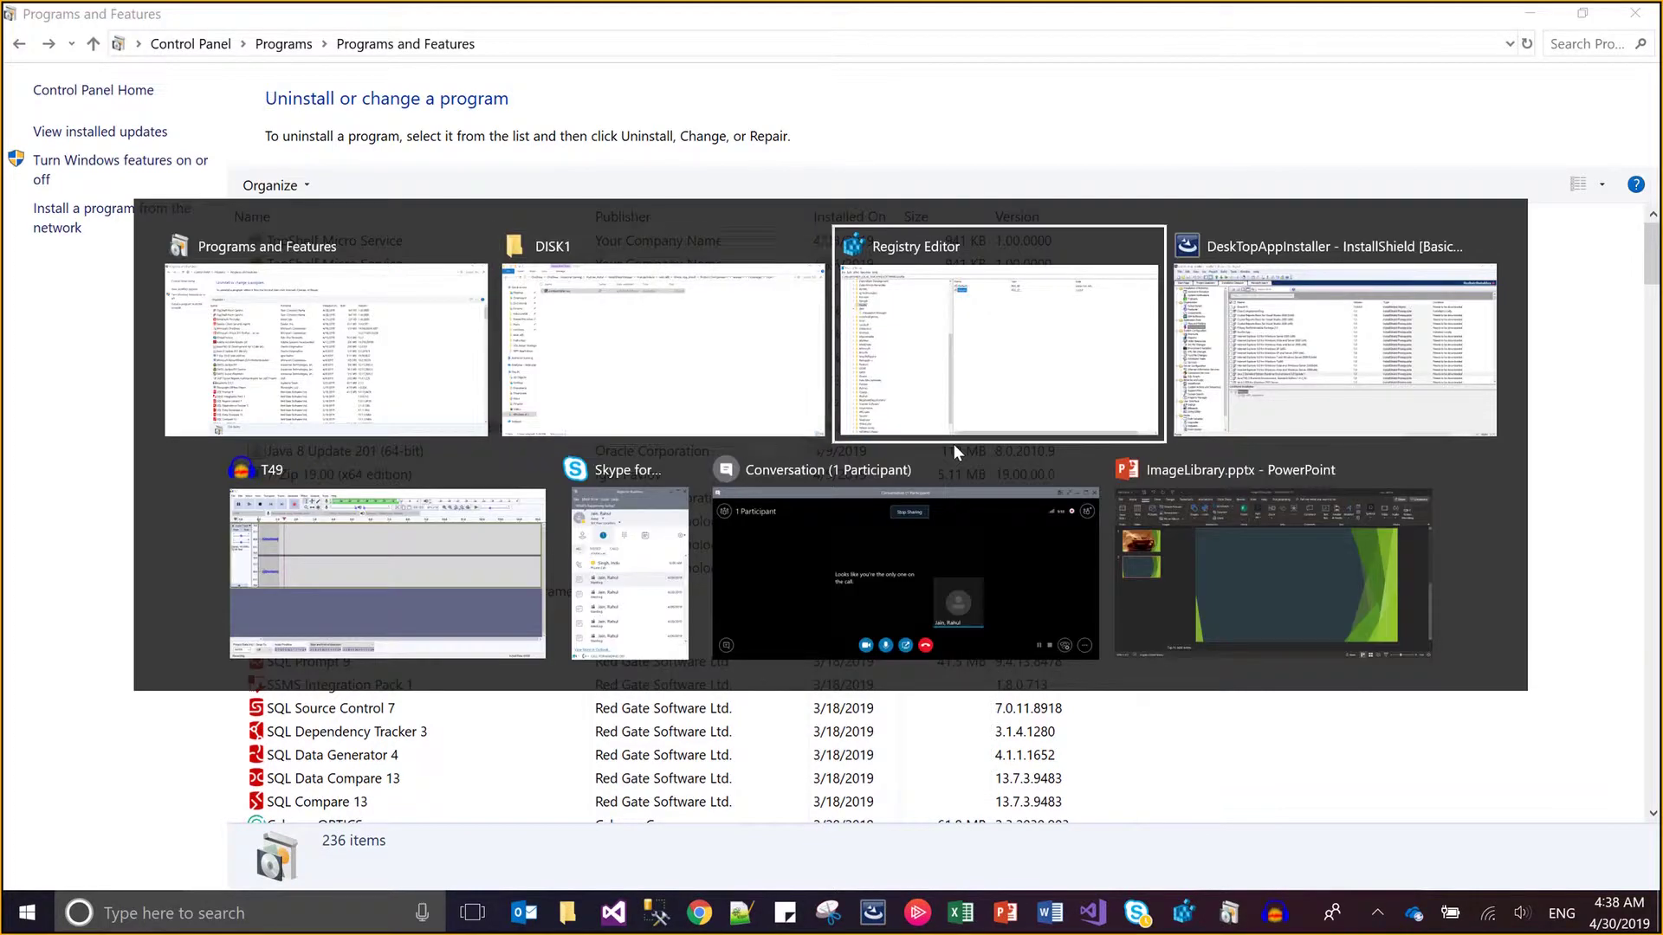
key("F5")
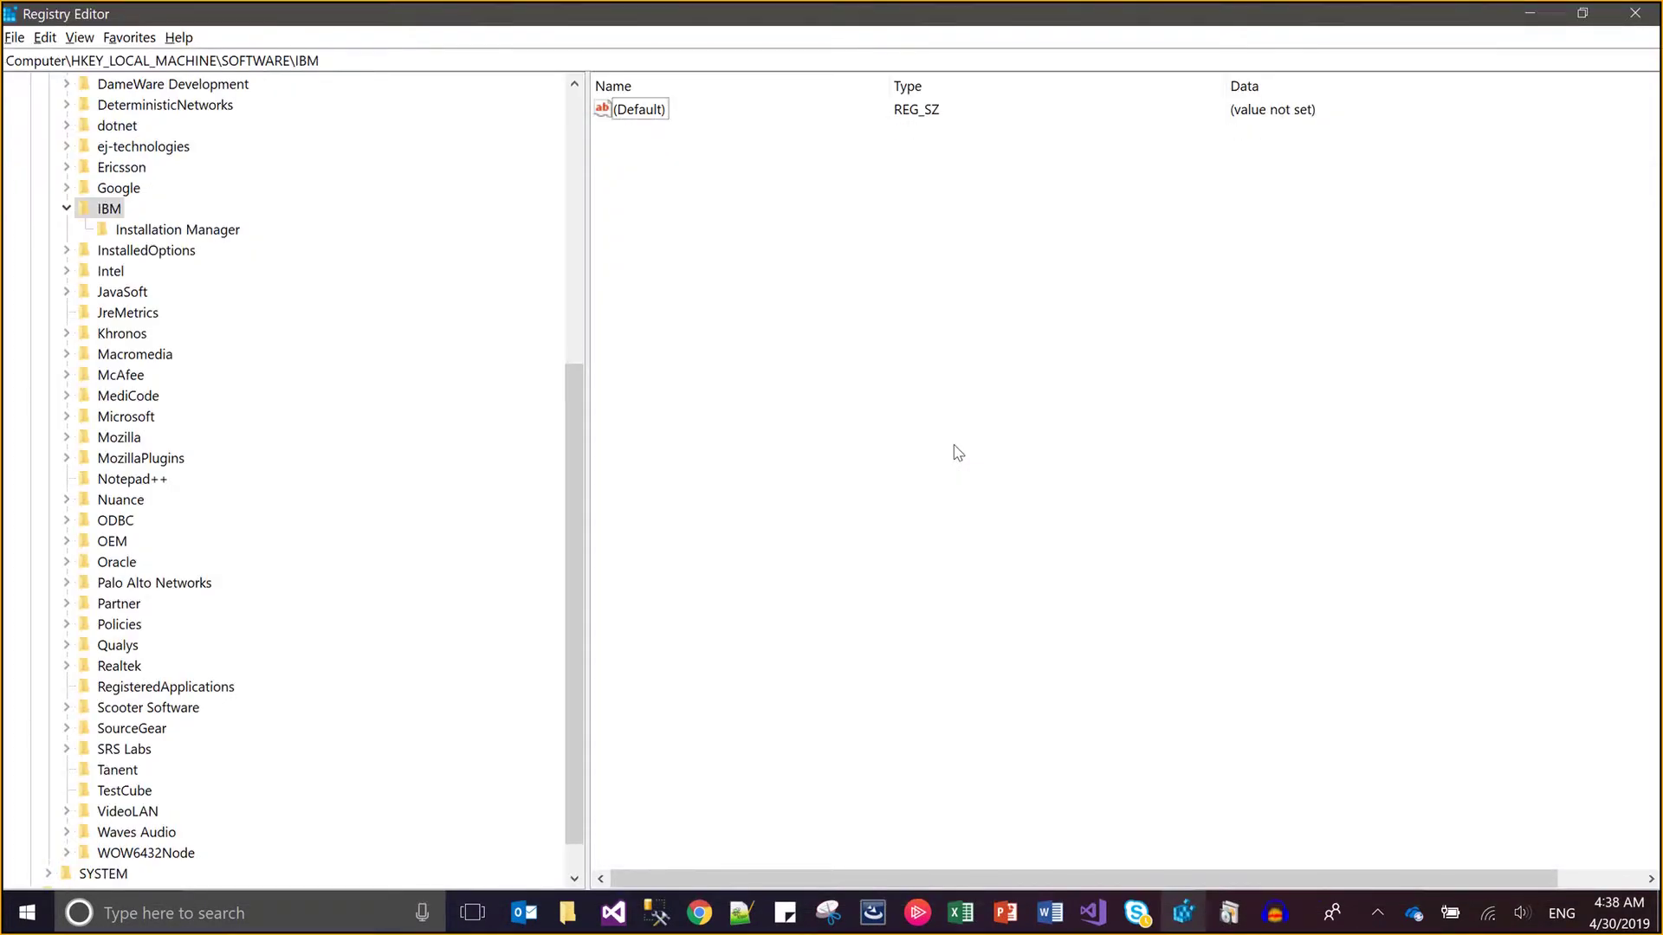
- Switch to File Explorer and go up from DISK1 to the AAA (49) folder
key("alt+Tab")
key("alt+Tab")
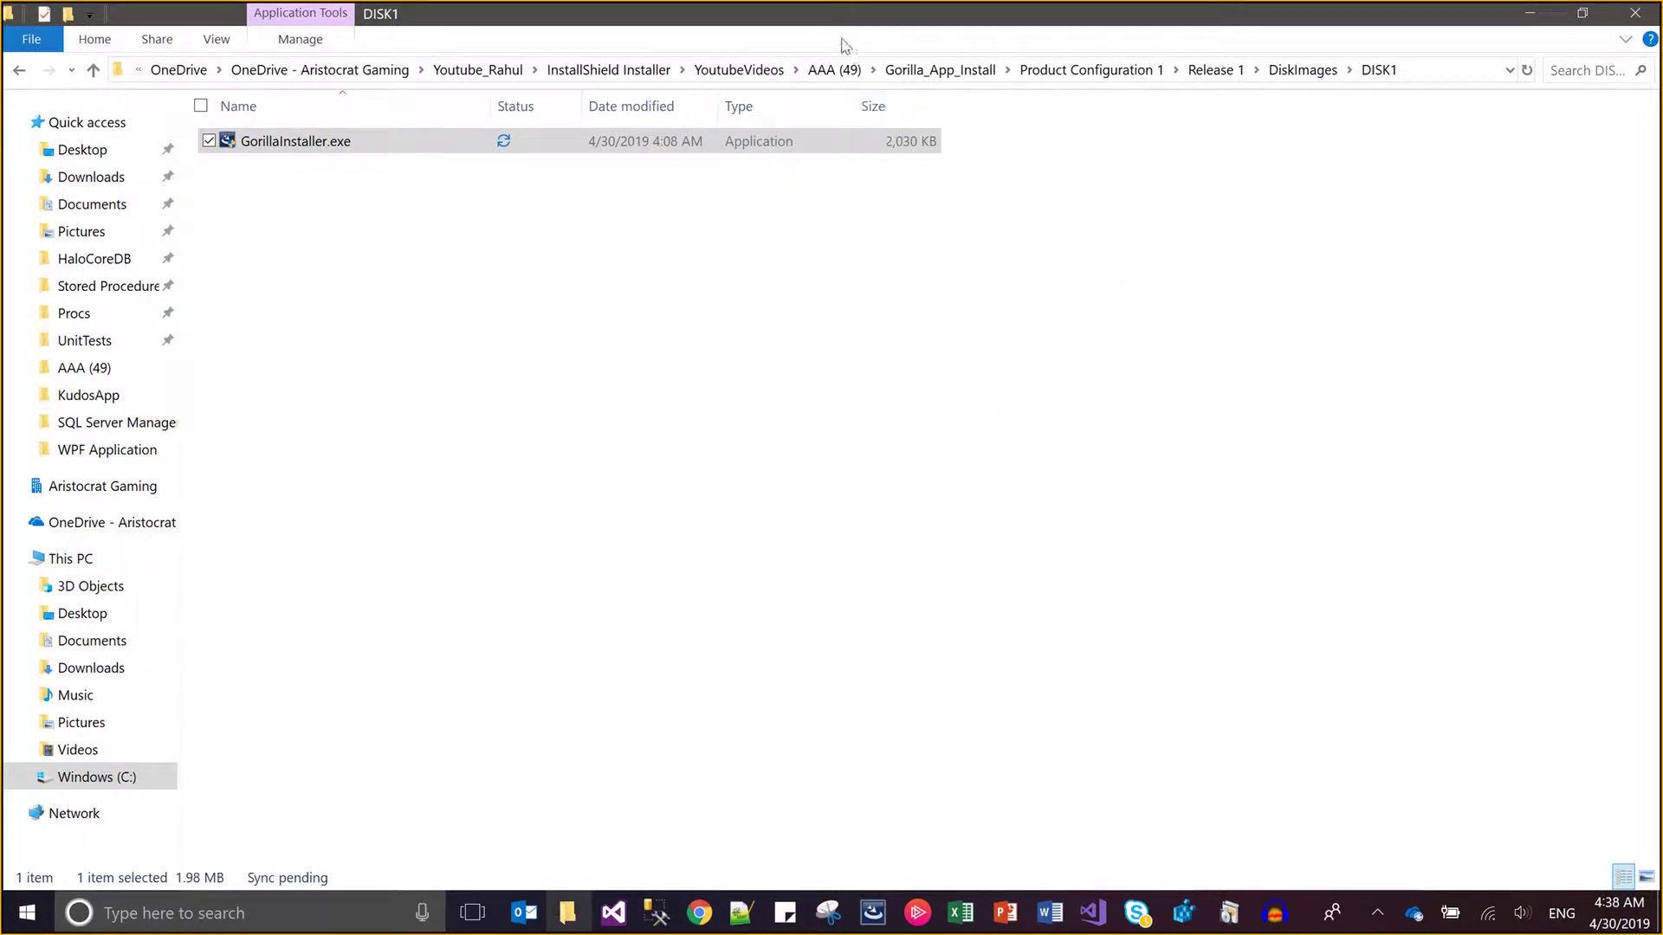
left_click(849, 71)
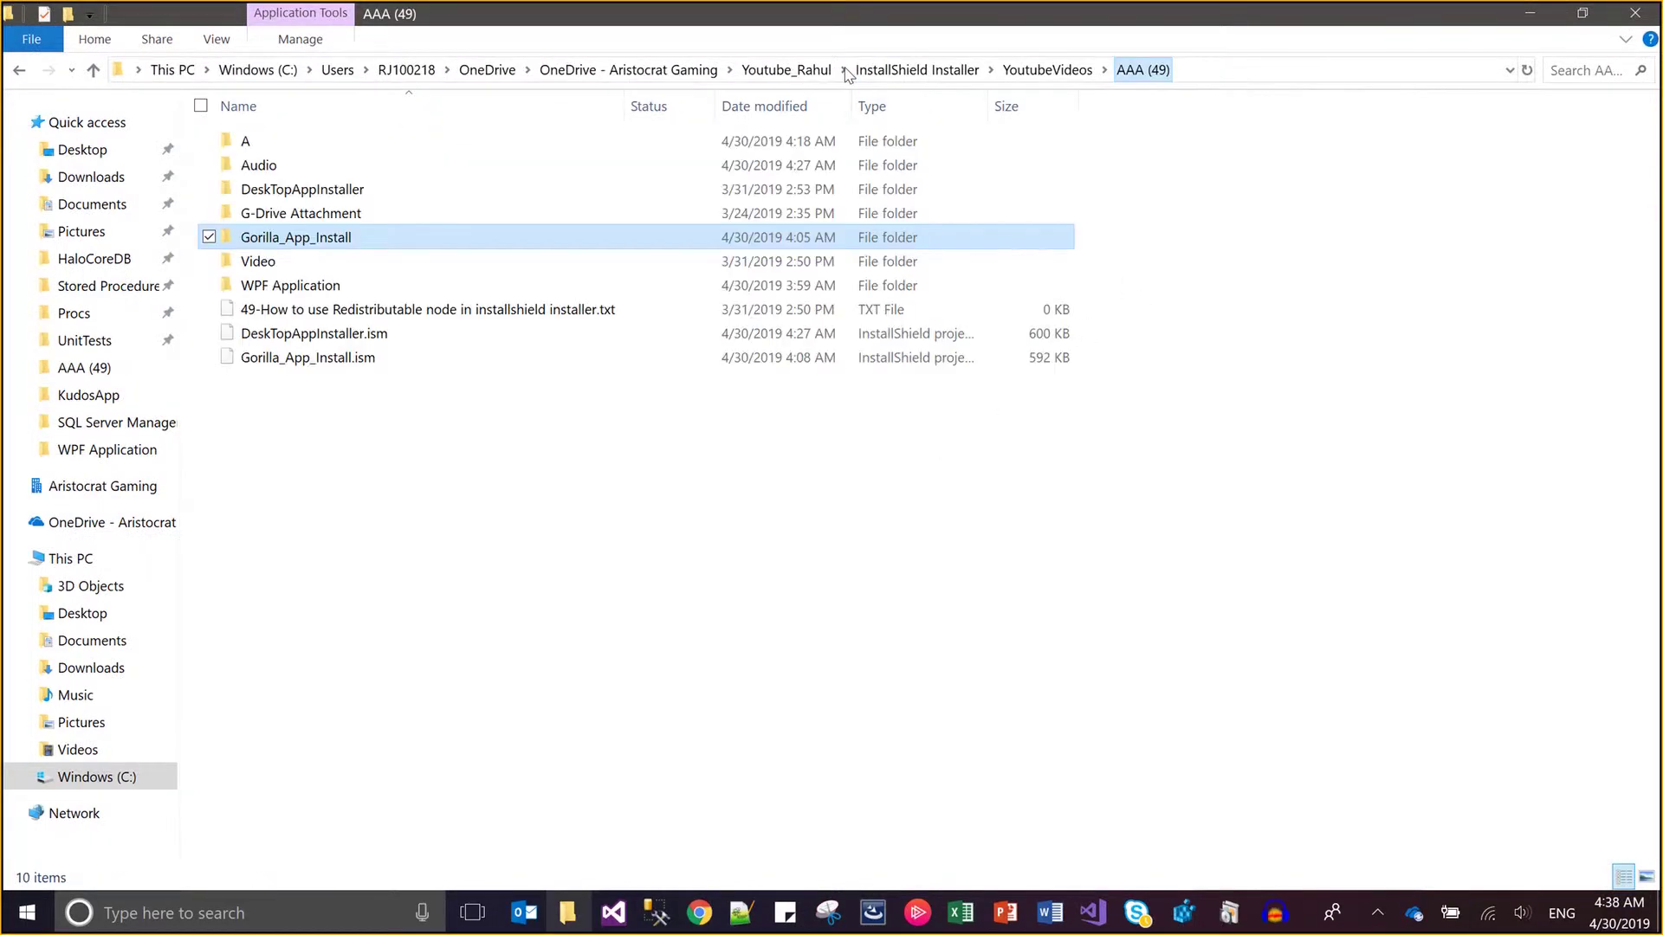
key("alt+Tab")
key("alt+Tab")
key("alt+Tab")
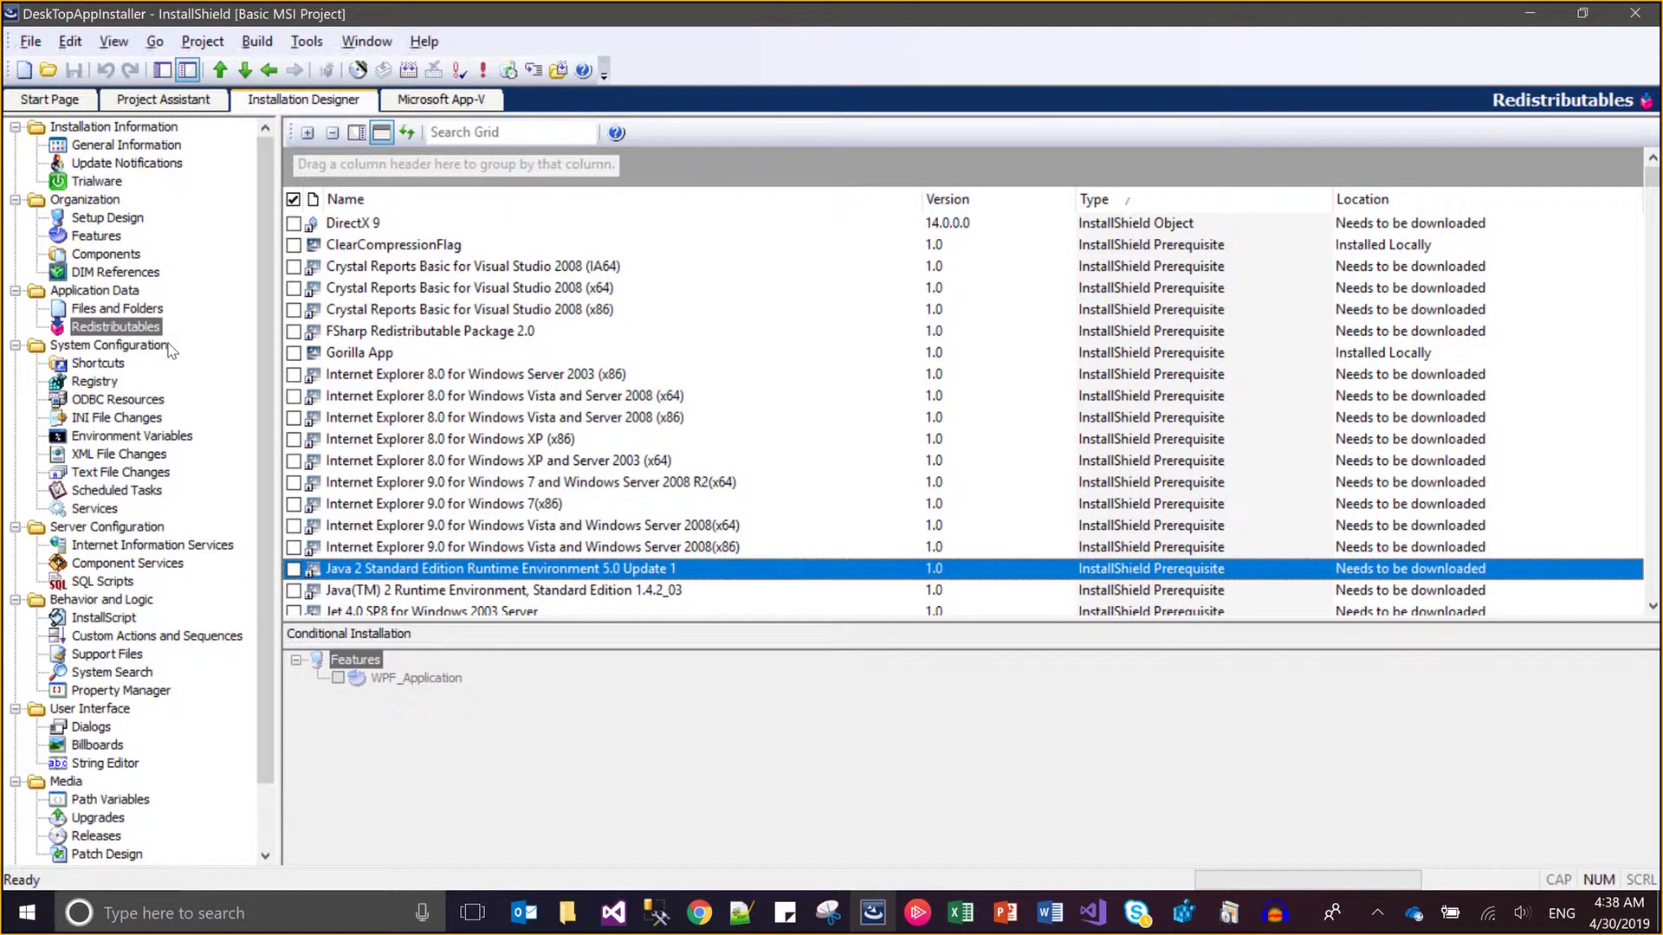
key("alt+Tab")
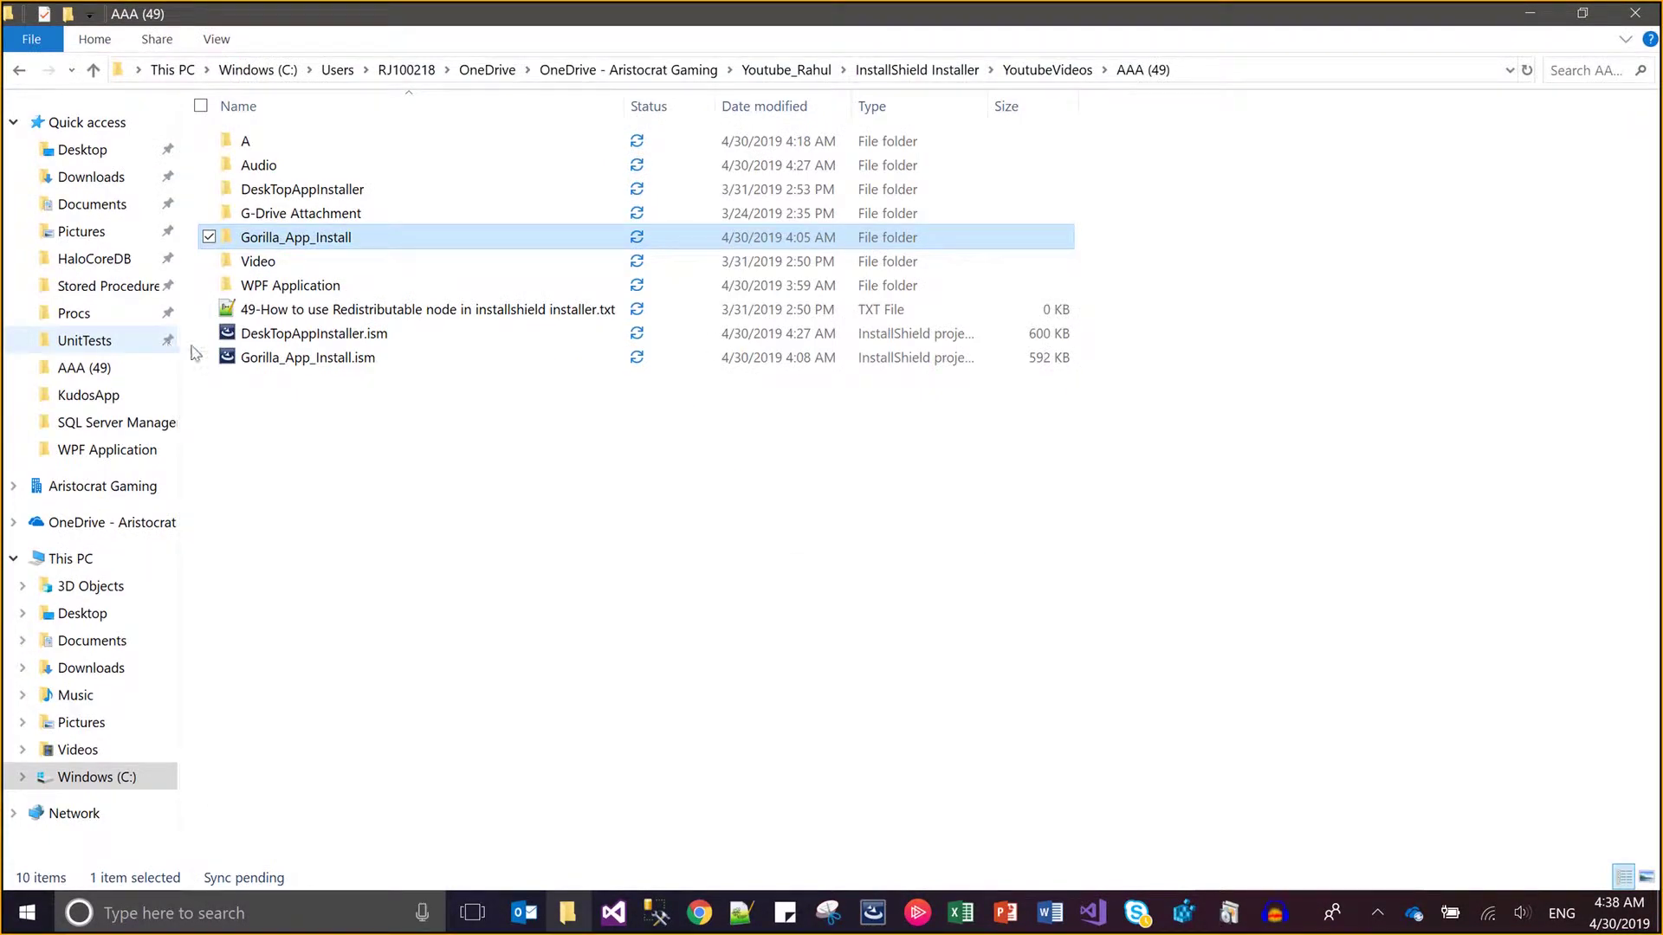
- Examine the Gorilla_App_Install folder and the DeskTopAppInstaller.ism project in the AAA (49) folder
mouse_move(316, 246)
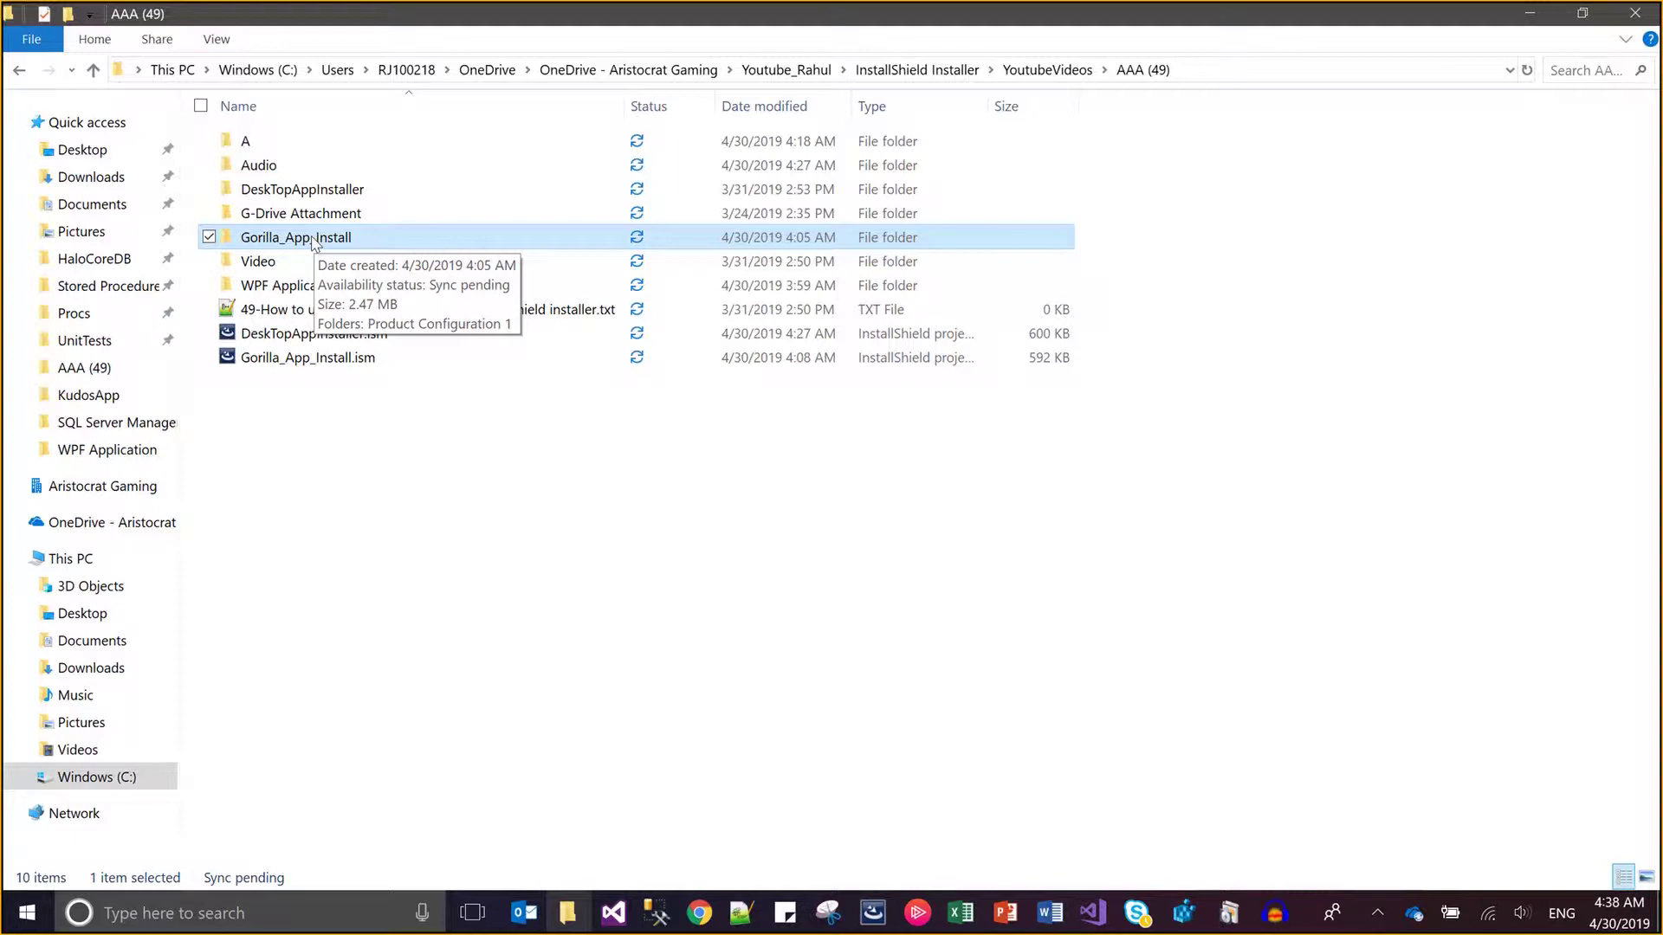
left_click(309, 339)
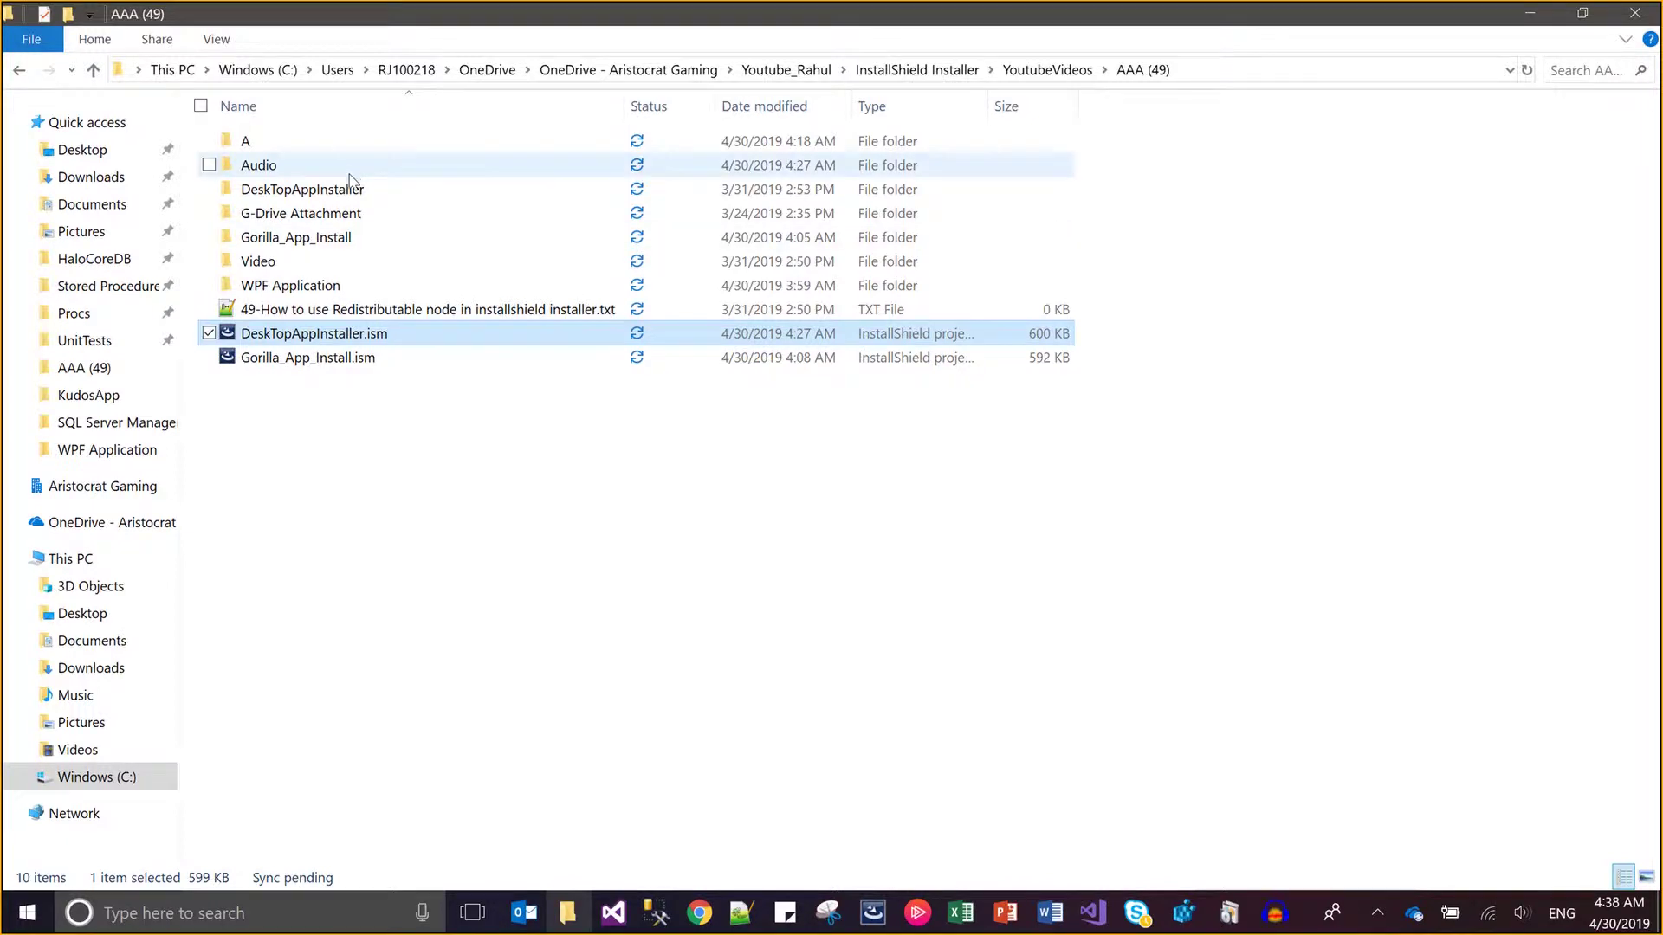
double_click(341, 247)
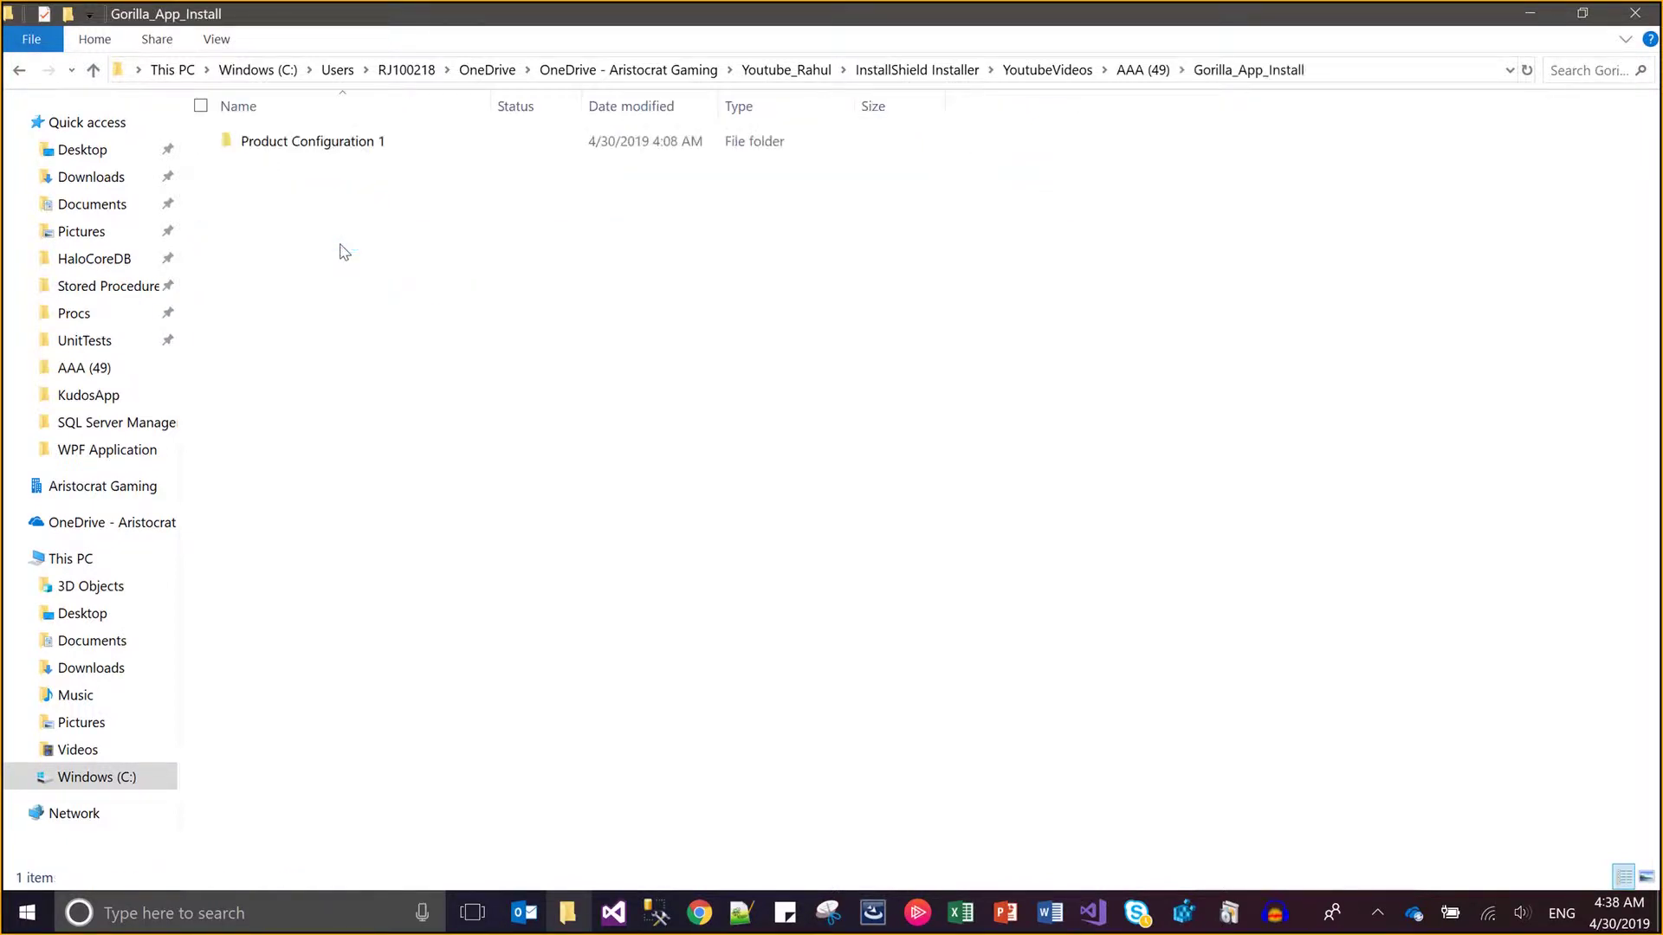
key("alt+Left")
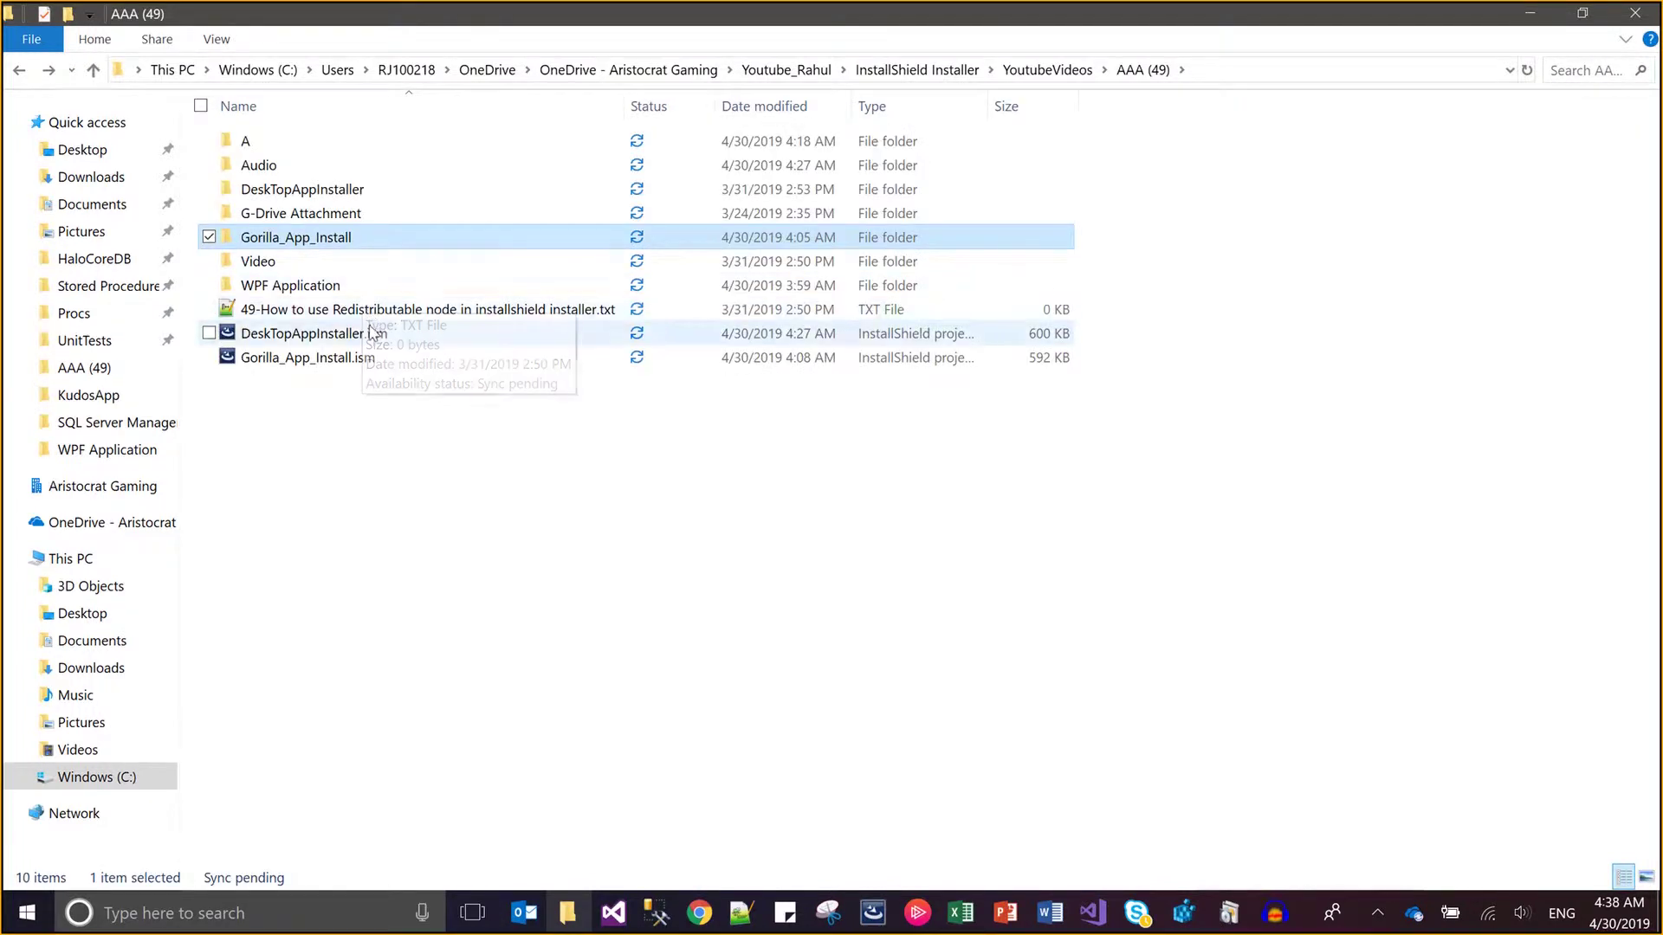
left_click(374, 333)
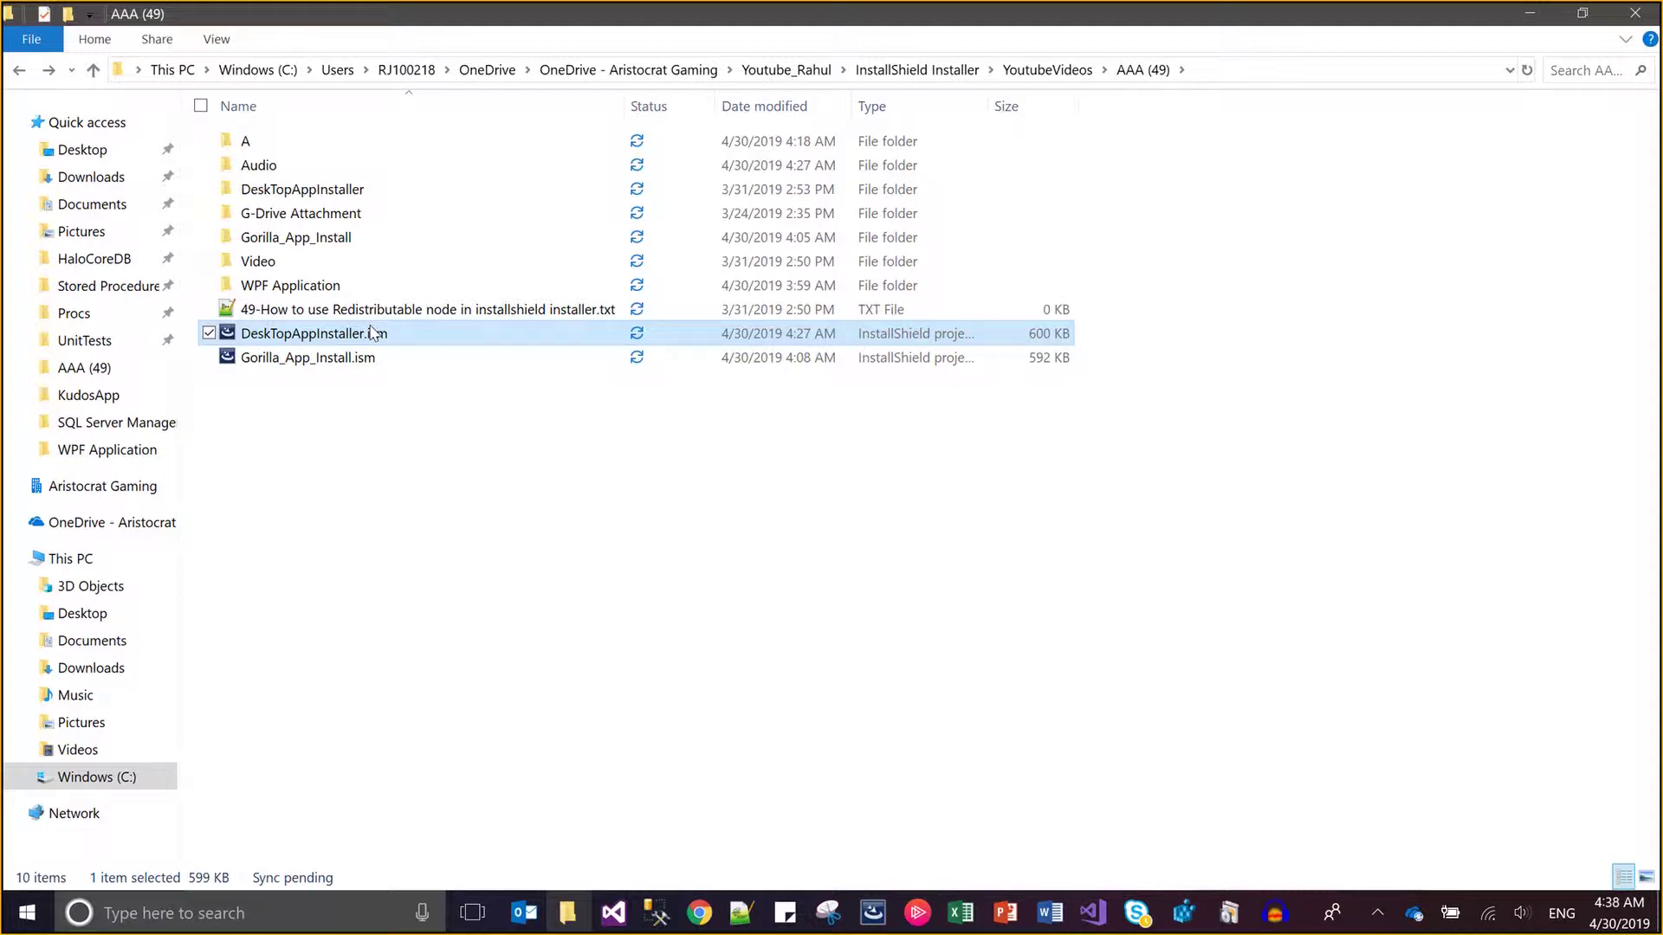
left_click(338, 243)
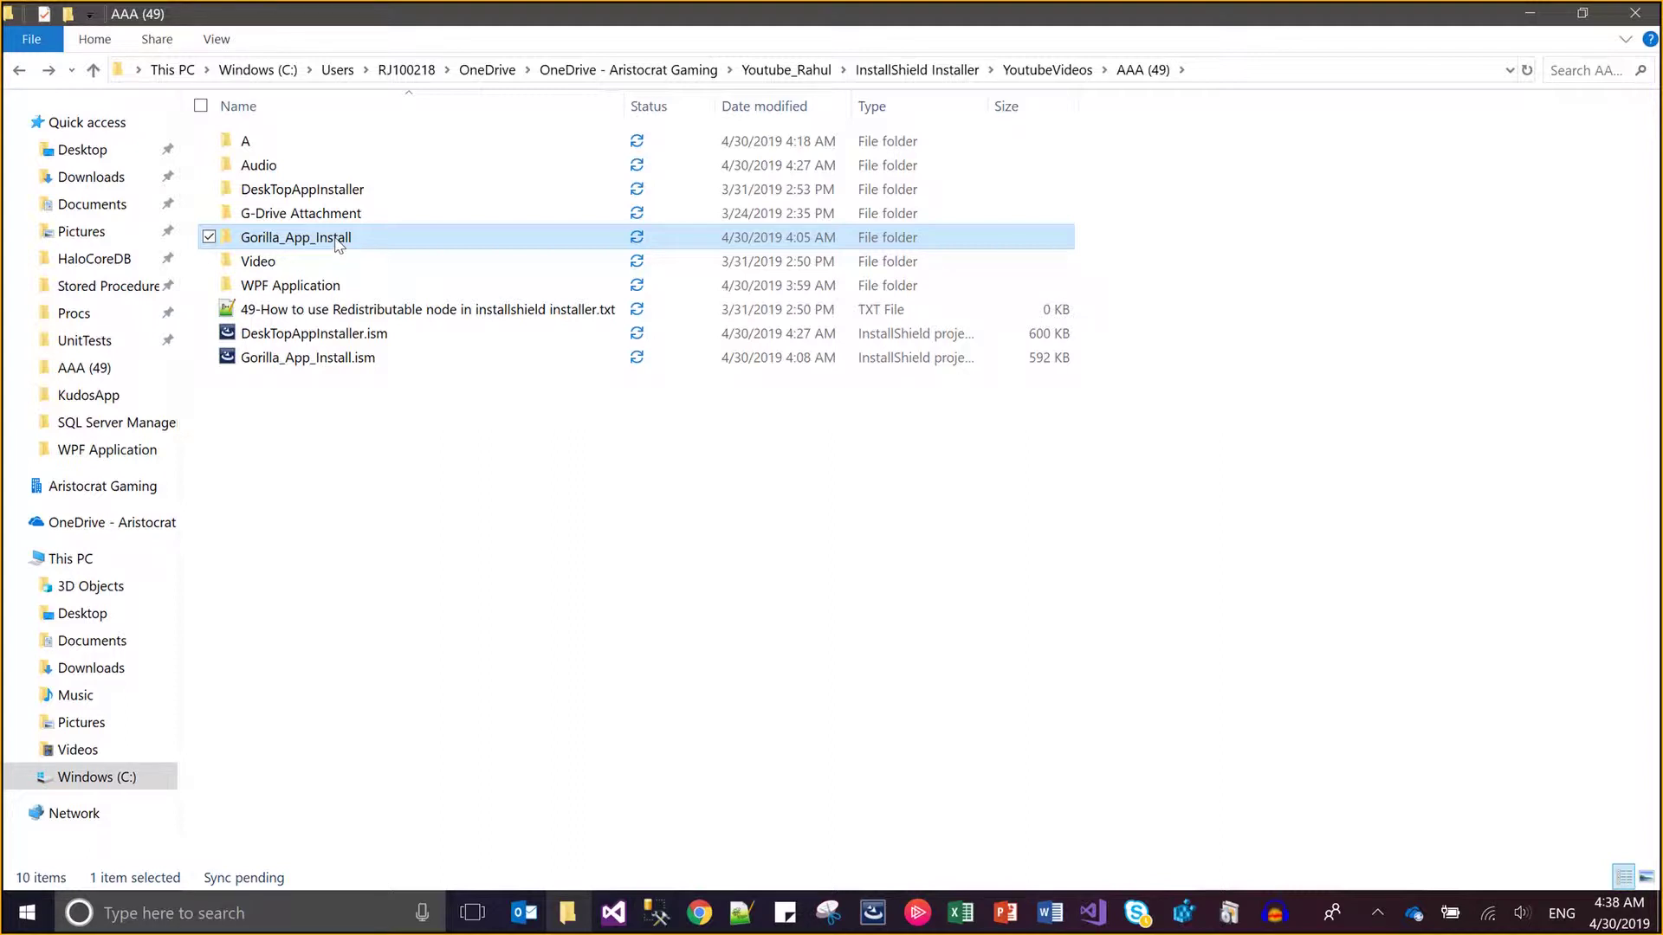
left_click(336, 238)
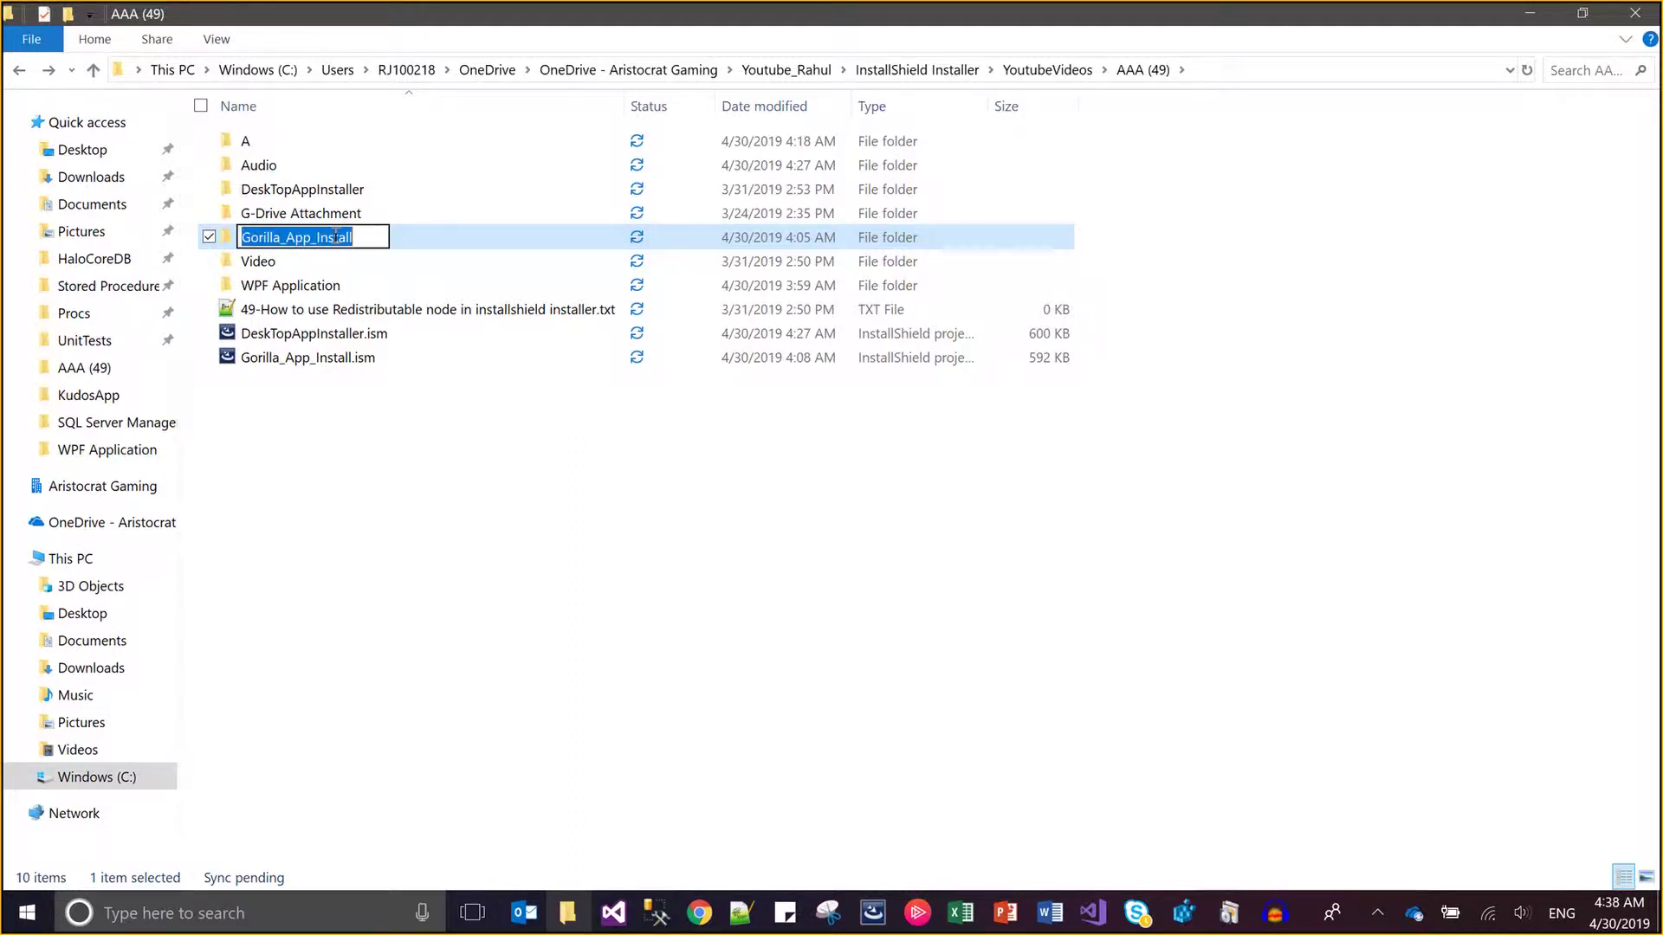
left_click(403, 241)
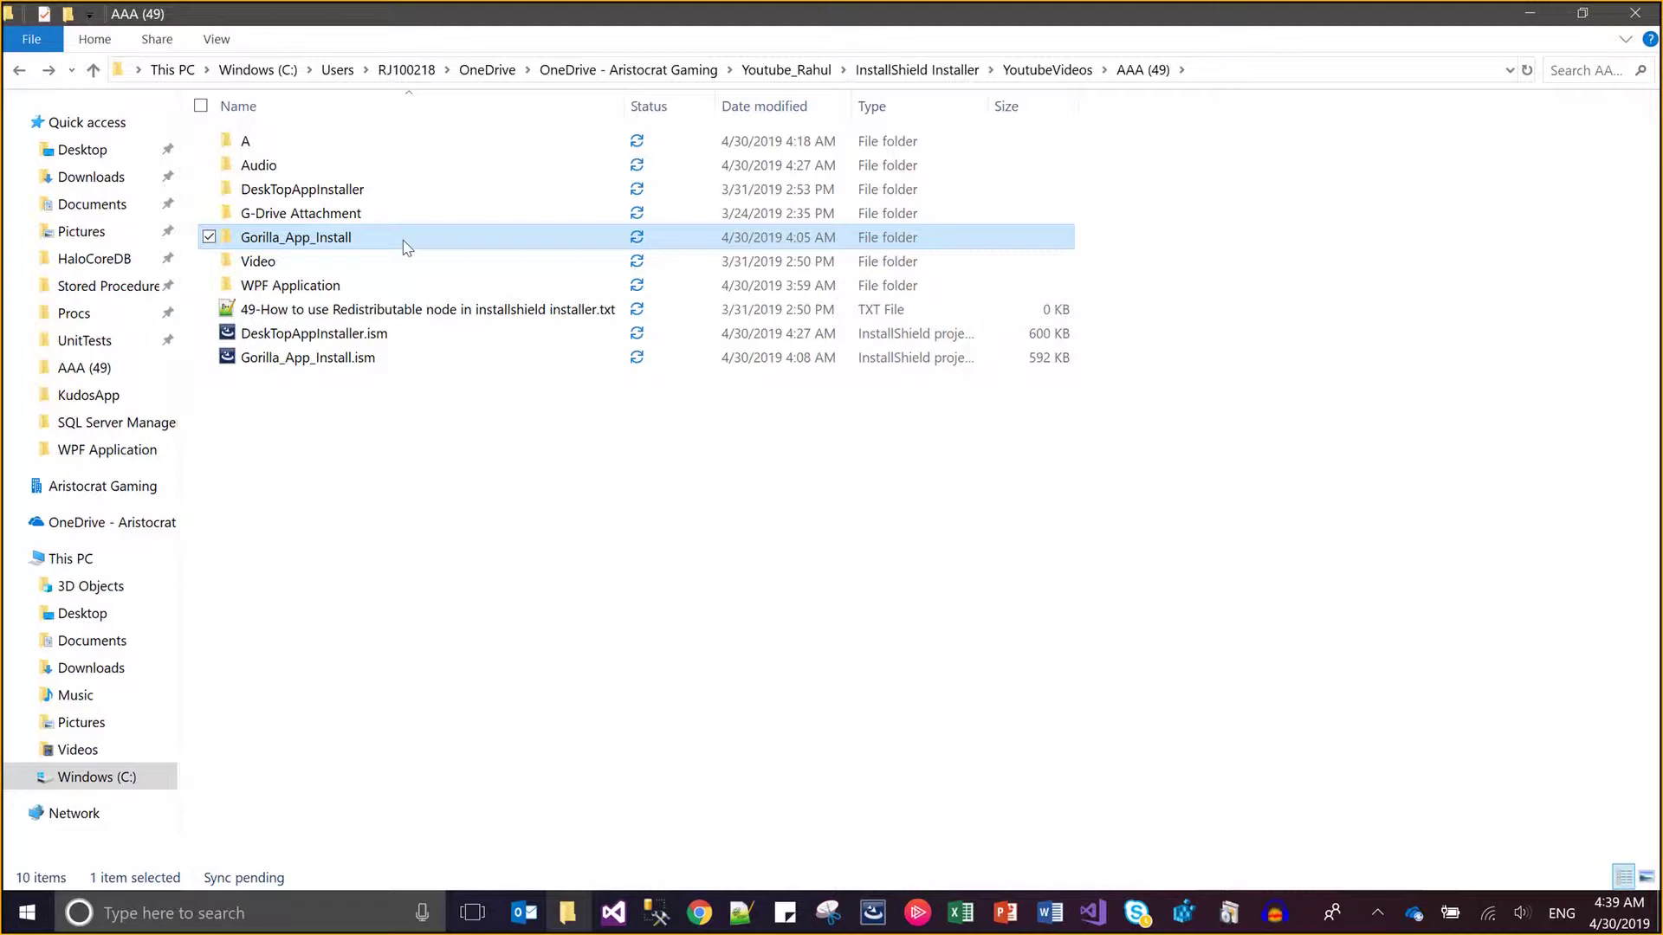
- Browse through Gorilla_App_Install, Product Configuration 1, Release 1 and DiskImages to DISK1 and select GorillaInstaller.exe
double_click(402, 241)
left_click_drag(403, 241, 345, 153)
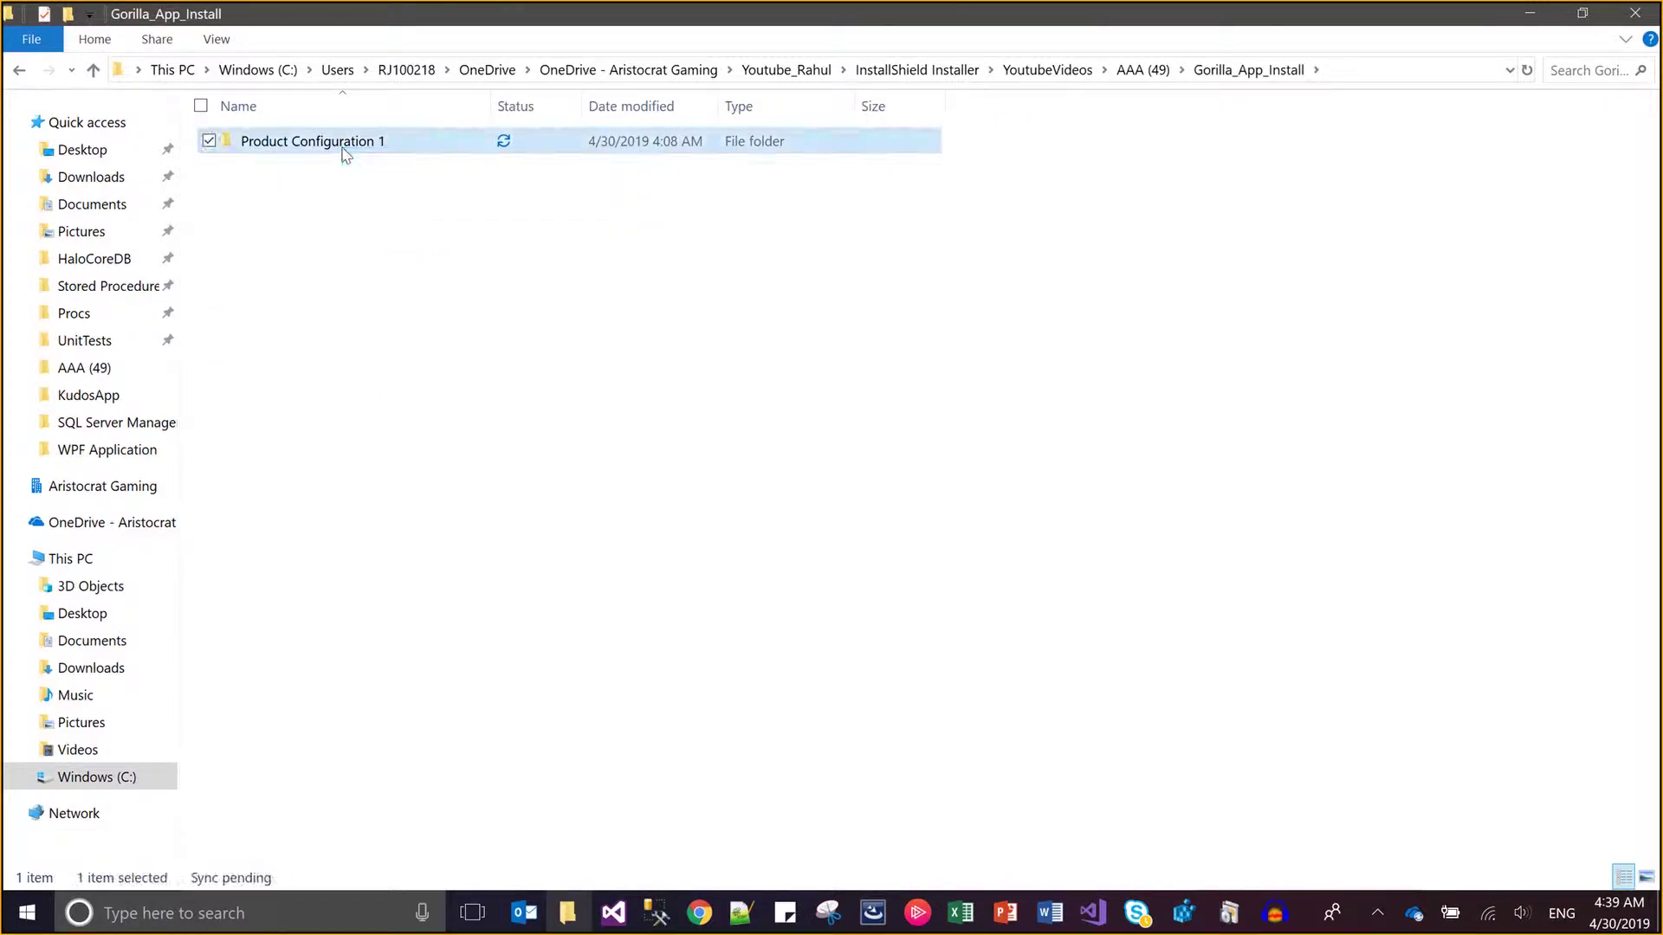
left_click(341, 142)
double_click(341, 142)
left_click(476, 149)
double_click(475, 149)
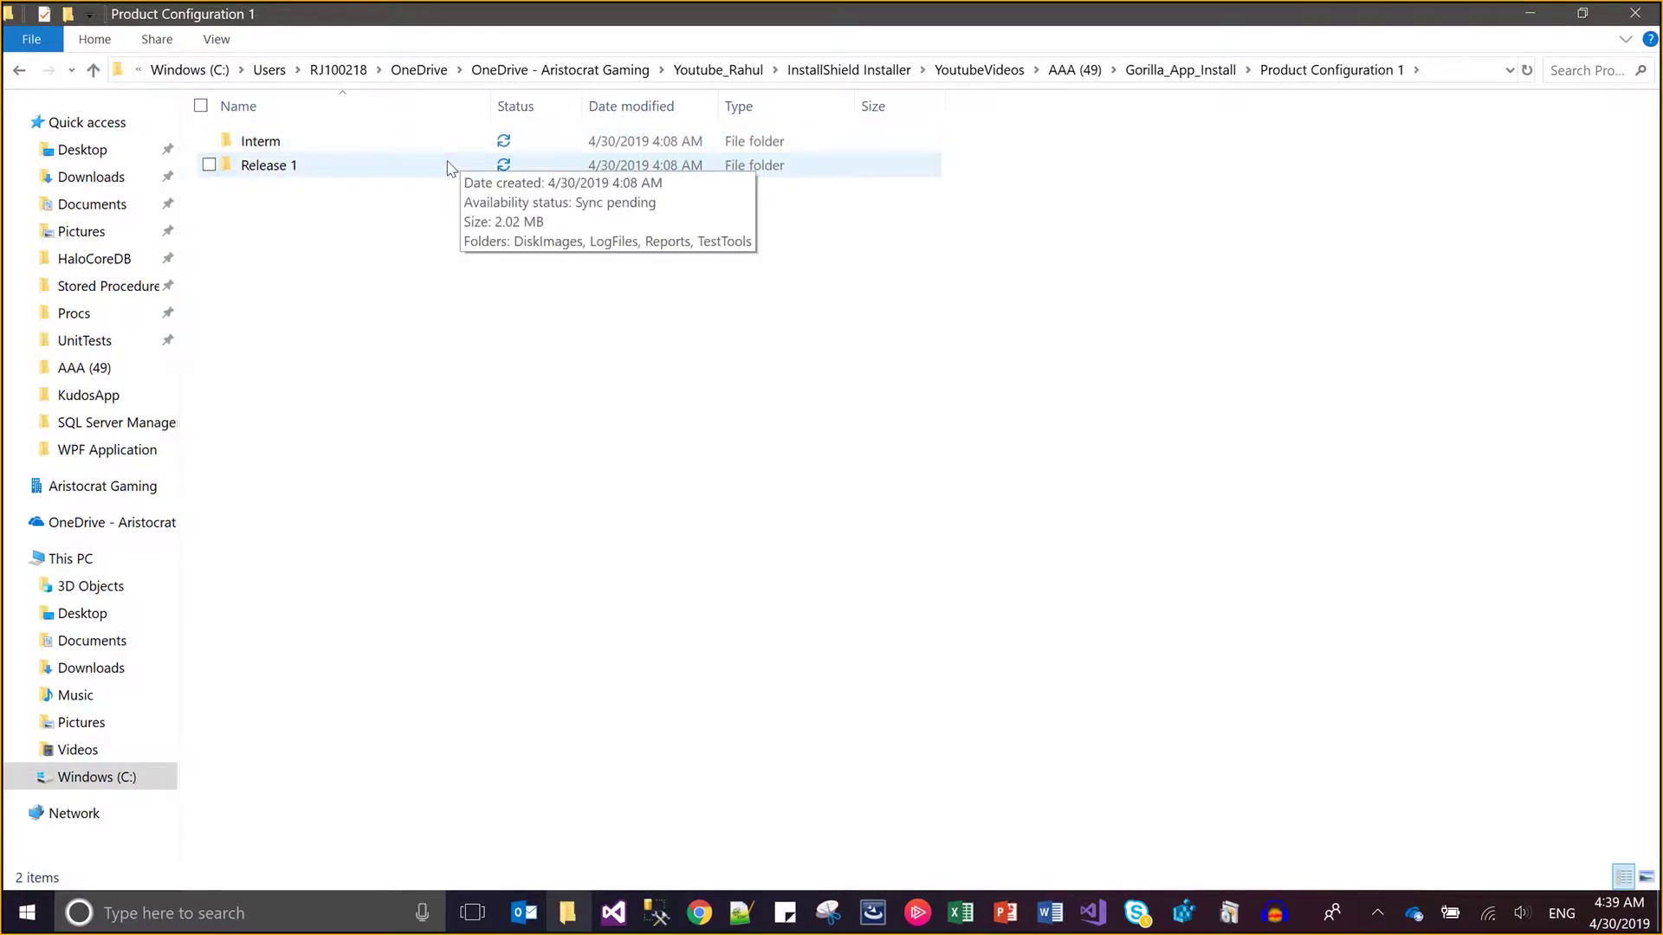
double_click(450, 166)
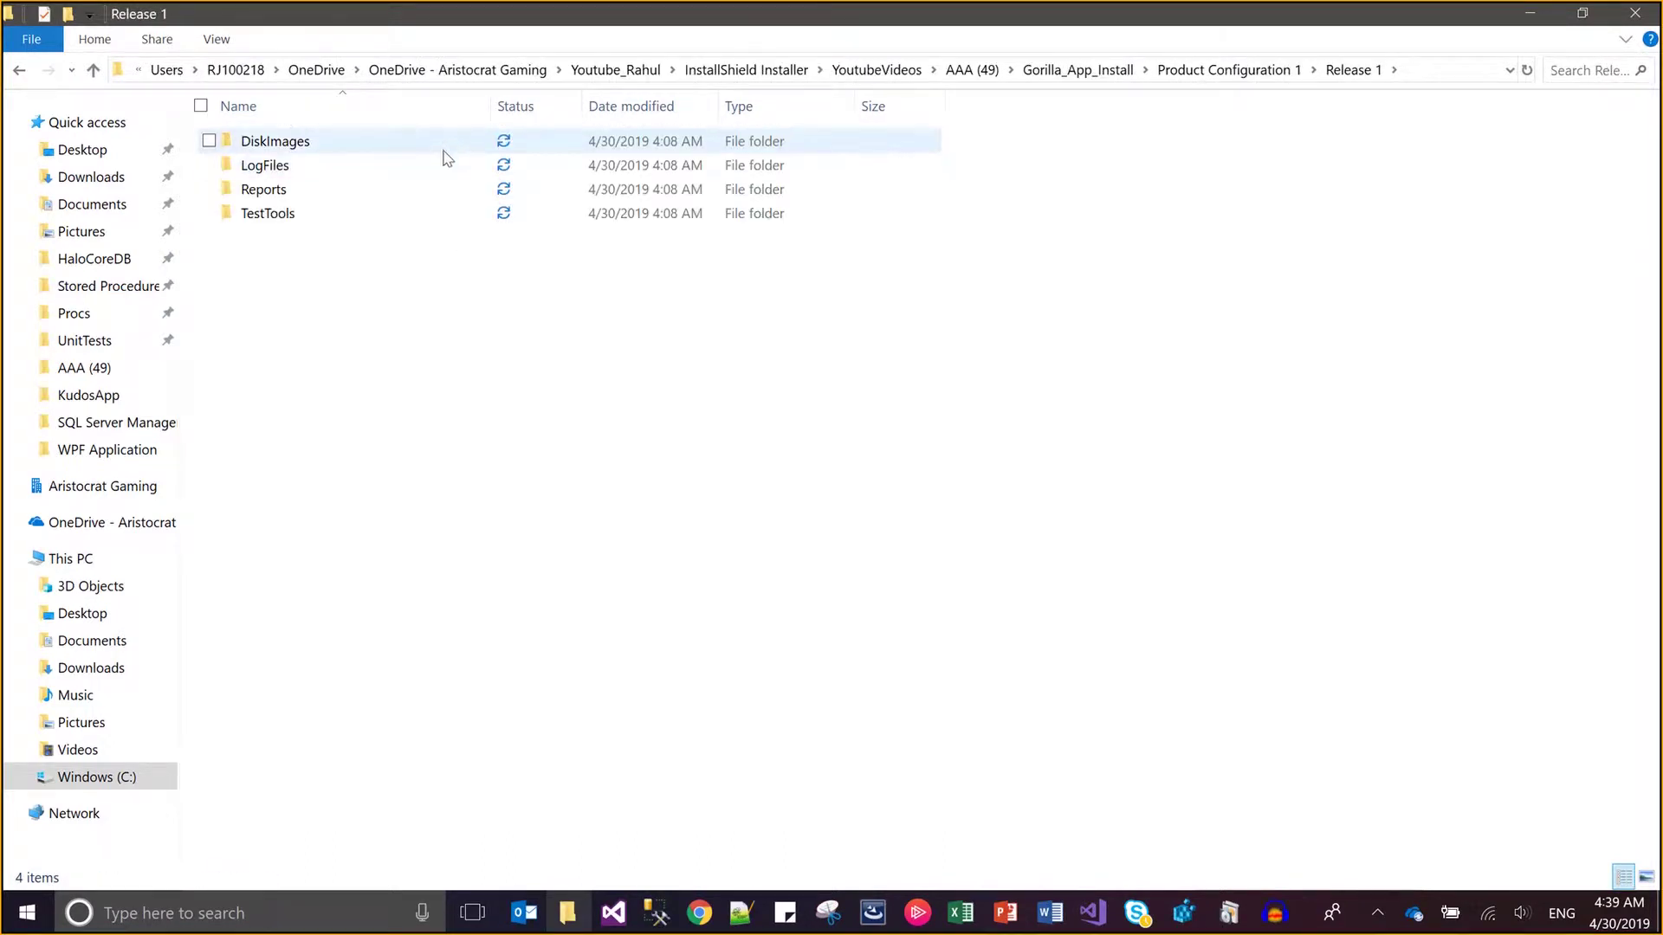
double_click(446, 146)
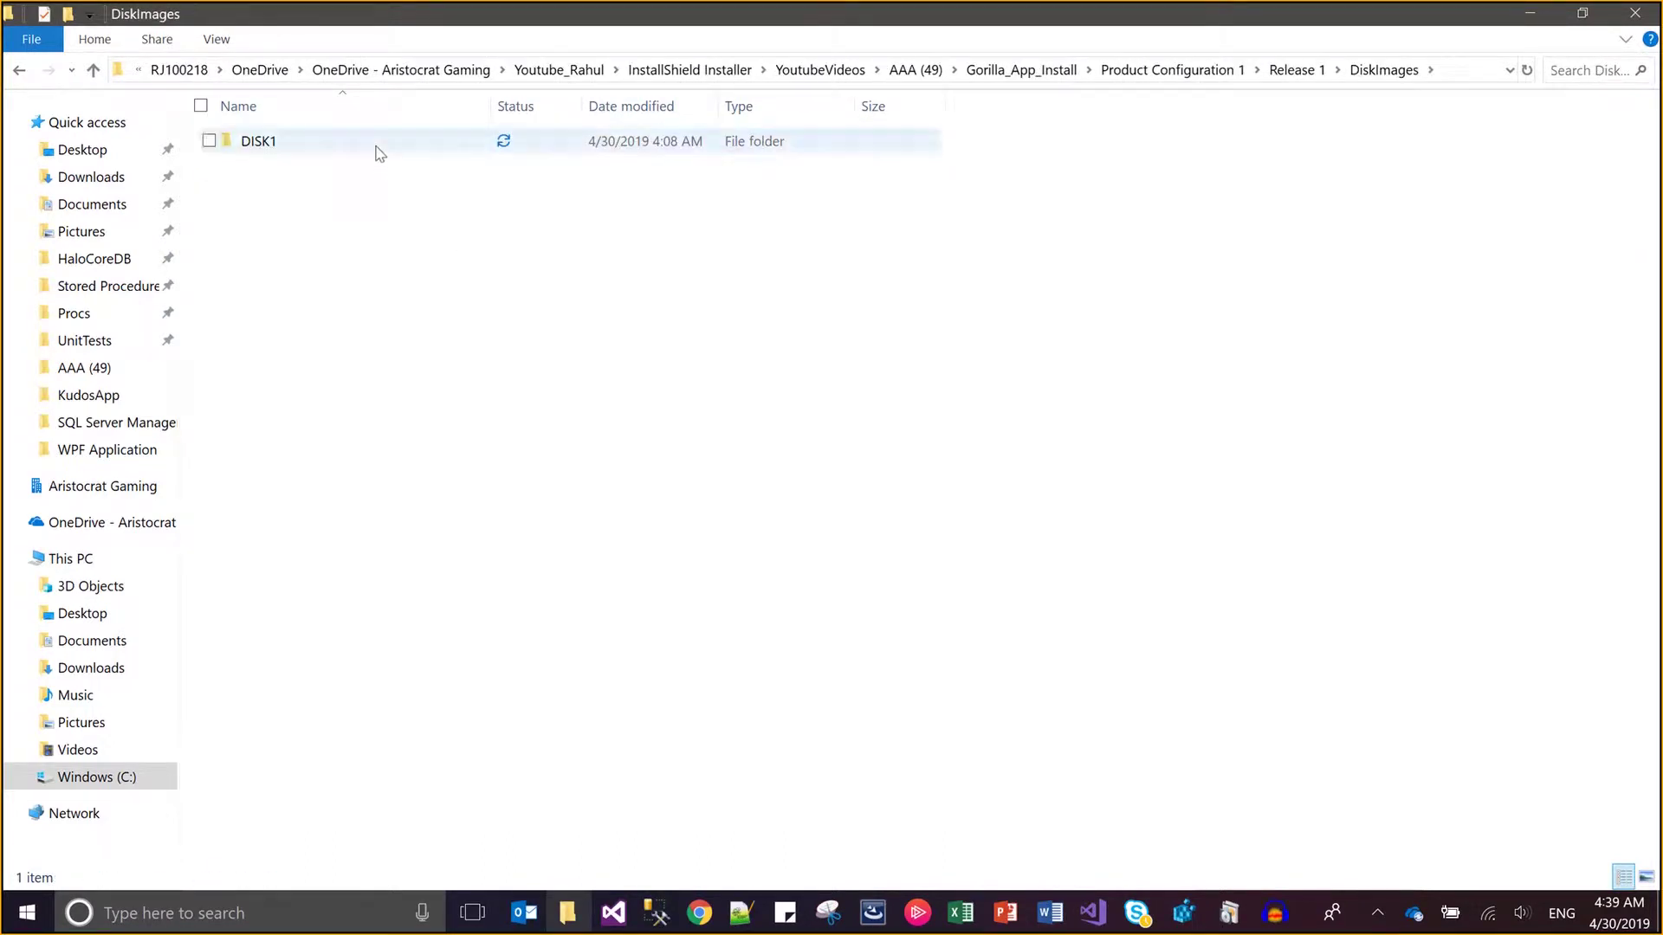
double_click(375, 152)
left_click(333, 150)
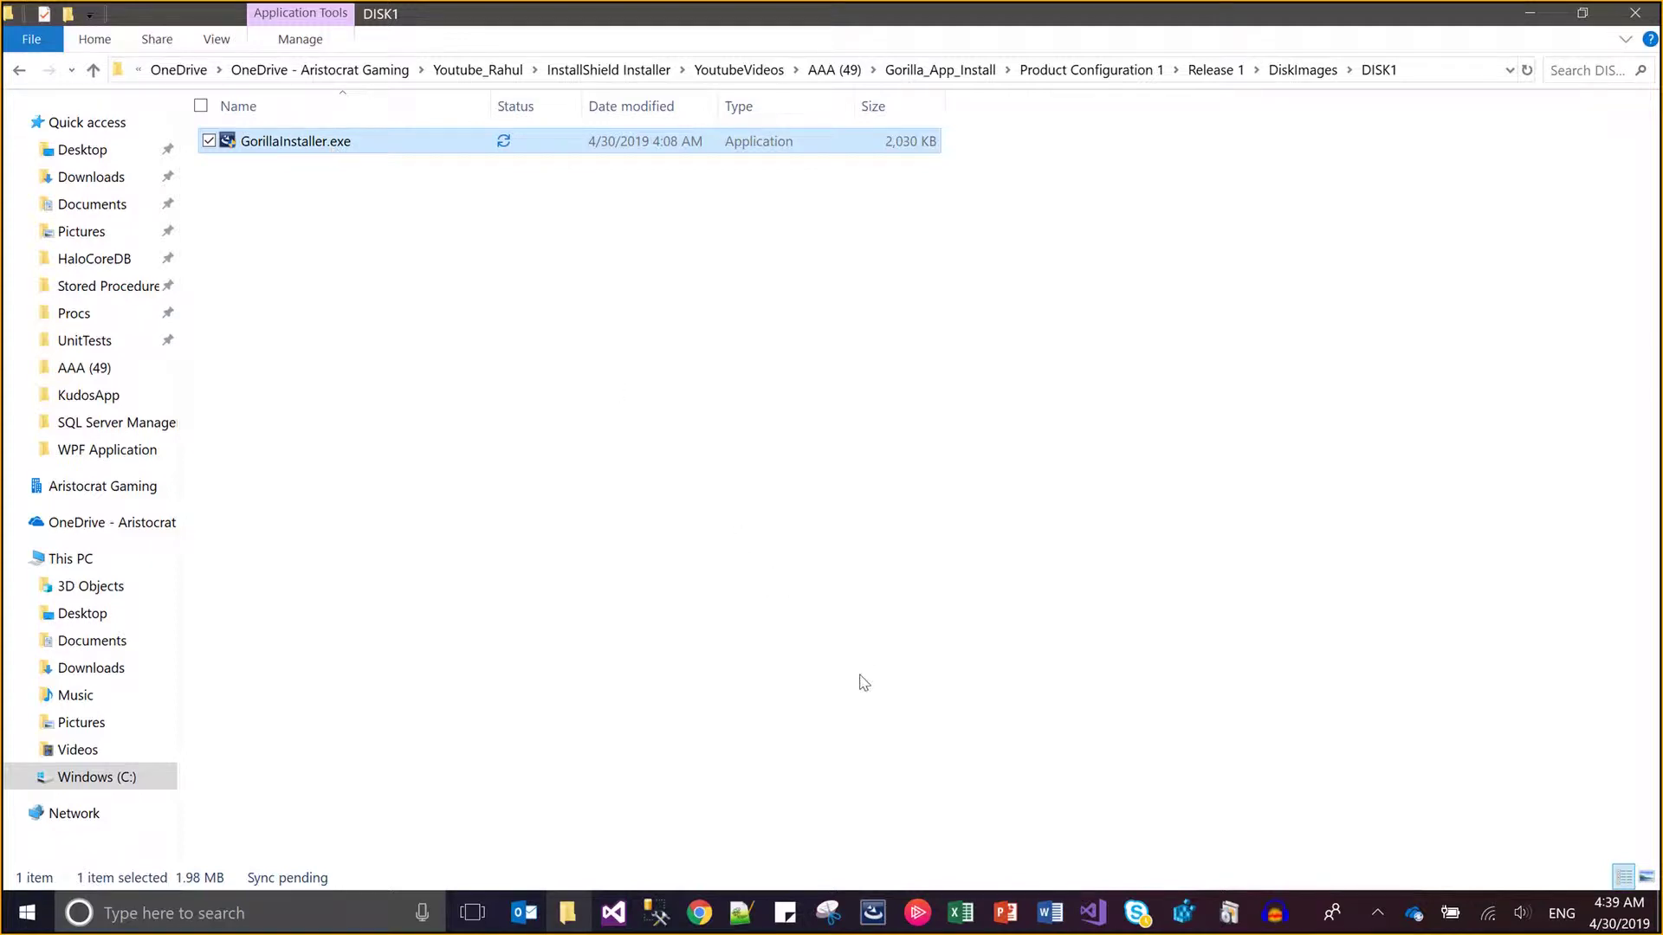
- Switch to InstallShield, open the Gorilla App prerequisite for editing and open its GorillaInstaller.exe file entry
left_click(876, 909)
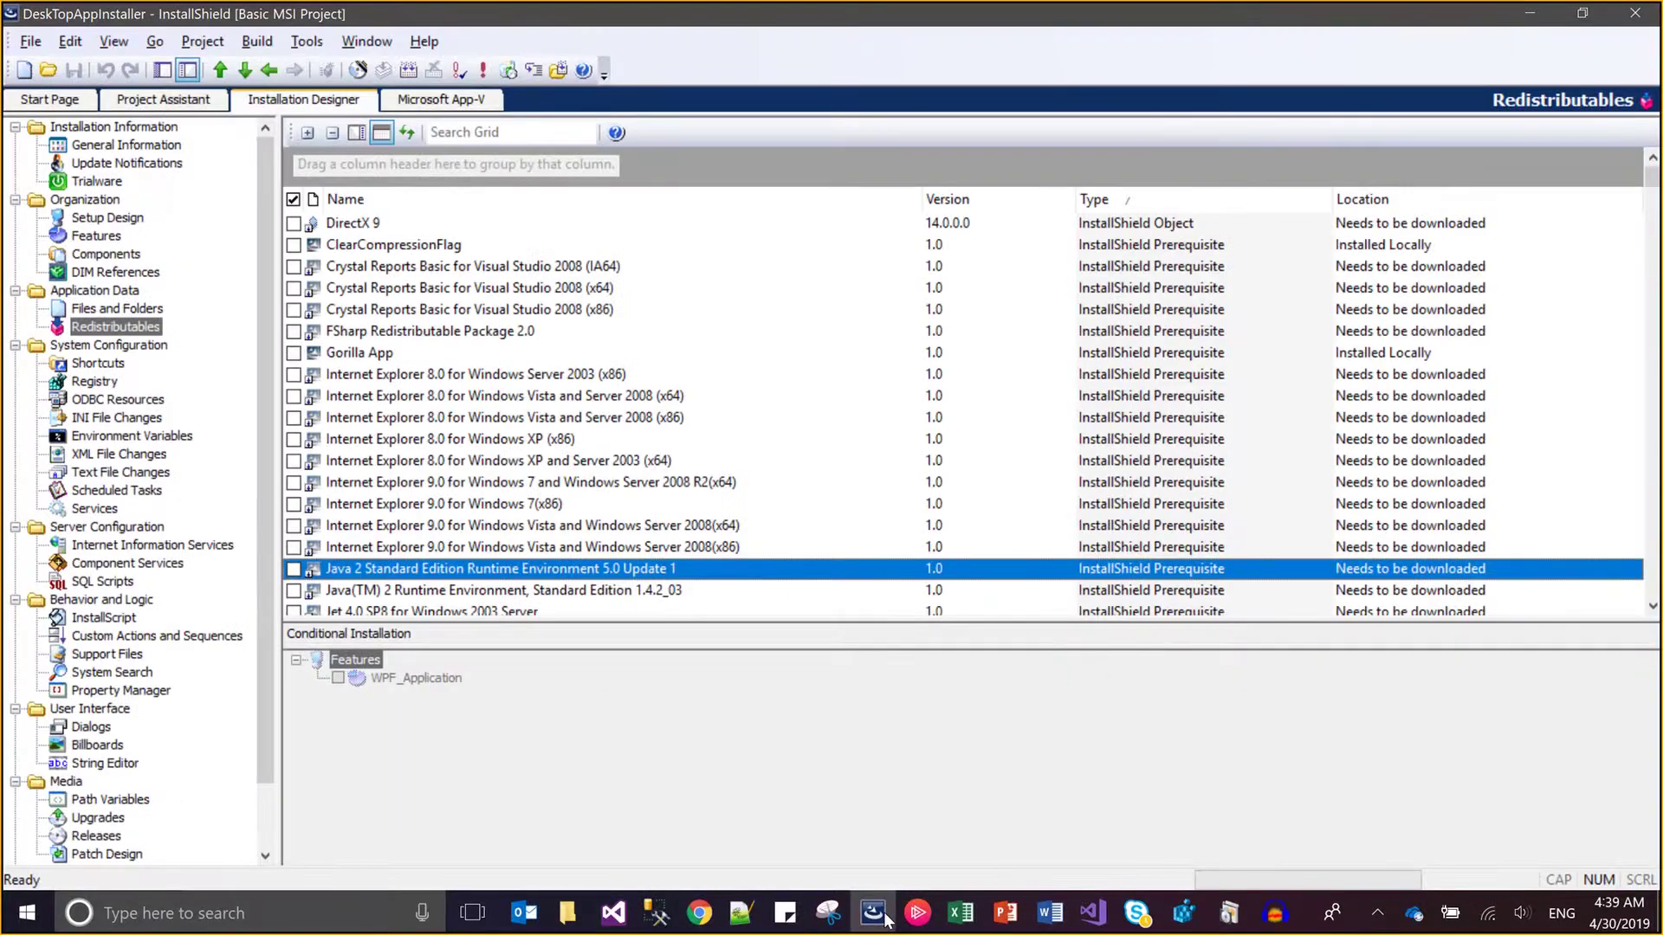
left_click(357, 355)
key("alt+Tab")
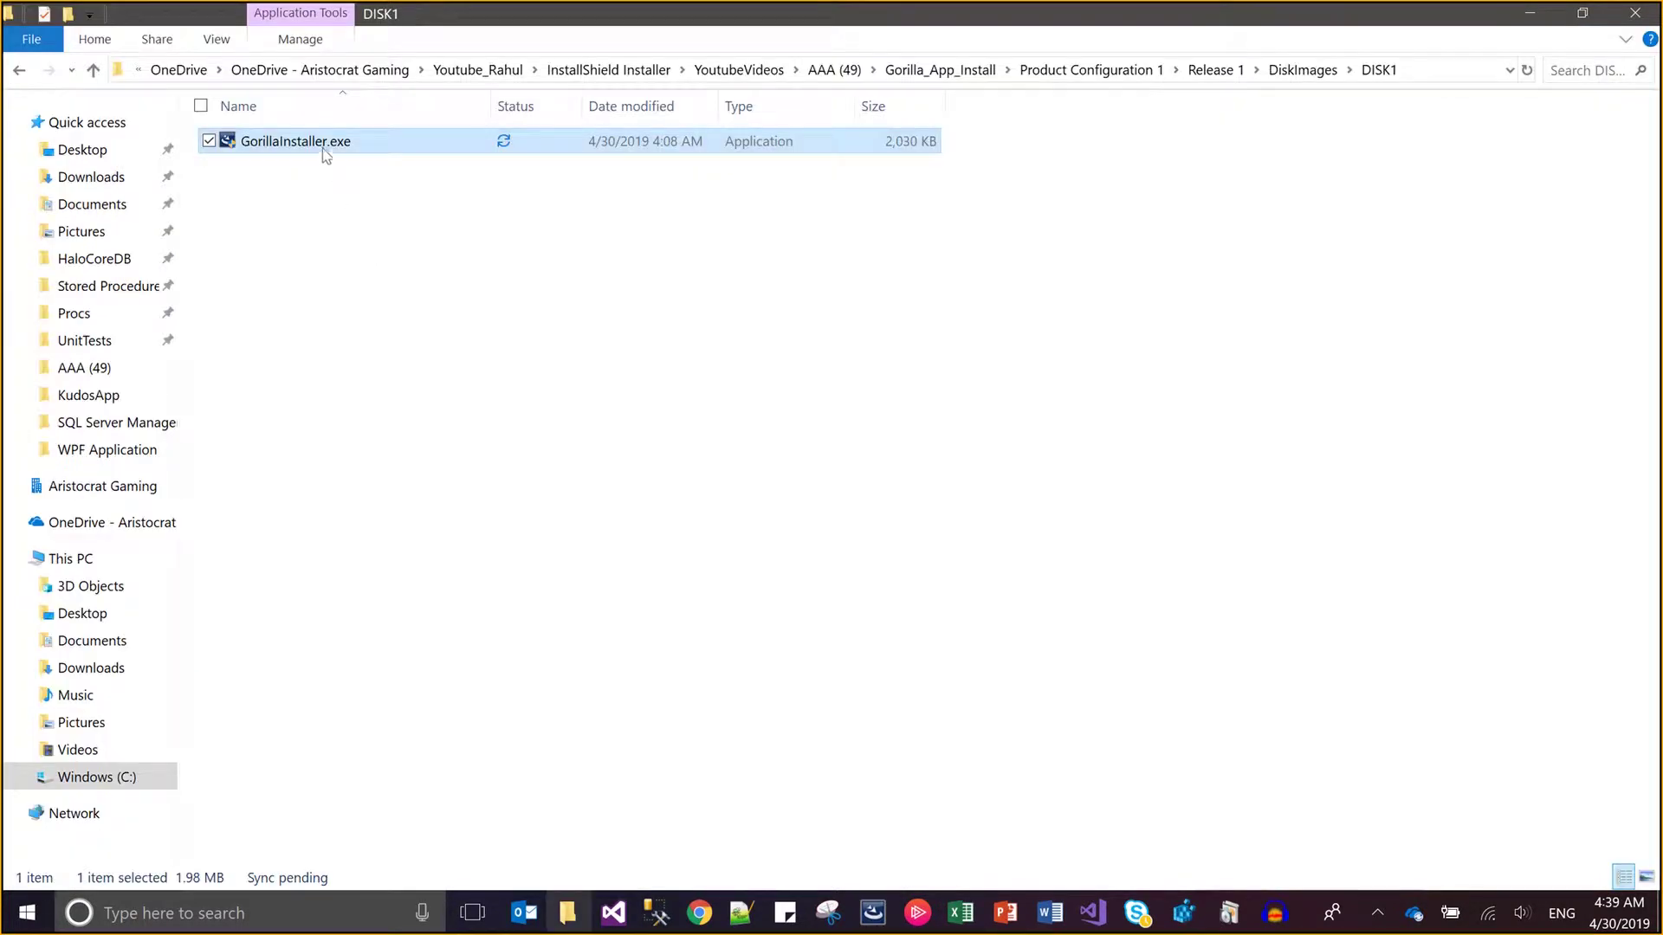
key("alt+Tab")
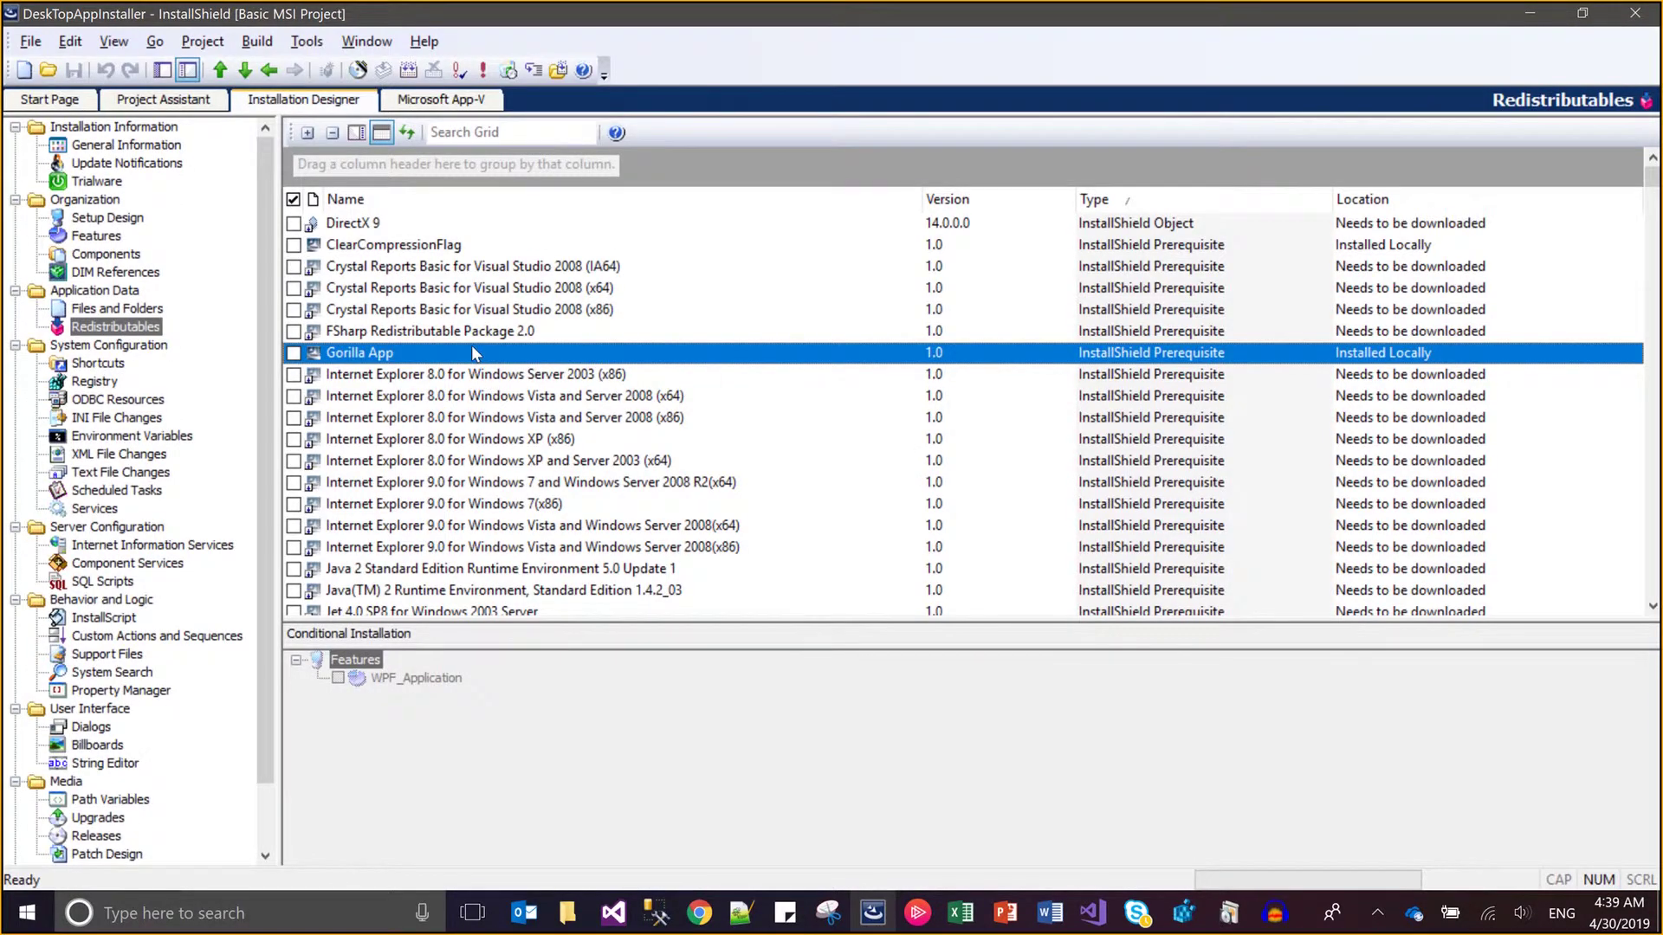
right_click(474, 352)
left_click(545, 467)
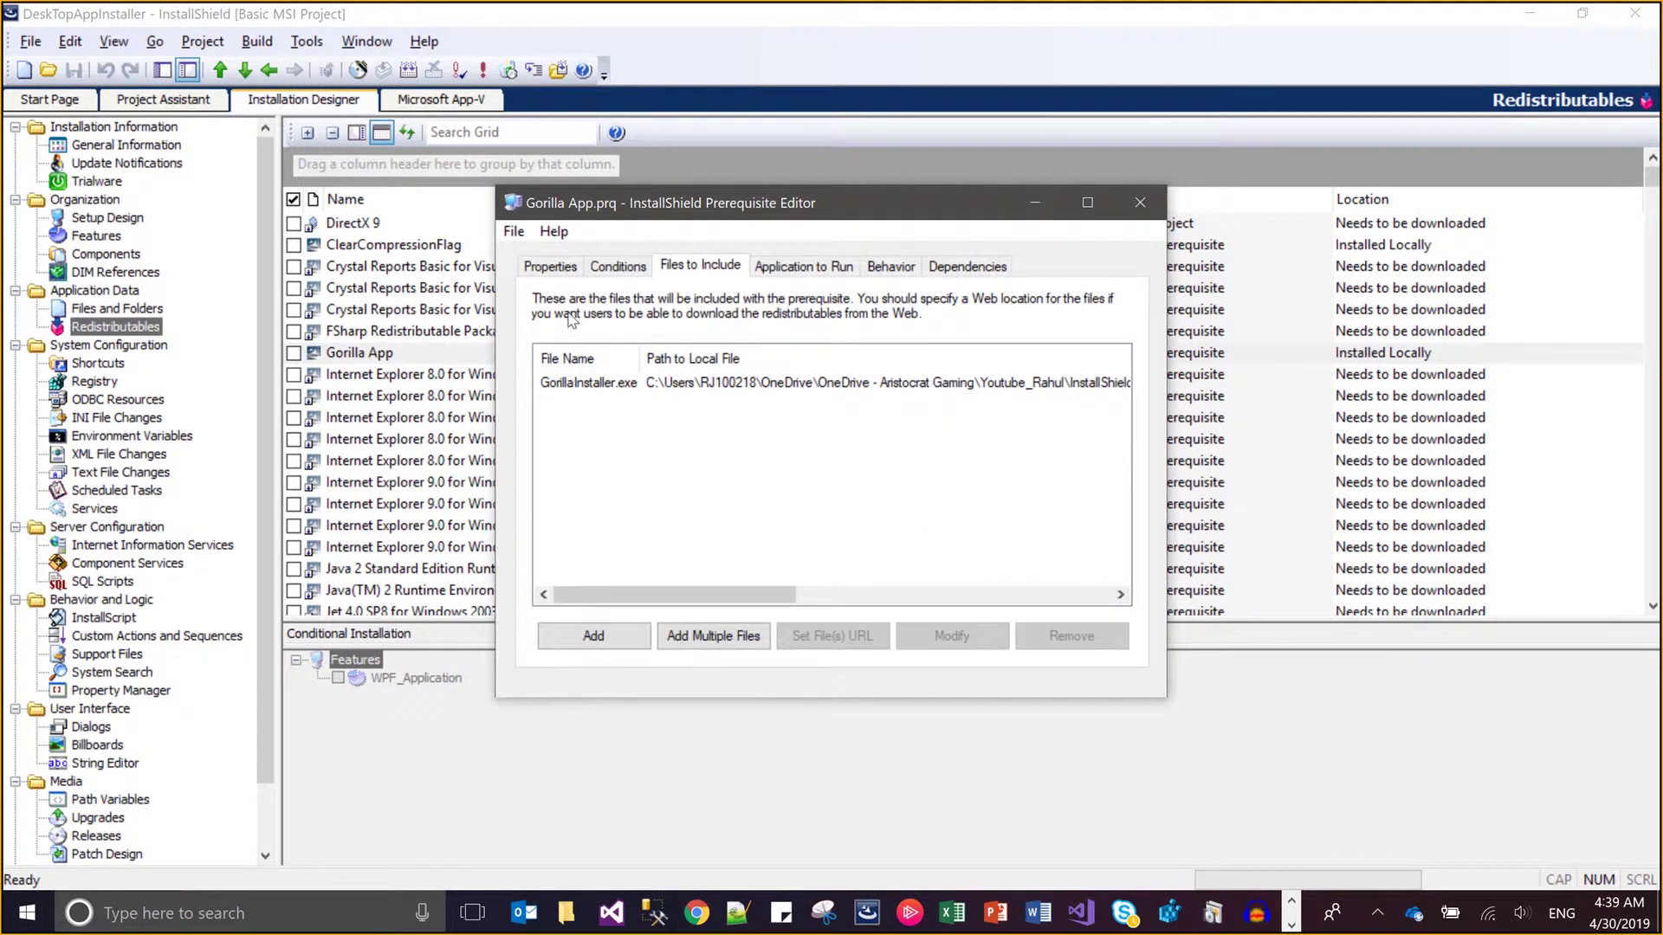
left_click(685, 382)
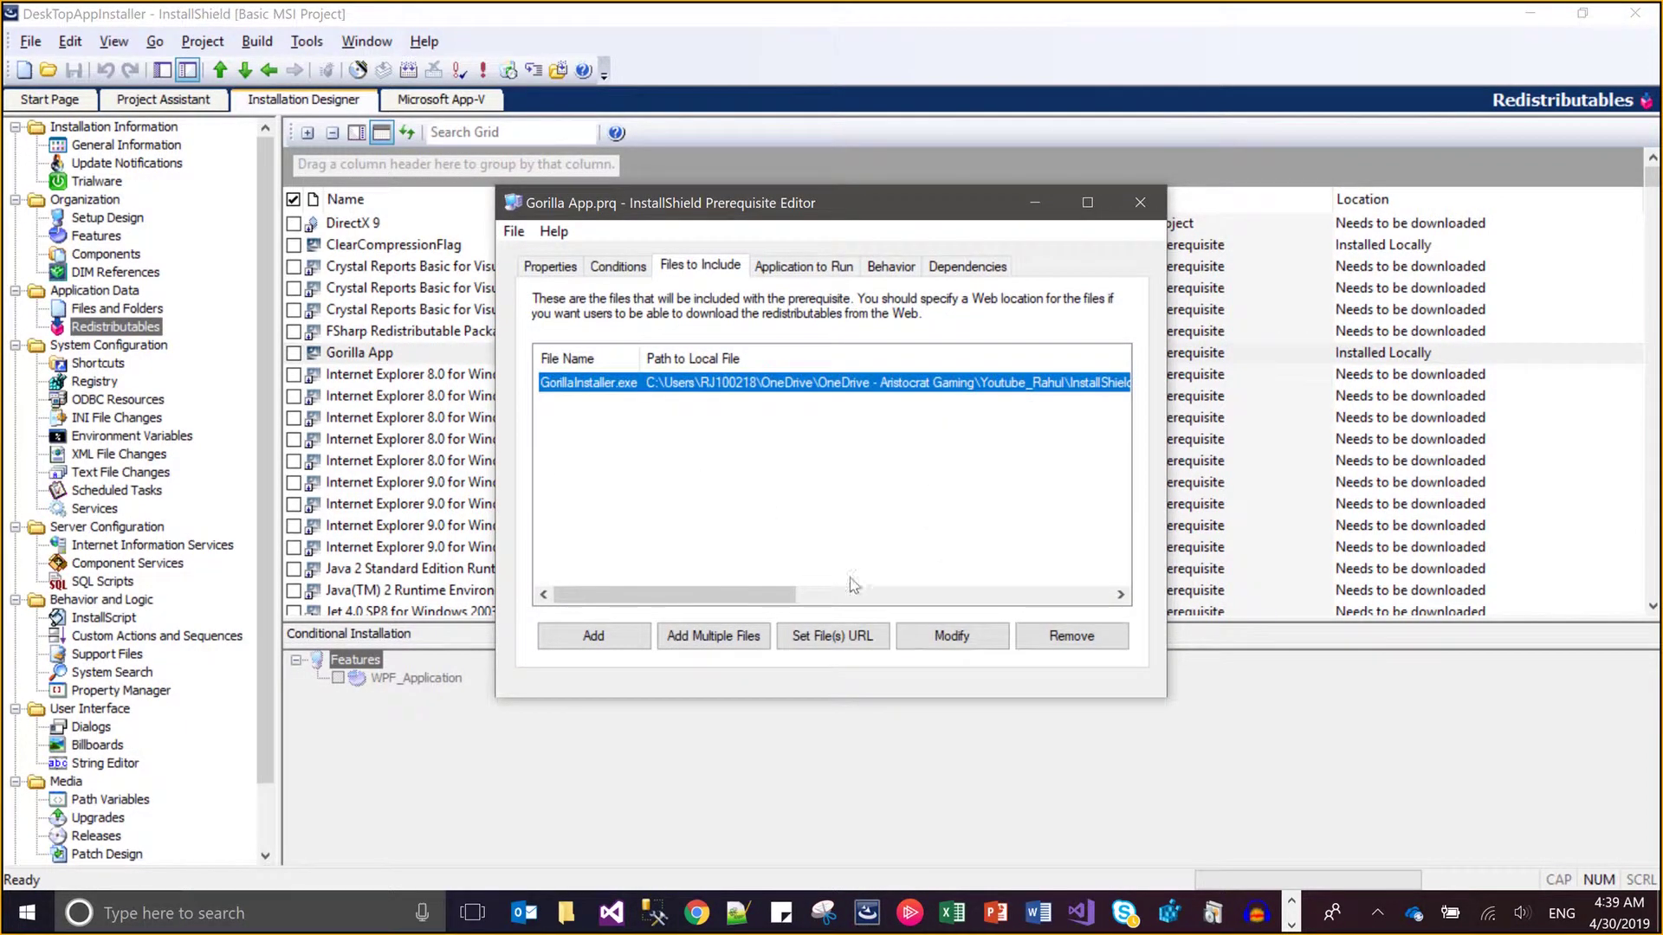
left_click(952, 635)
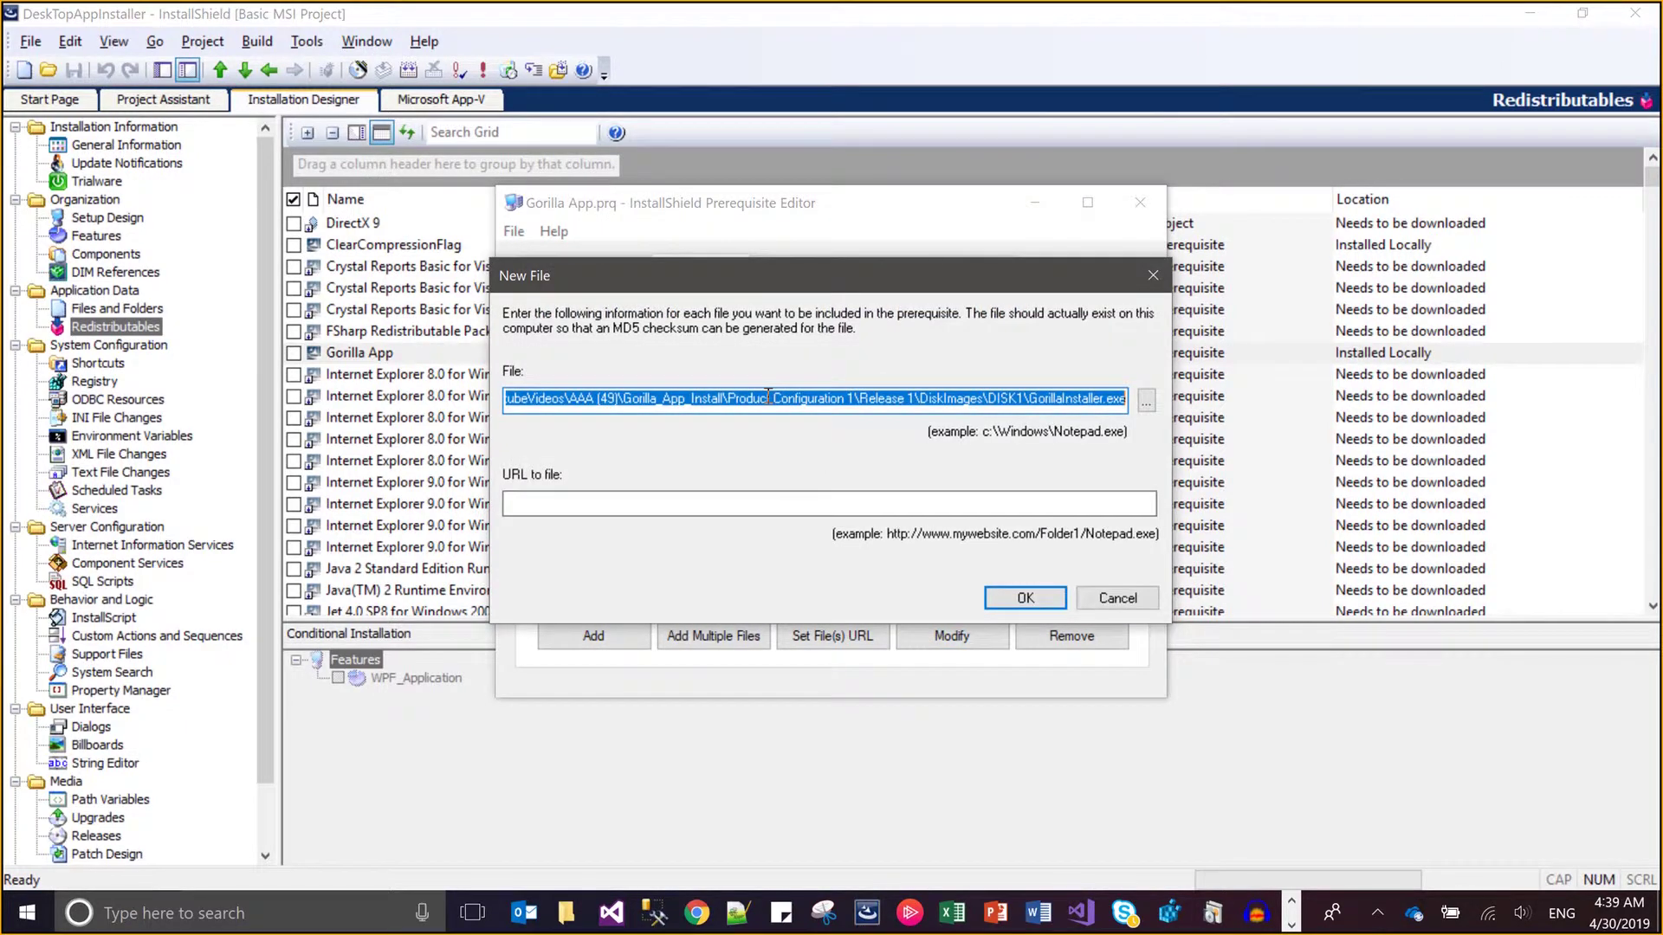
- Inspect the GorillaInstaller.exe path, select its folder part up to DISK1, and close the file entry and Prerequisite Editor
left_click(774, 404)
key("Home")
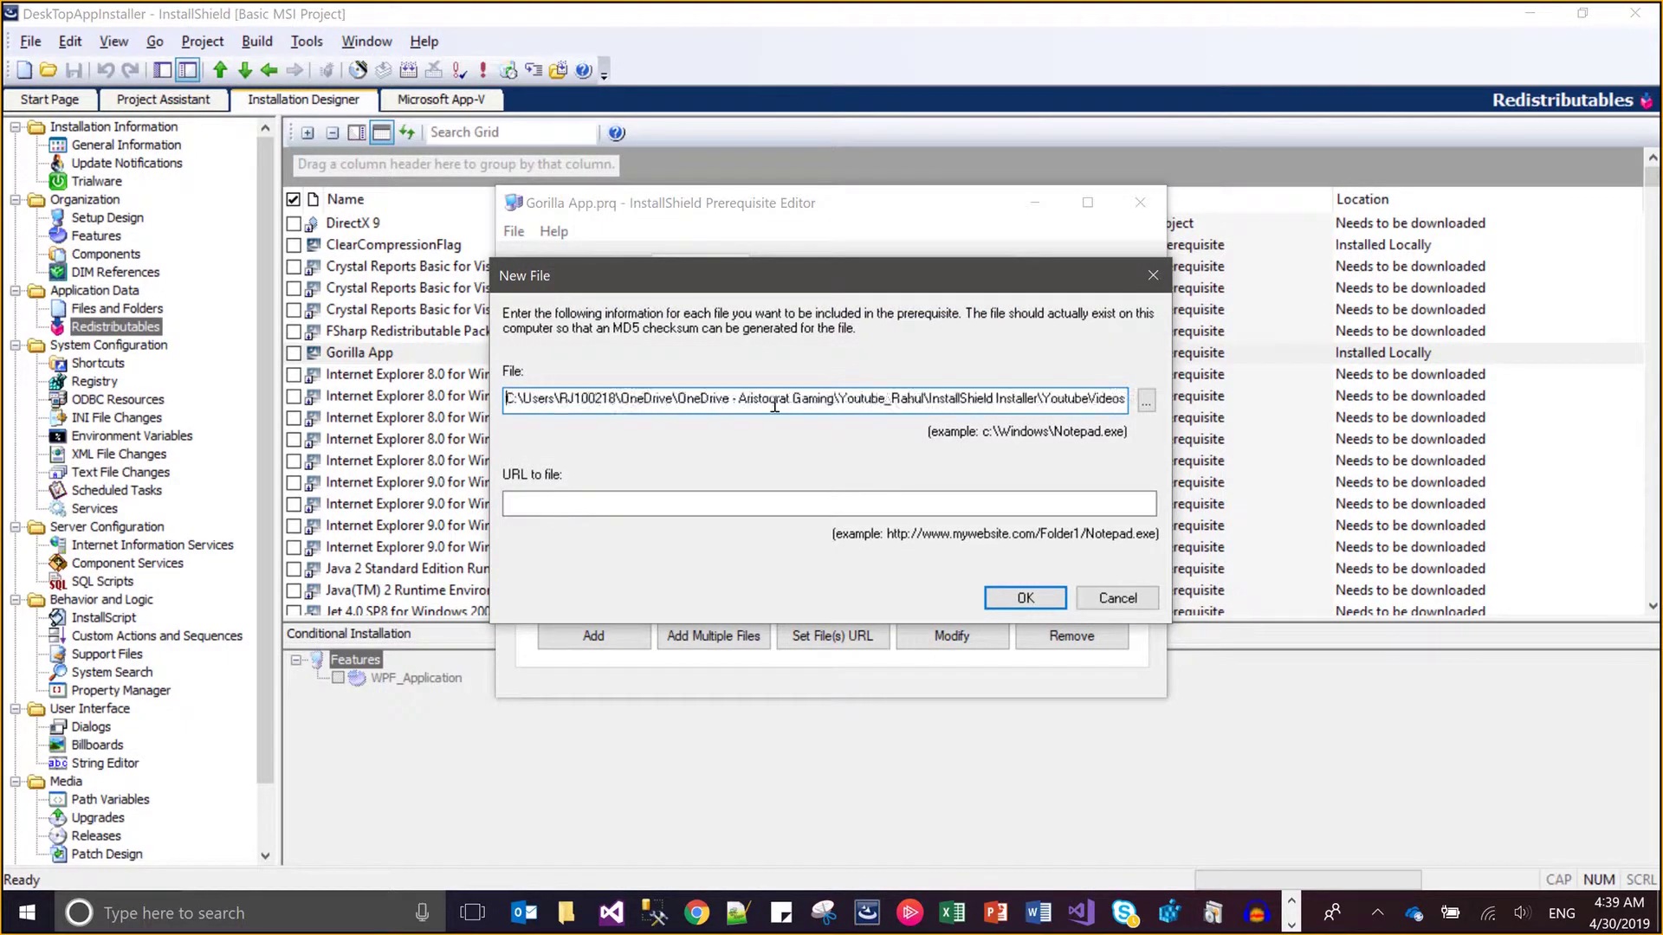
key("End")
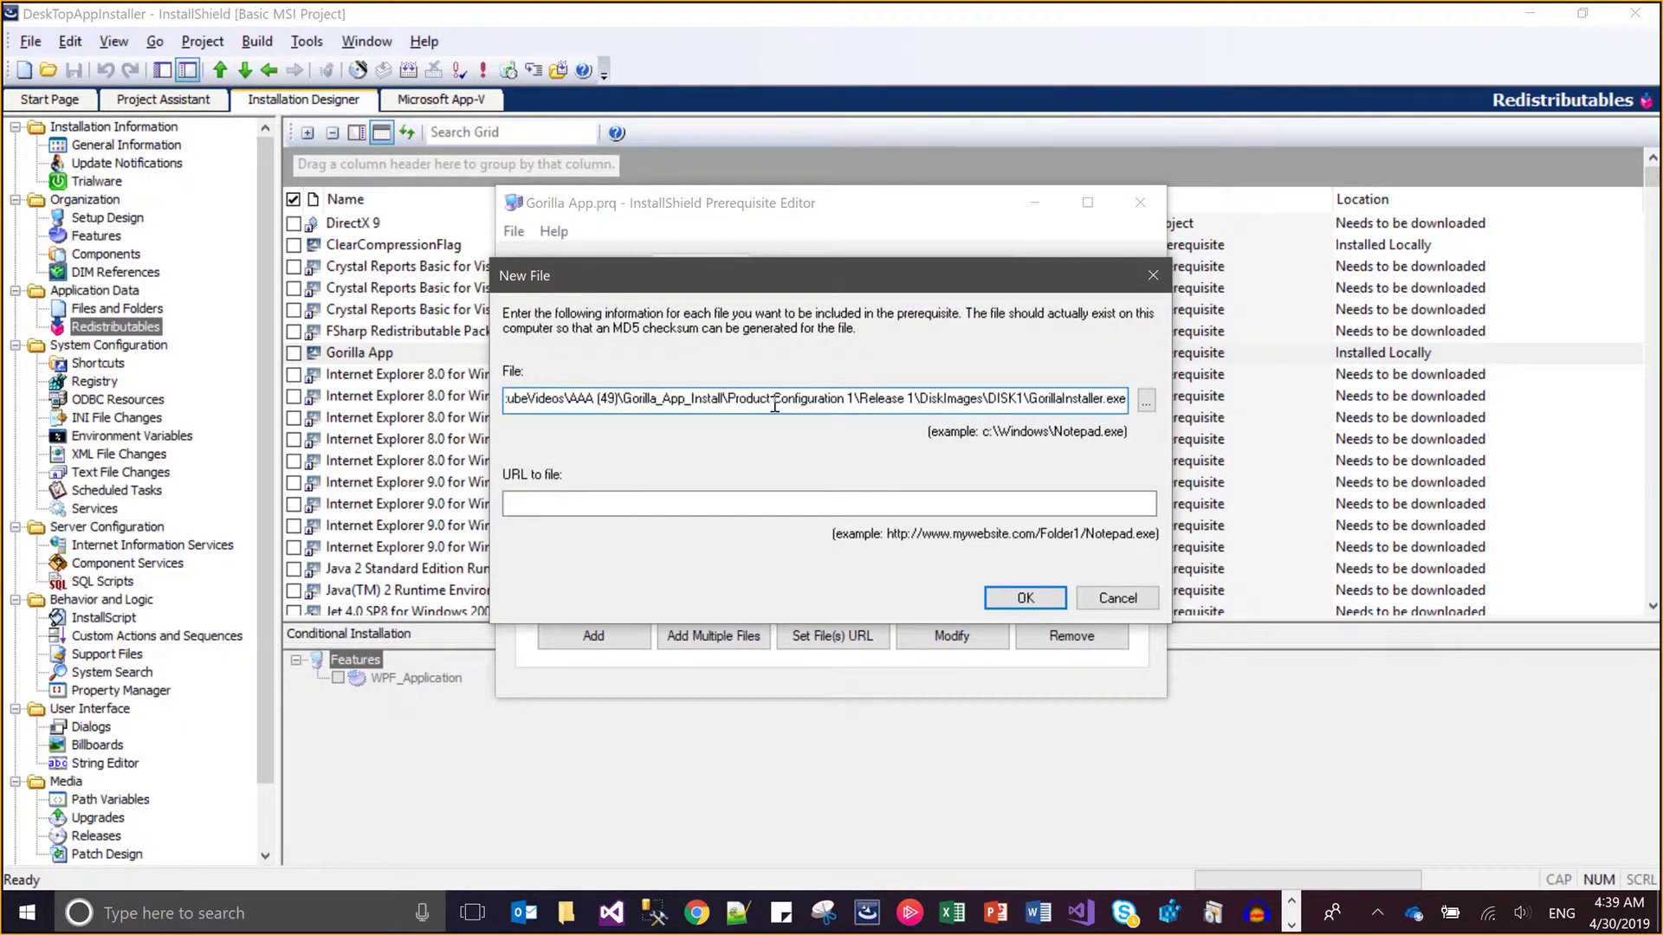
key("shift+Left")
key("shift+Left")
key("shift+Left")
key("shift+Left")
key("shift+Left")
key("shift+Left")
key("shift+Left")
key("shift+Left")
key("shift+Left")
key("shift+Left")
key("shift+Left")
key("shift+Left")
key("shift+Left")
key("shift+Left")
key("shift+Left")
key("Left")
key("Left")
key("Left")
key("Left")
key("Left")
key("Left")
key("shift+Home")
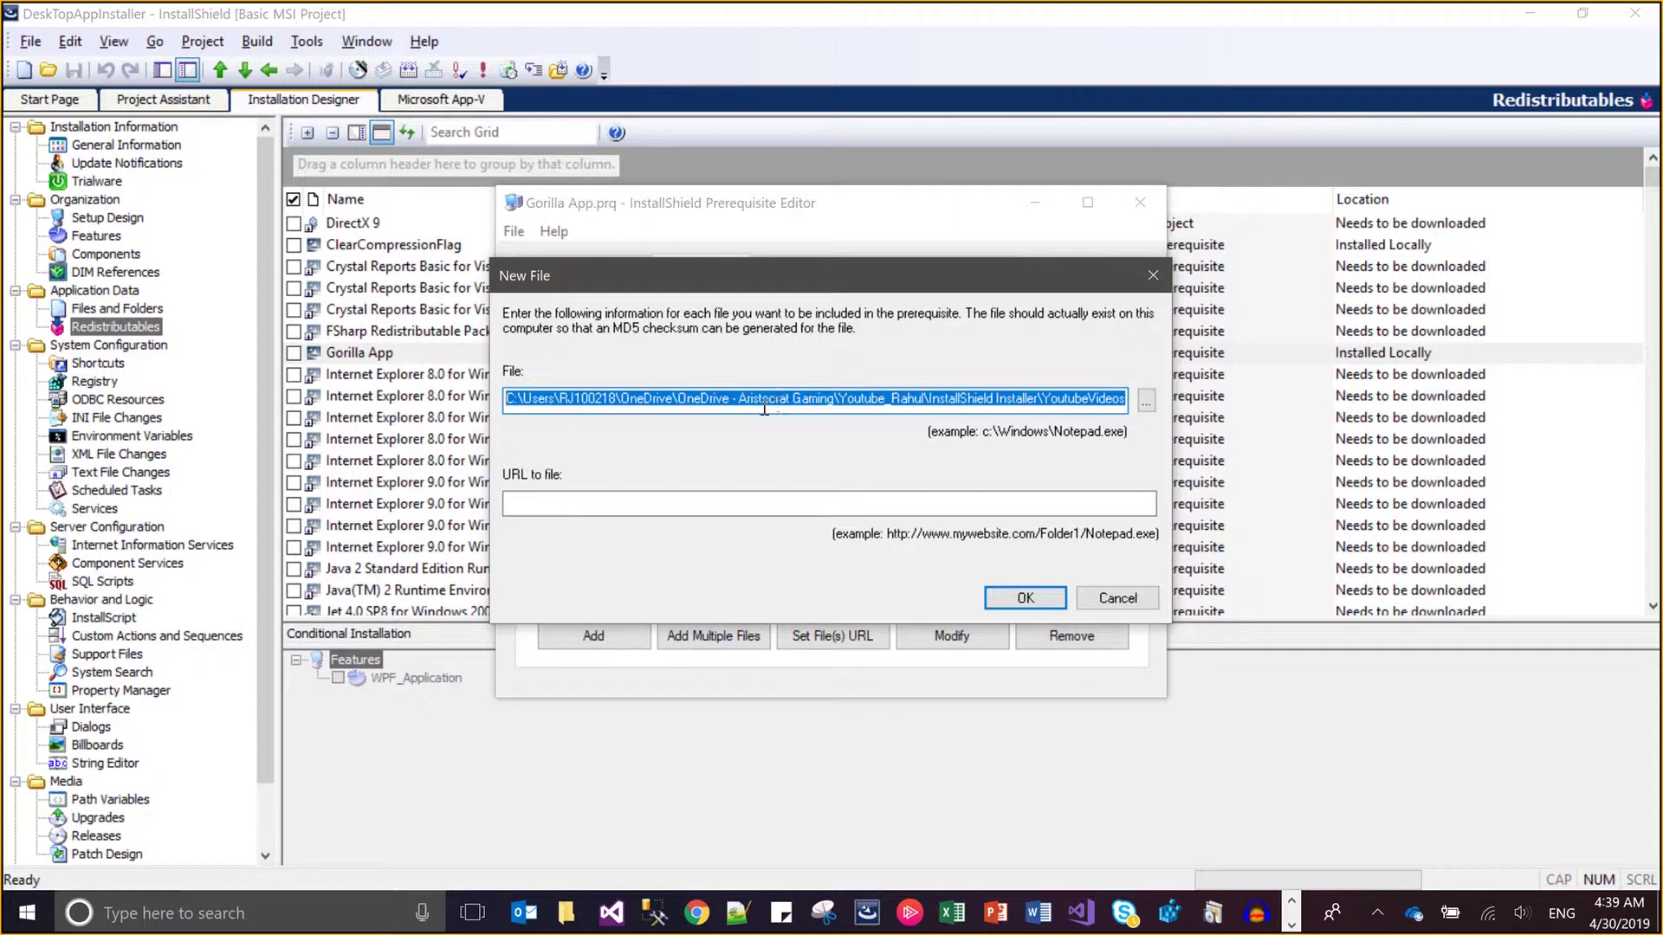
key("Escape")
key("Escape")
- Open the copied DISK1 folder path through Windows Run, view GorillaInstaller.exe in the enlarged folder window, and return to InstallShield
left_click(166, 906)
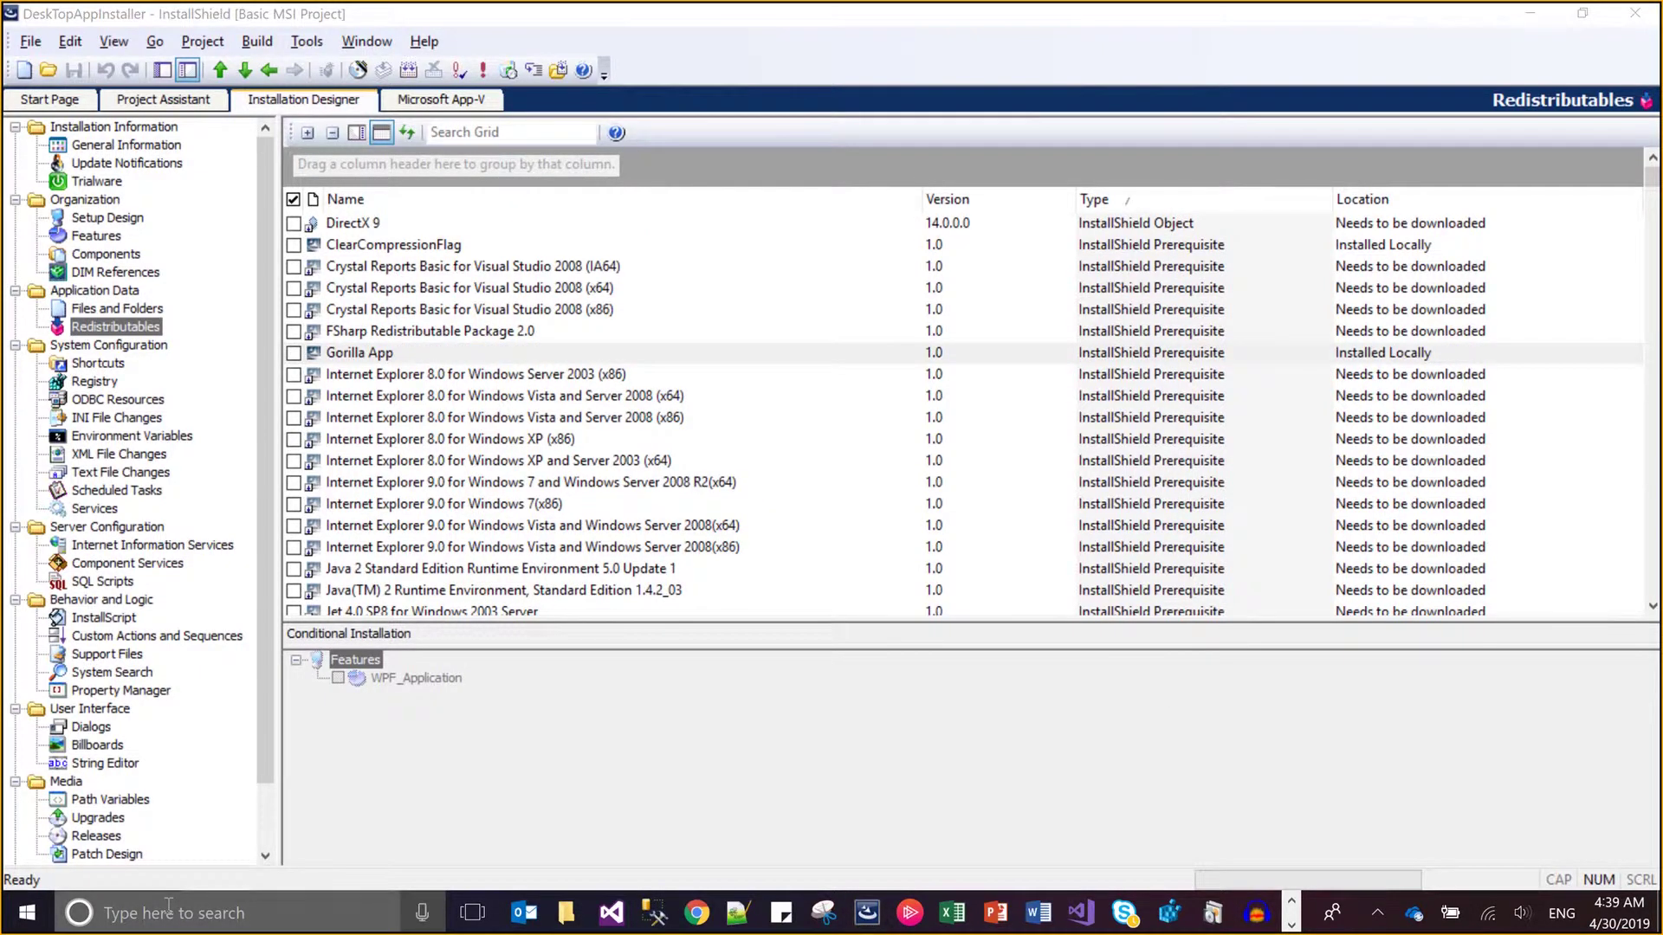
type("run")
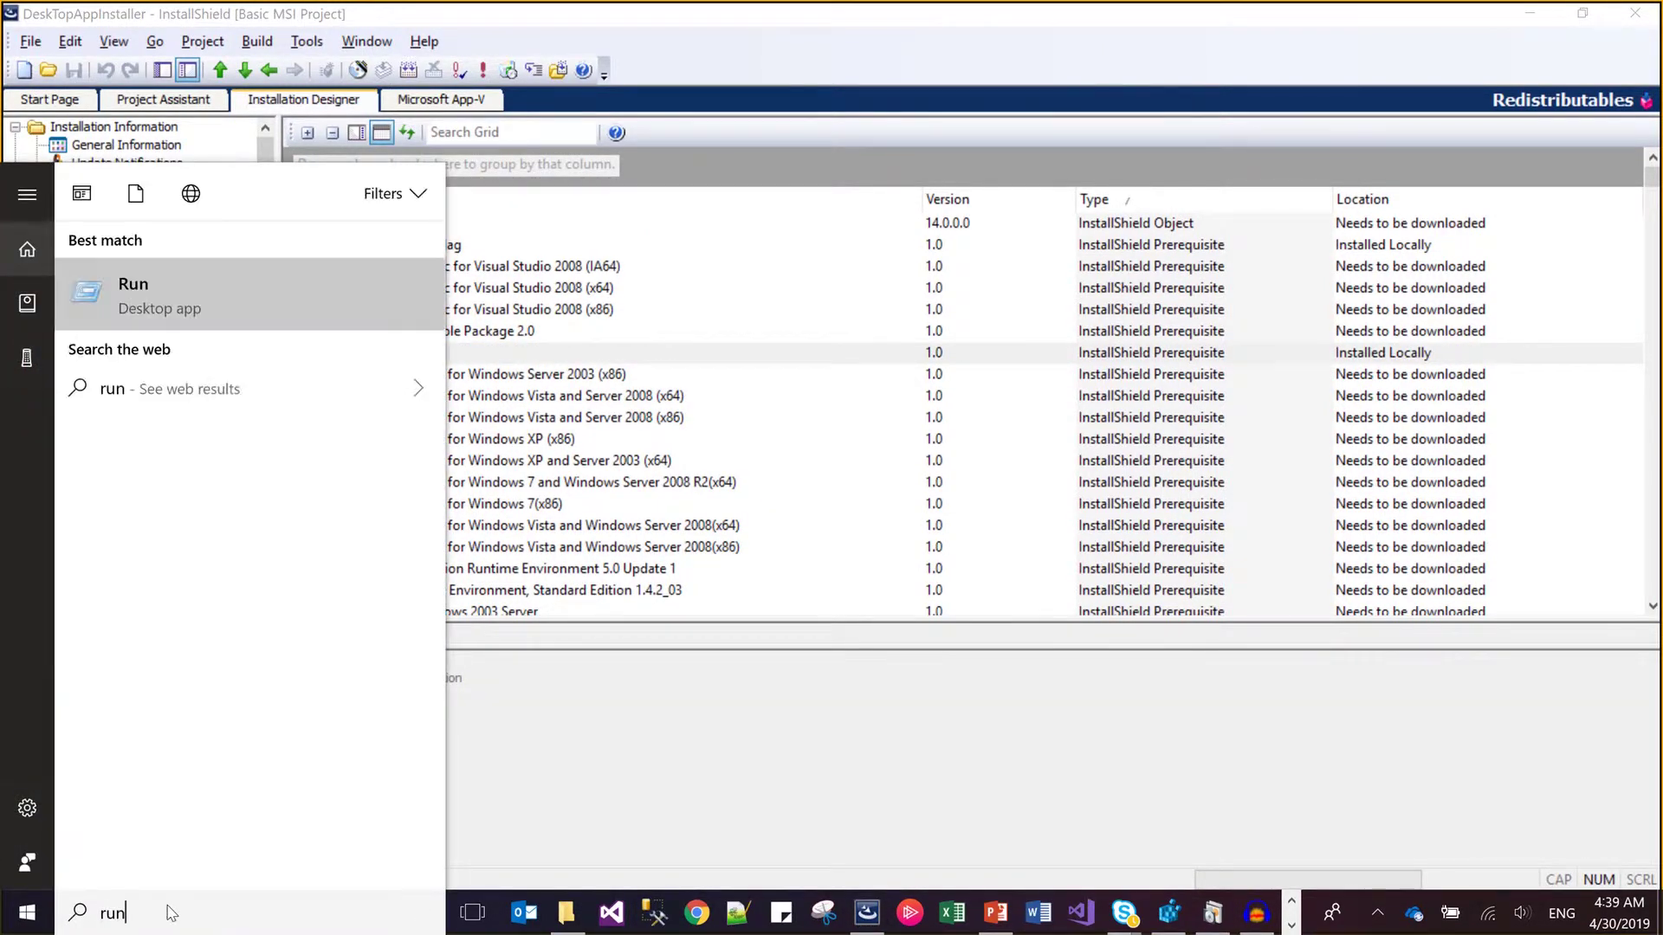
key("Return")
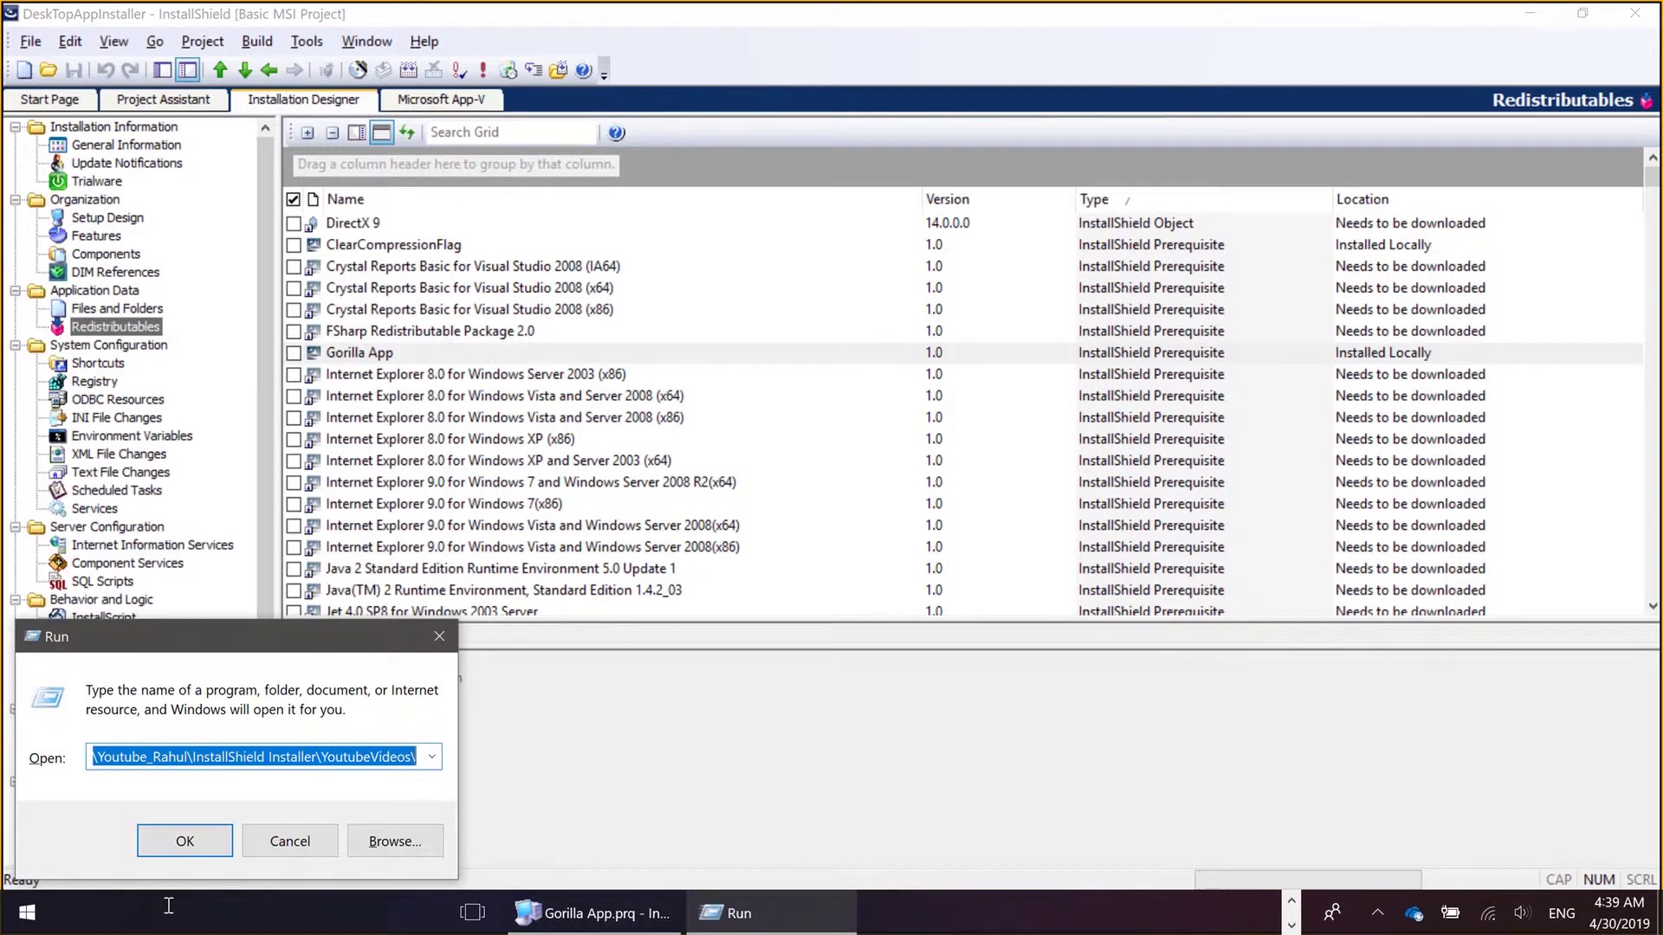
key("ctrl+v")
key("Return")
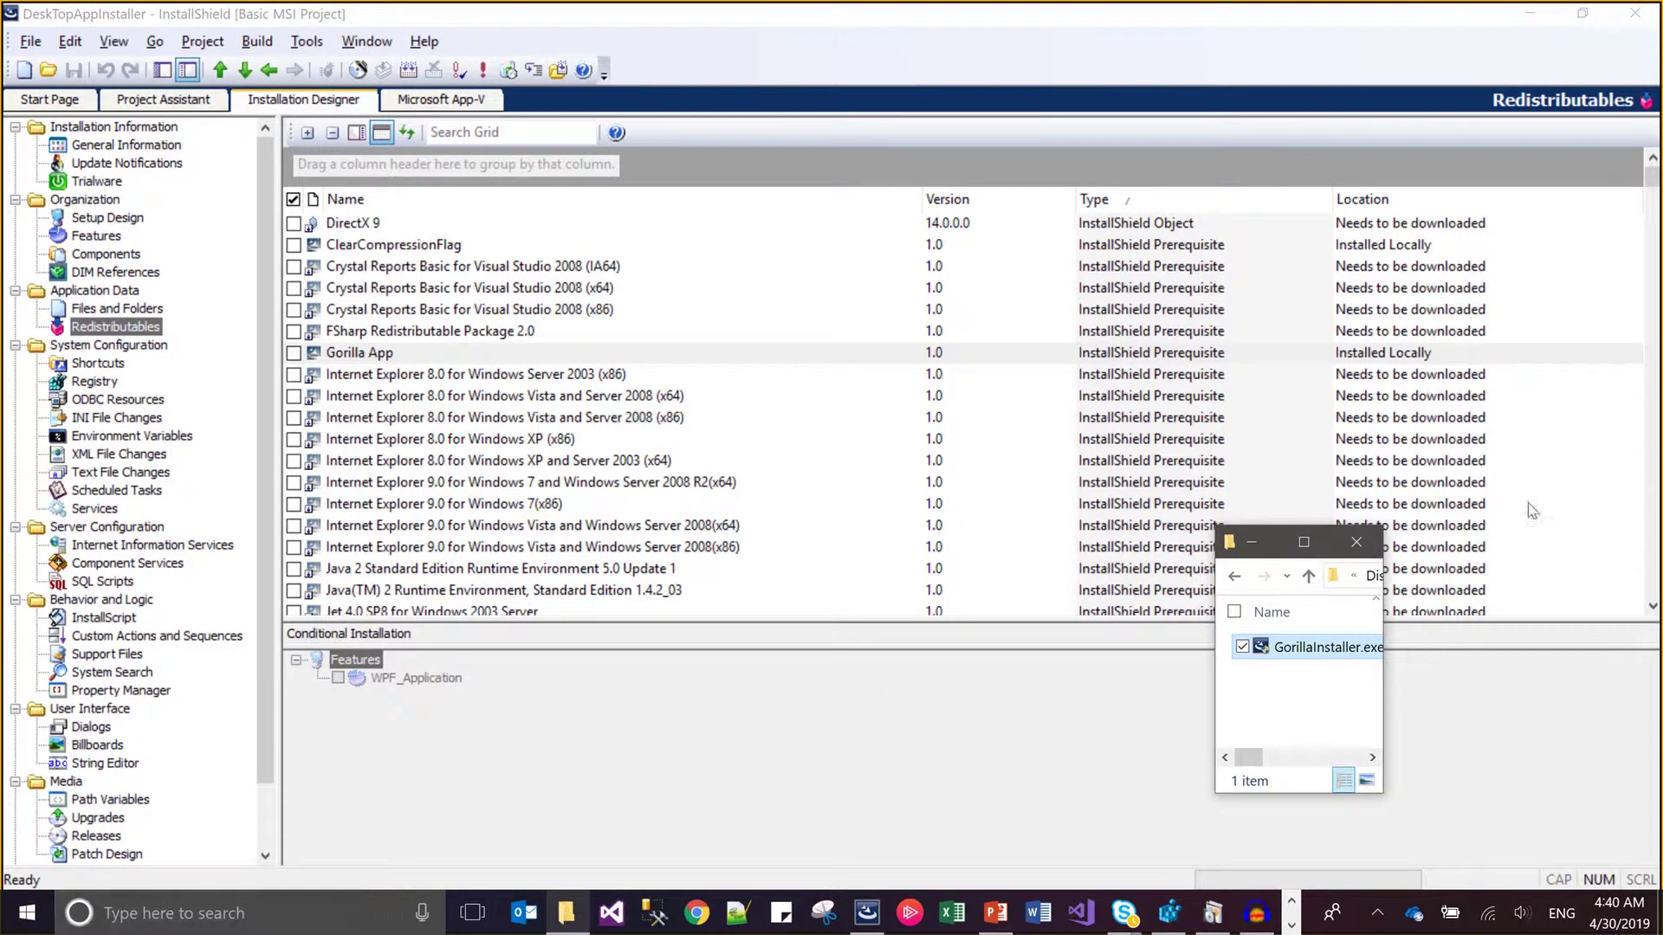
left_click(1304, 541)
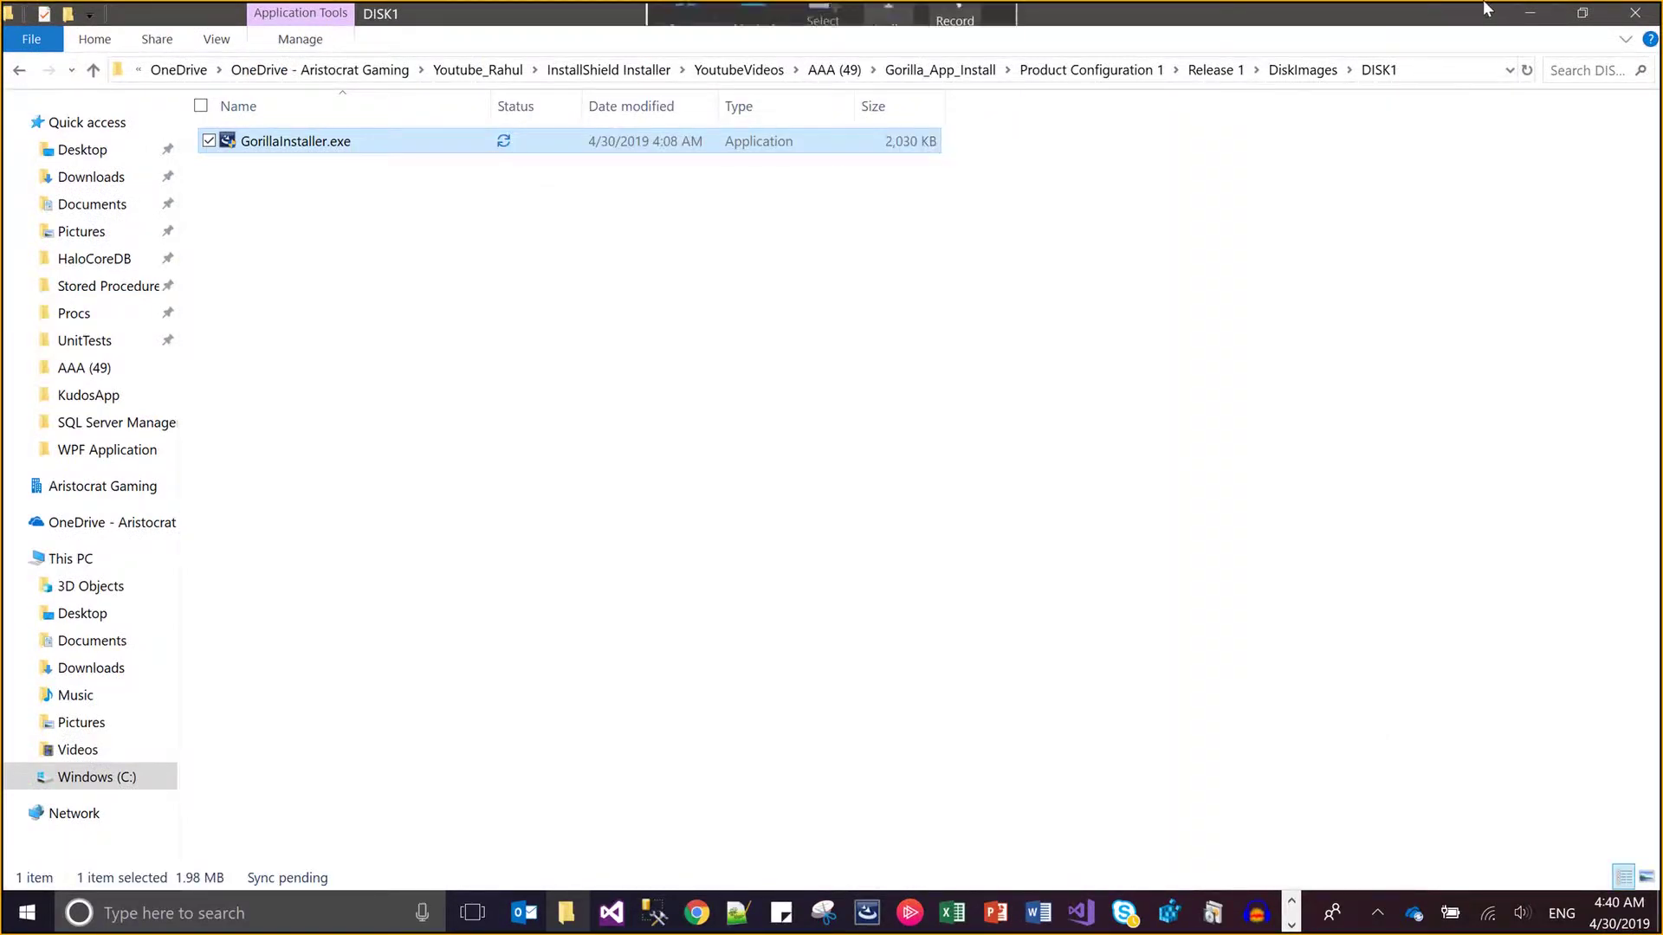
left_click(1529, 13)
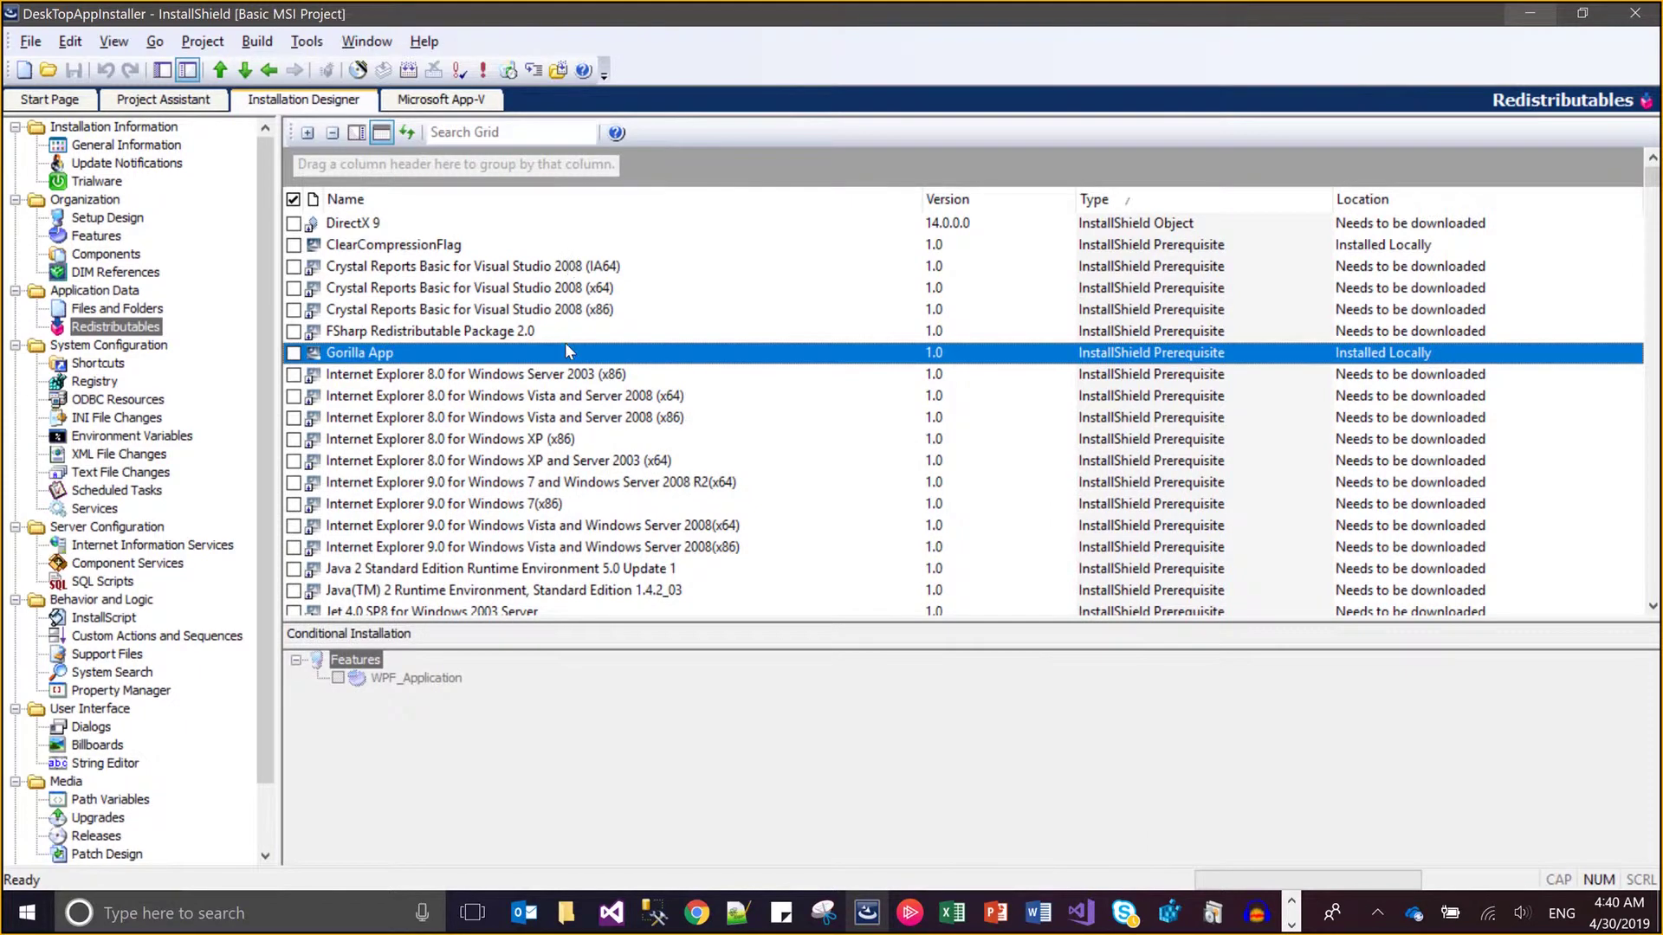
- Return to the Prerequisite Editor, accept the GorillaInstaller.exe file entry, and review the Application to Run, Behavior and Dependencies settings
left_click(1292, 924)
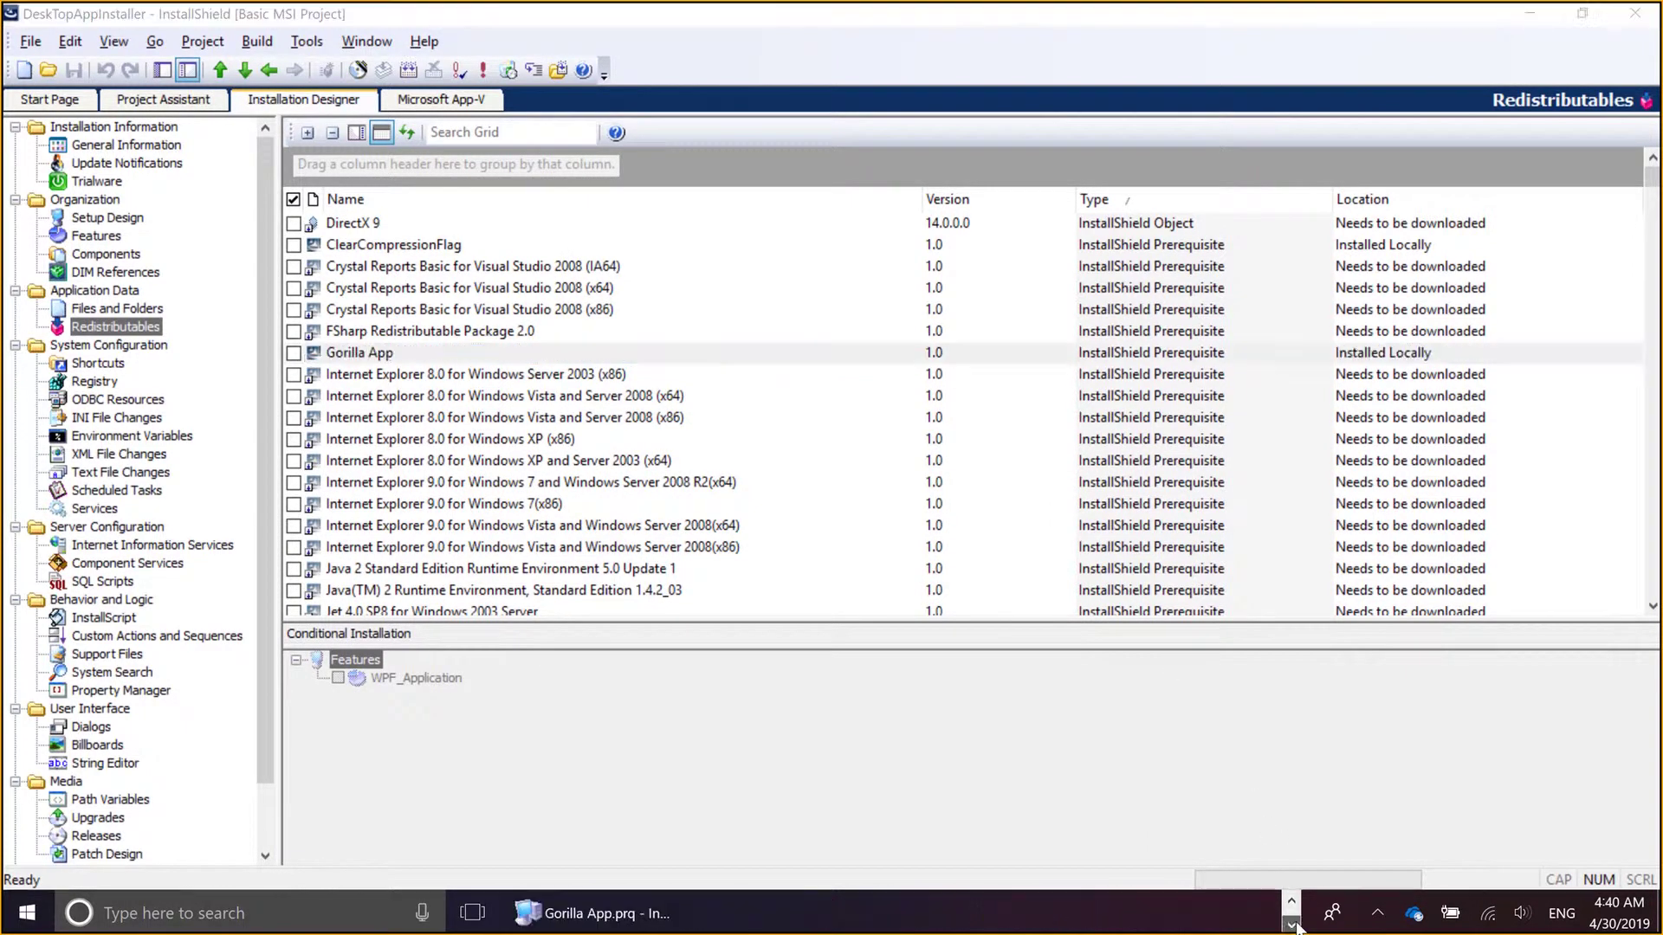
left_click(620, 918)
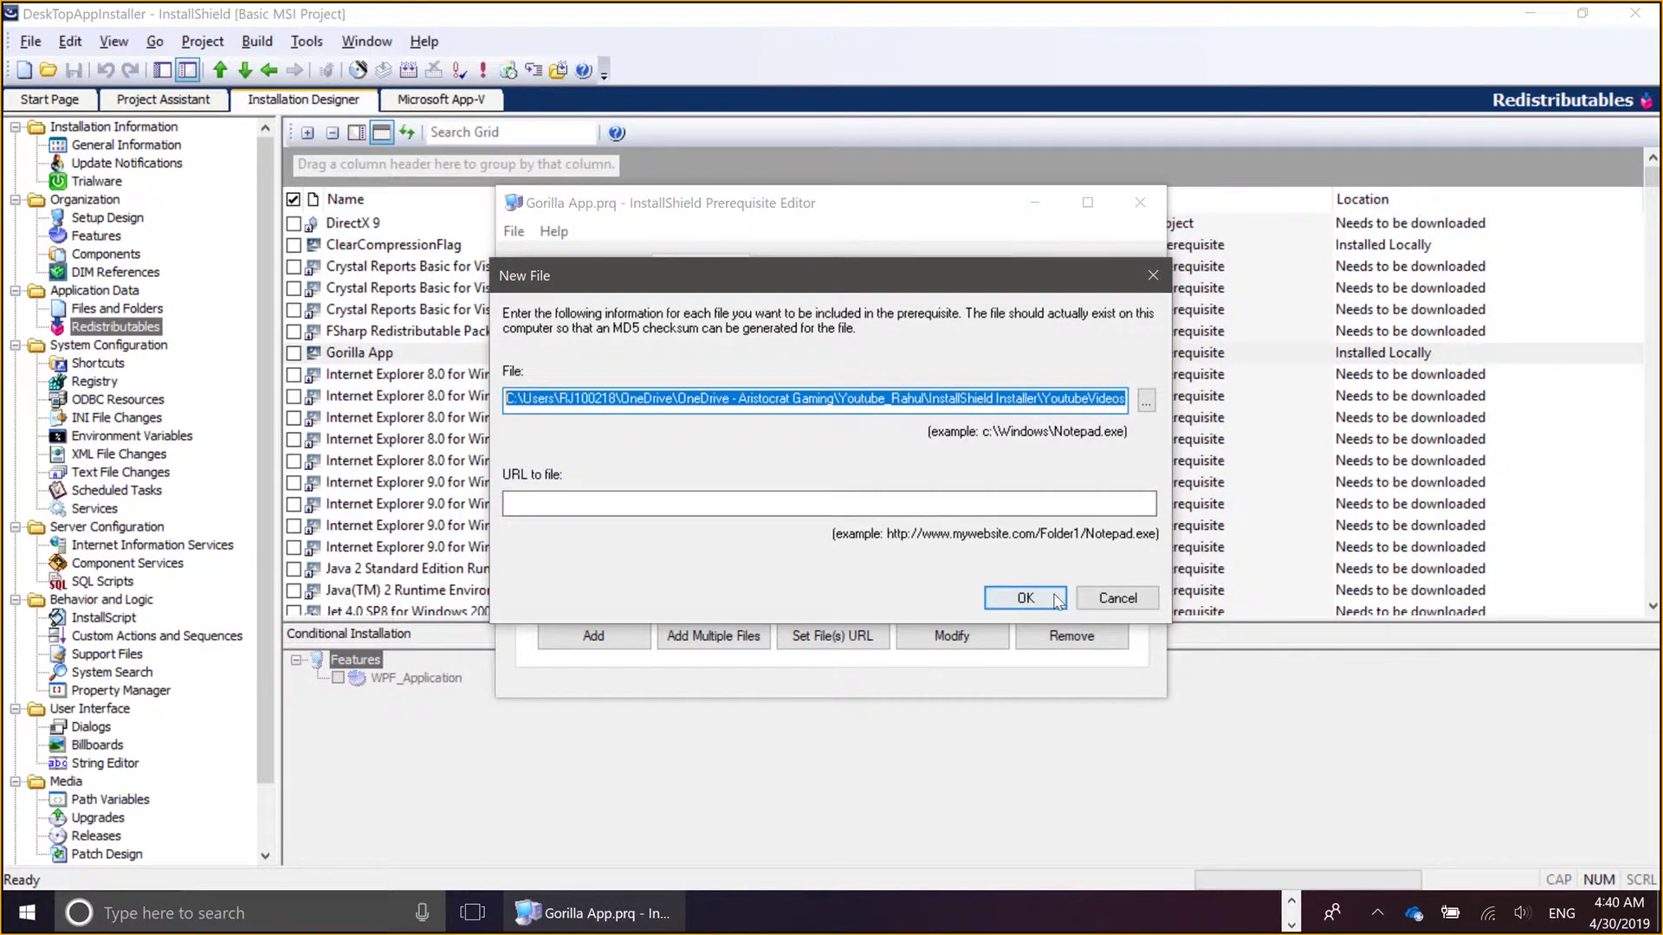
left_click(1025, 598)
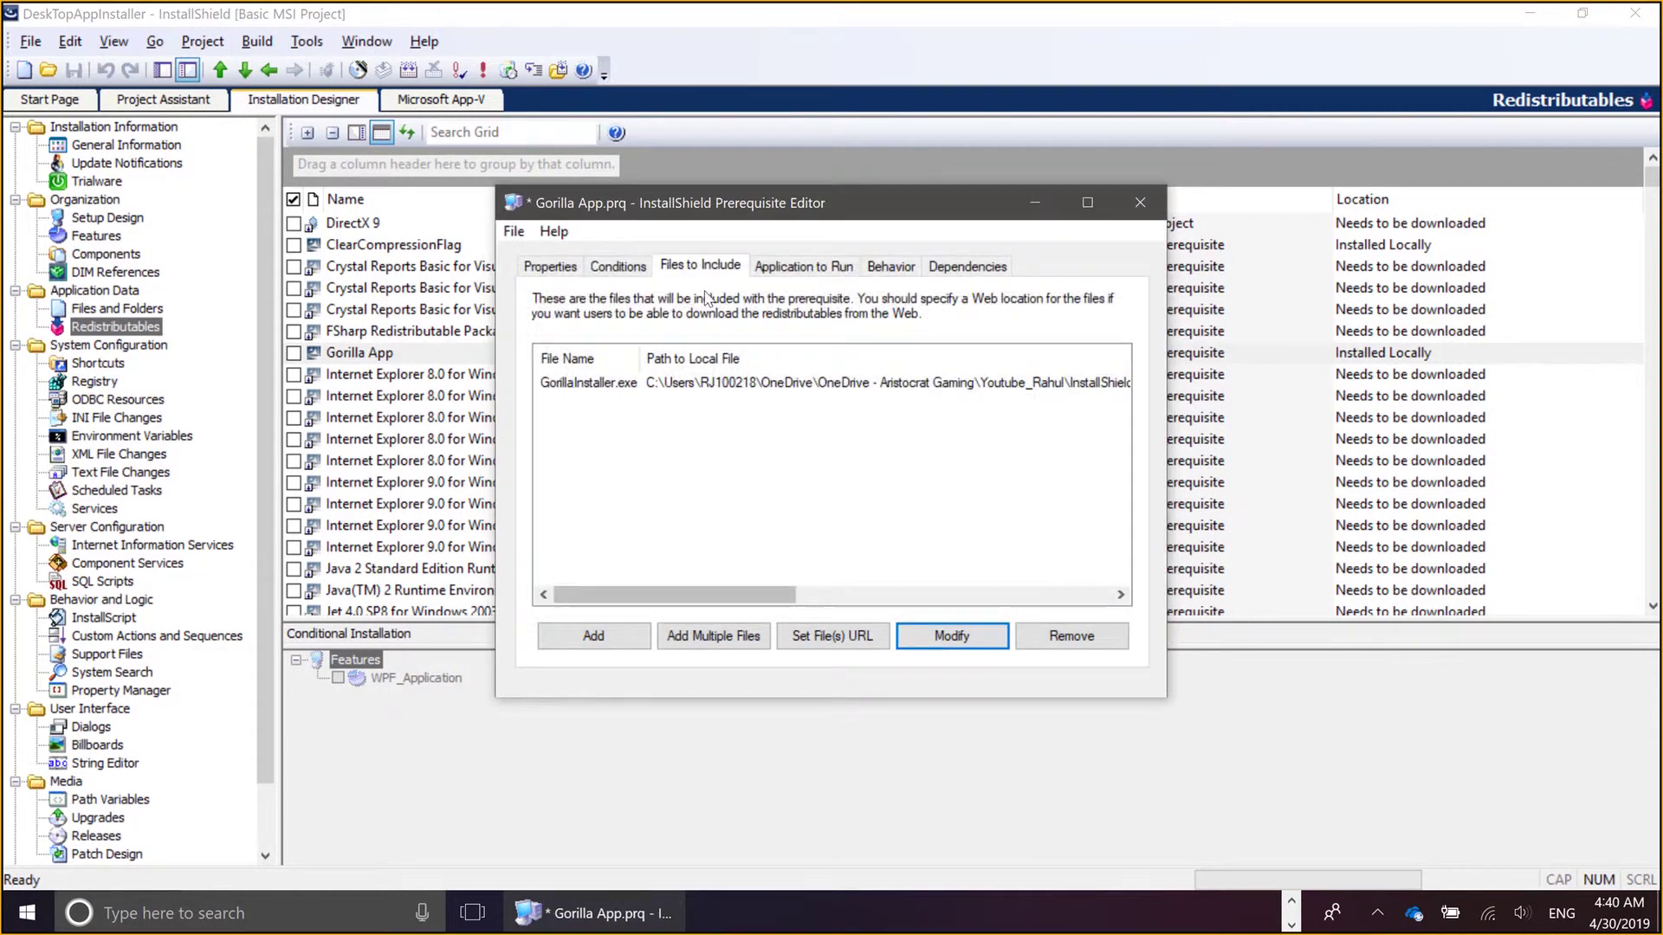
left_click(790, 268)
left_click(891, 266)
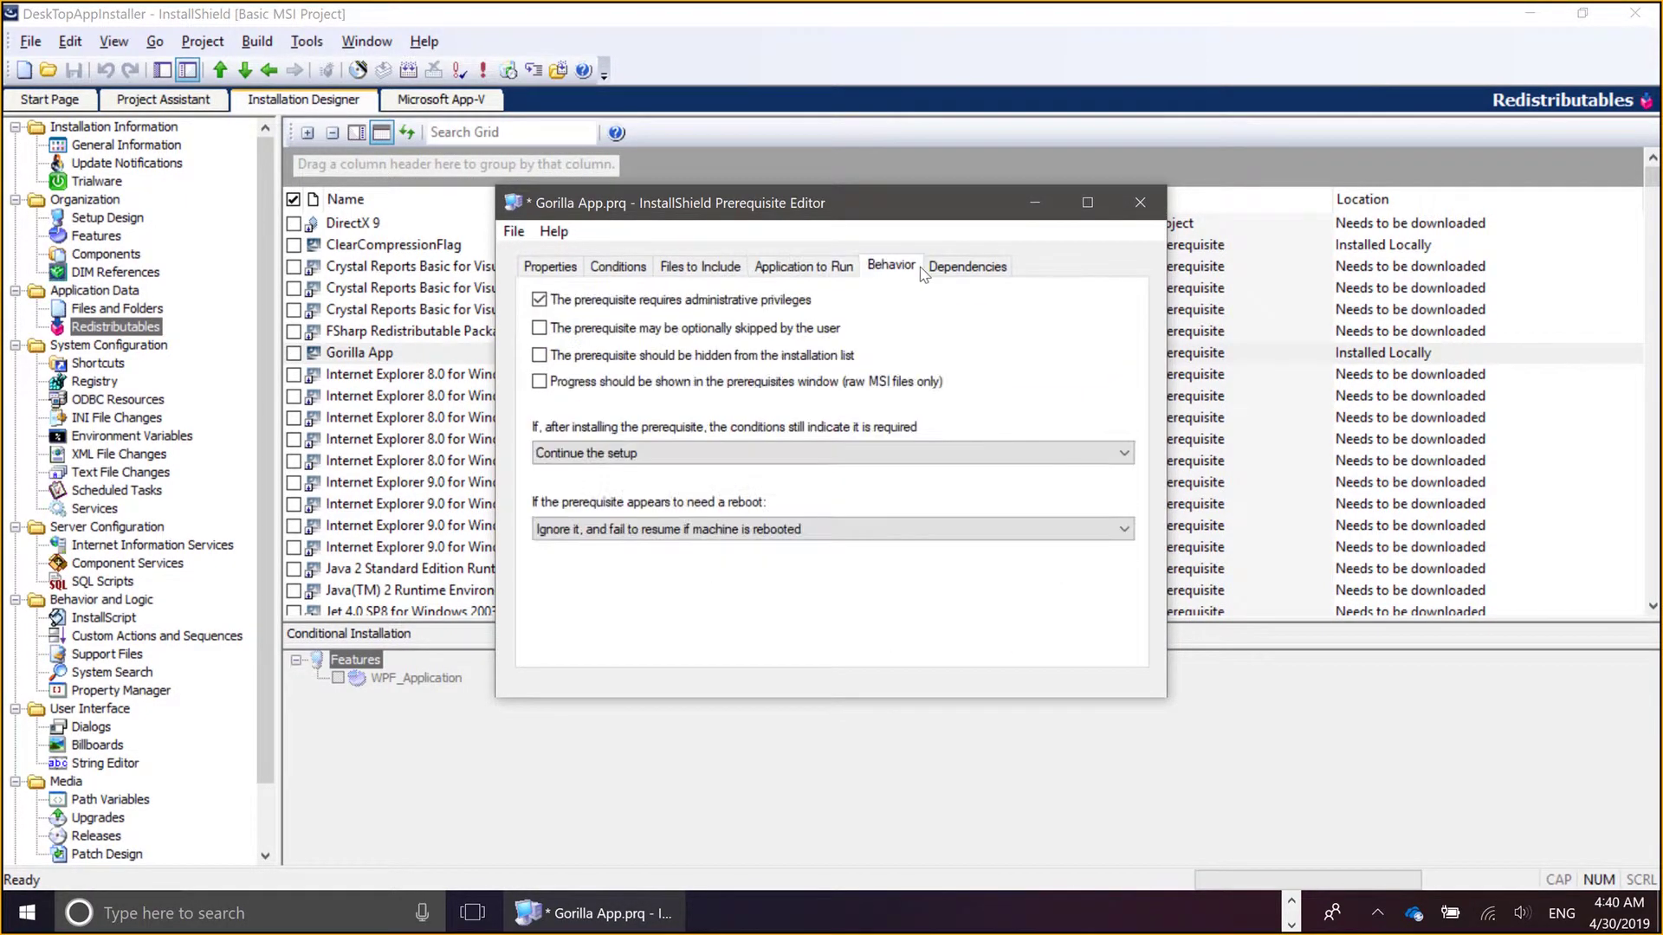
left_click(967, 266)
- Open the Gorilla App registry condition and inspect its registry key name, value name and value data
left_click(617, 266)
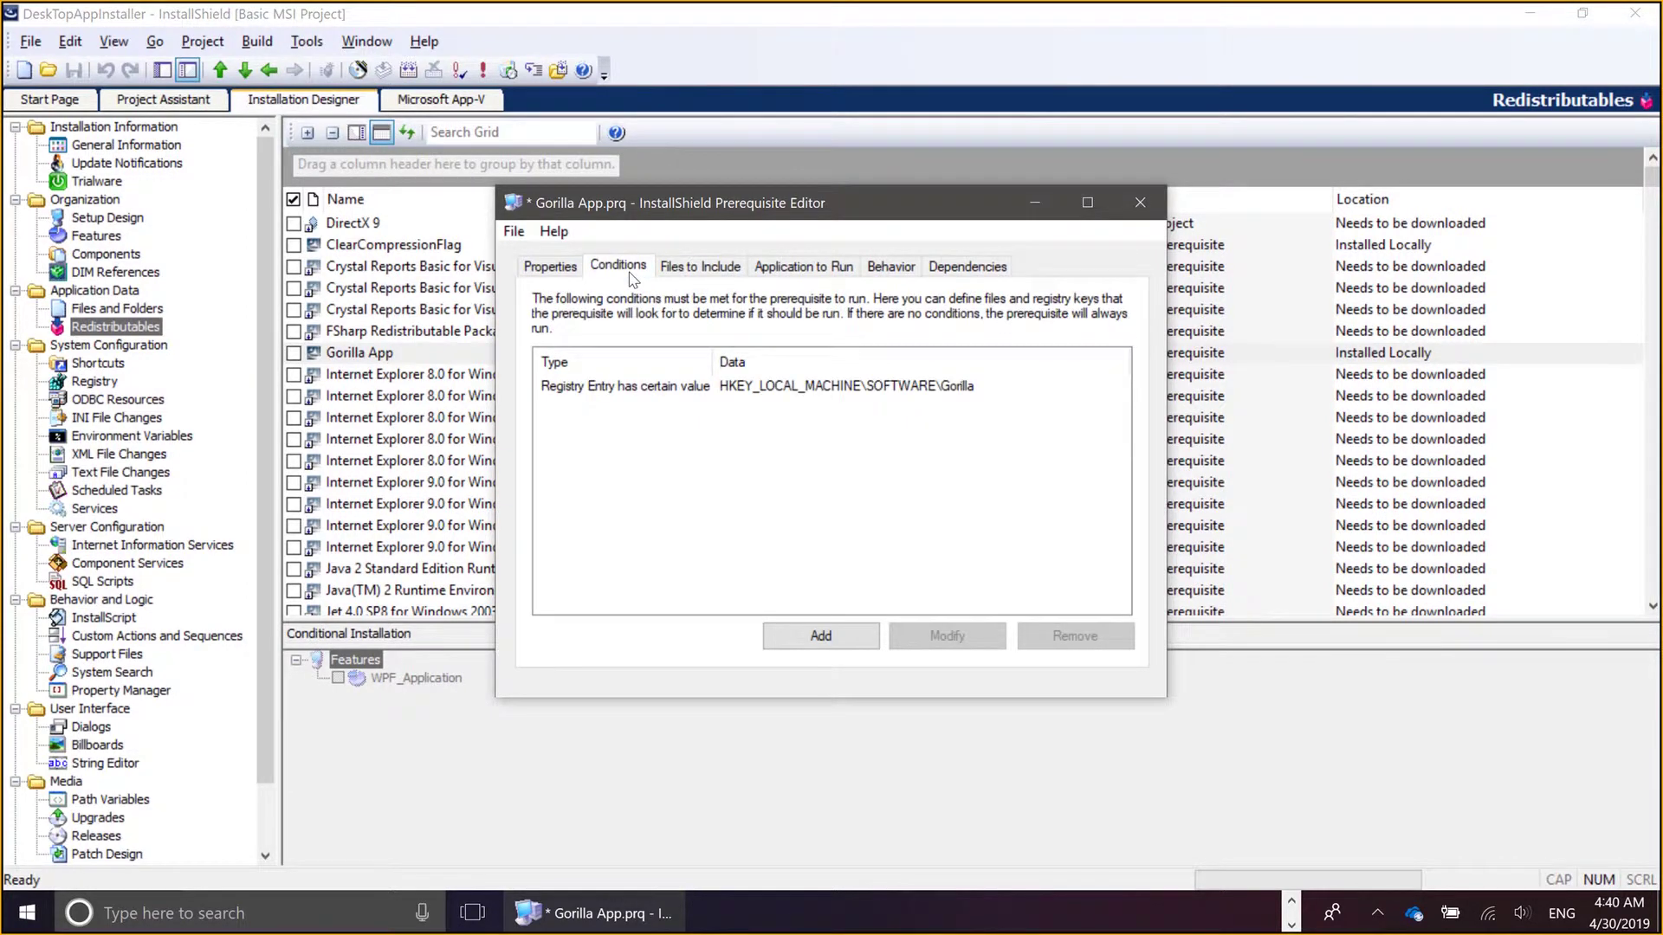
left_click(668, 386)
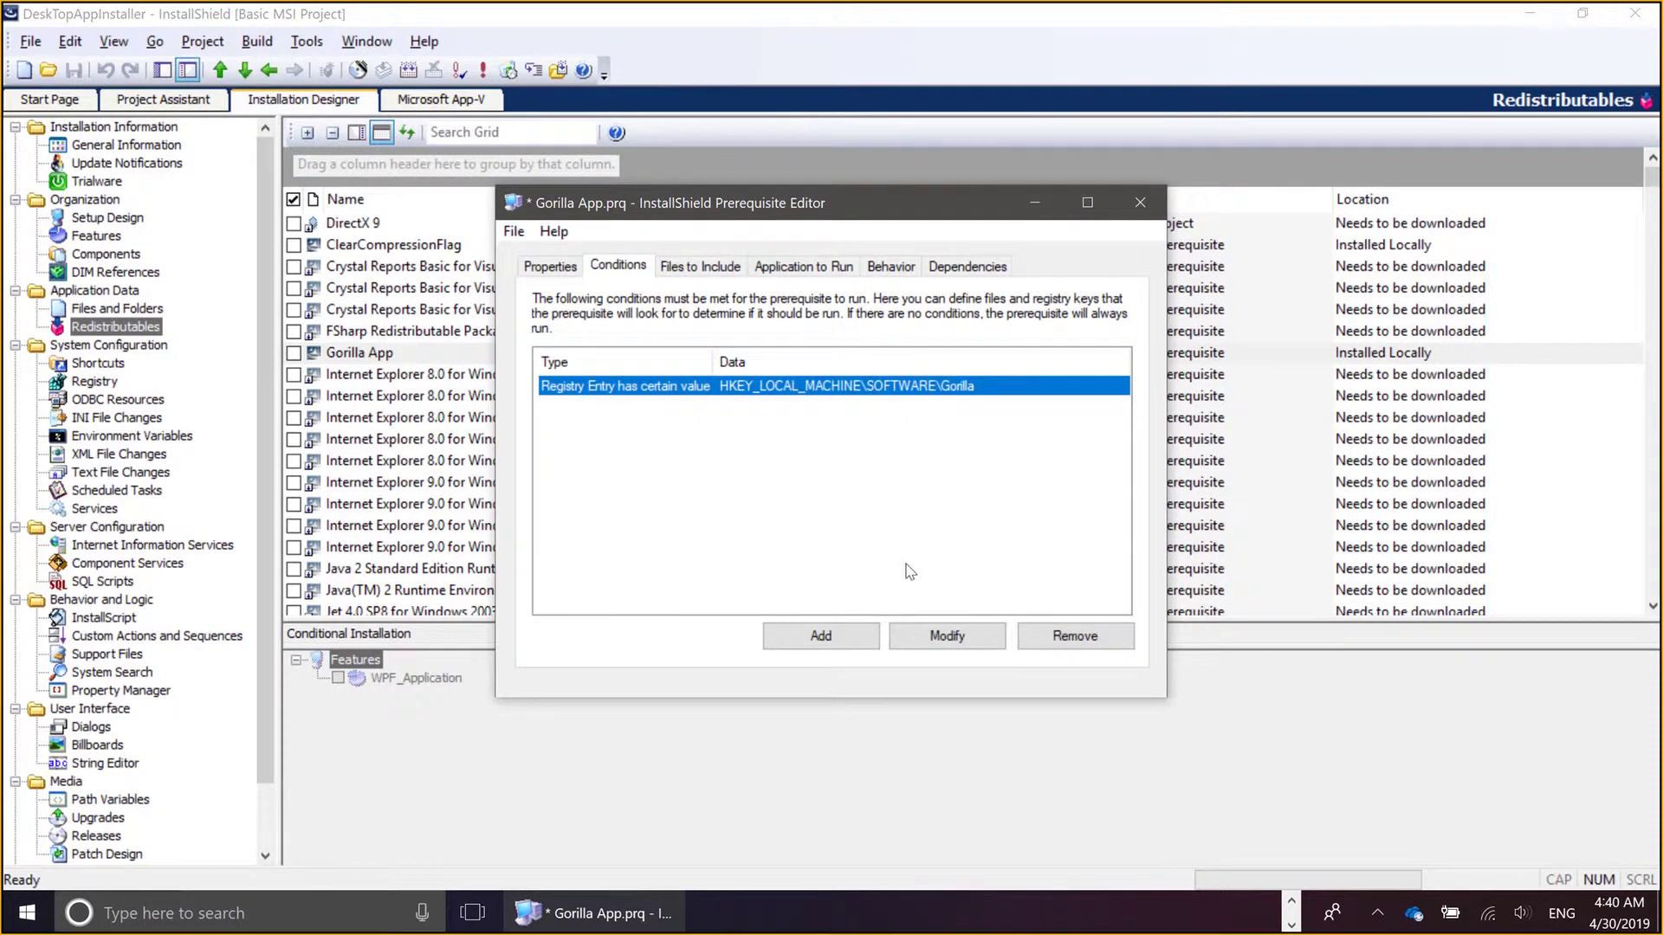
left_click(946, 638)
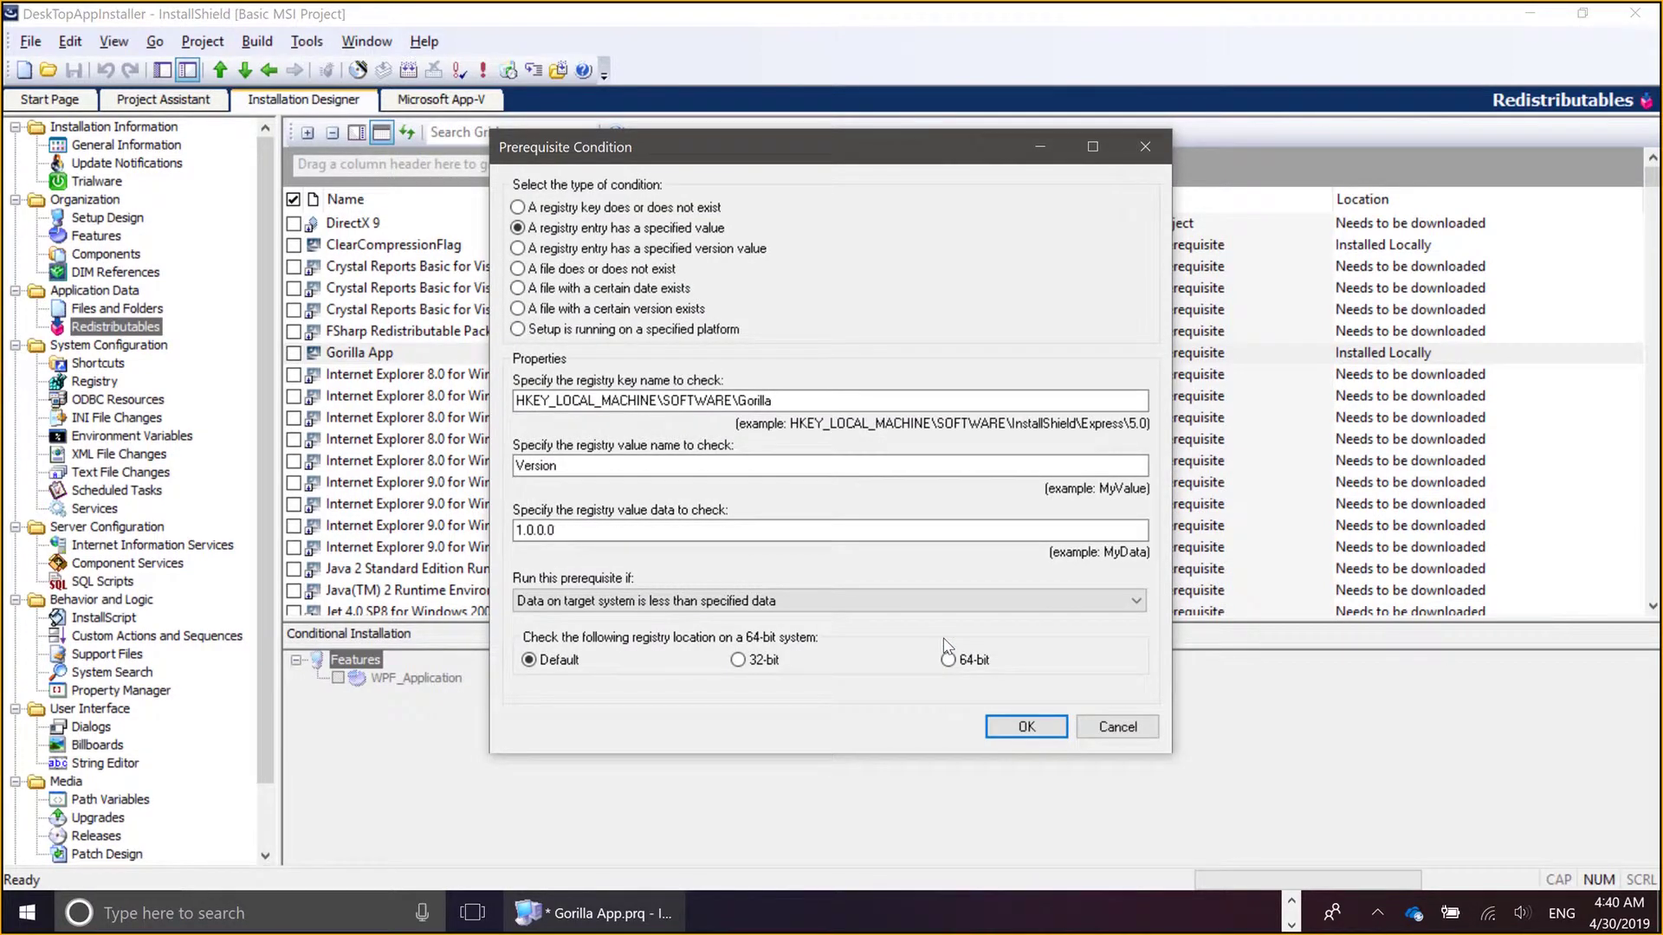
left_click(780, 399)
left_click(792, 465)
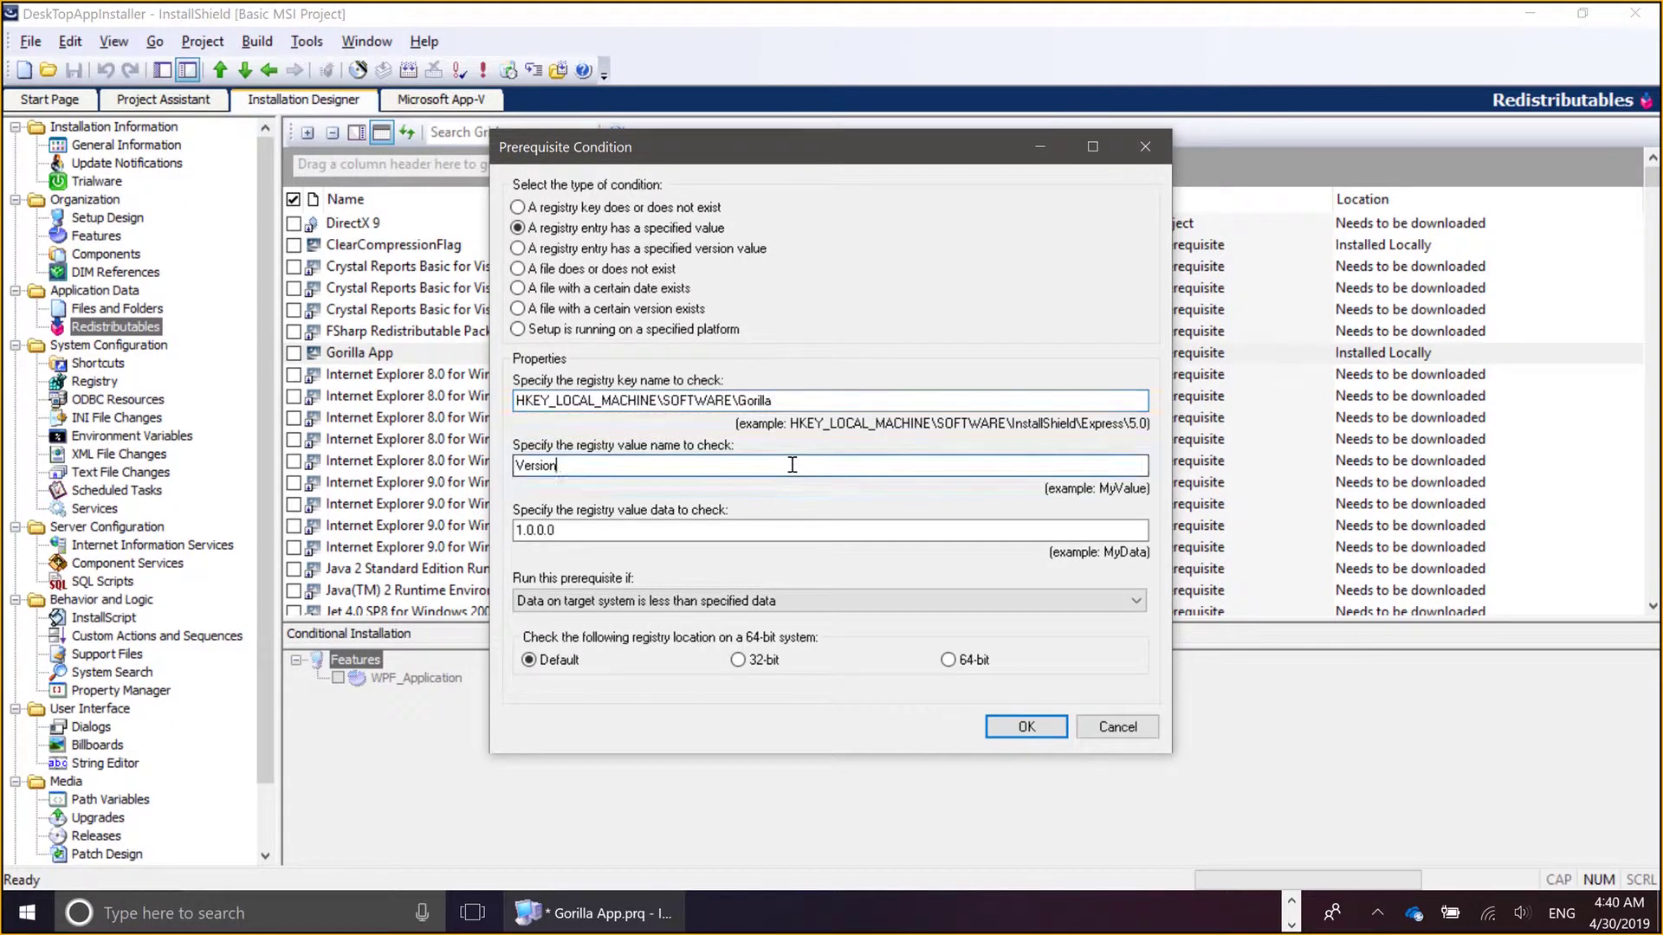
left_click(787, 530)
key("shift+Left")
key("shift+Left")
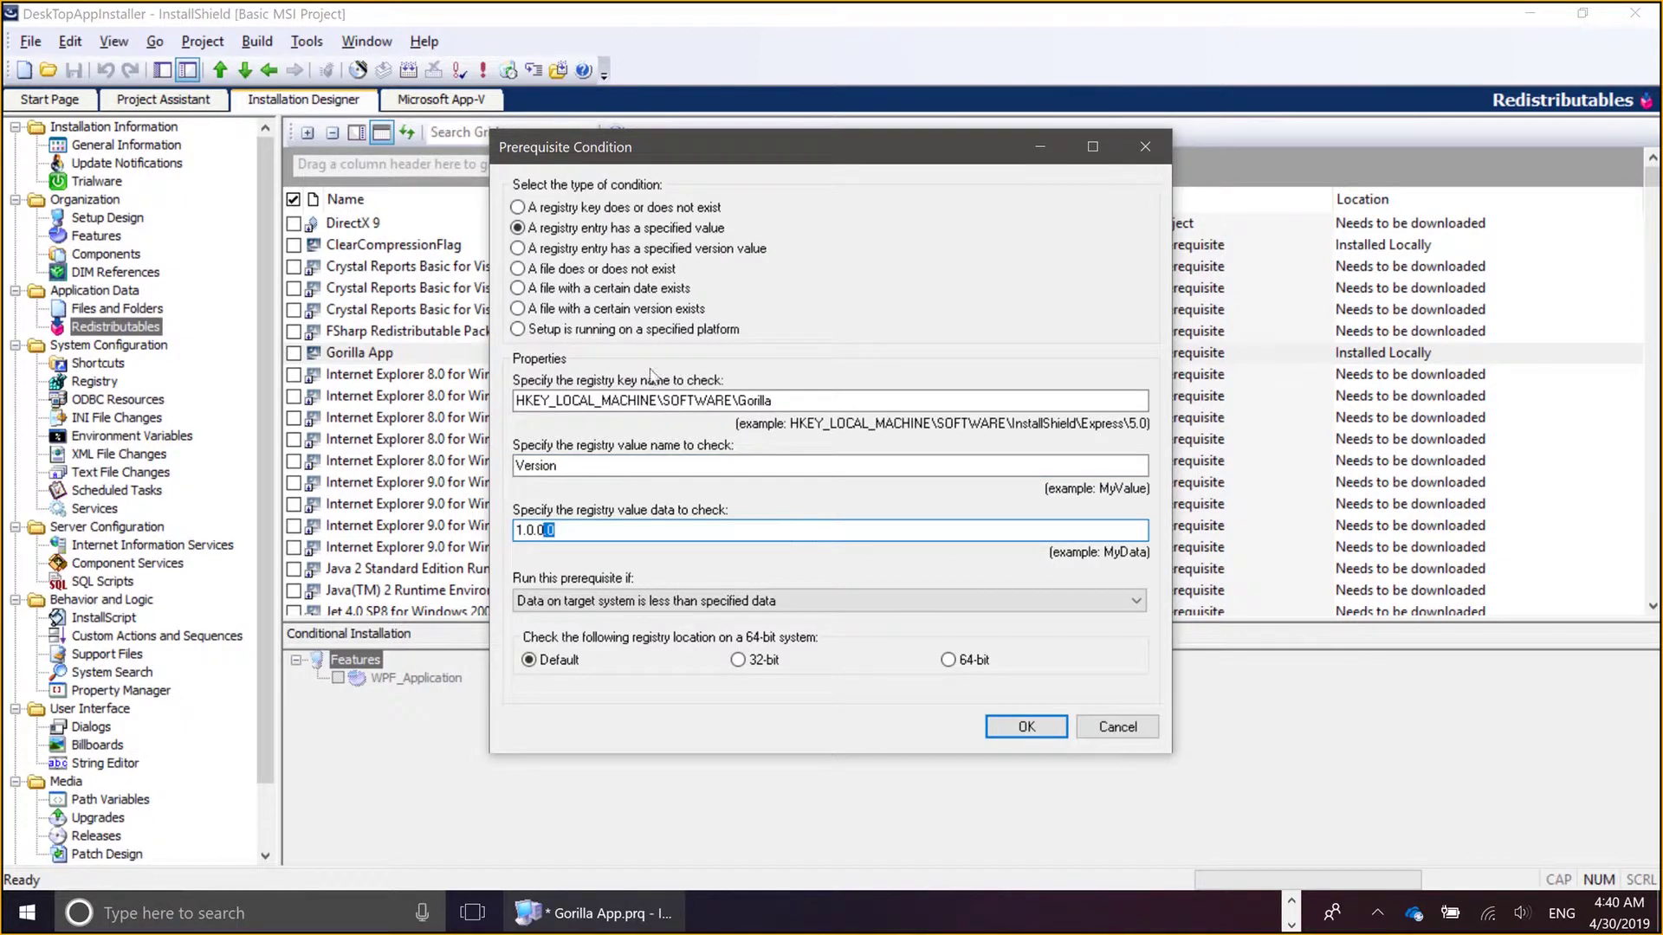
- Close the registry condition and exit the Prerequisite Editor, saving the Gorilla App prerequisite
left_click(1130, 145)
left_click(1130, 199)
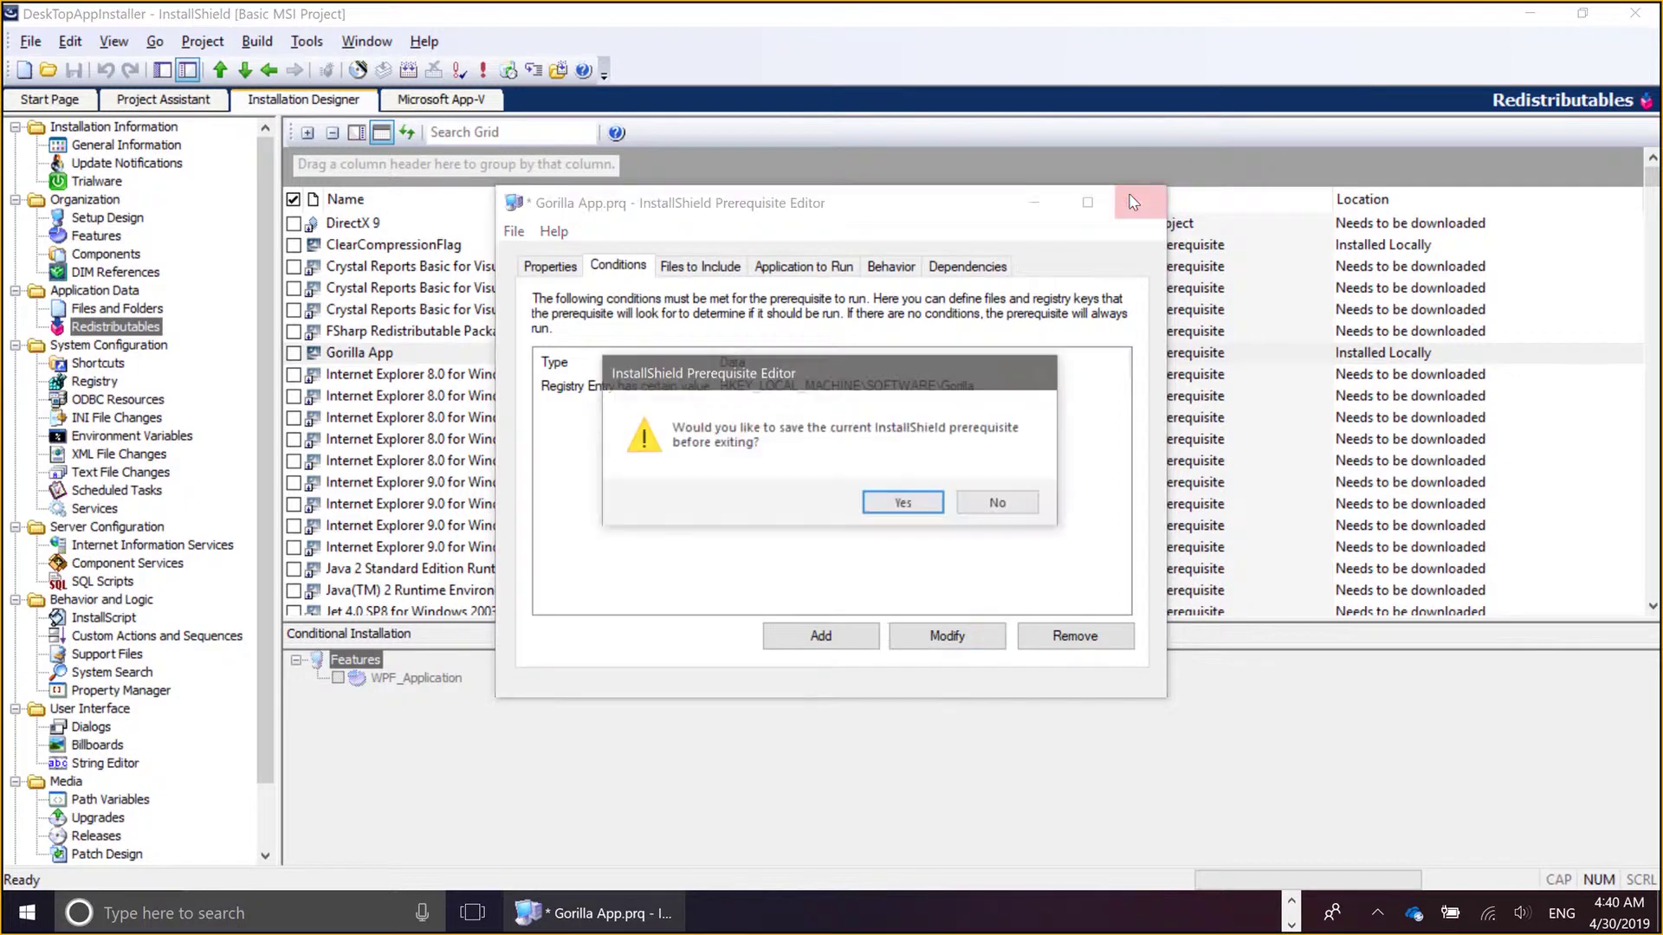
left_click(937, 506)
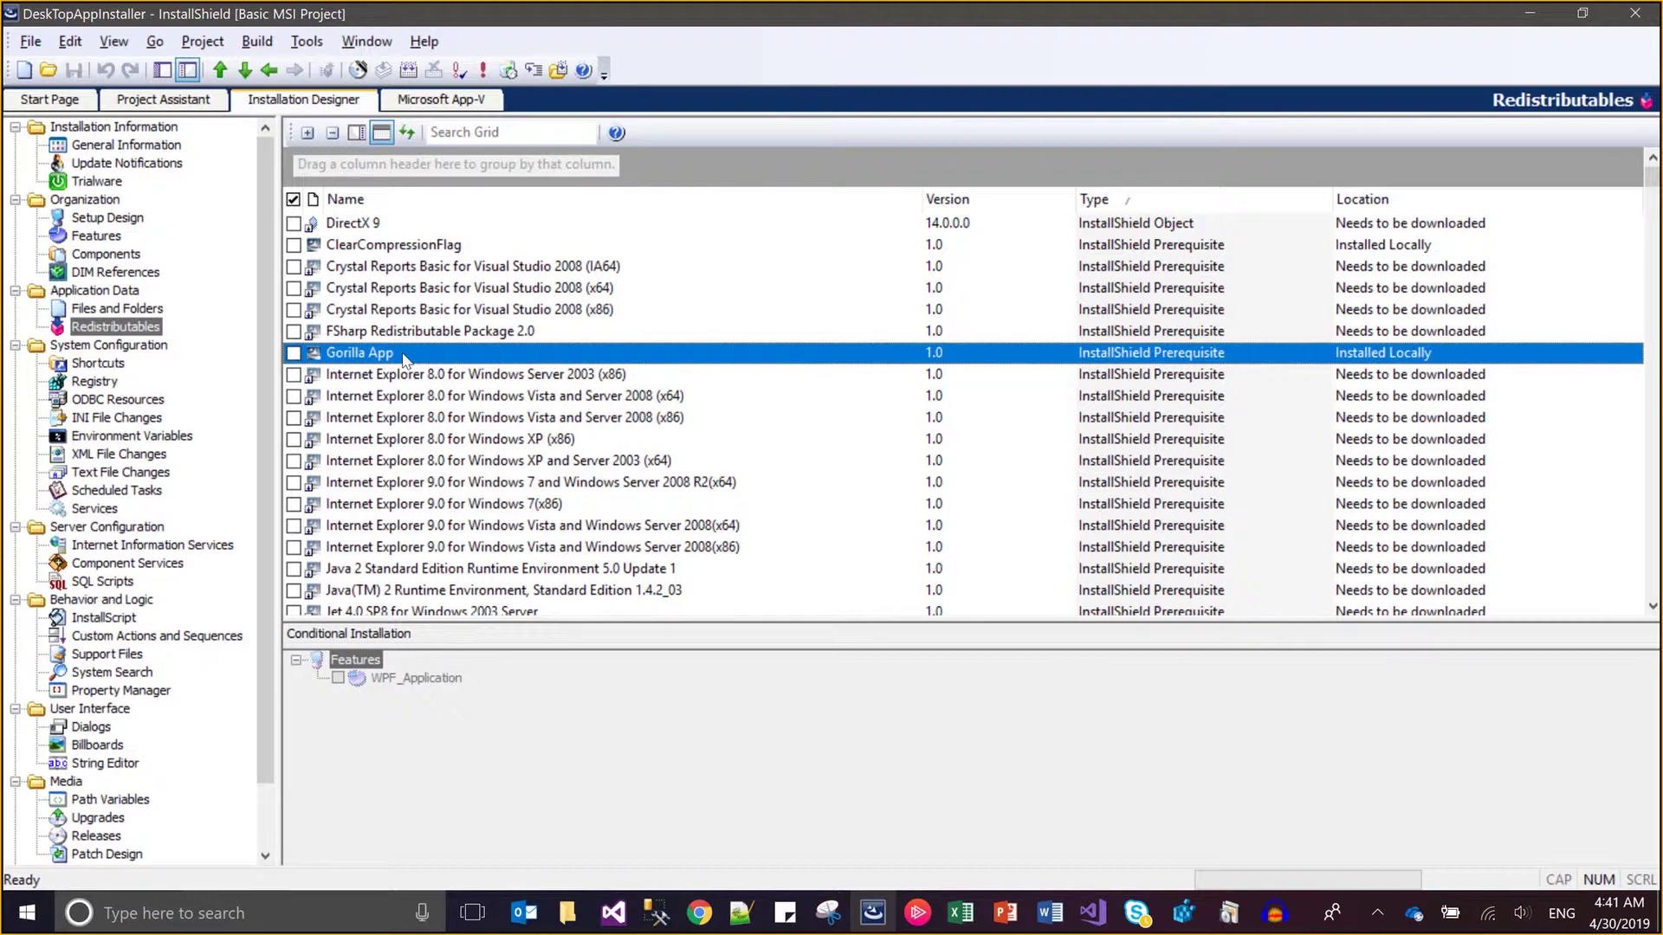
- Include the Gorilla App prerequisite in the project and set its build location to Extract From Setup.exe
left_click(293, 354)
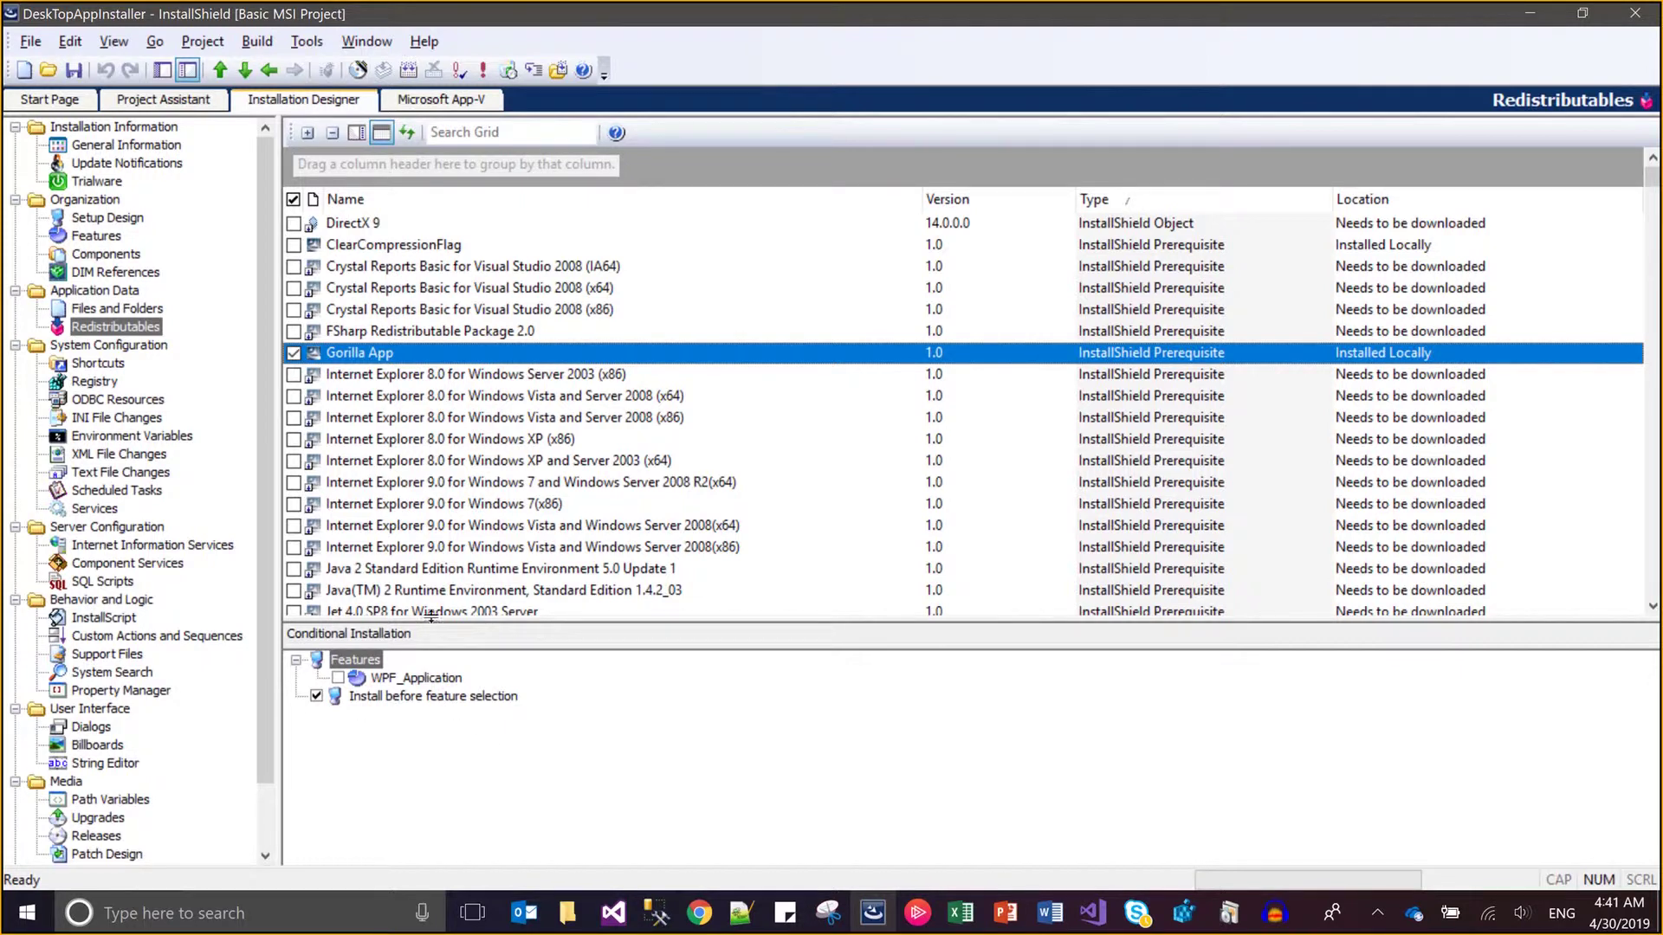
right_click(473, 357)
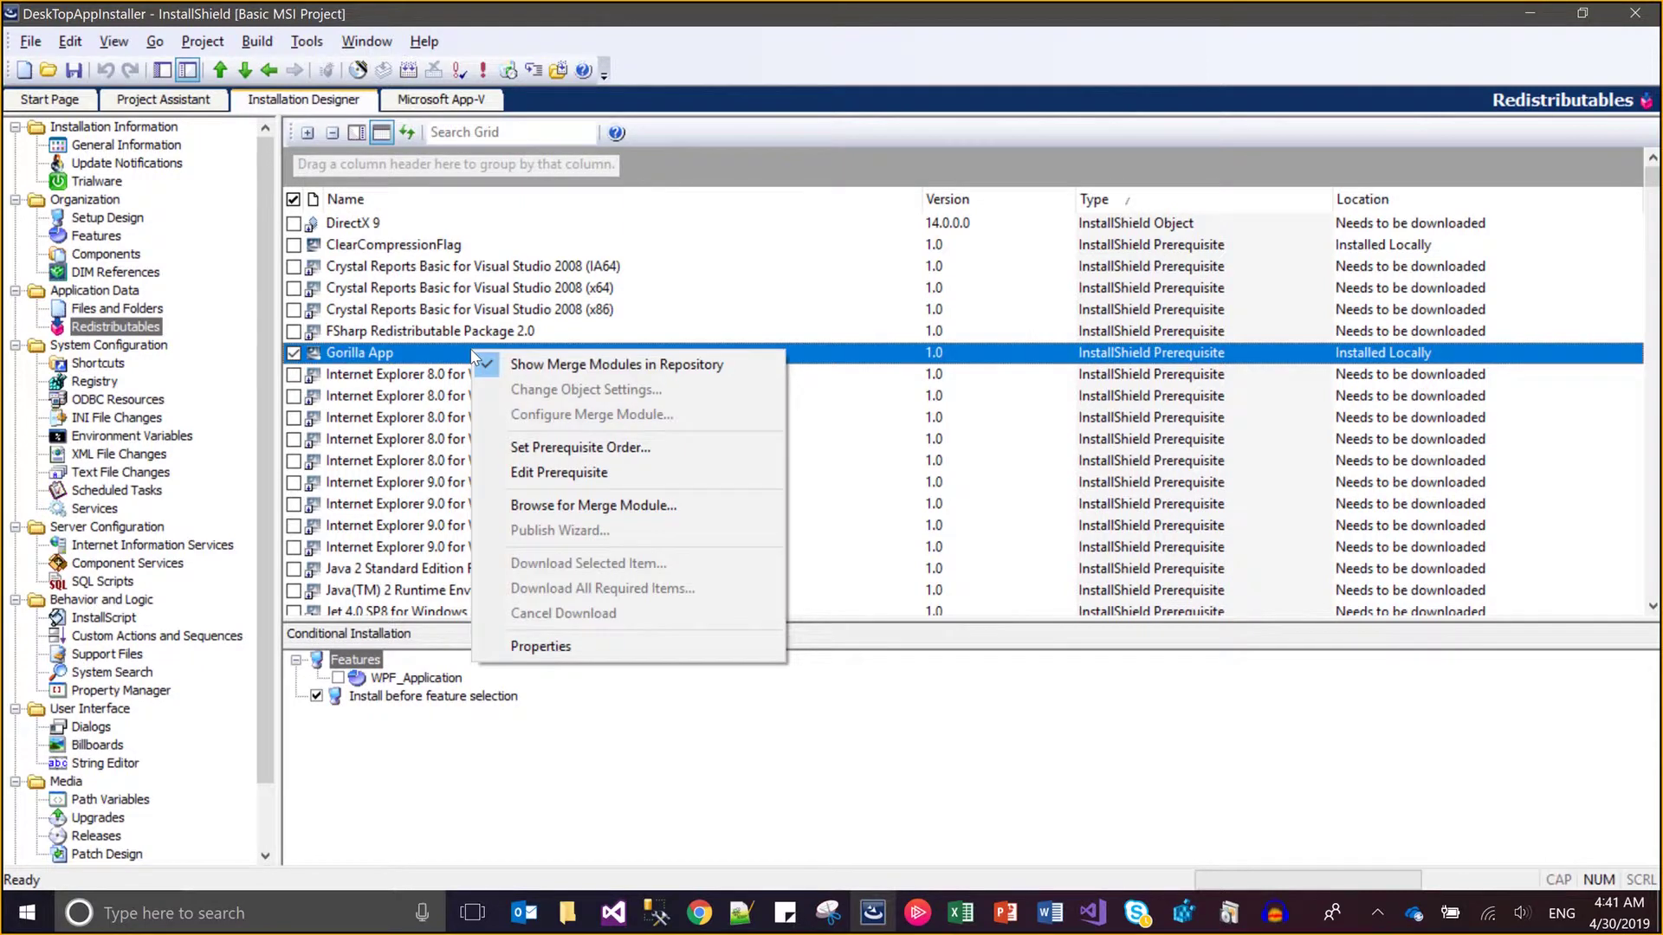
left_click(612, 657)
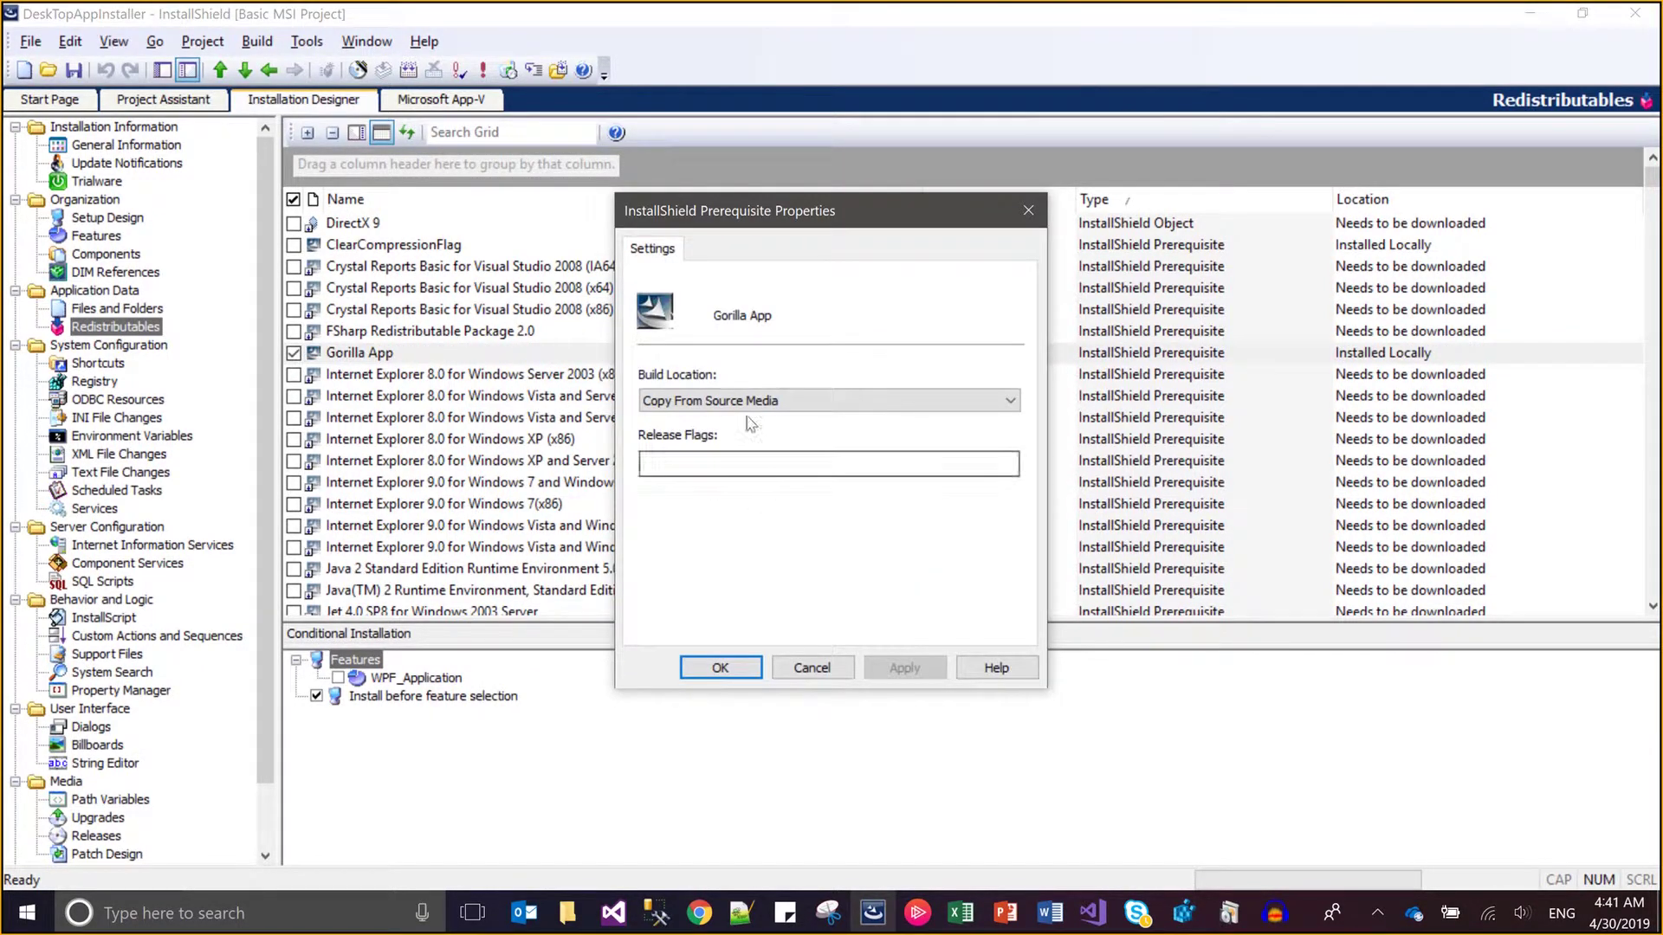
left_click(746, 402)
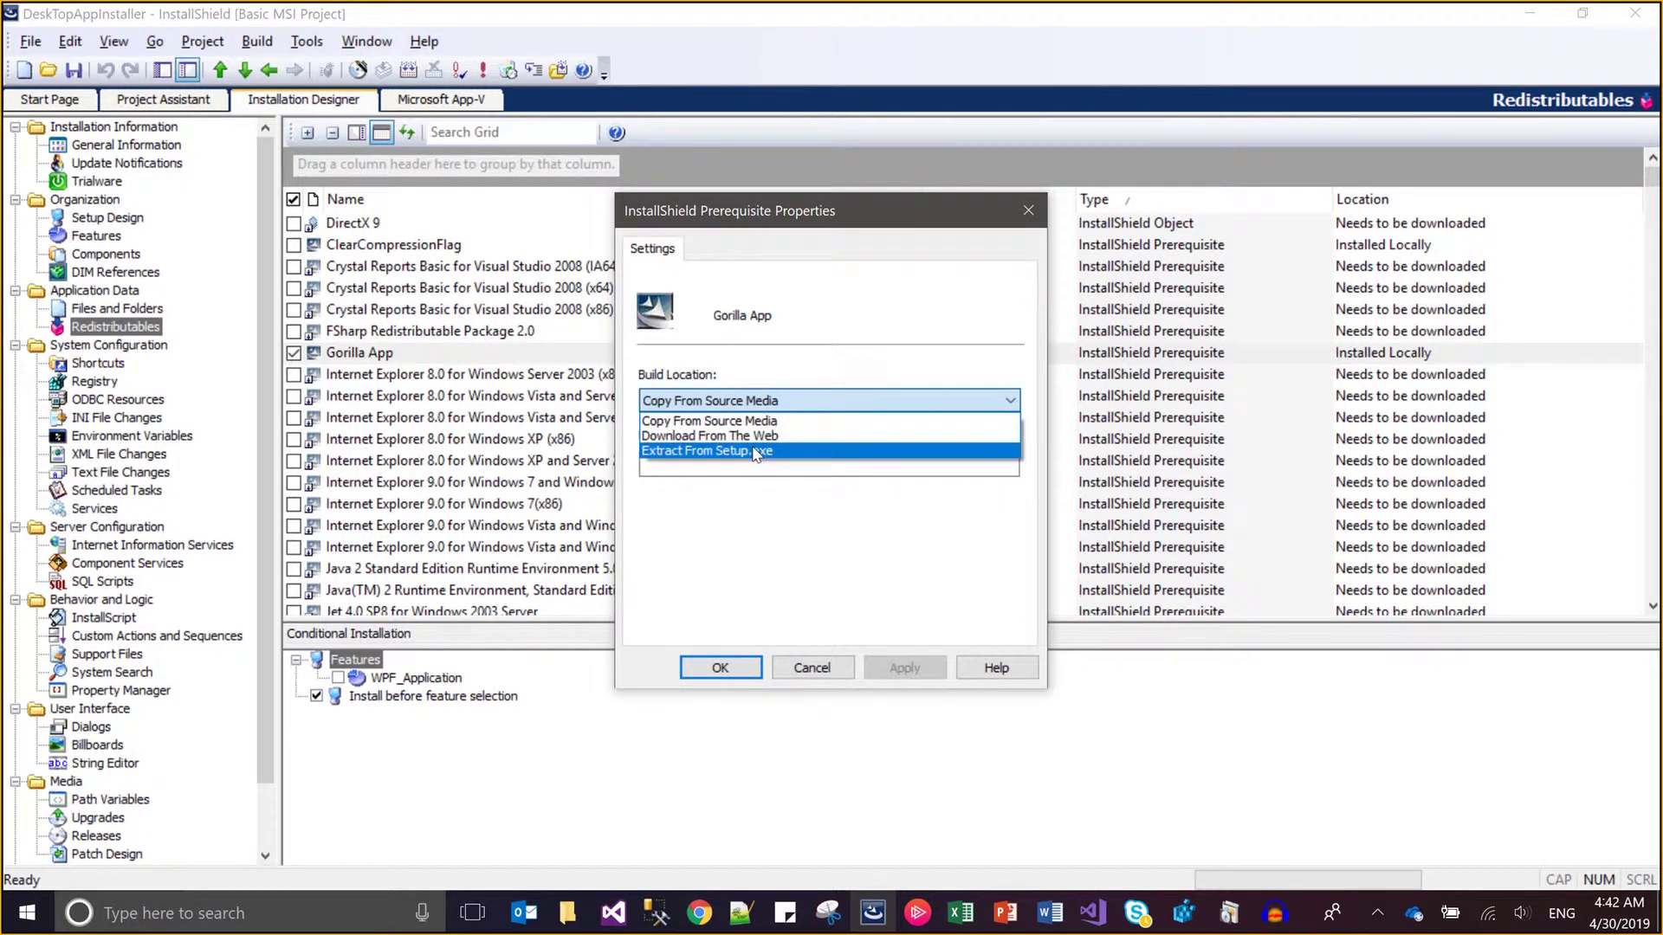
left_click(756, 451)
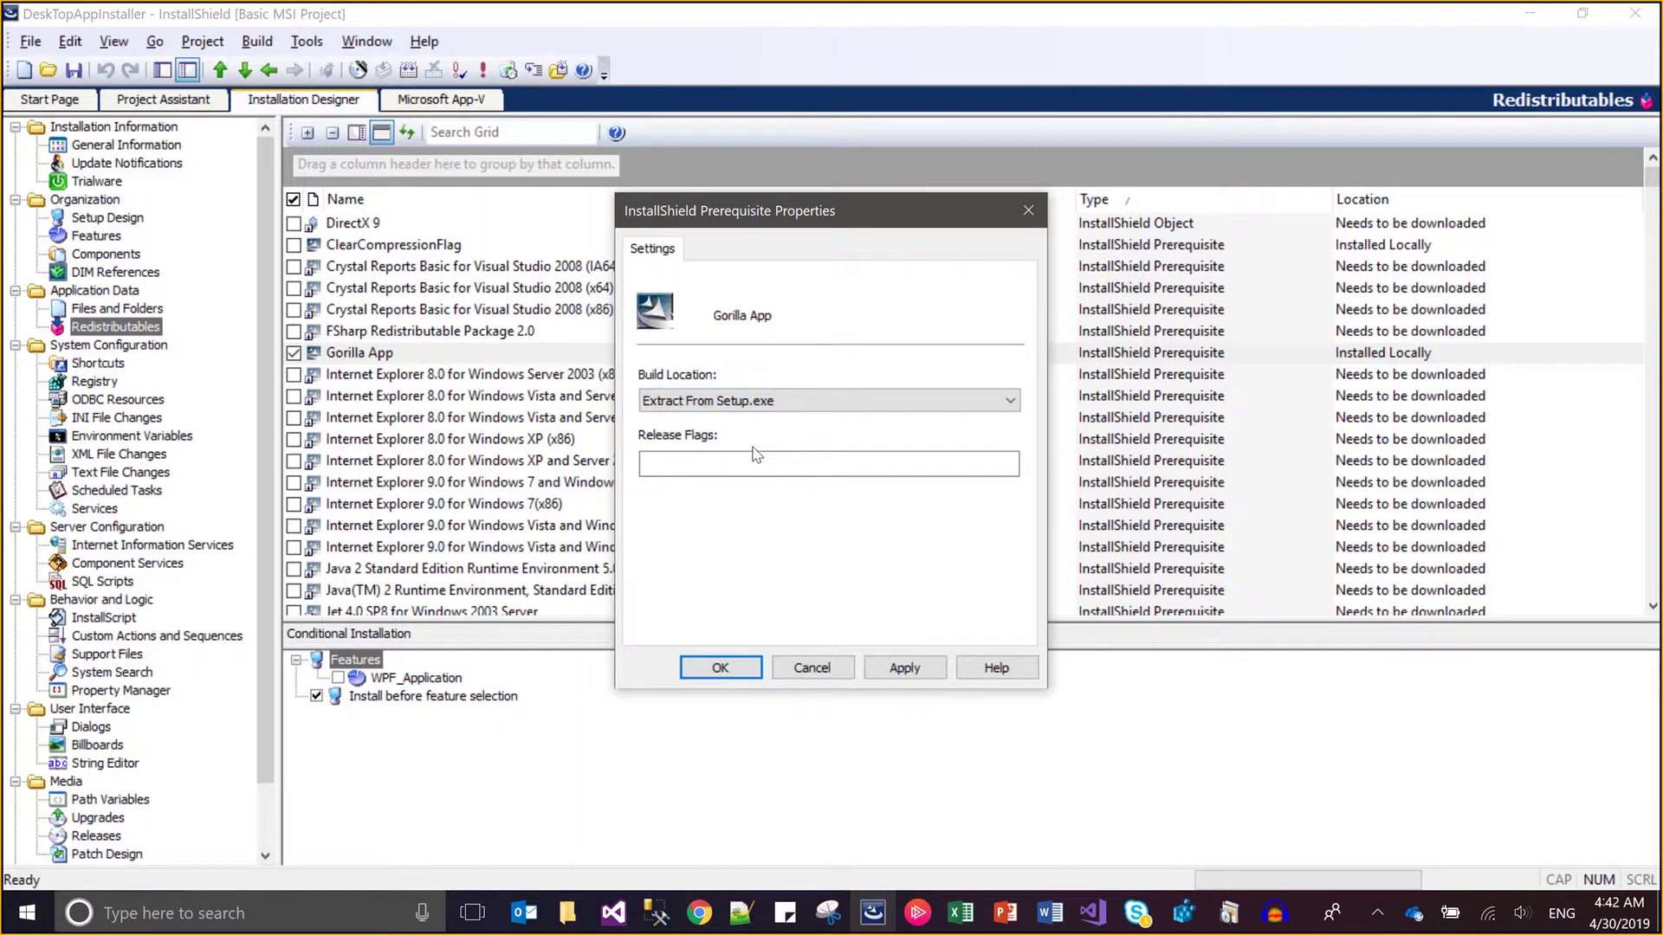
left_click(896, 671)
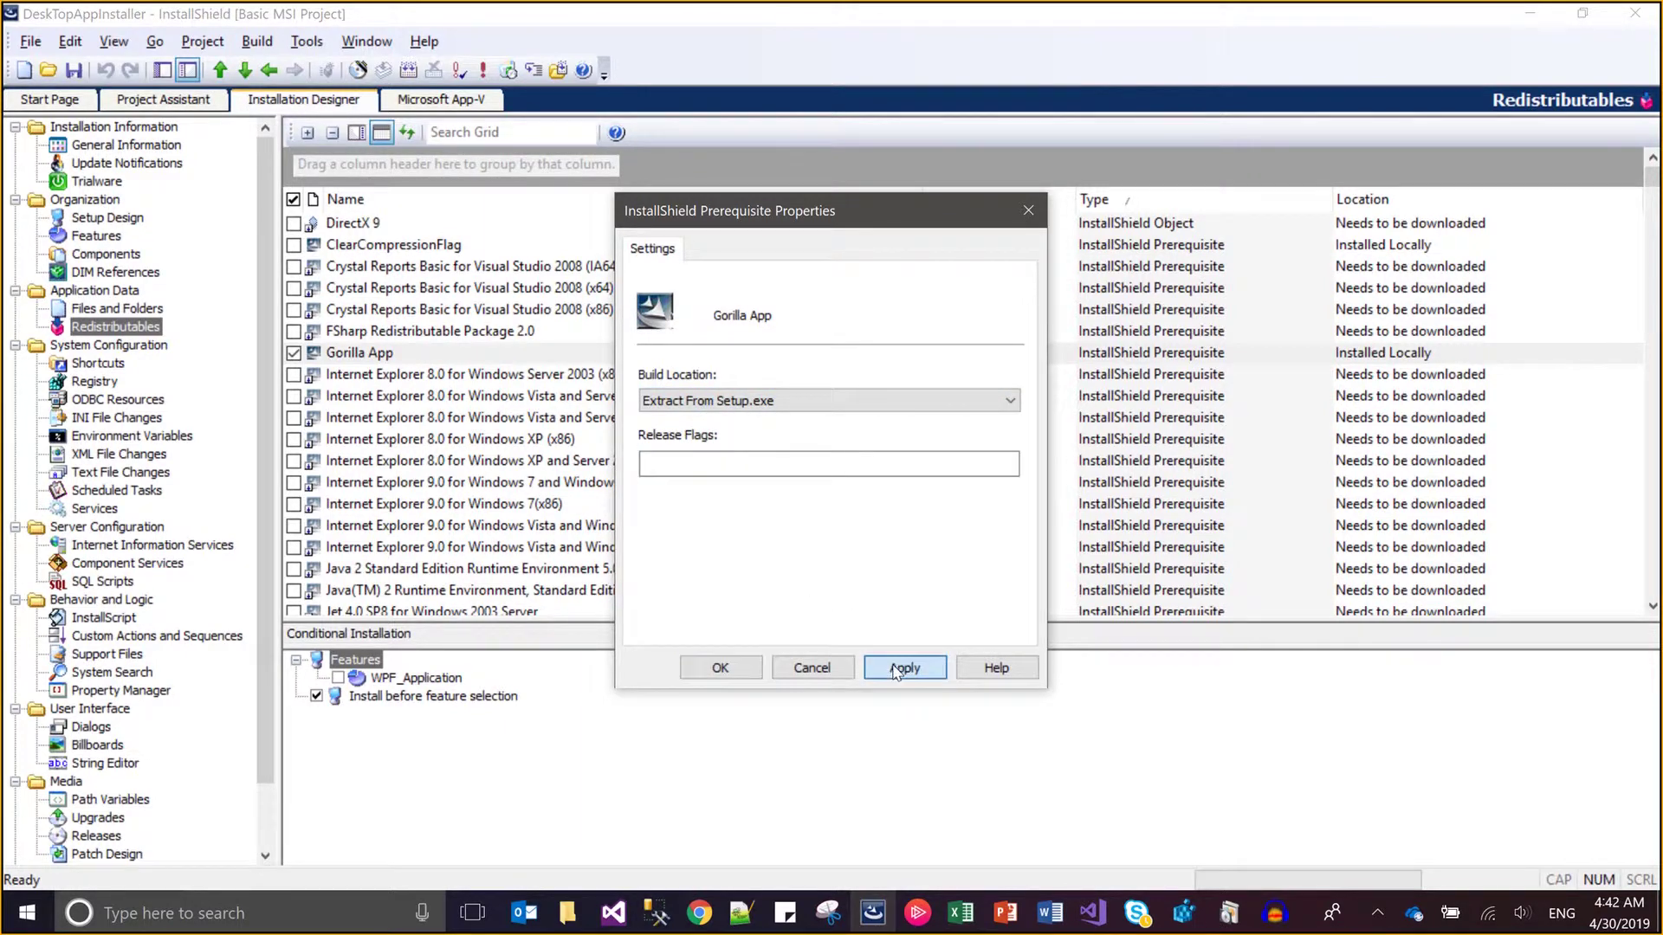
left_click(725, 669)
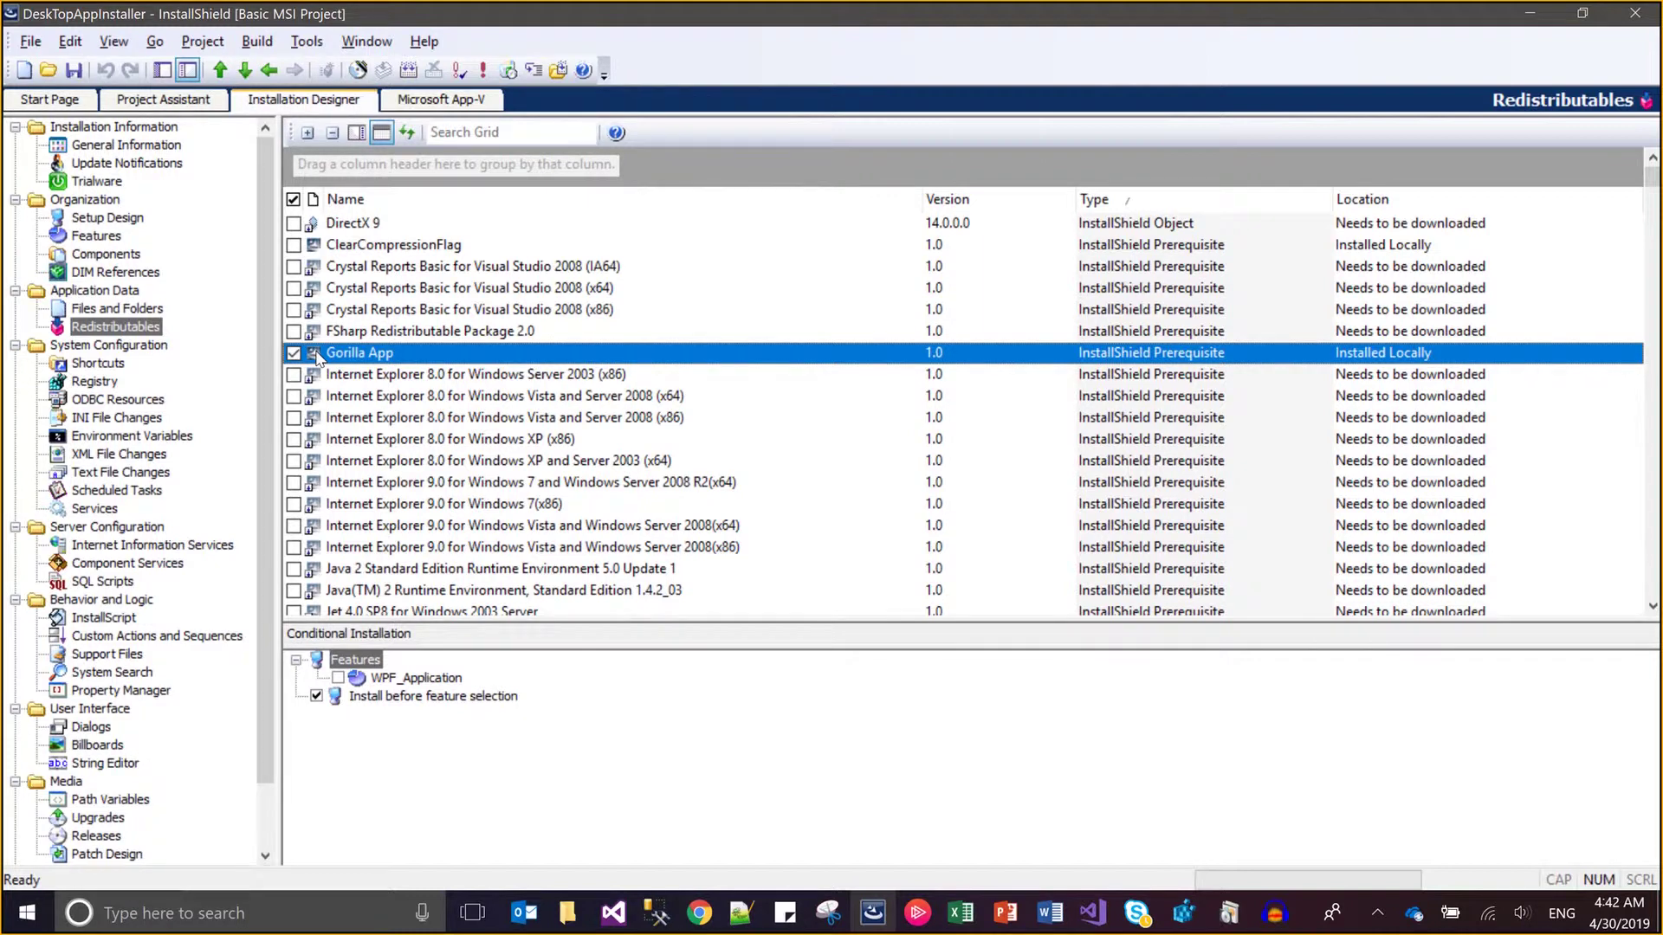
- Save the DeskTopAppInstaller project and glance at the DISK1 folder holding GorillaInstaller.exe
left_click(84, 76)
left_click(571, 916)
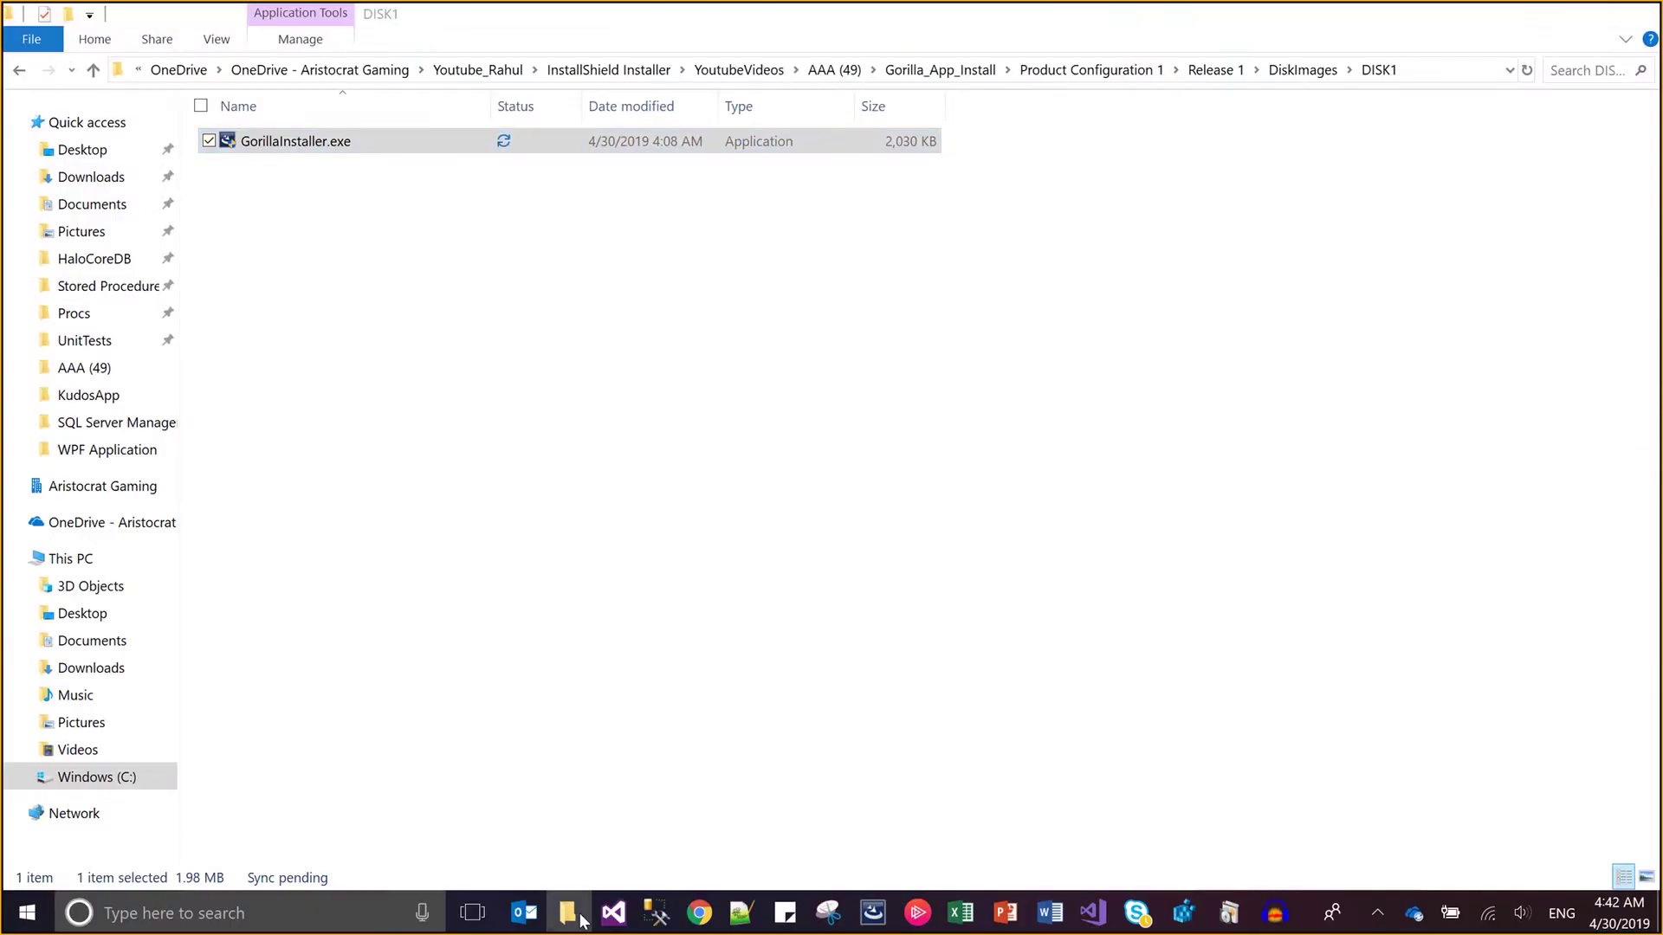
left_click(581, 918)
- Build the Kudos Release and open its Disk1 output folder in an enlarged window
left_click(260, 43)
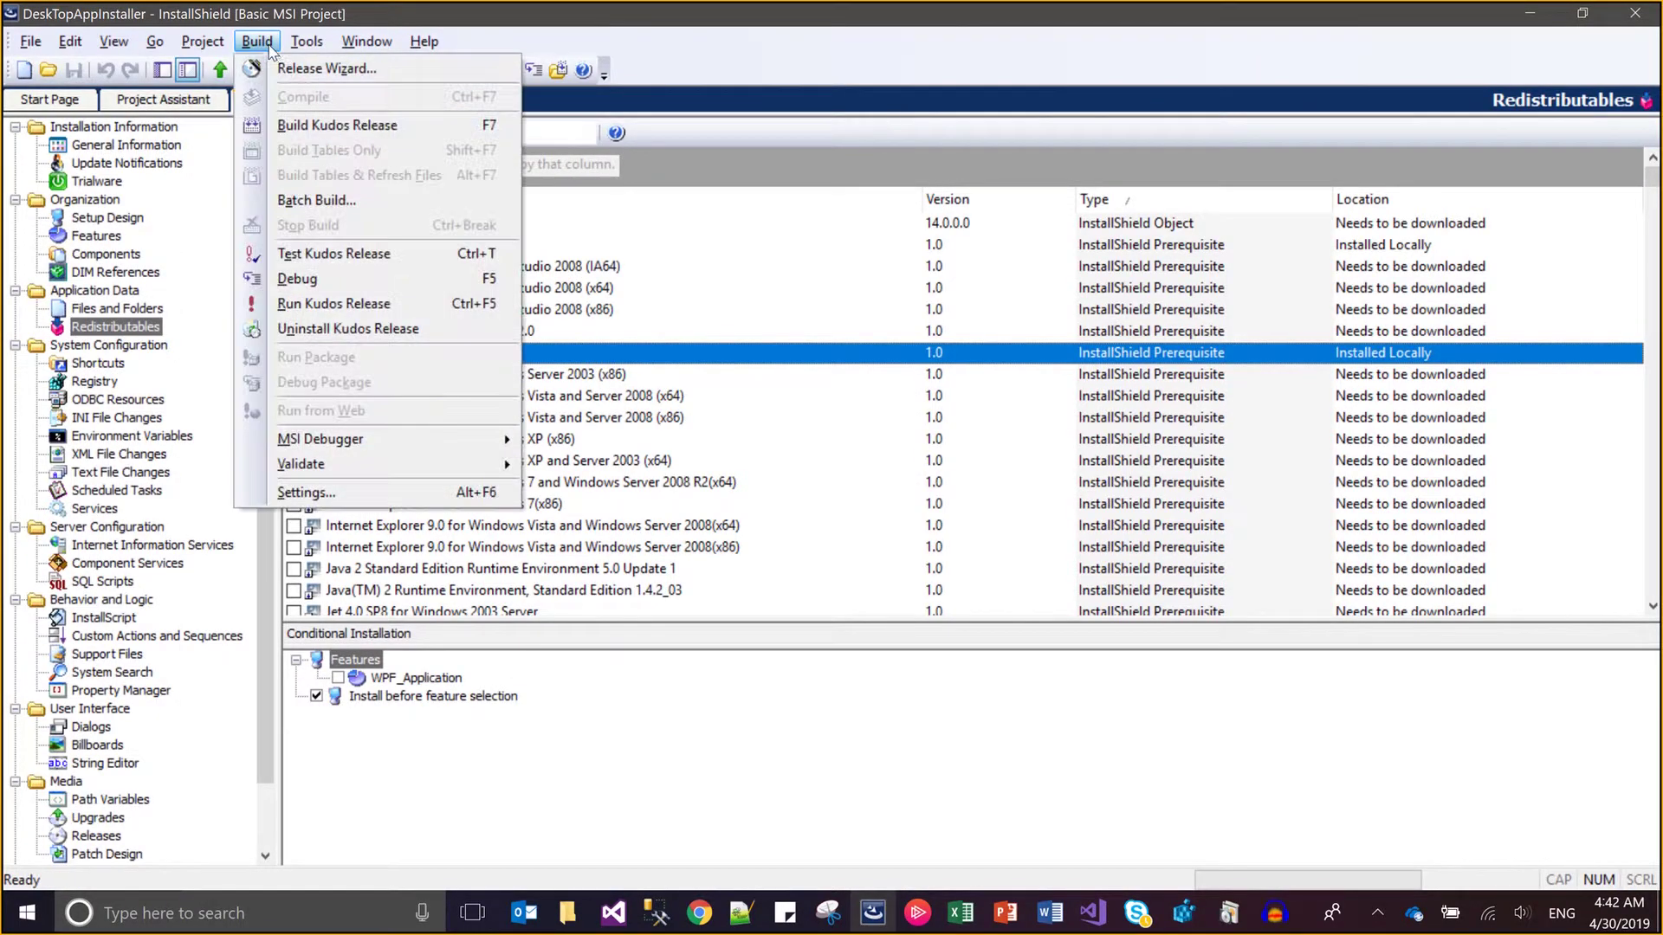
left_click(310, 125)
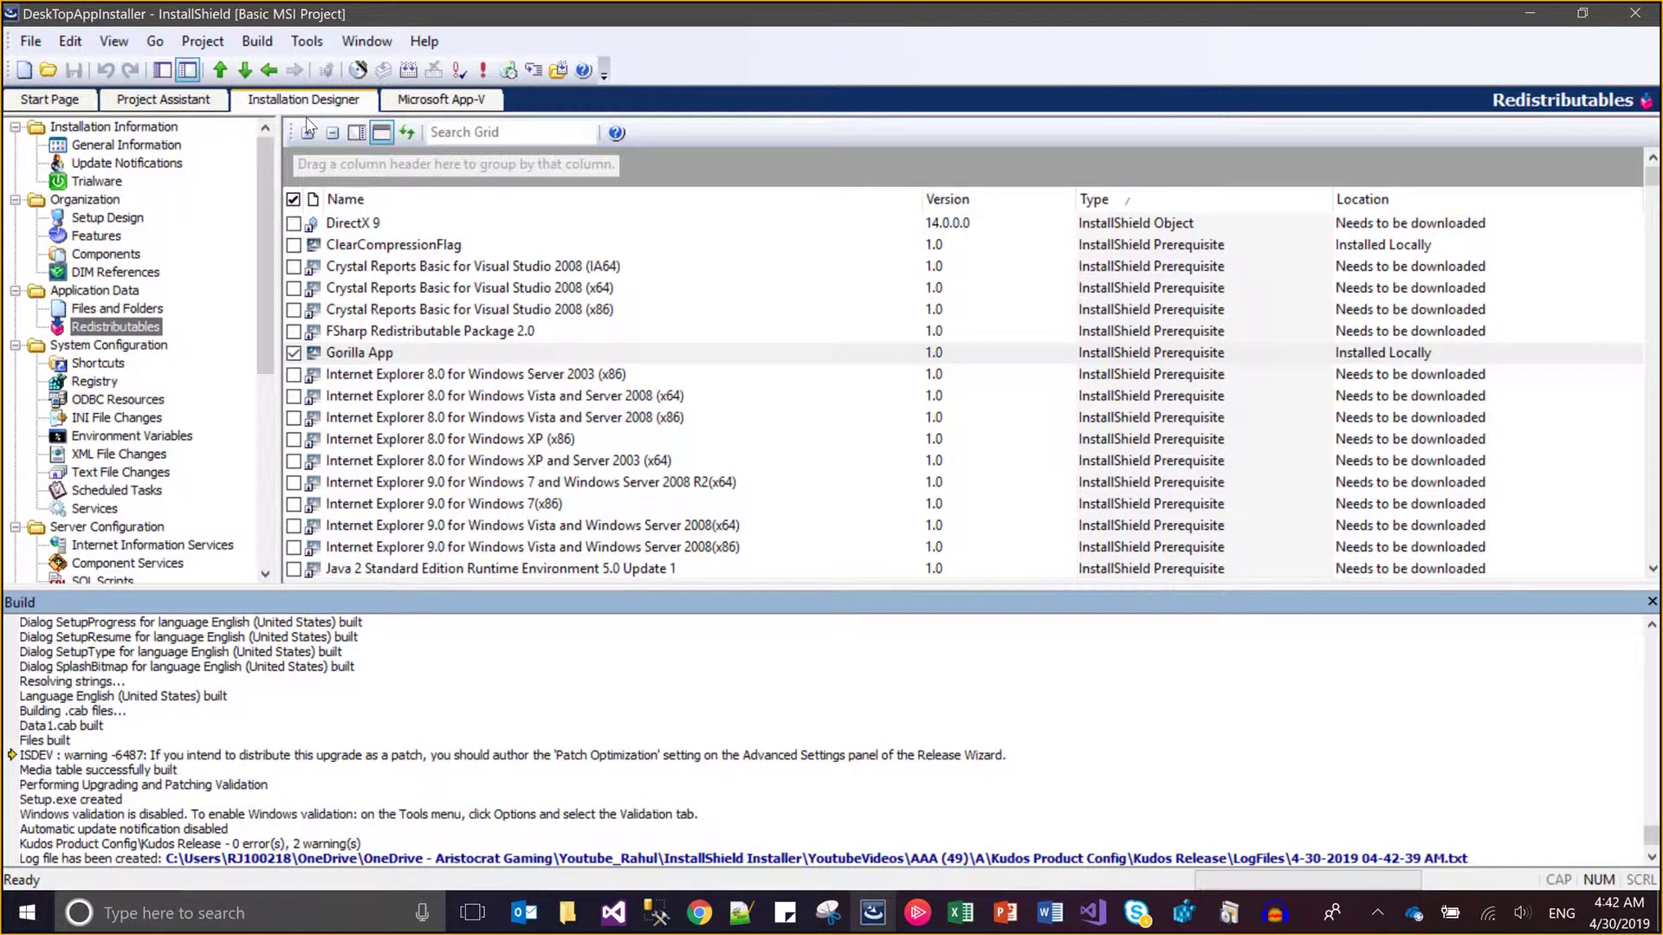
left_click(558, 70)
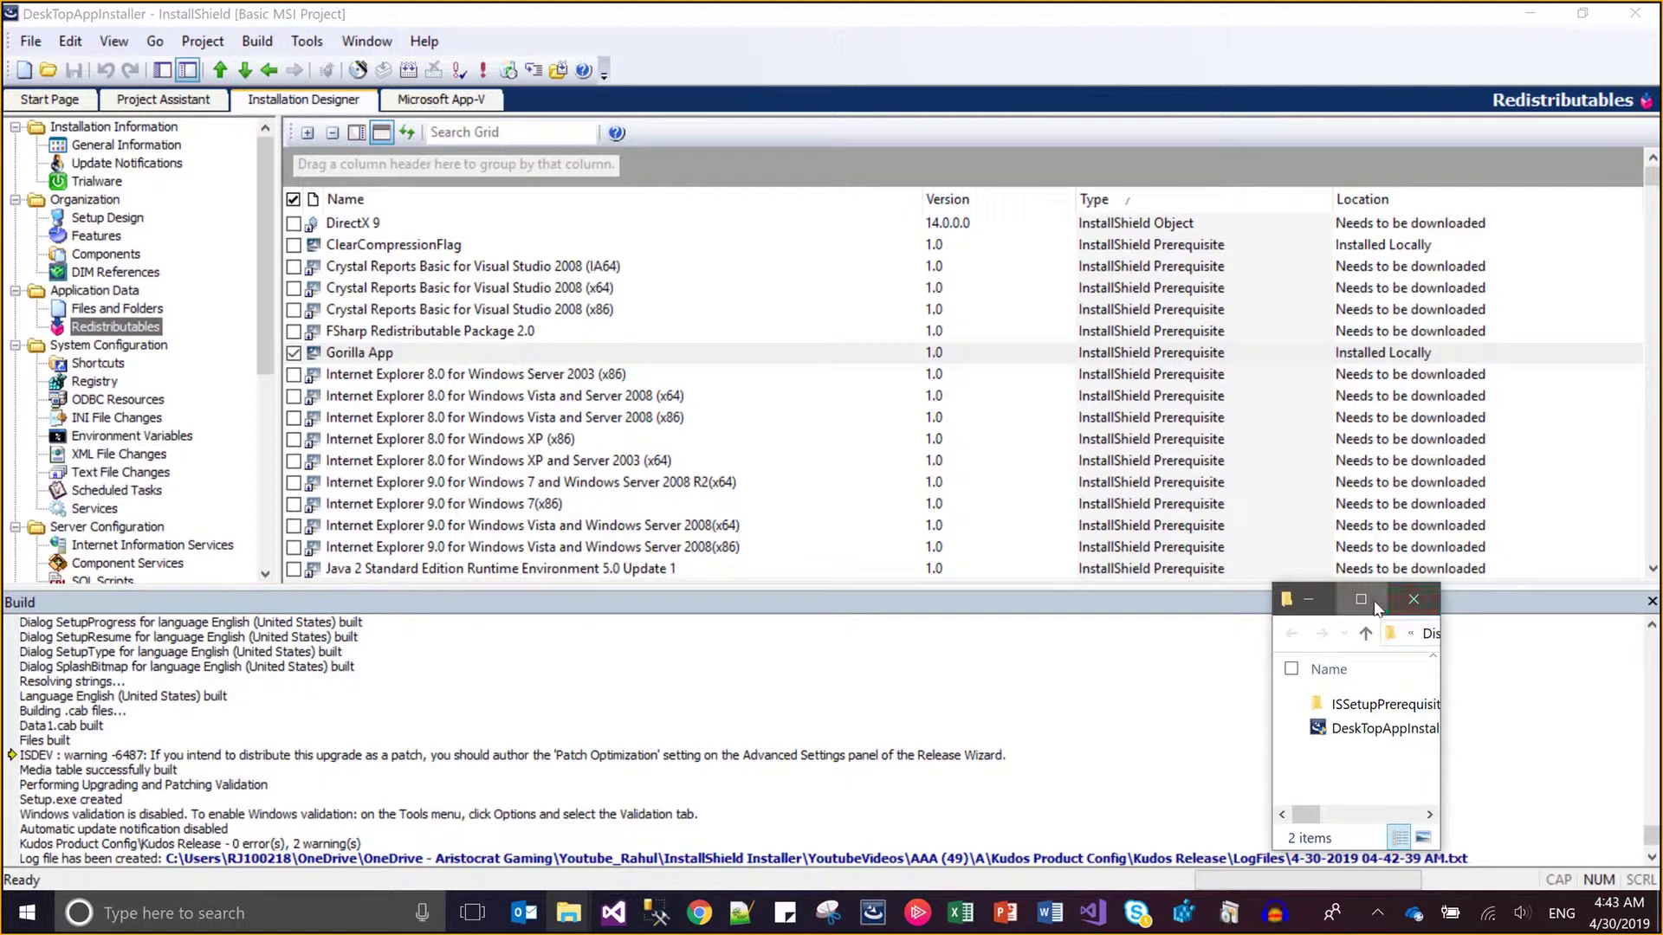
left_click(1360, 599)
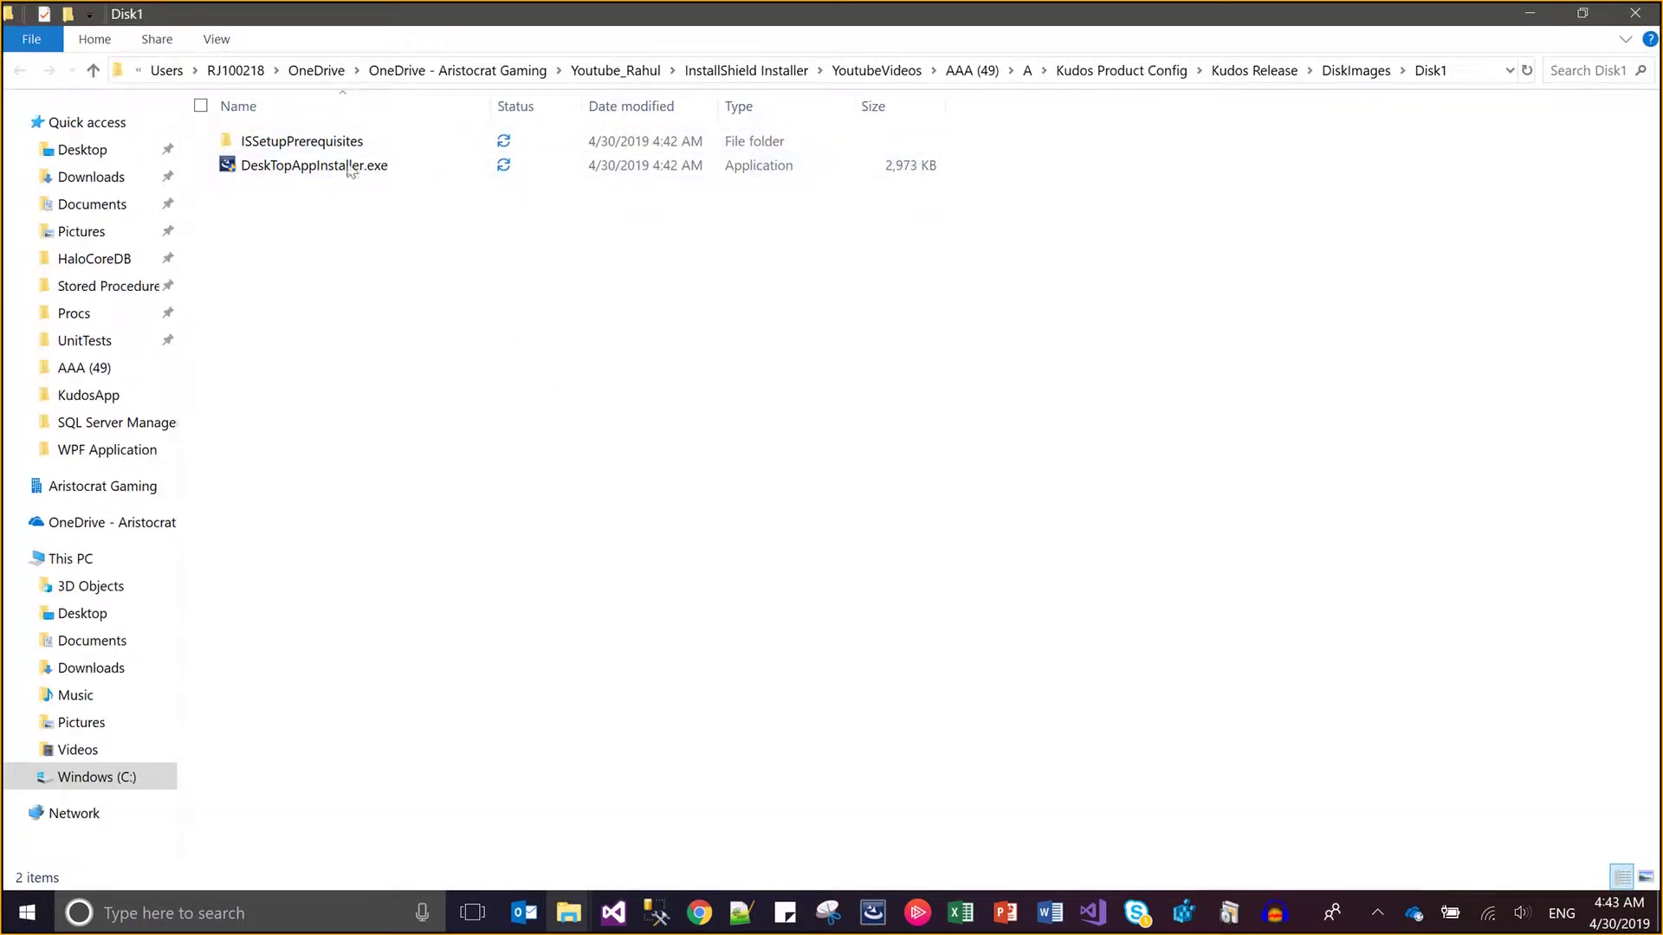
- Check the HKEY_LOCAL_MACHINE\SOFTWARE keys and search the installed programs for "gori", then clear the search and return to the Disk1 folder
left_click(1186, 914)
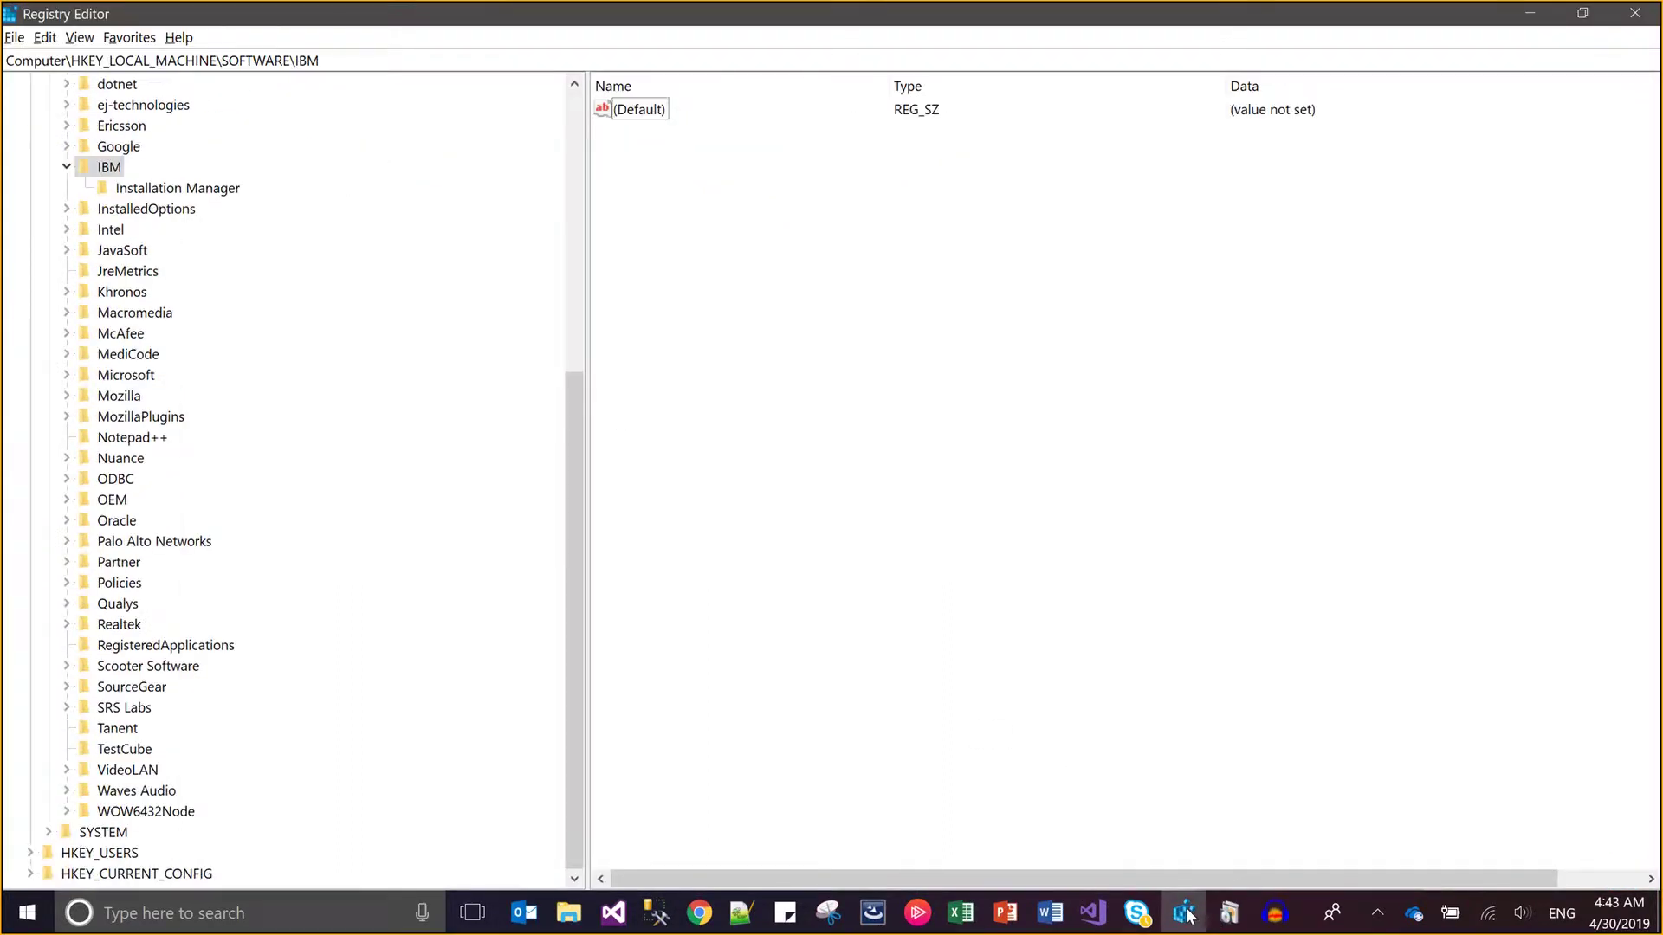
left_click(1228, 914)
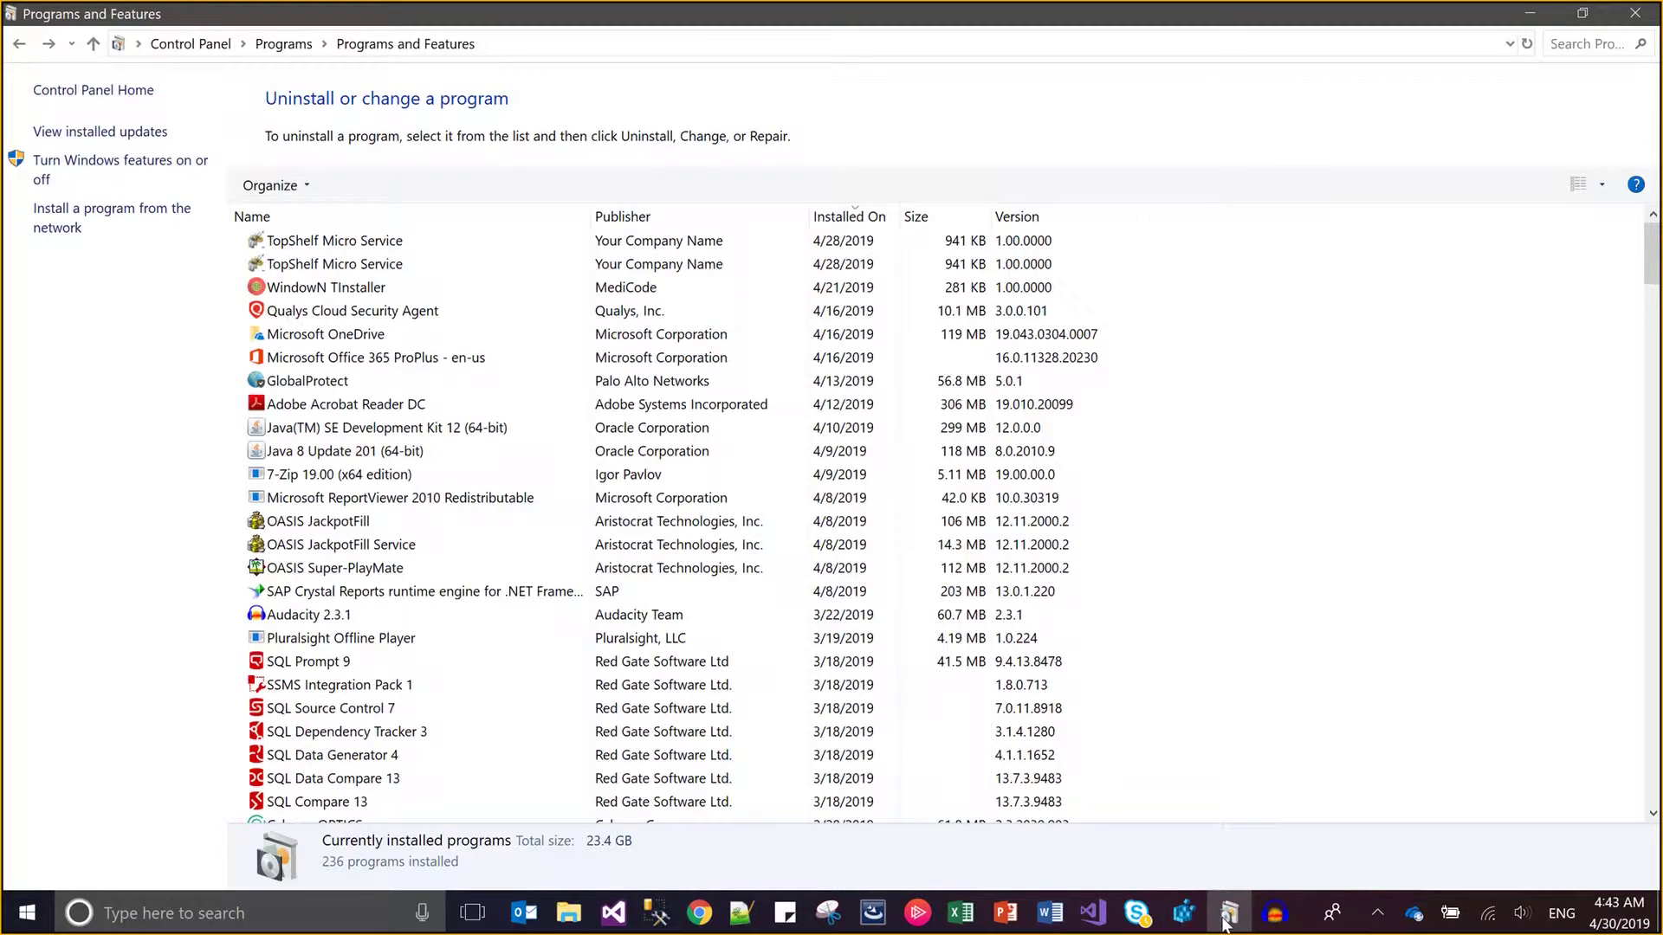
left_click(1561, 43)
type("gori")
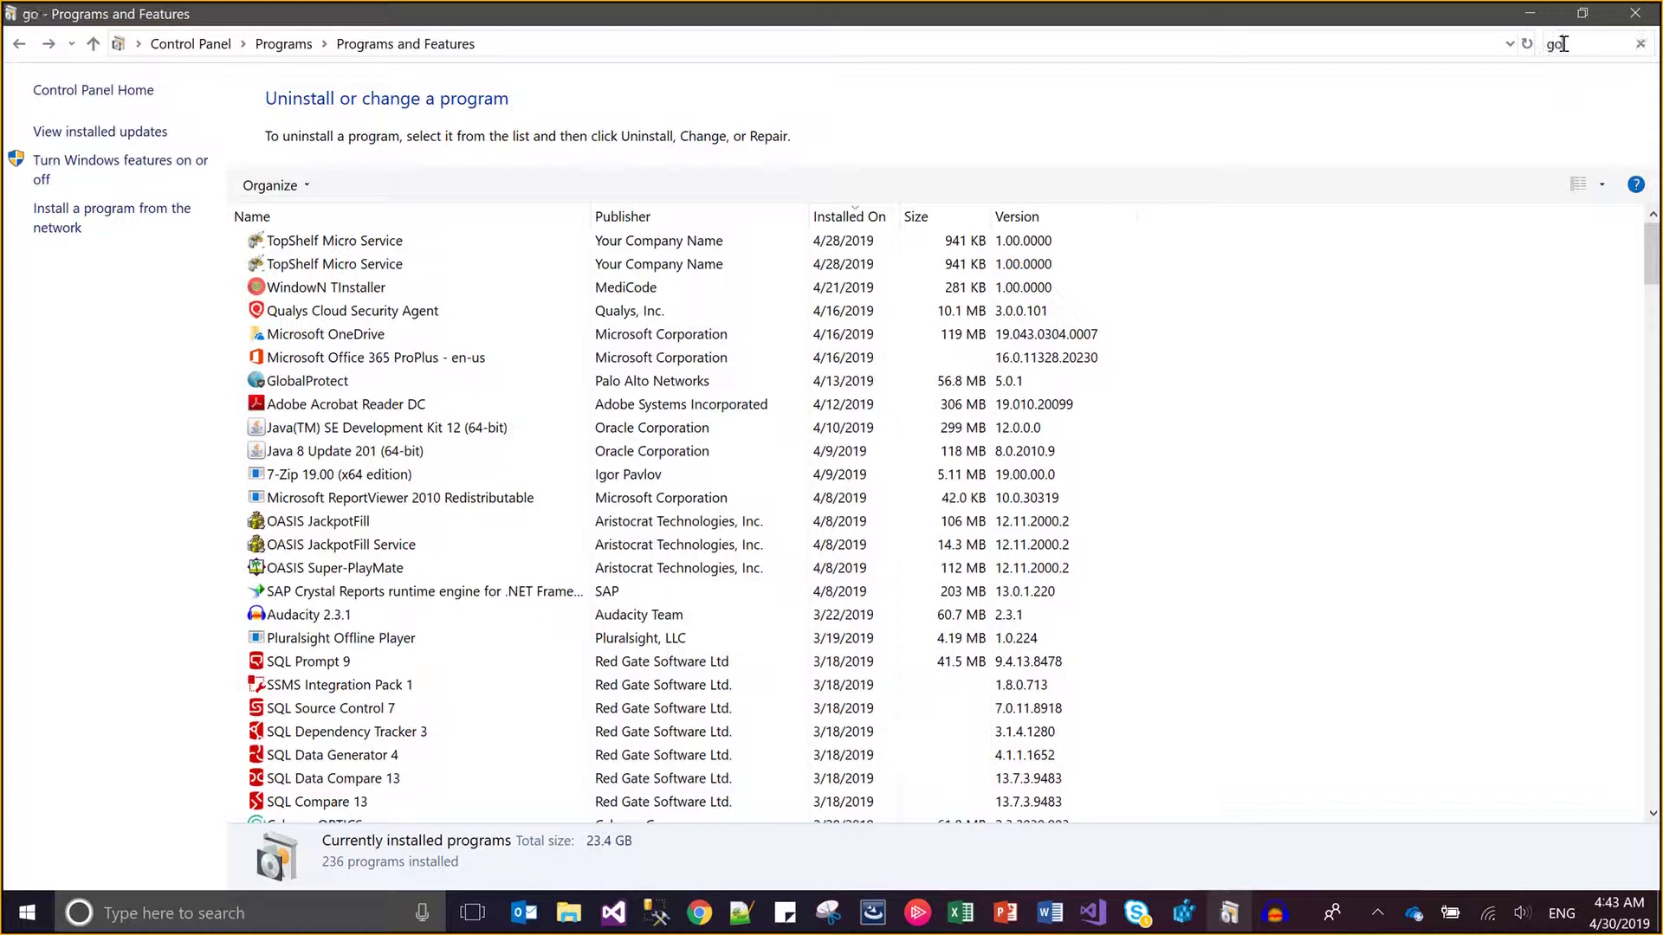
key("BackSpace")
key("BackSpace")
key("BackSpace")
key("BackSpace")
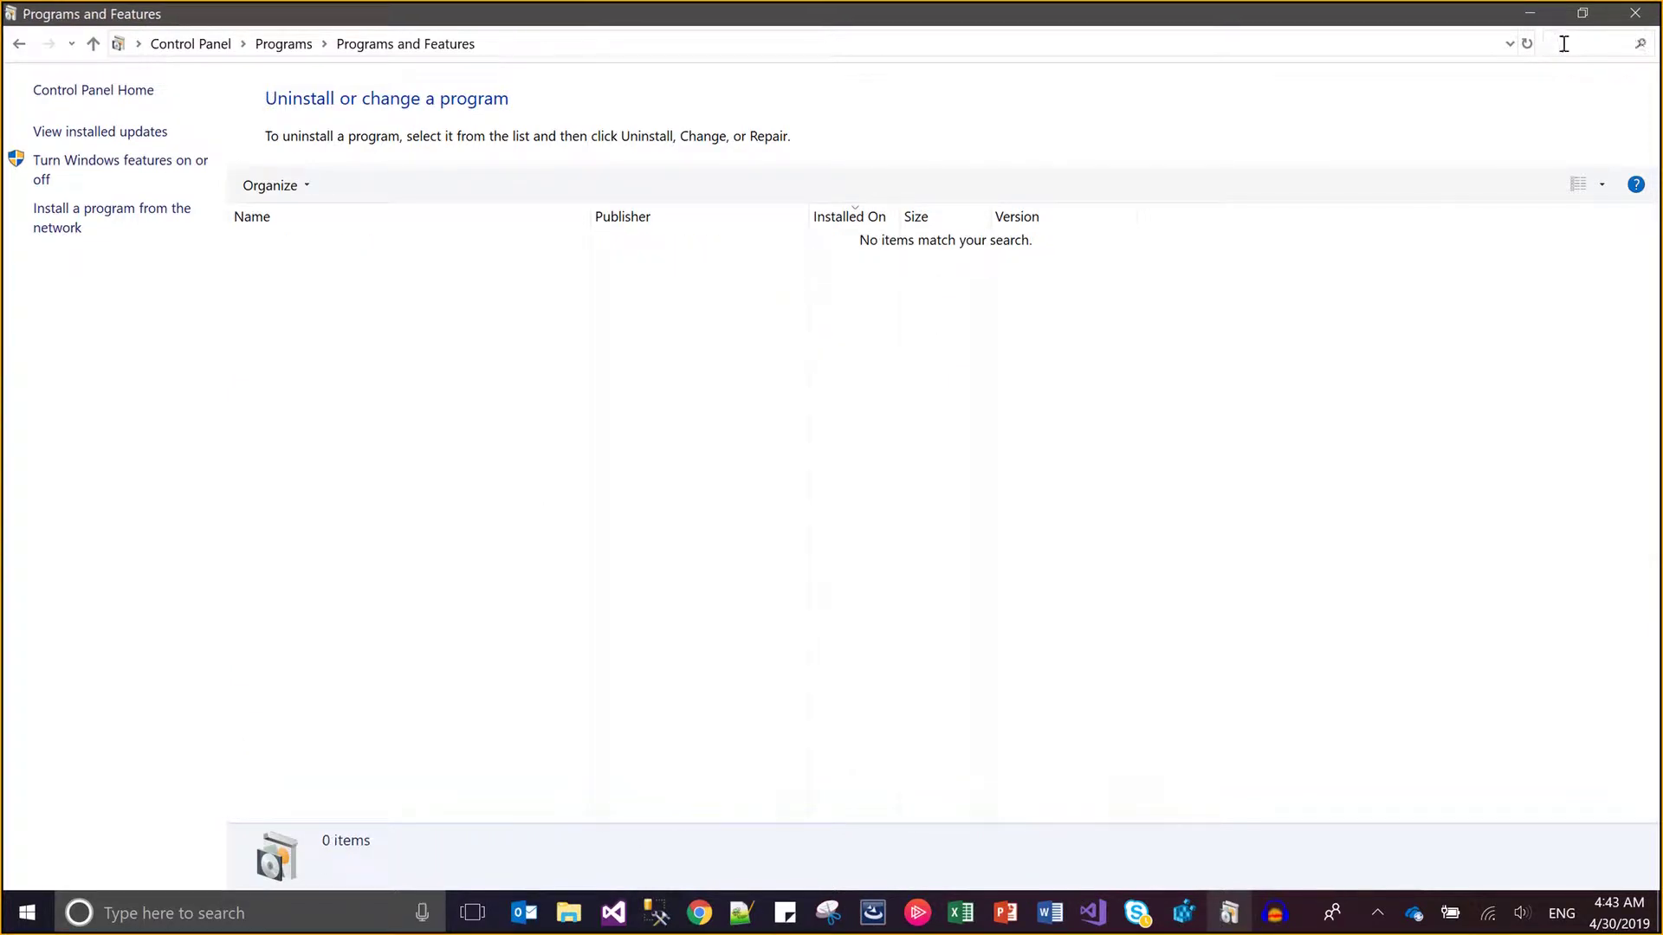
left_click(1529, 12)
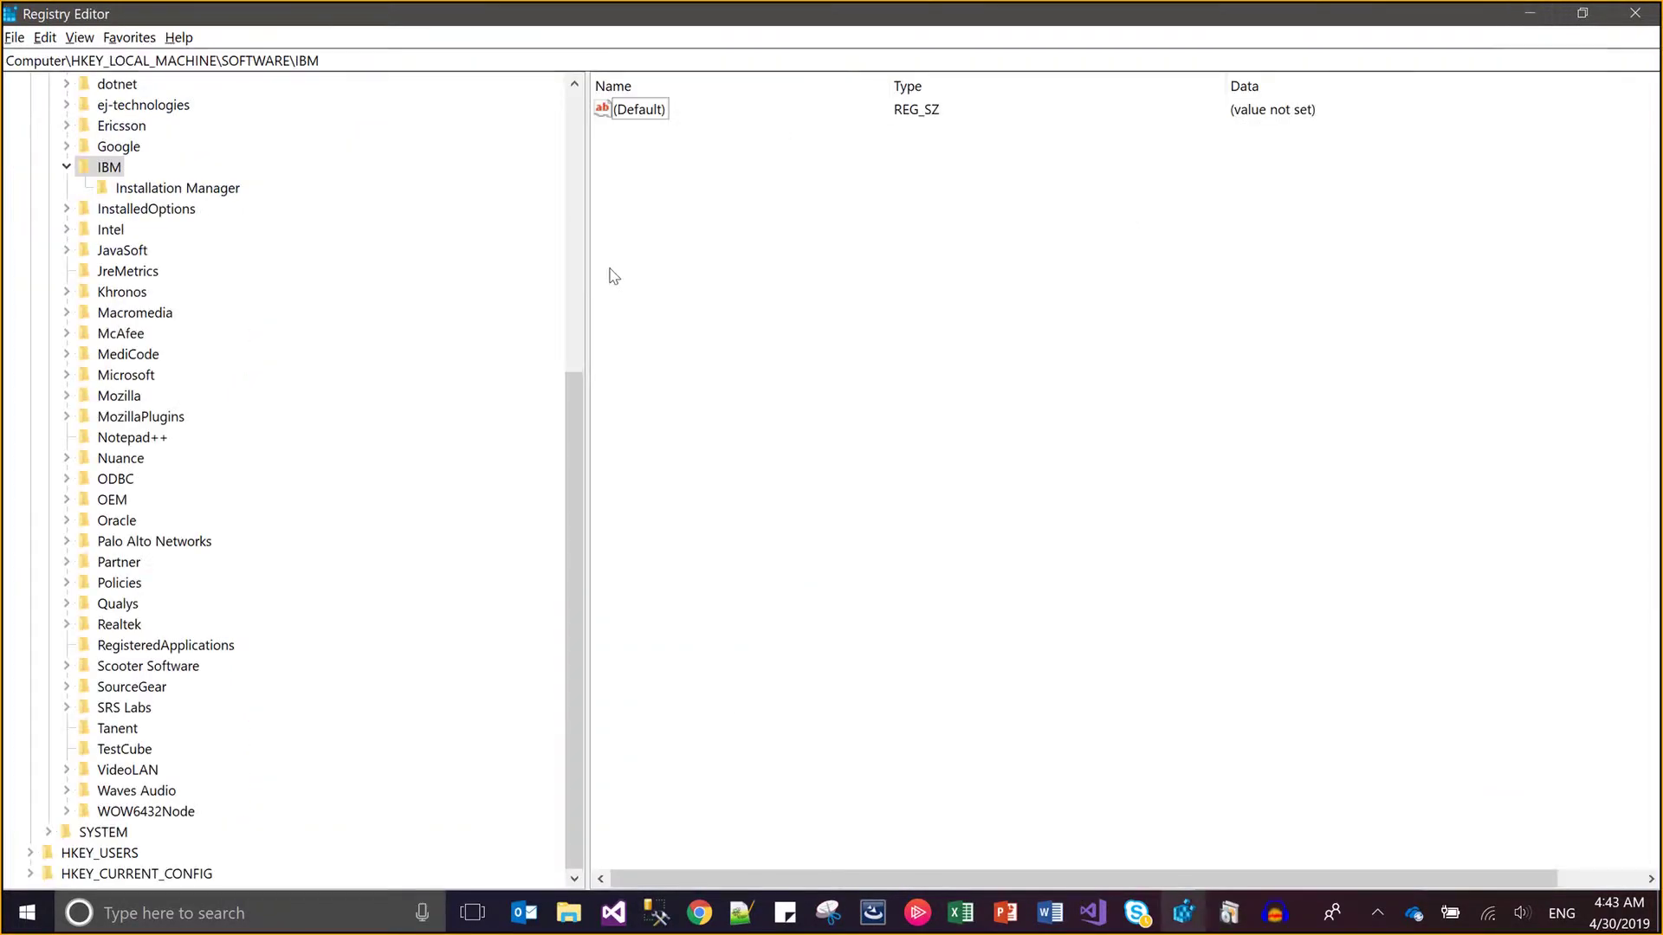
left_click(1530, 12)
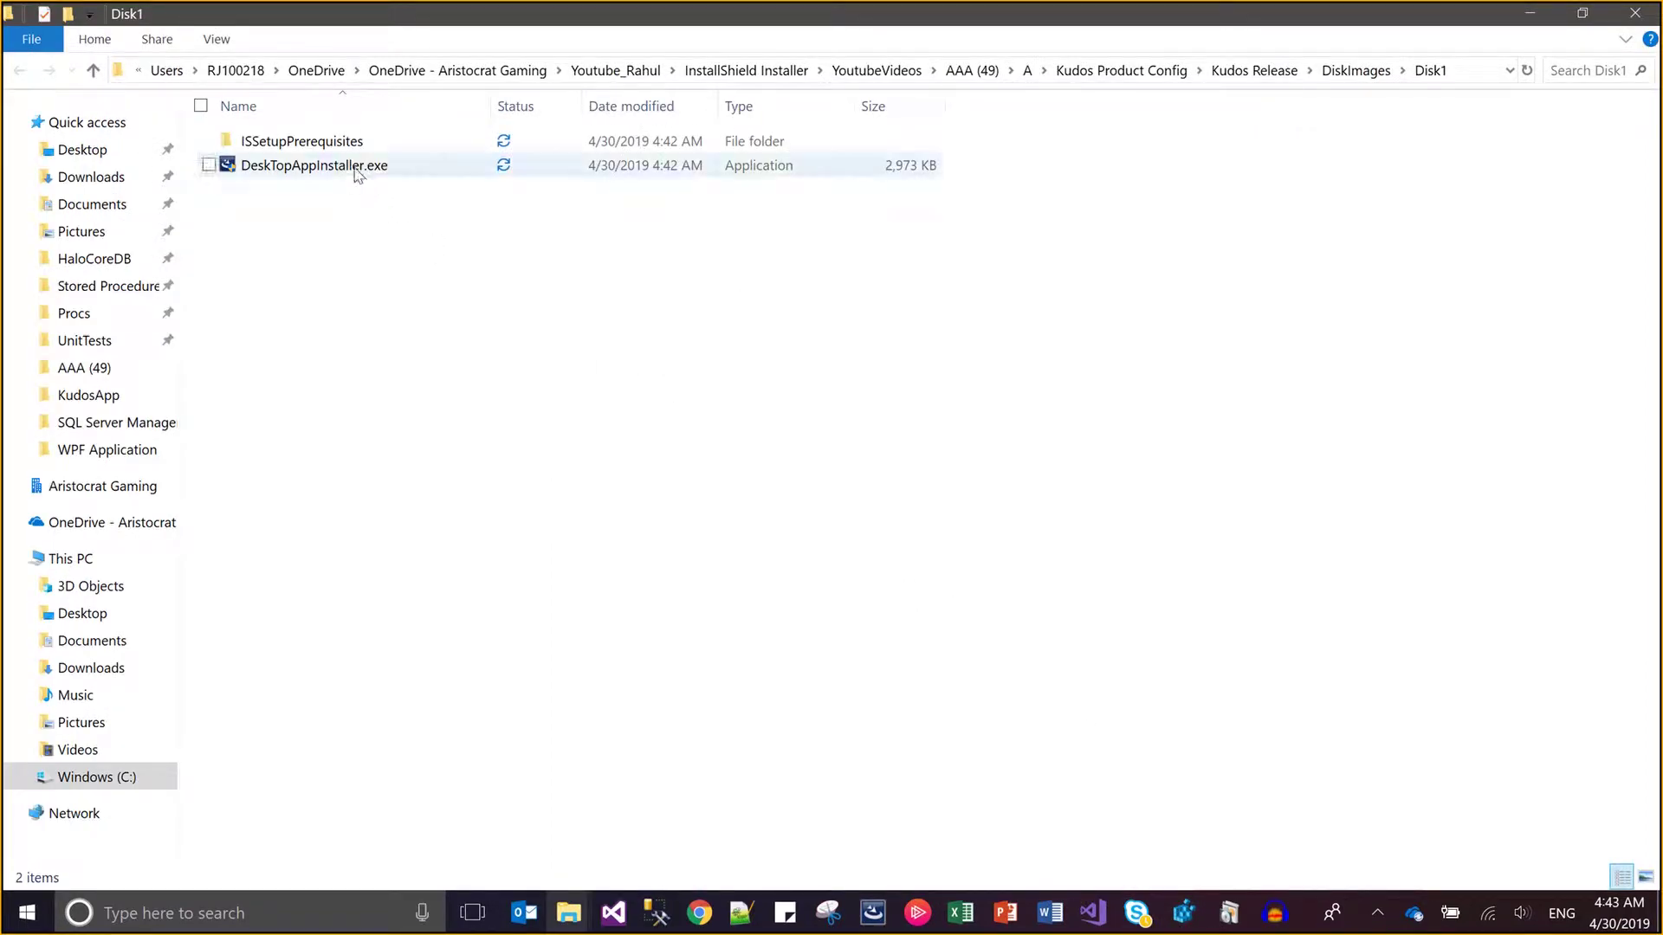
- Run DeskTopAppInstaller.exe, start installing its Gorilla App requirement, and move the Gorilla Nightriders wizard aside to reveal the requirements list
double_click(357, 170)
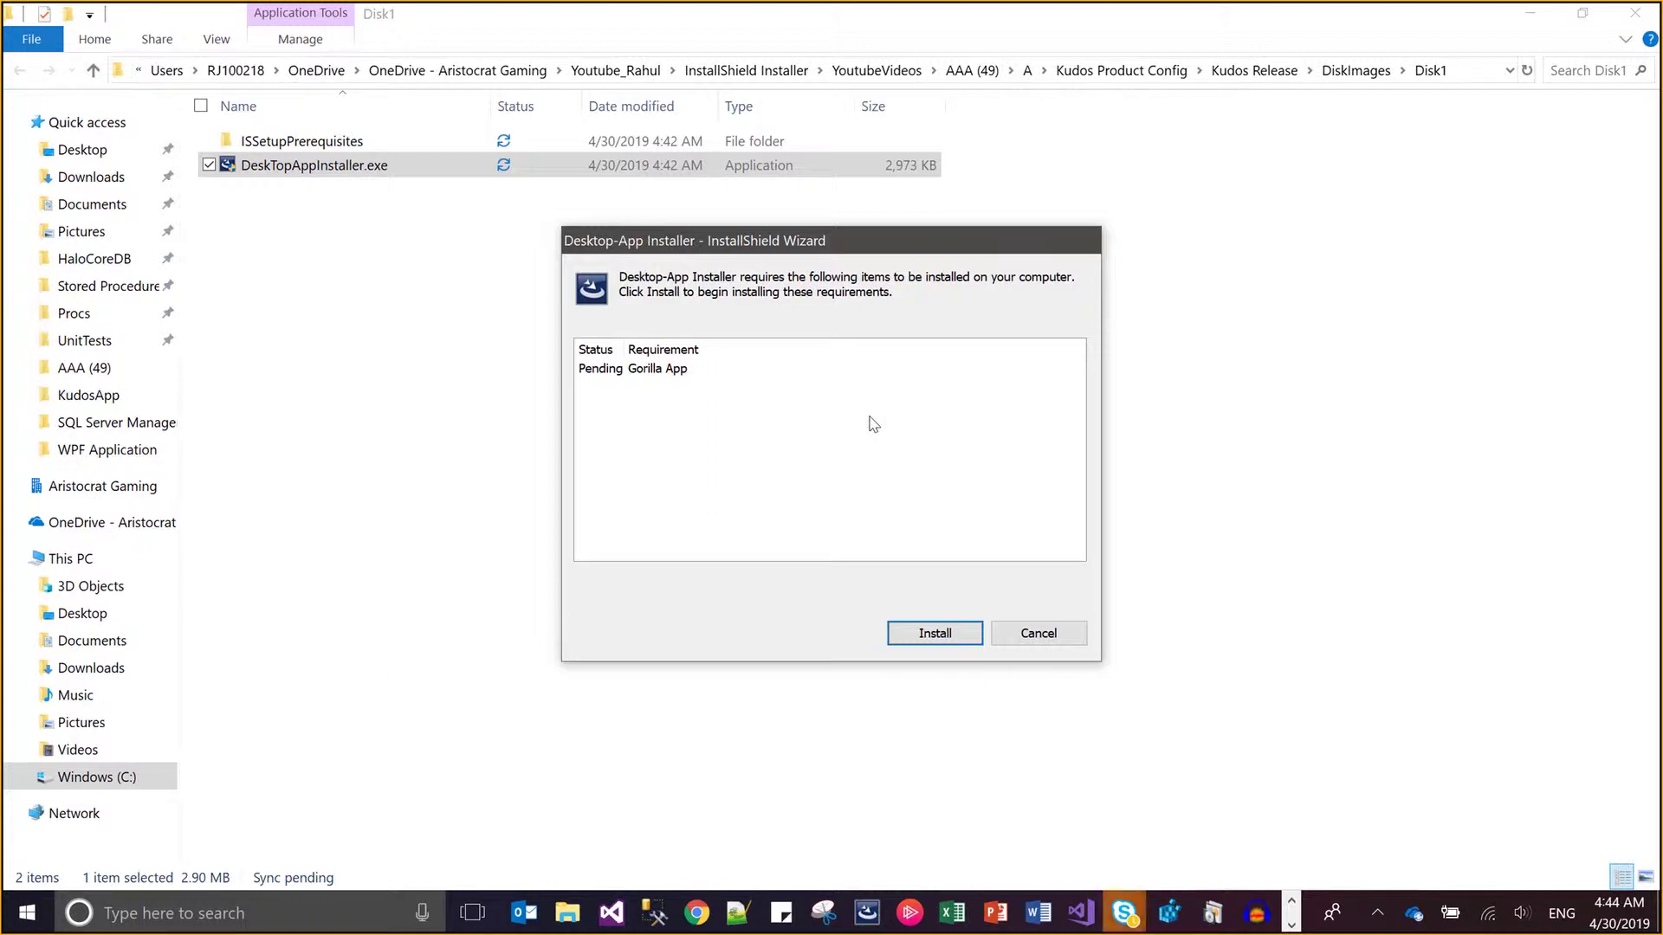
left_click(948, 637)
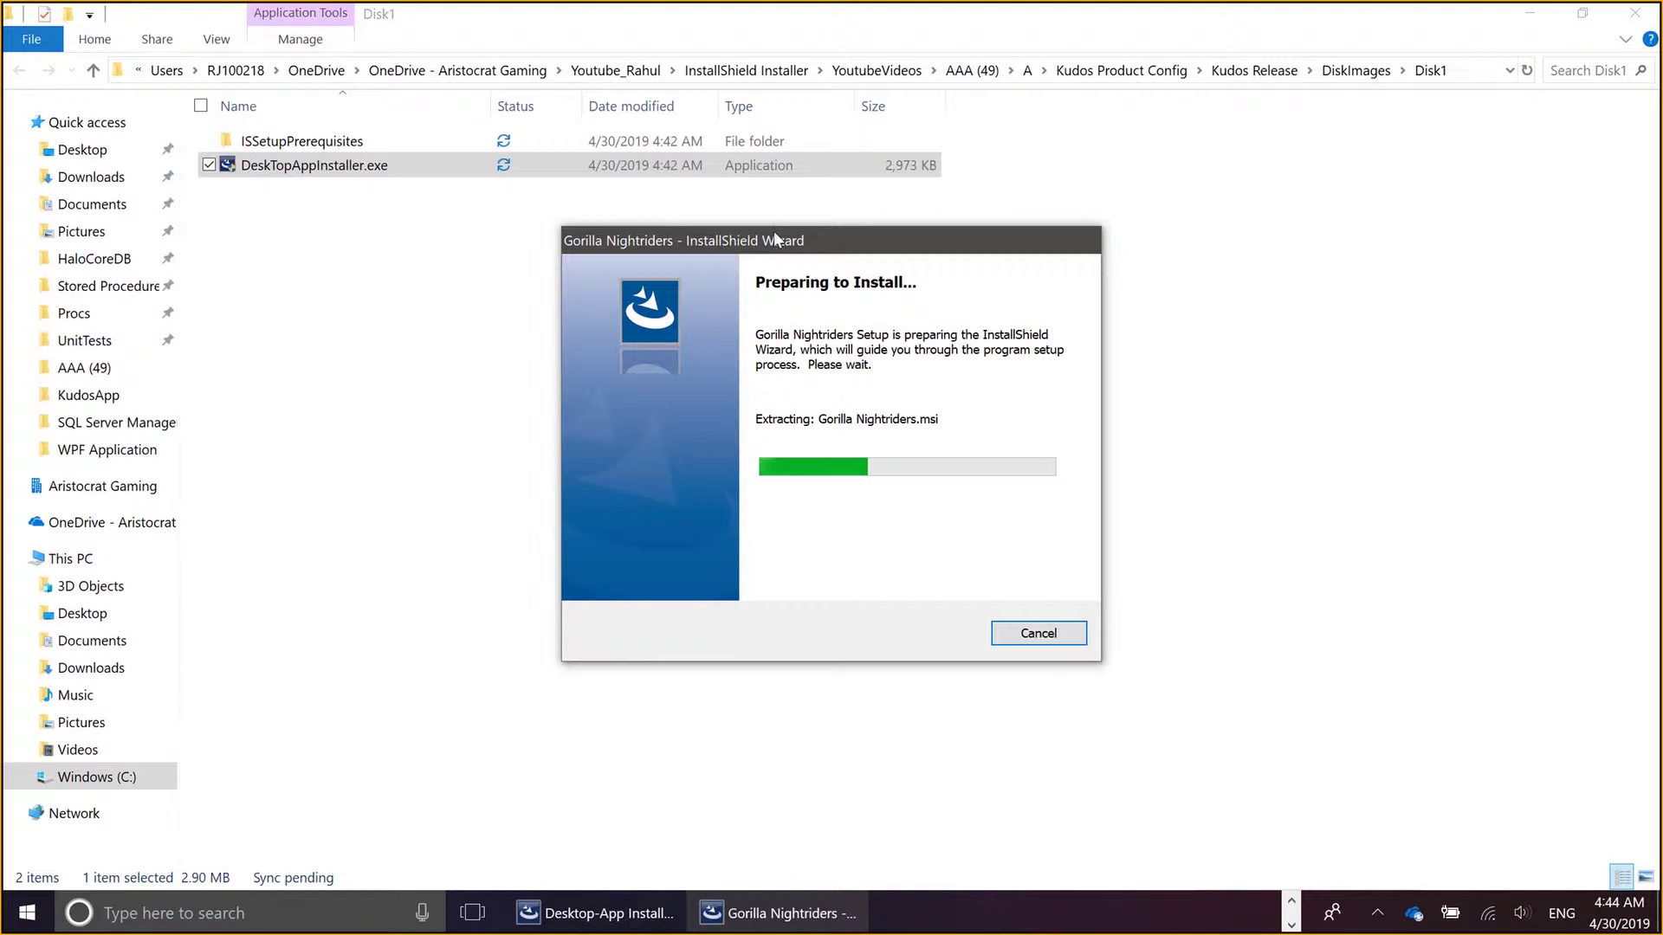
left_click_drag(777, 249, 1142, 292)
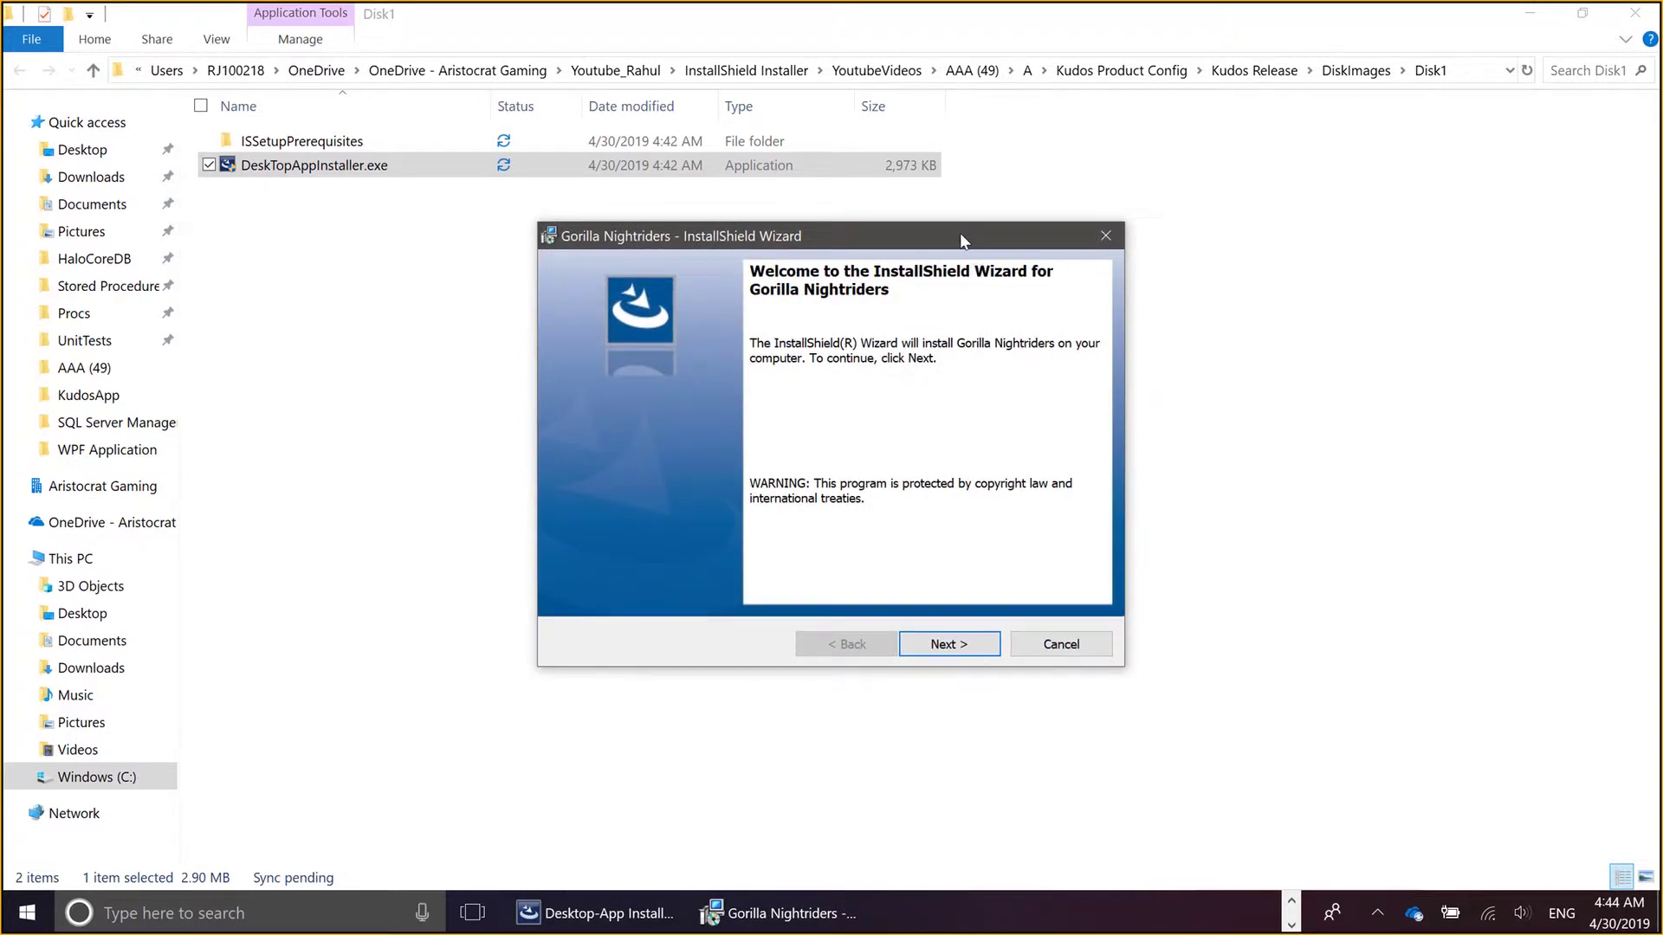
left_click_drag(998, 239, 1425, 272)
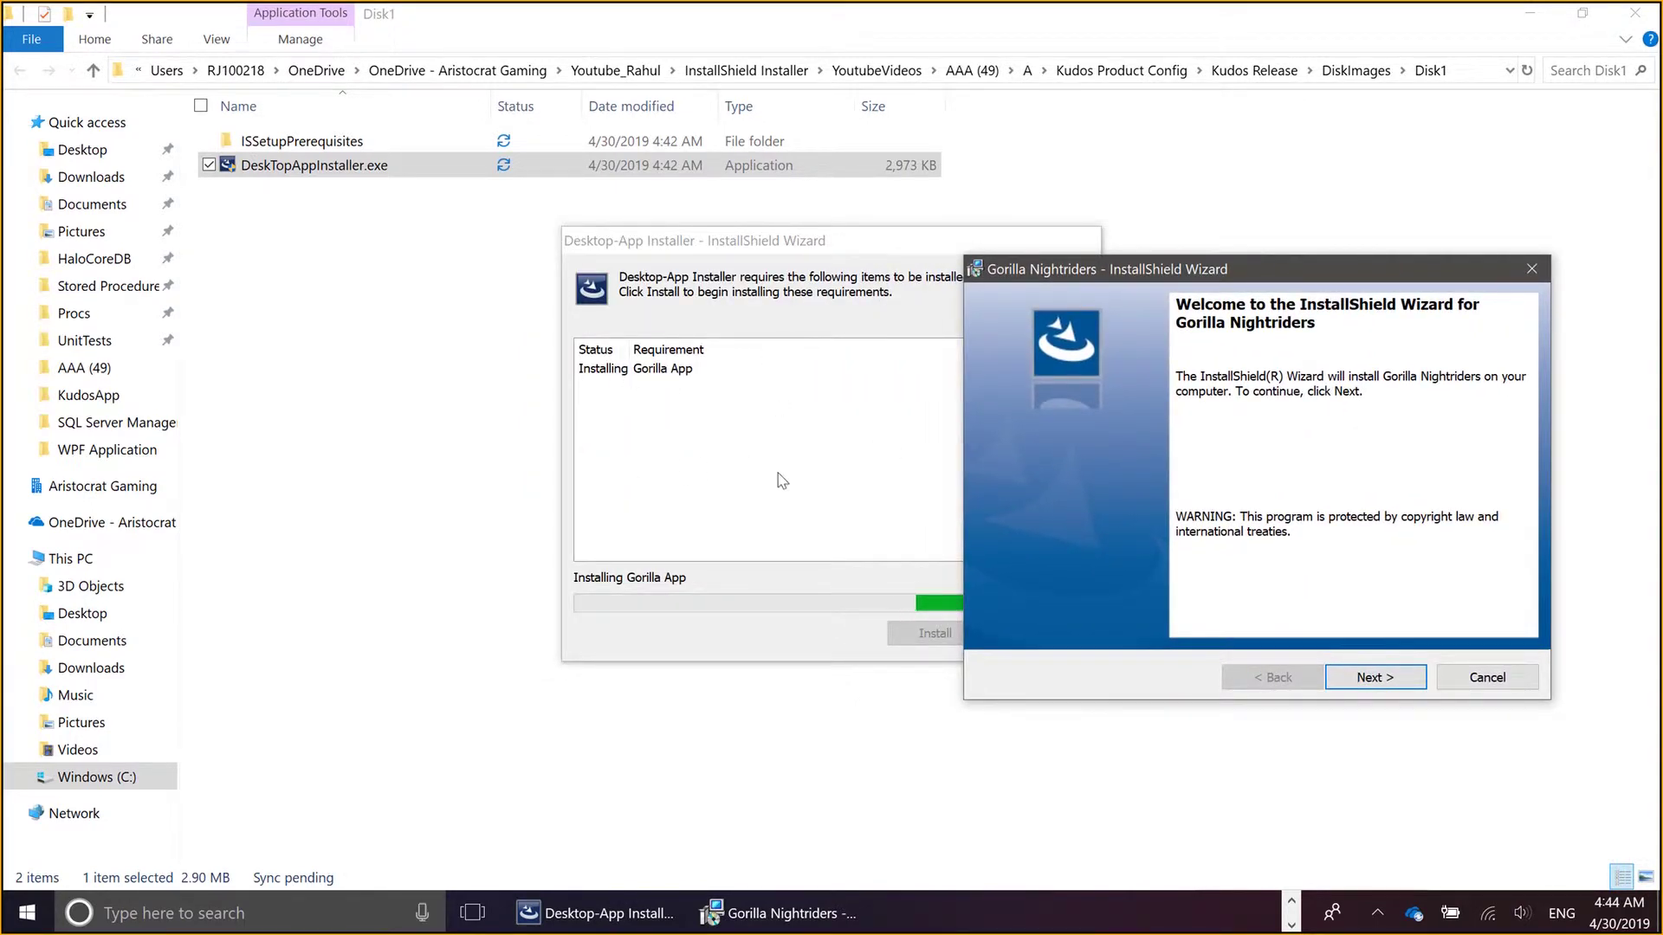
- Complete the Gorilla Nightriders installation, accepting the license agreement and using the Complete setup type
left_click(1356, 680)
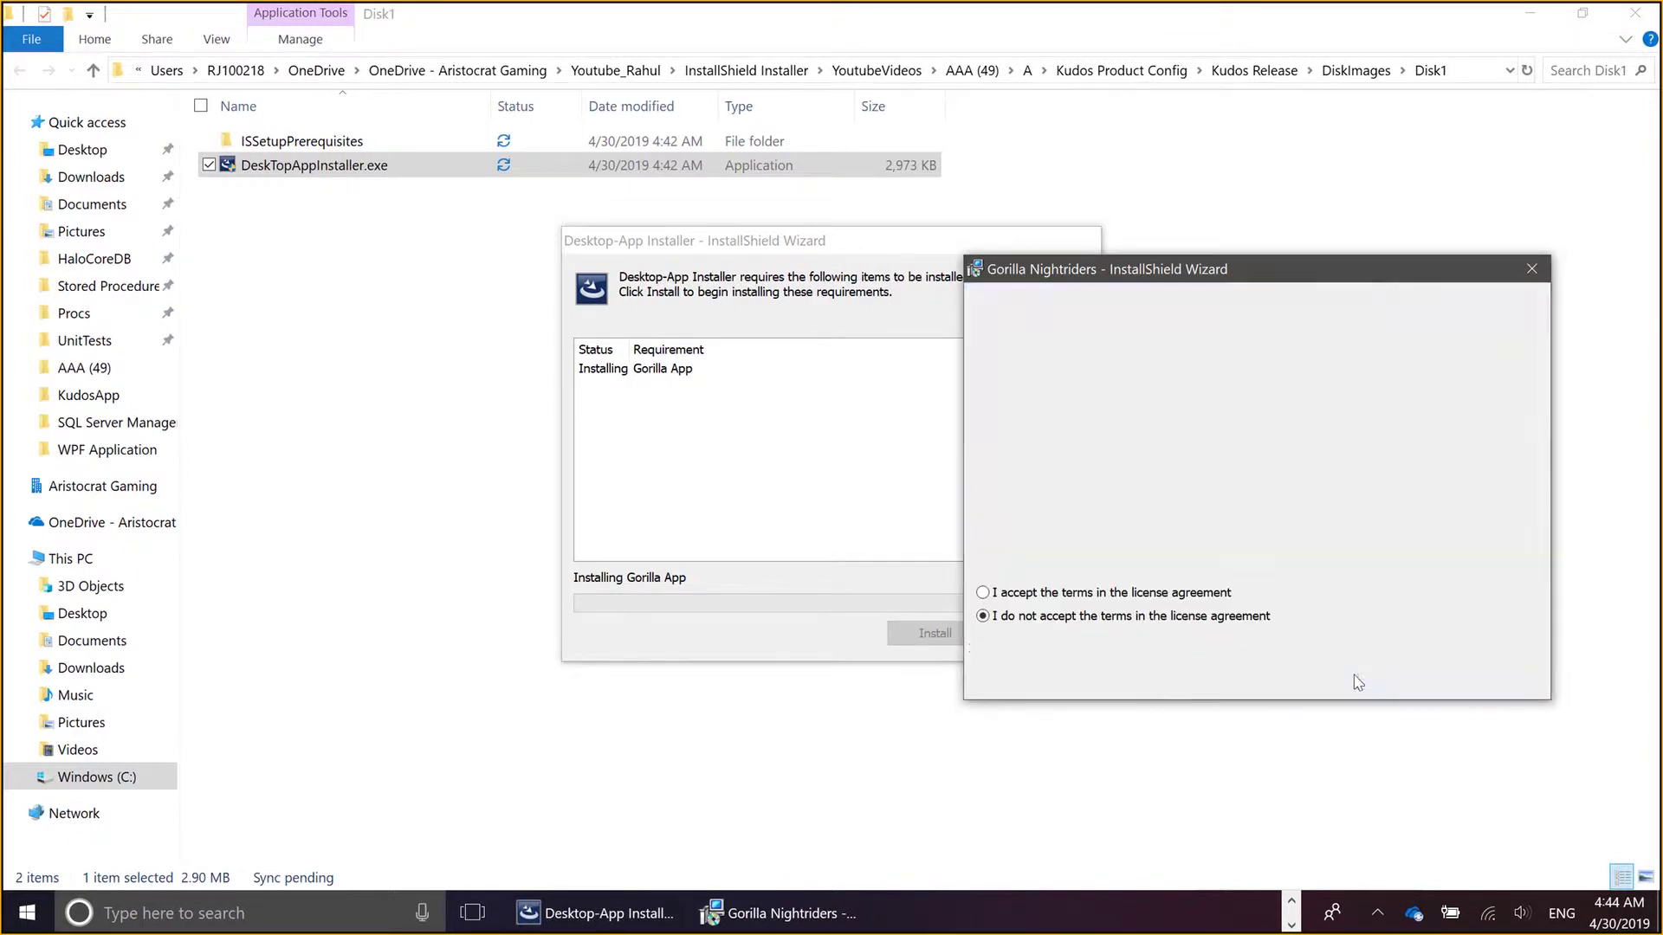
key("alt+a")
left_click(1356, 679)
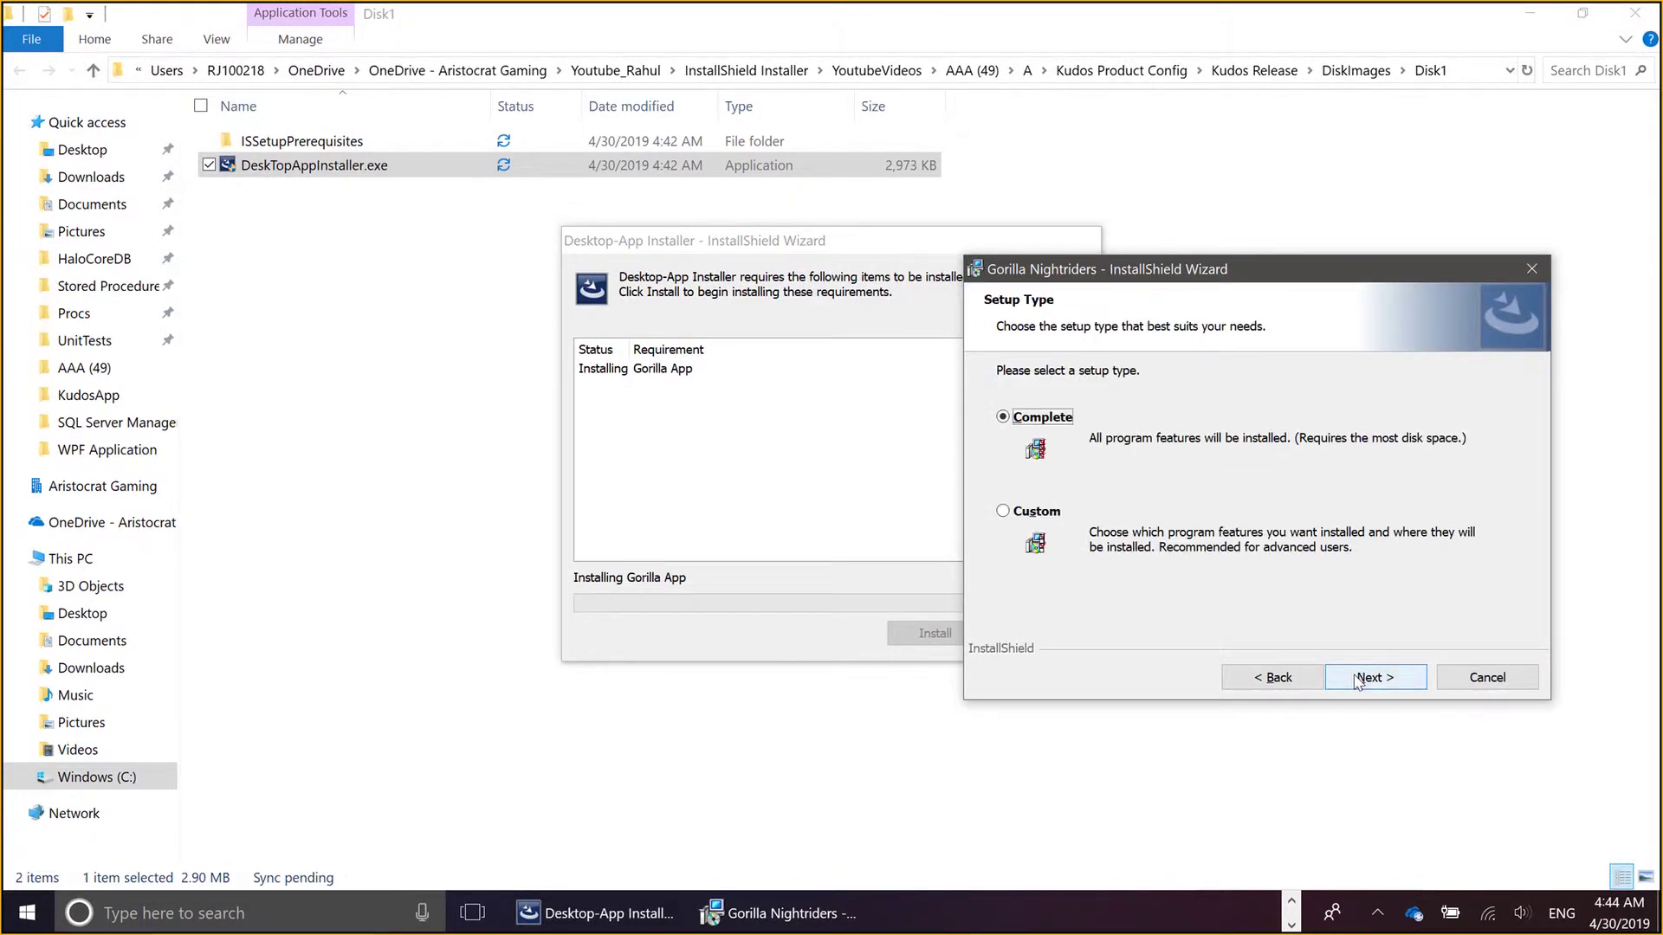
left_click(1356, 680)
left_click(1358, 682)
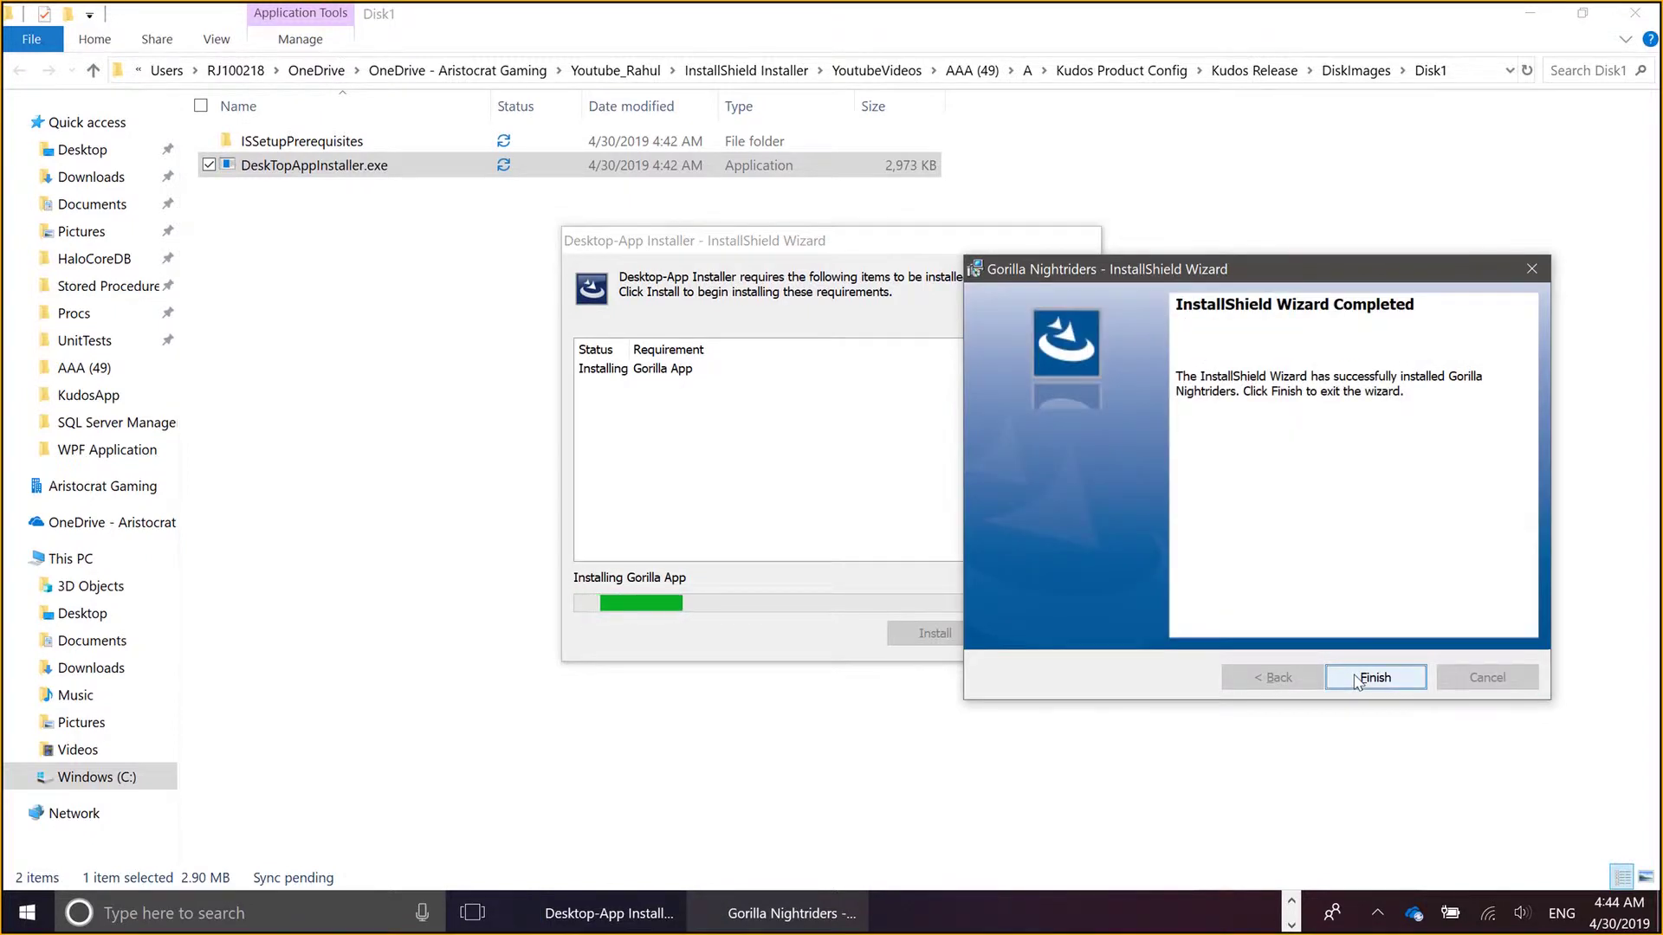
left_click(1374, 677)
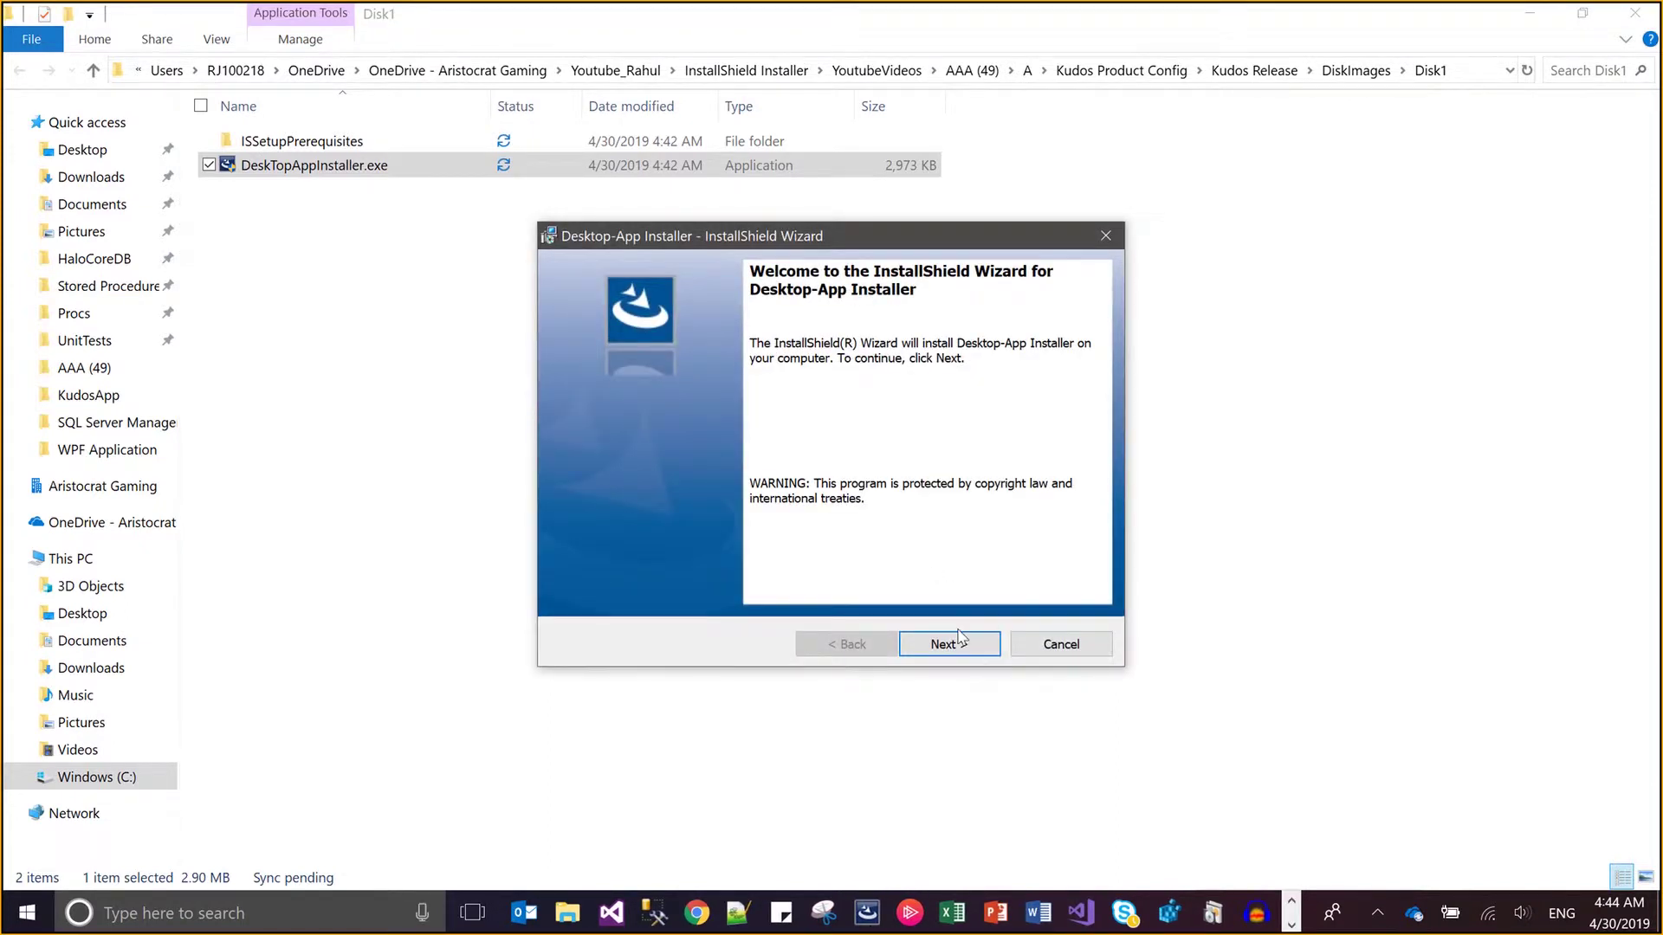
- Complete the Desktop-App Installer setup, accepting the license agreement and keeping the prefilled customer information and application configuration
left_click(951, 644)
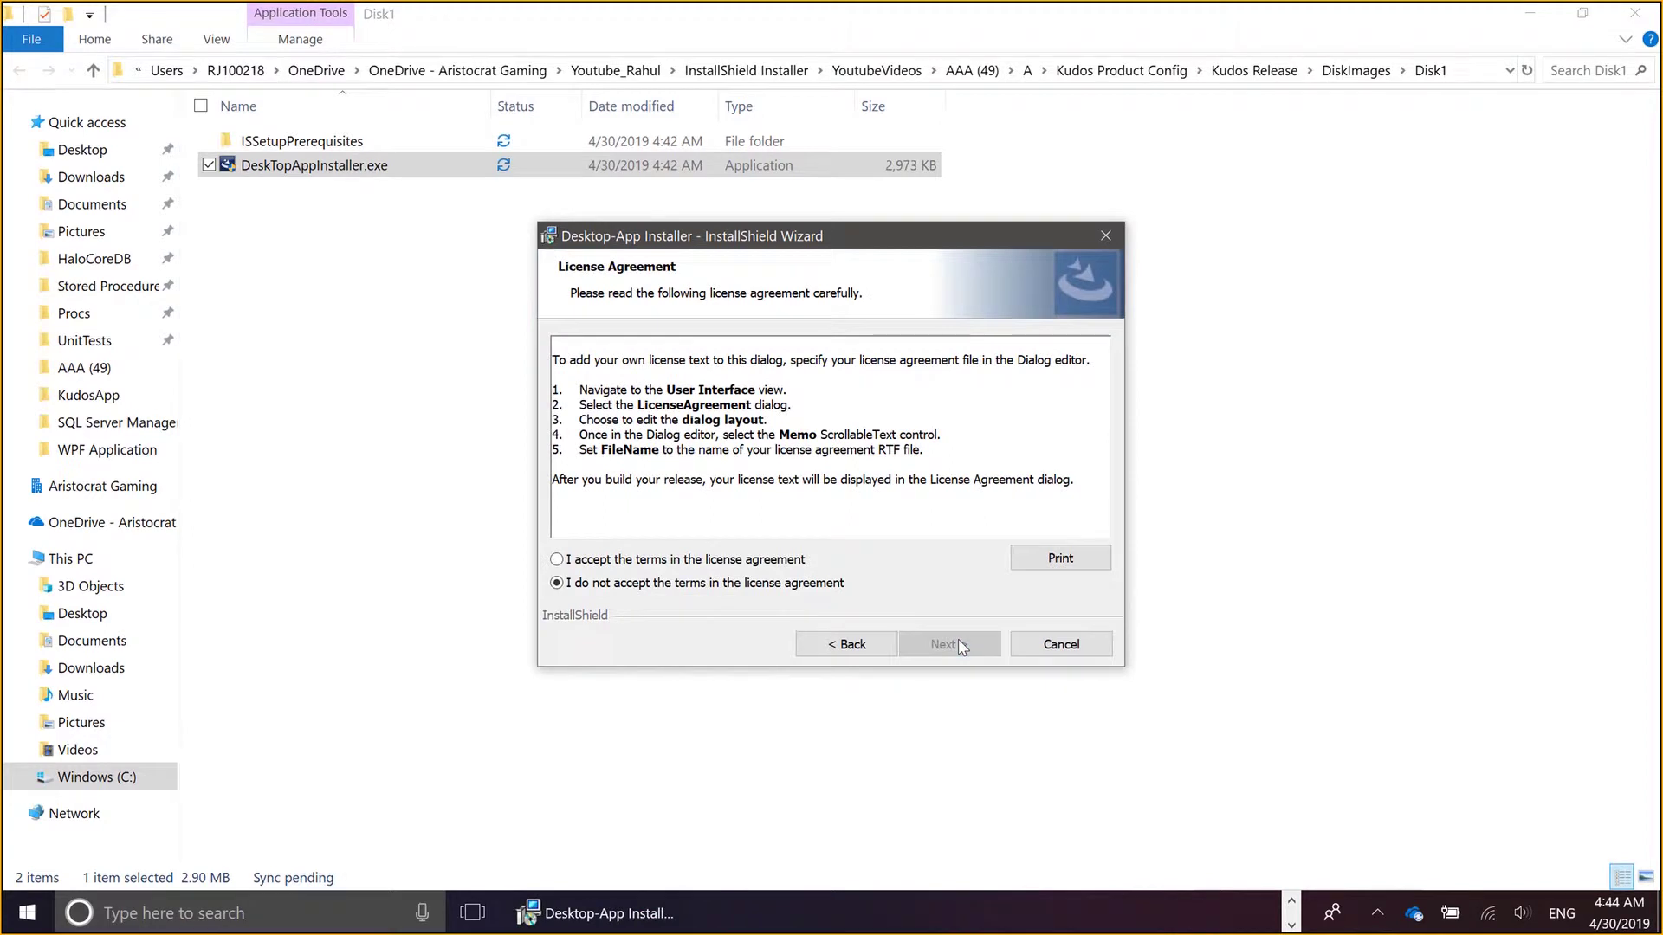
key("alt+a")
left_click(956, 645)
left_click(956, 645)
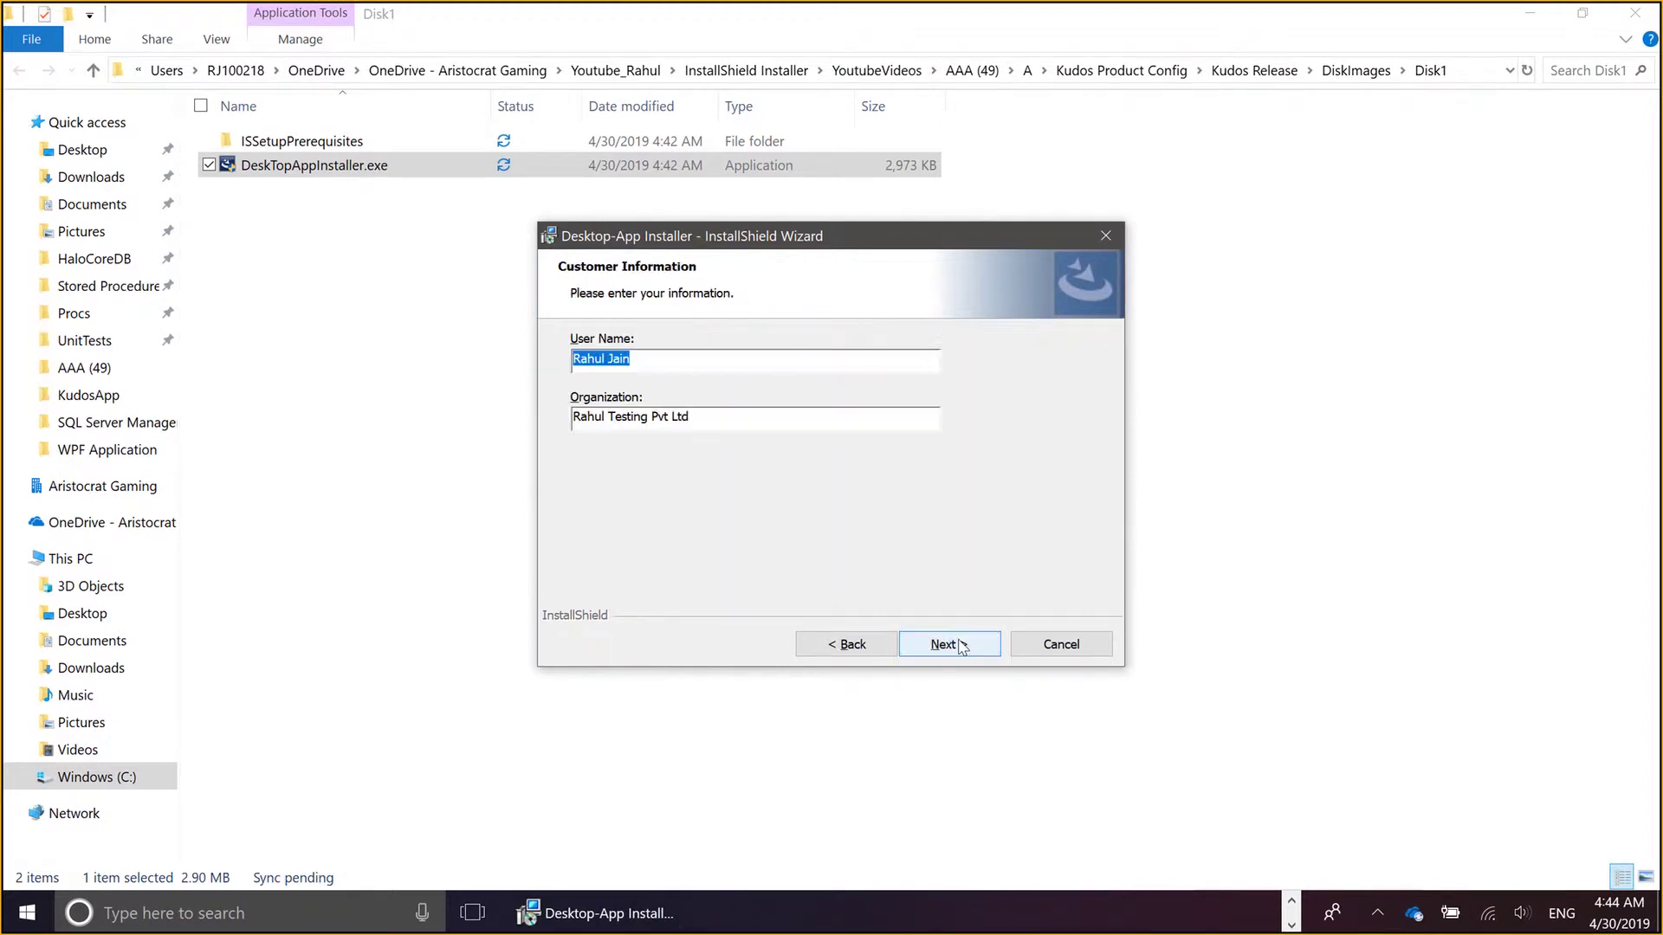
left_click(961, 646)
left_click(962, 646)
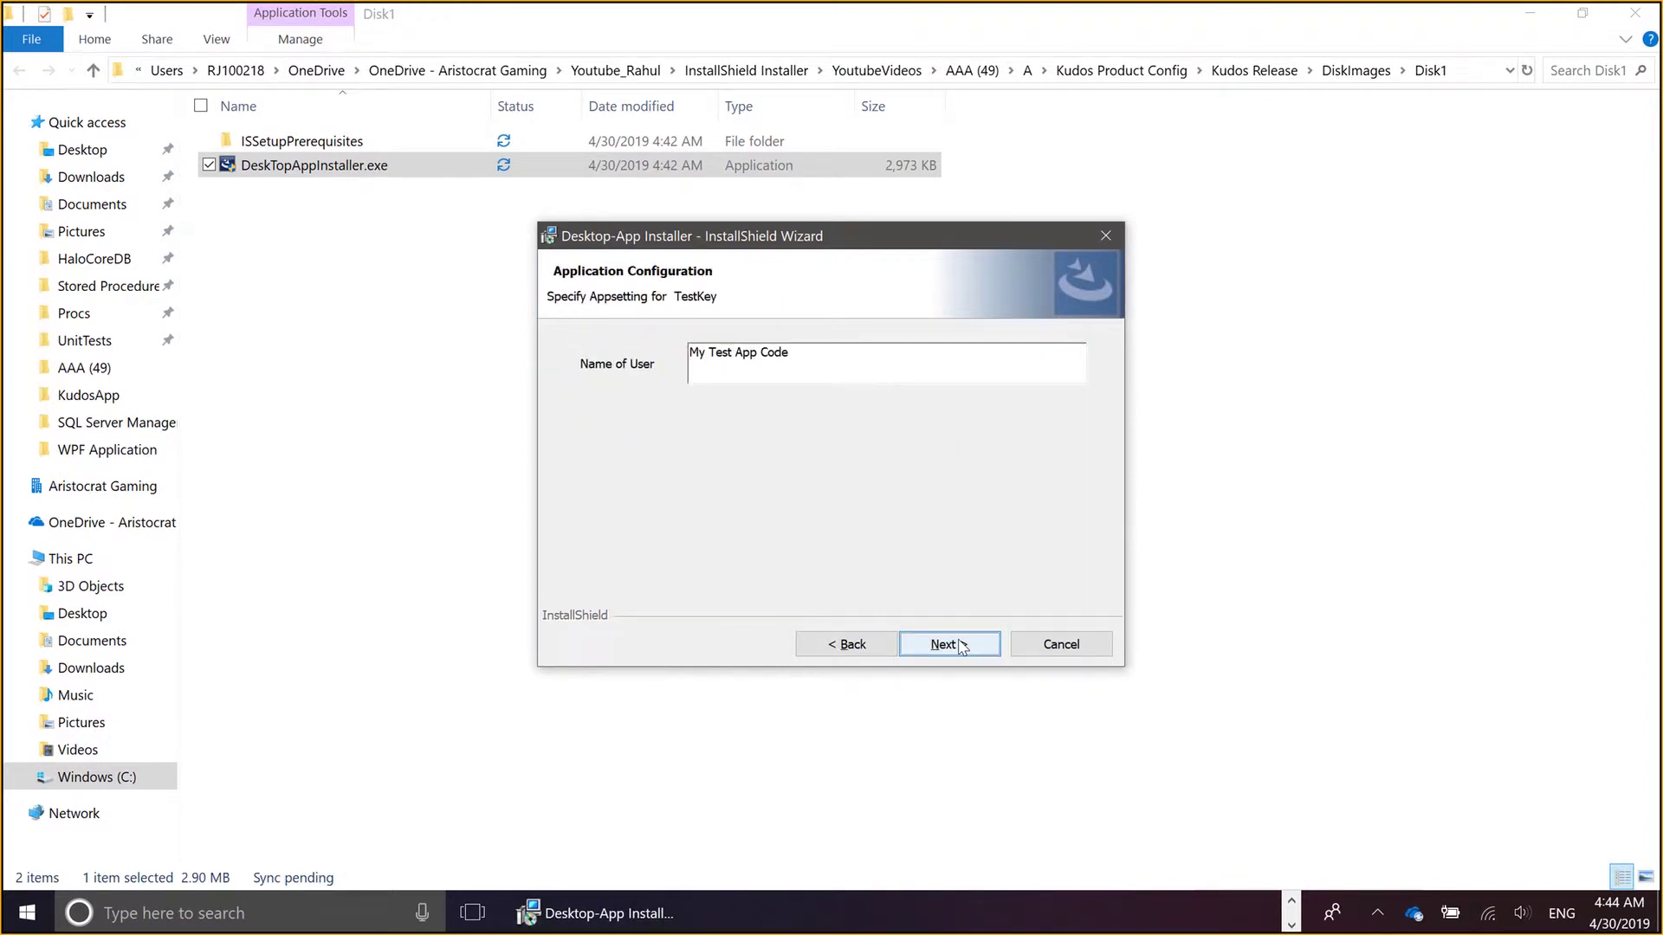
left_click(961, 646)
left_click(961, 646)
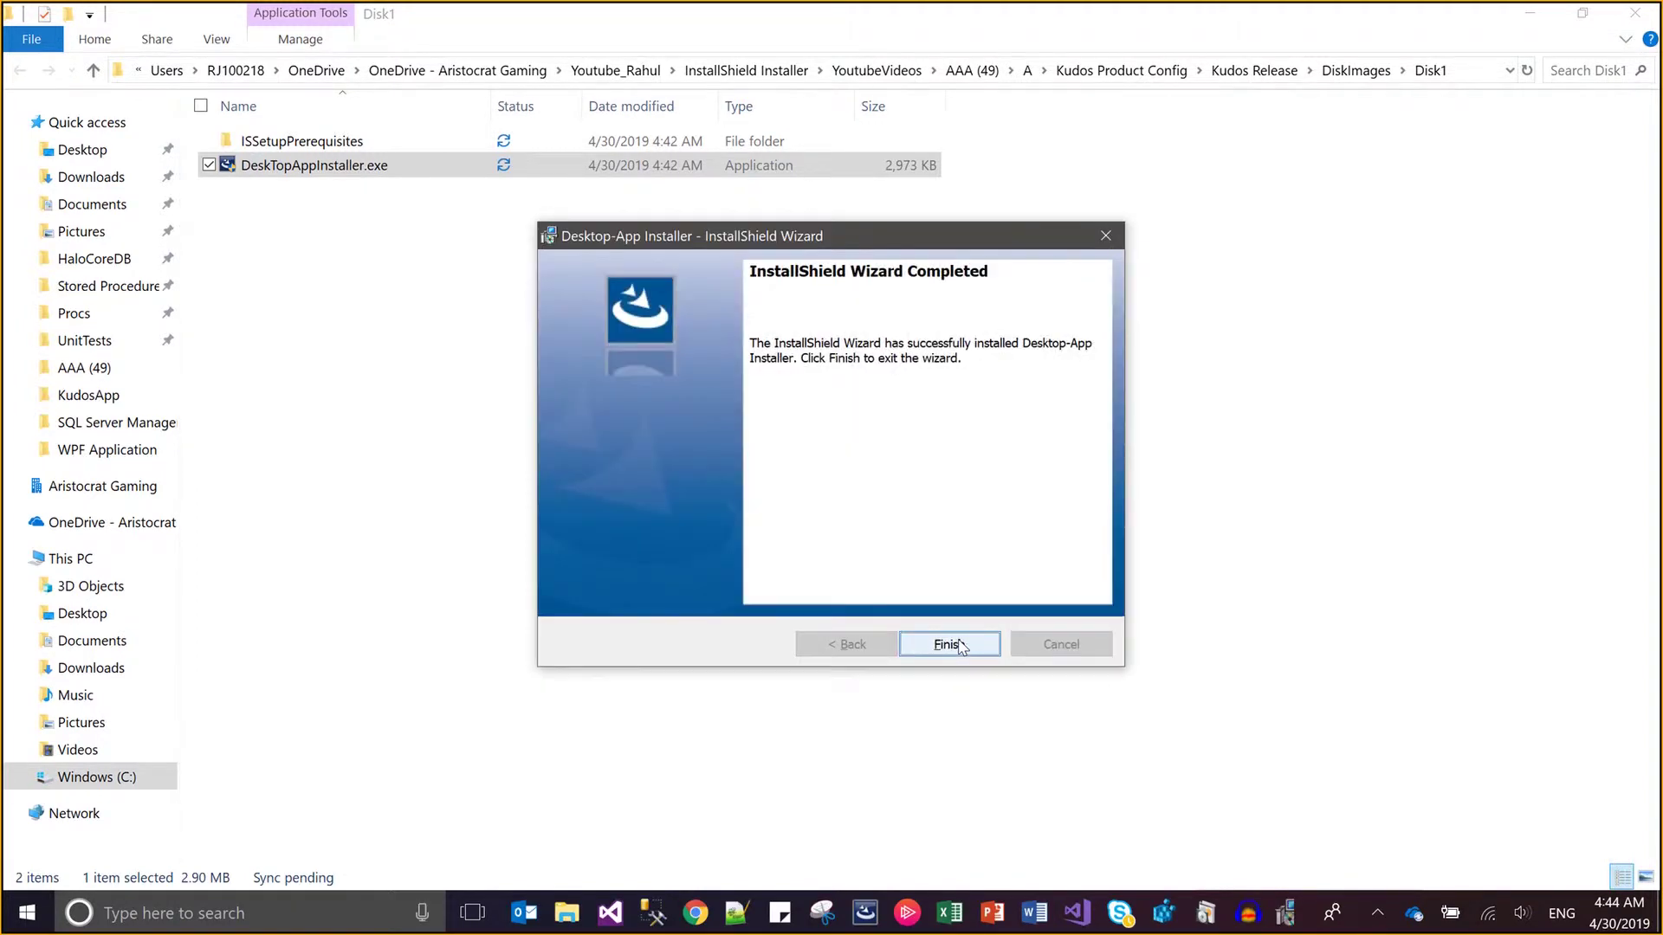
left_click(948, 645)
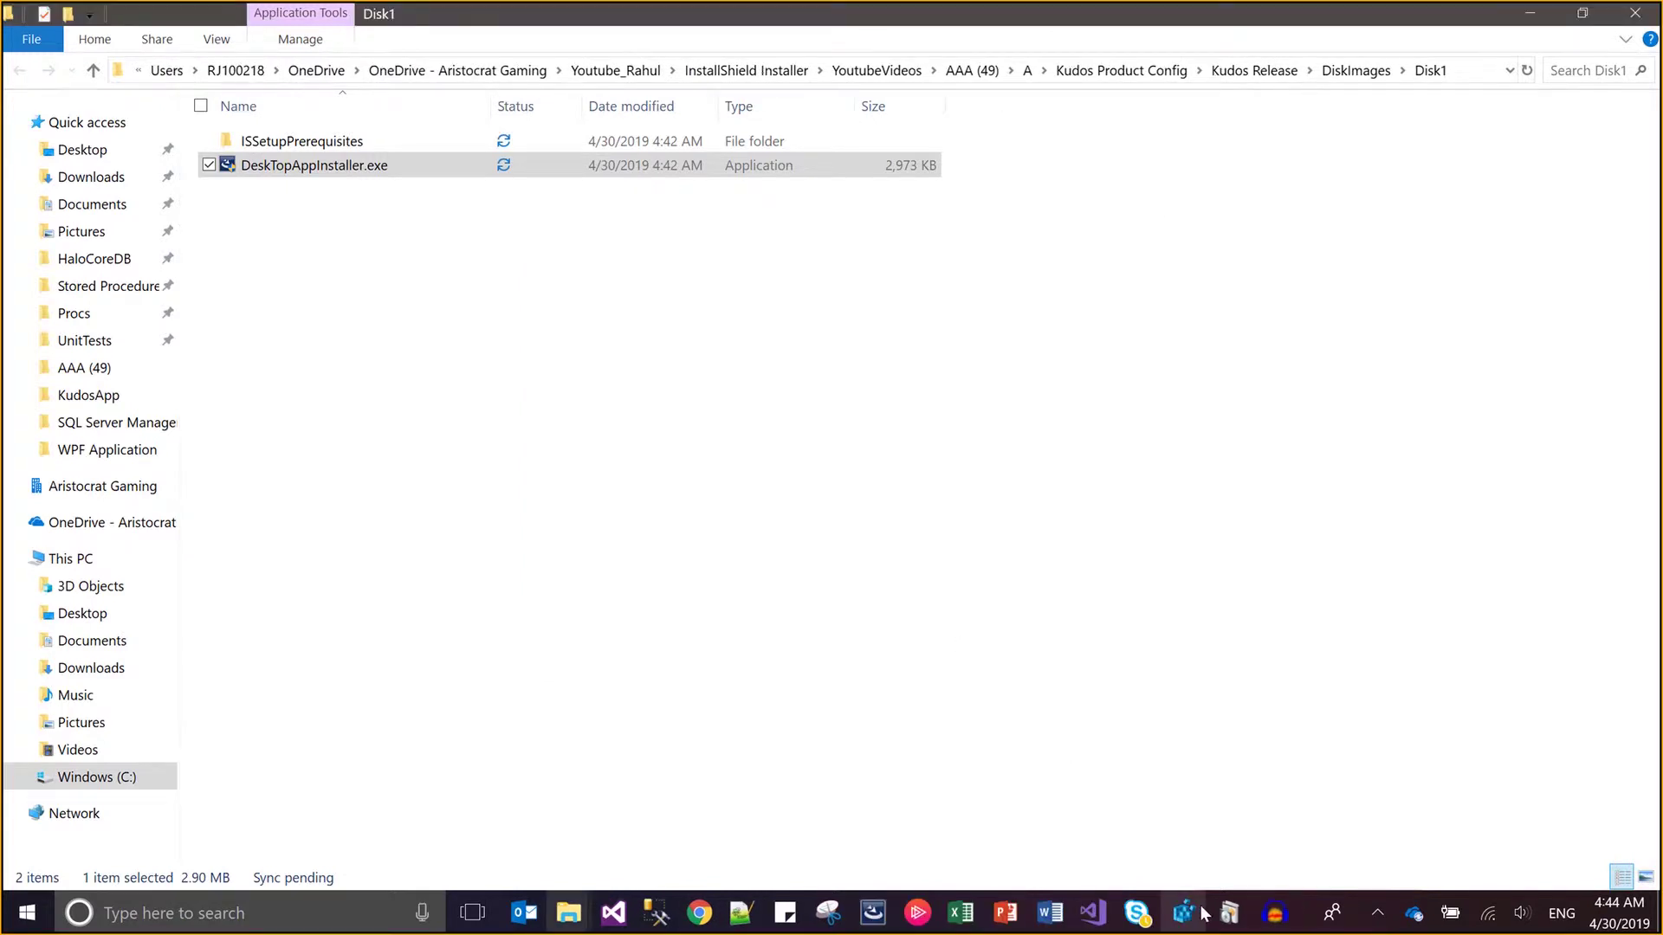
- Check the values of the Gorilla key under HKEY_LOCAL_MACHINE\SOFTWARE in Registry Editor, then minimize it
left_click(1193, 914)
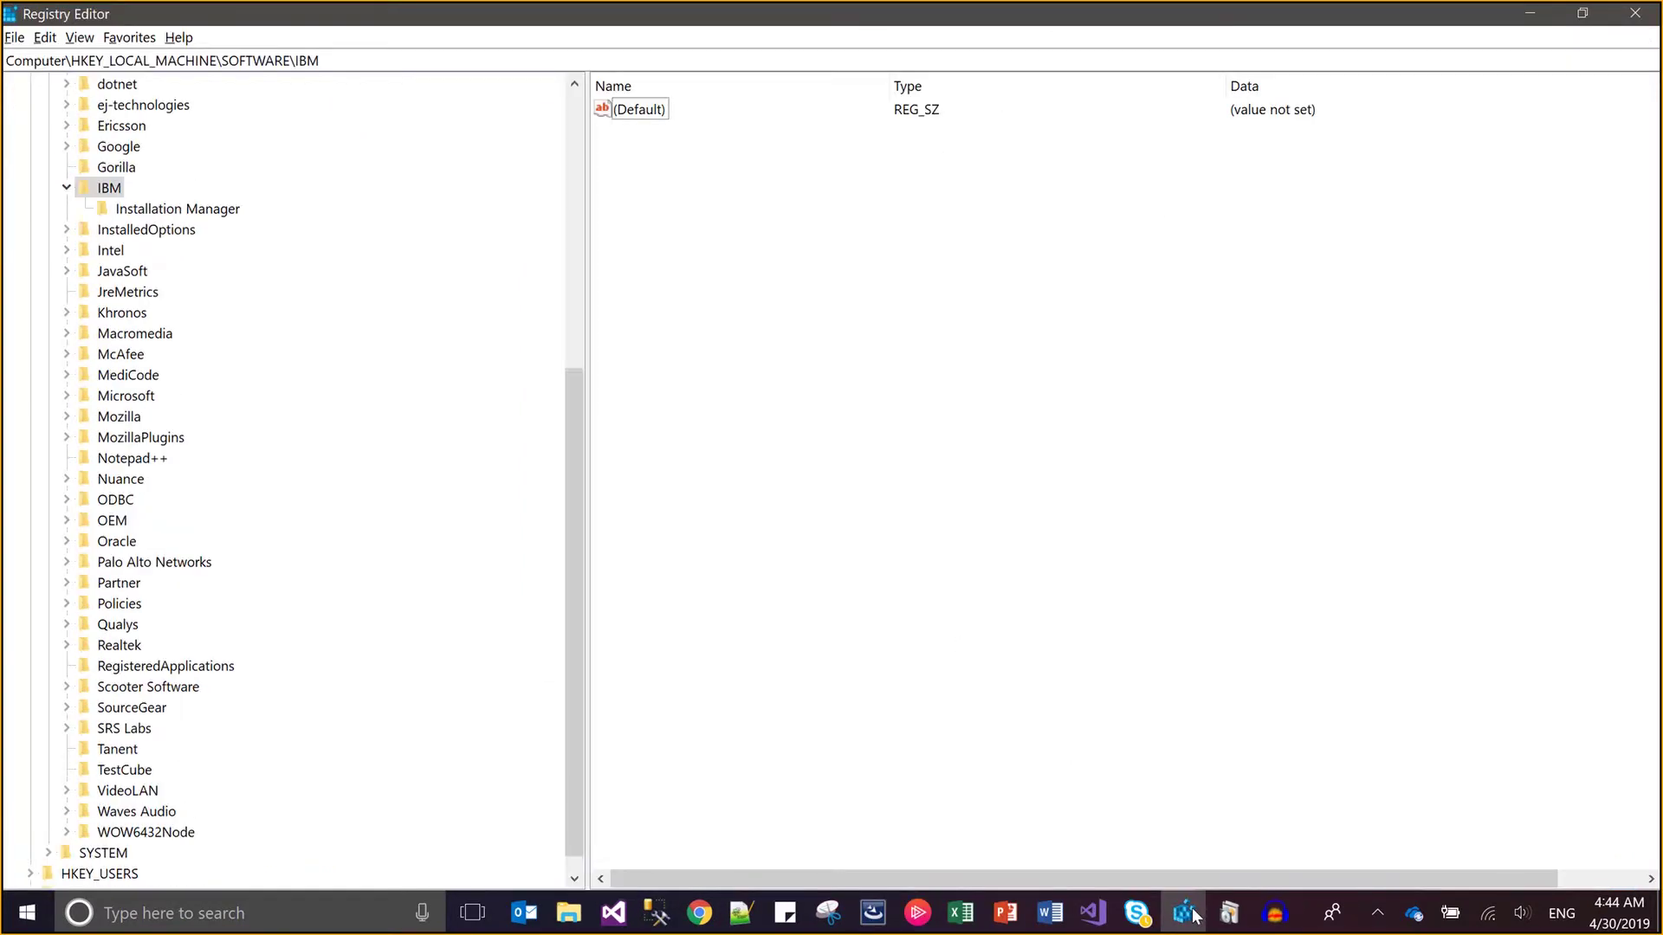
left_click(114, 169)
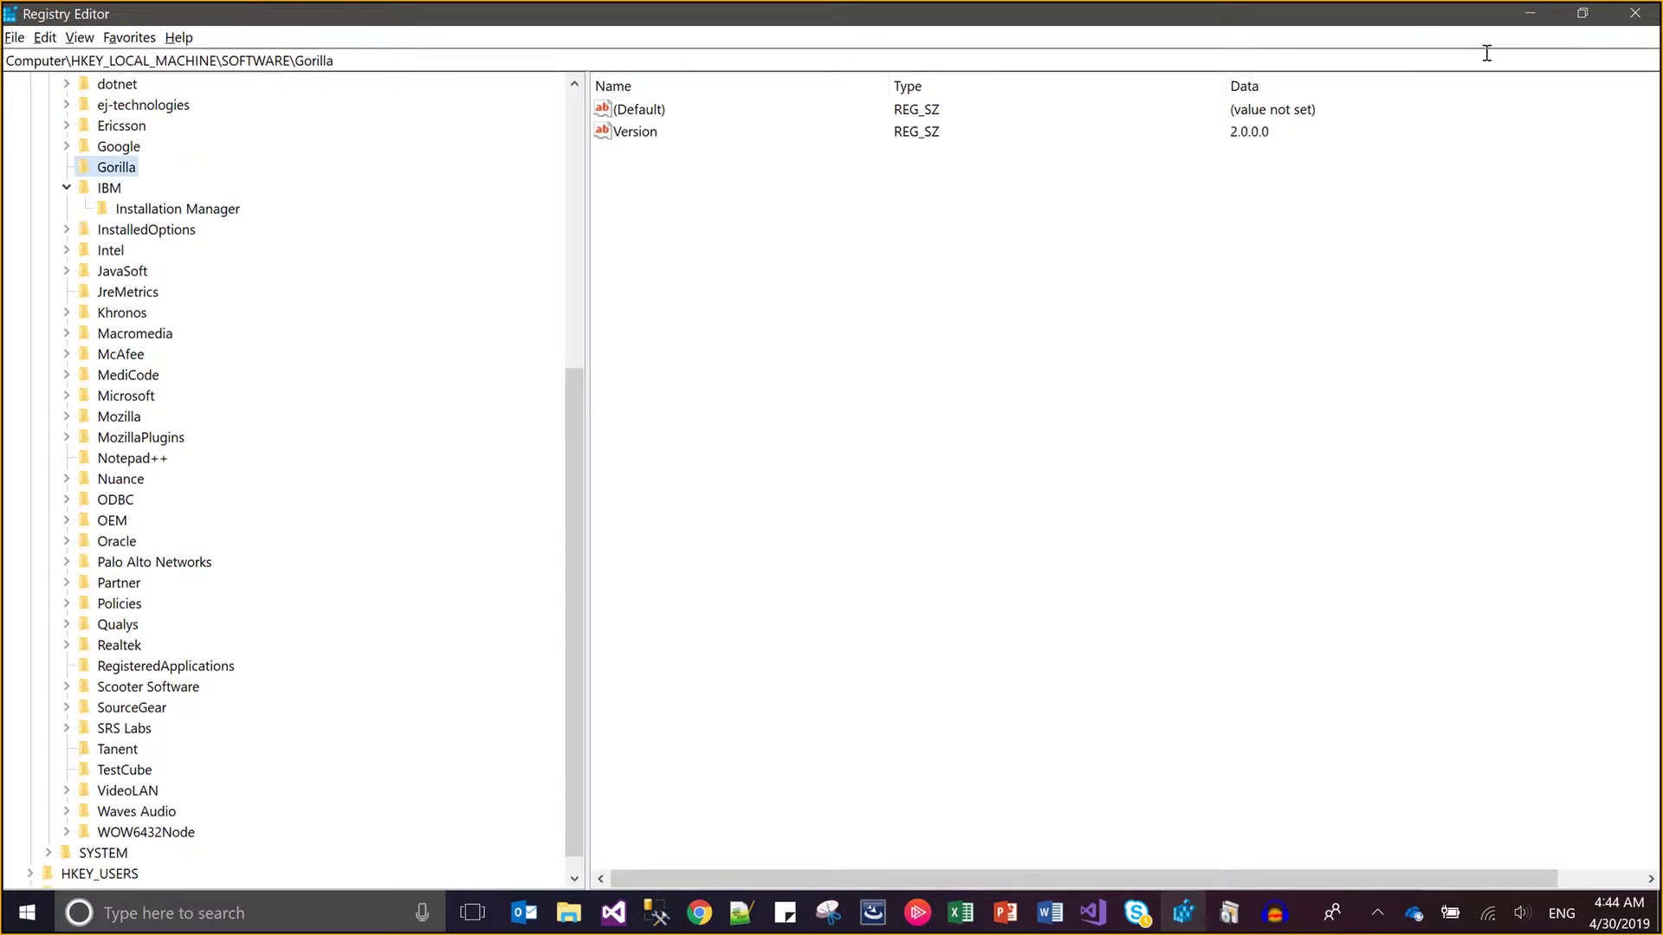
left_click(1531, 14)
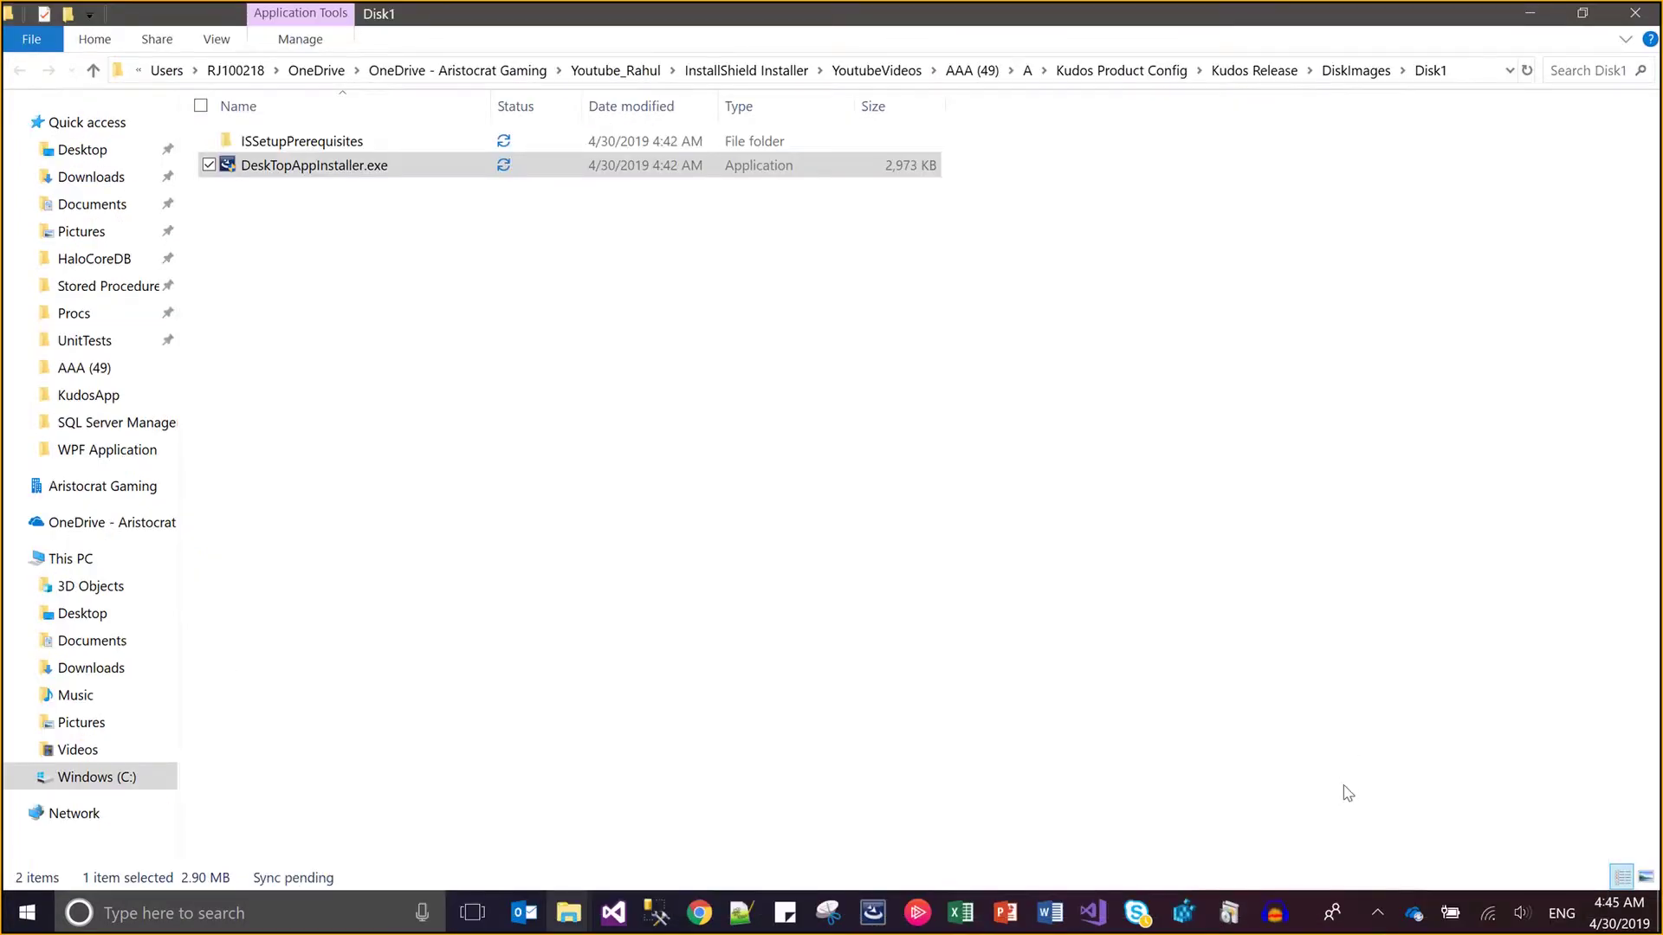
- Refresh the installed programs in Programs and Features and check the Desktop-App Installer and Gorilla Nightriders entries
left_click(1233, 918)
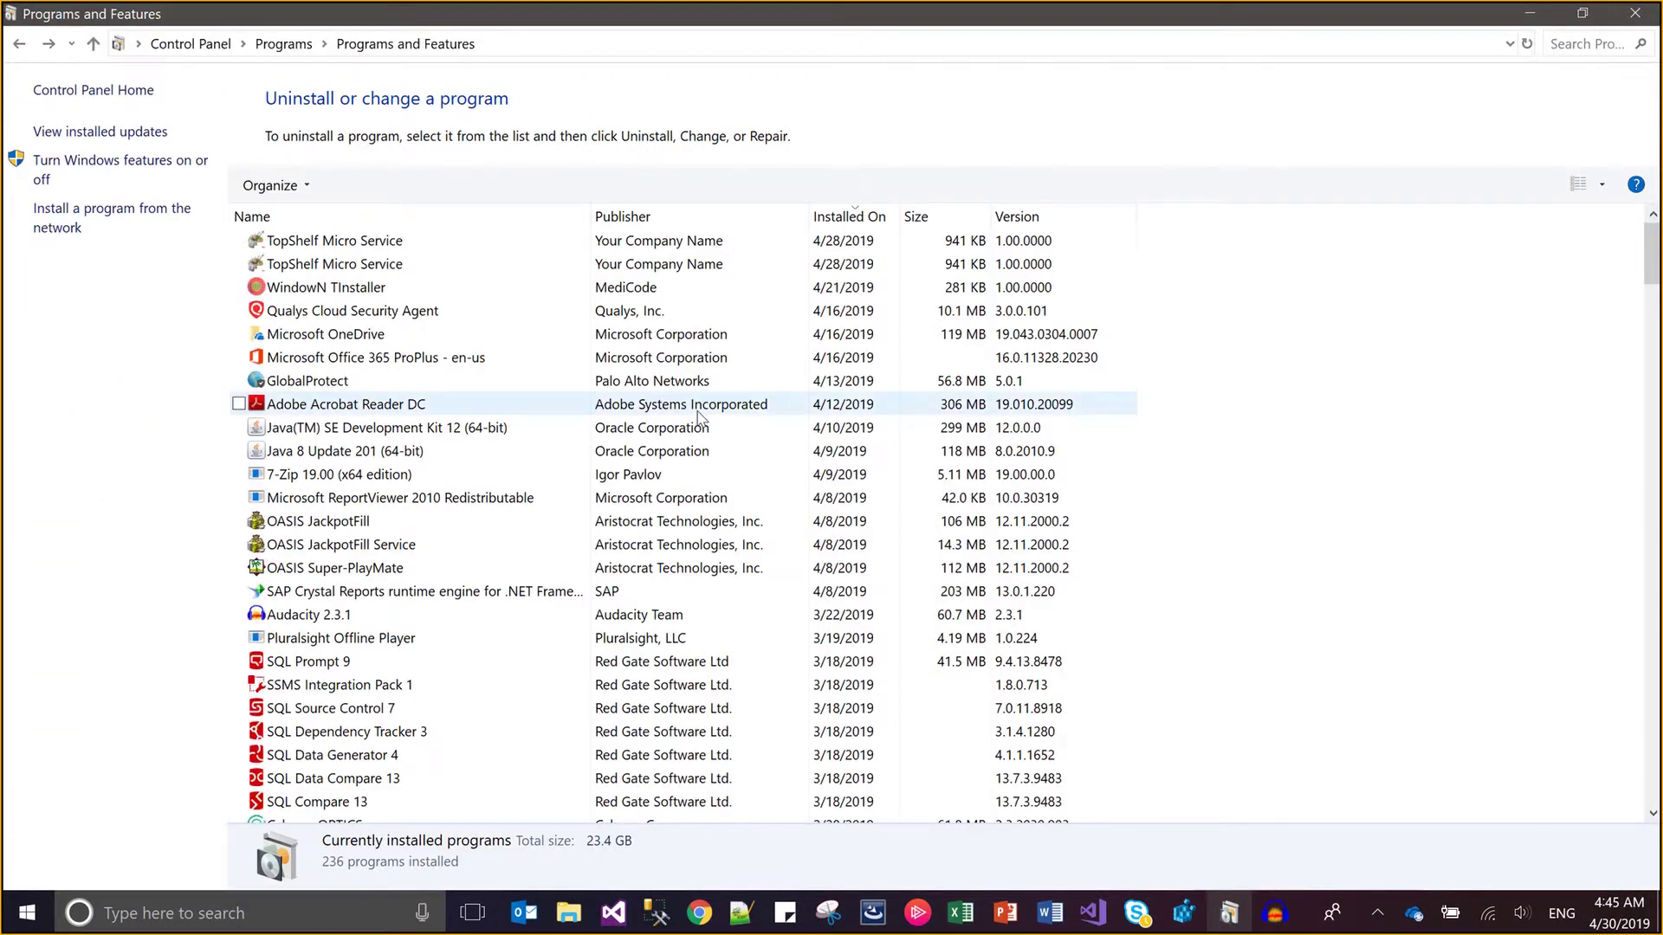
left_click(611, 338)
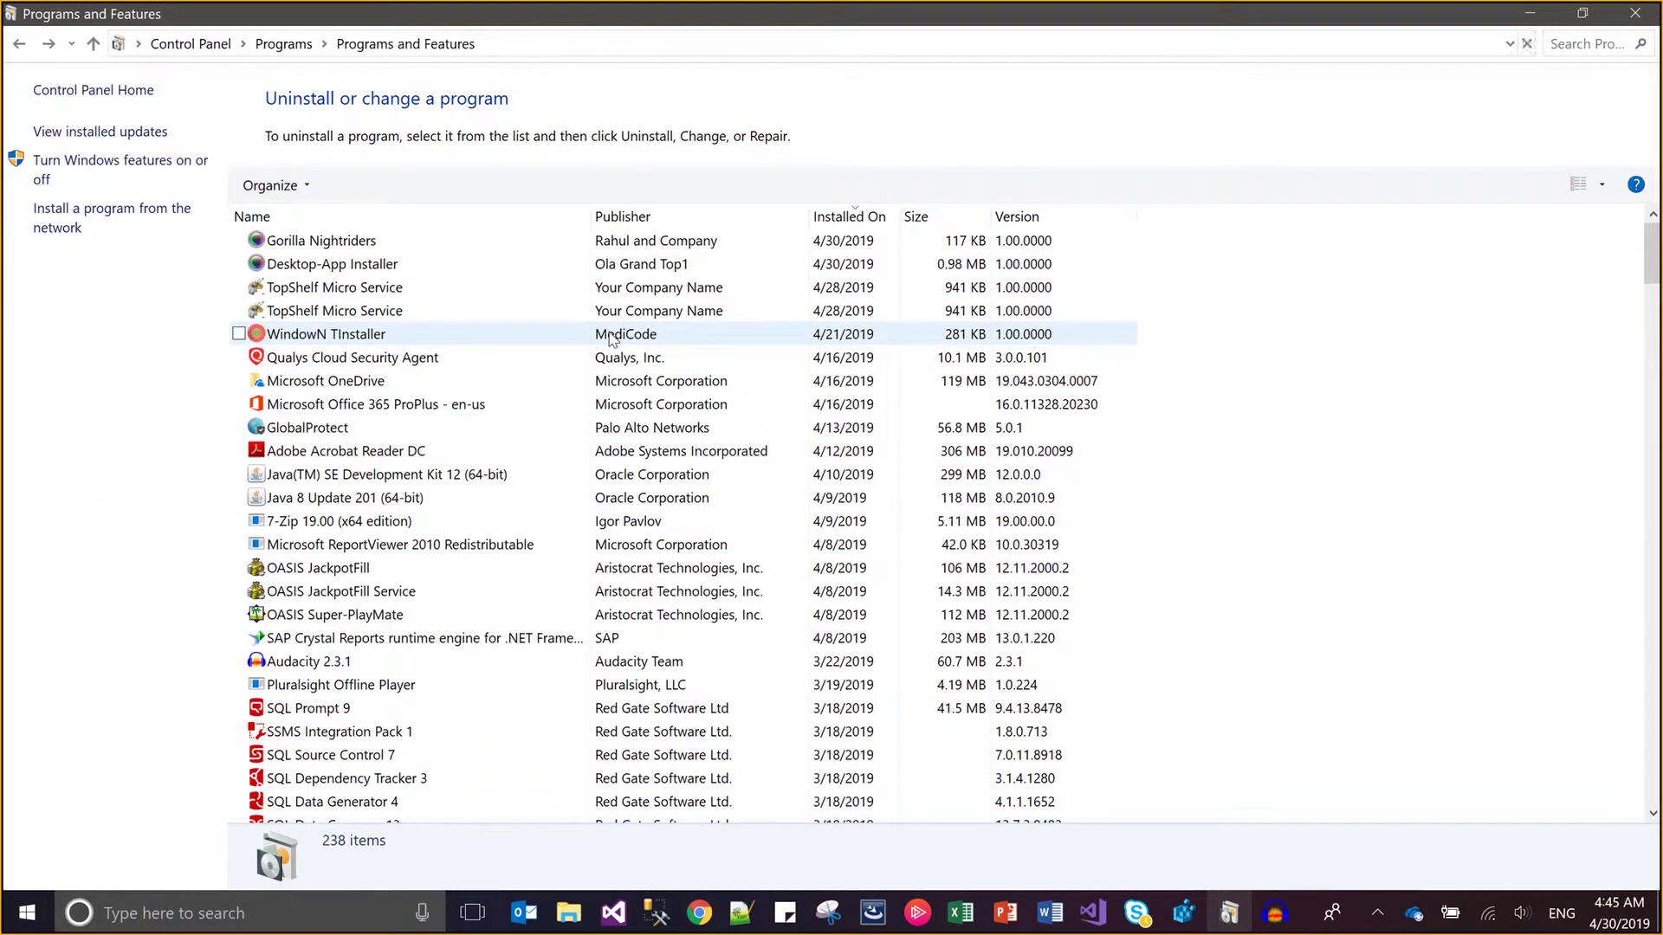
key("Down")
key("Down")
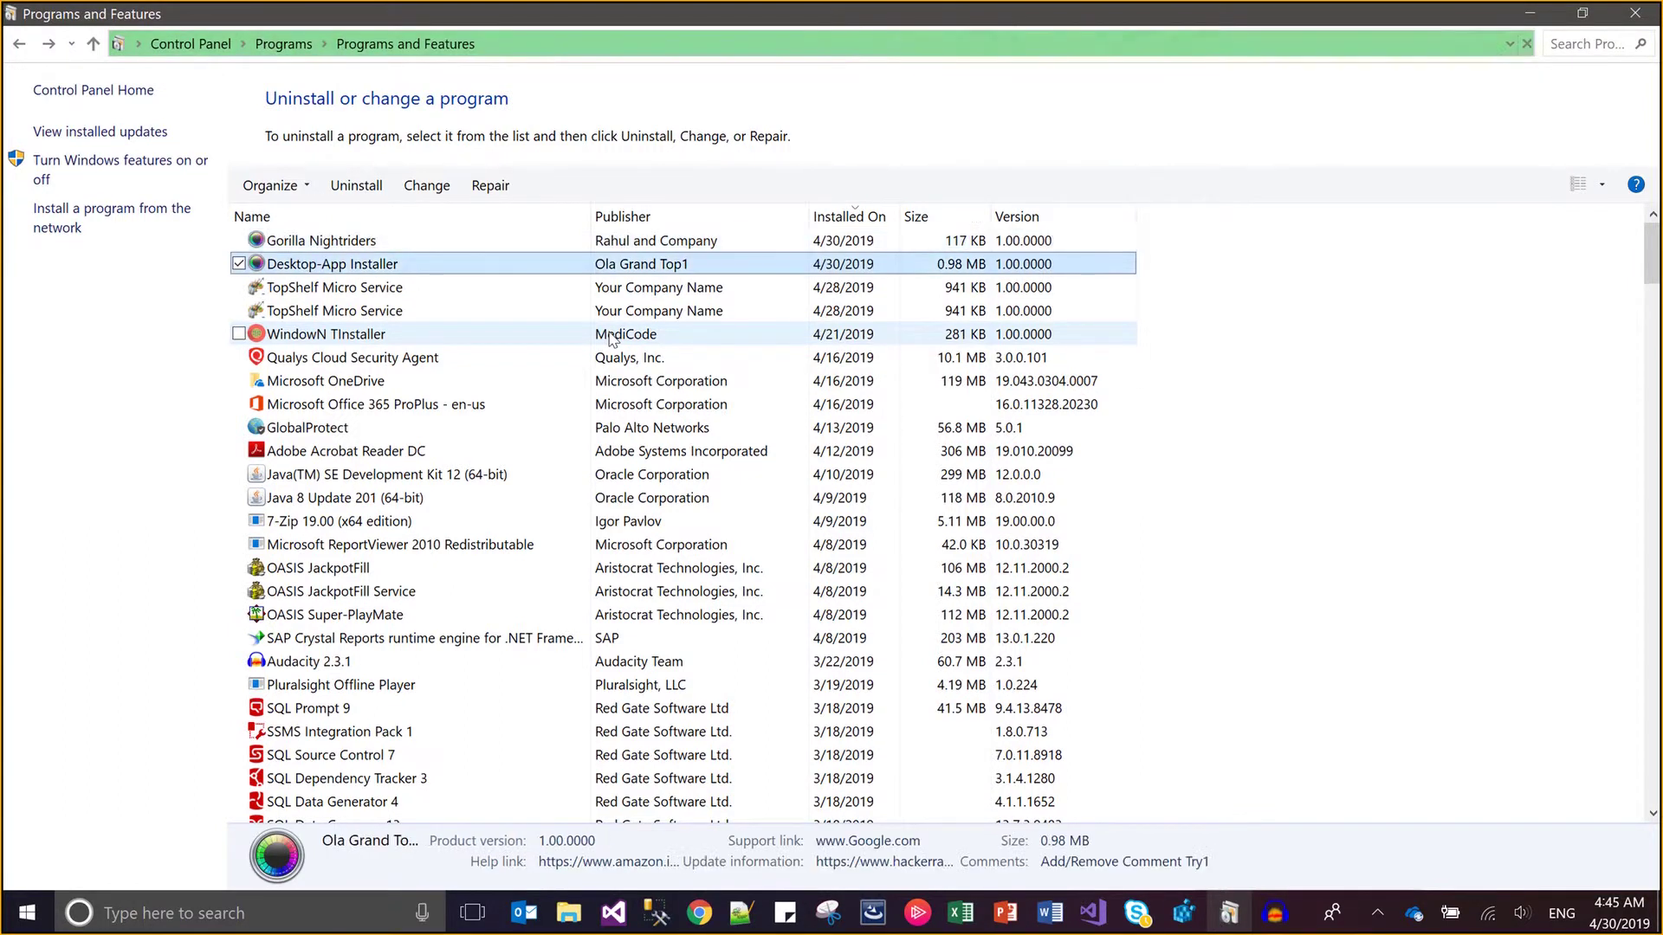
key("Up")
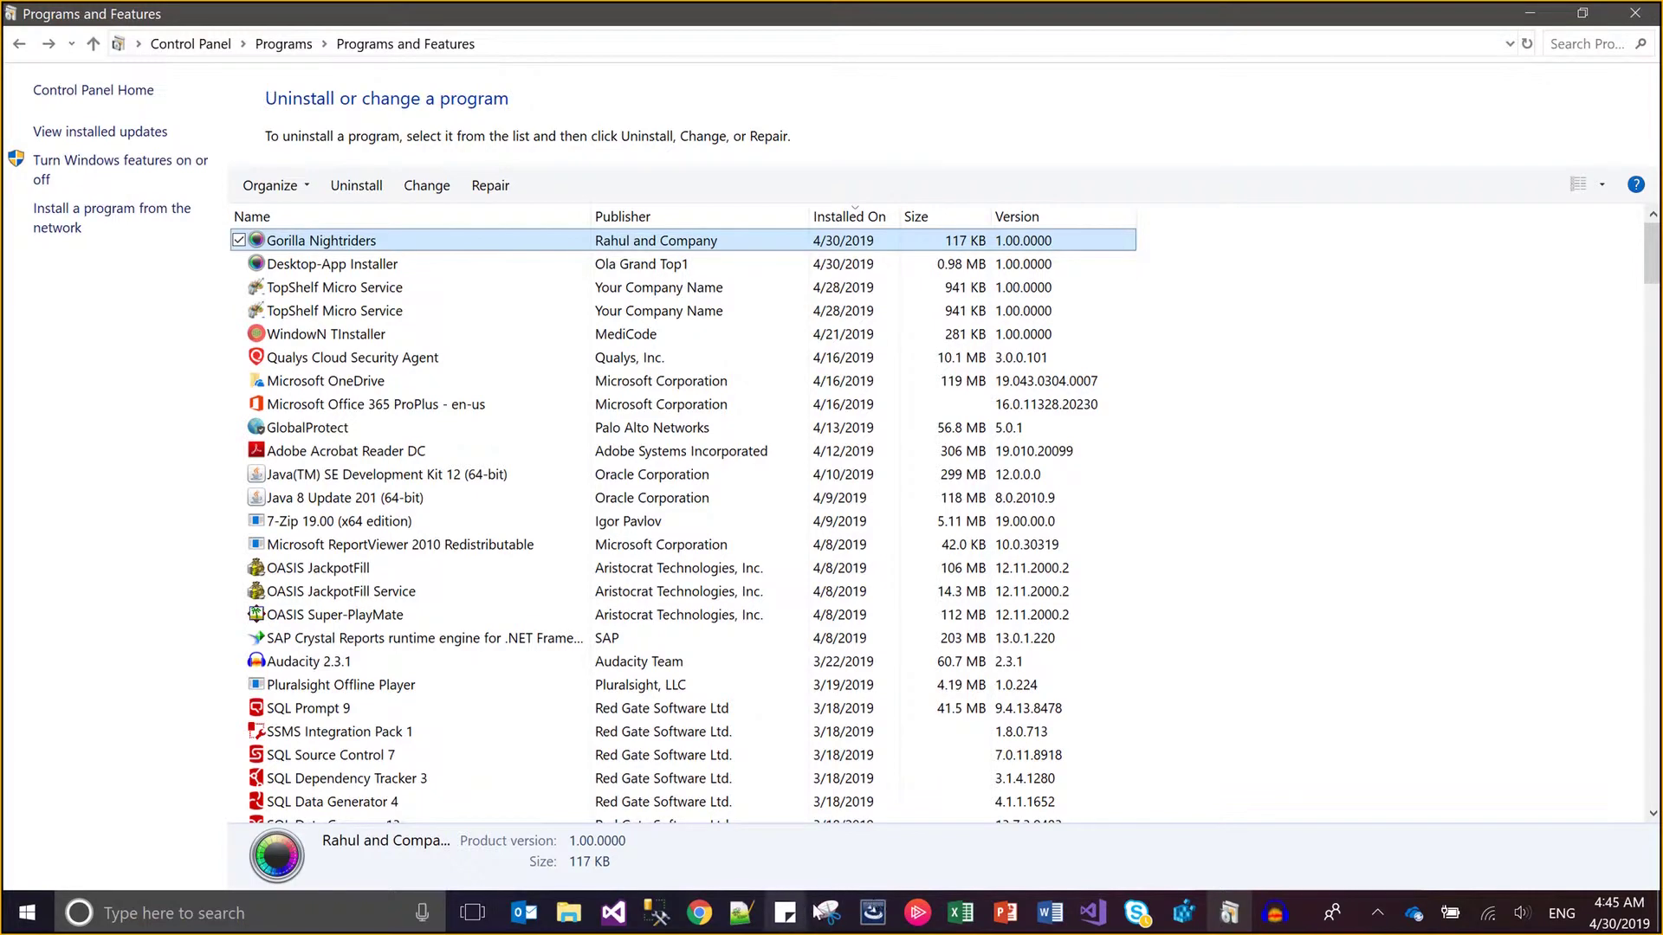
- Switch back to the DeskTopAppInstaller project in InstallShield, close the build output, and reopen the Redistributables view
left_click(874, 918)
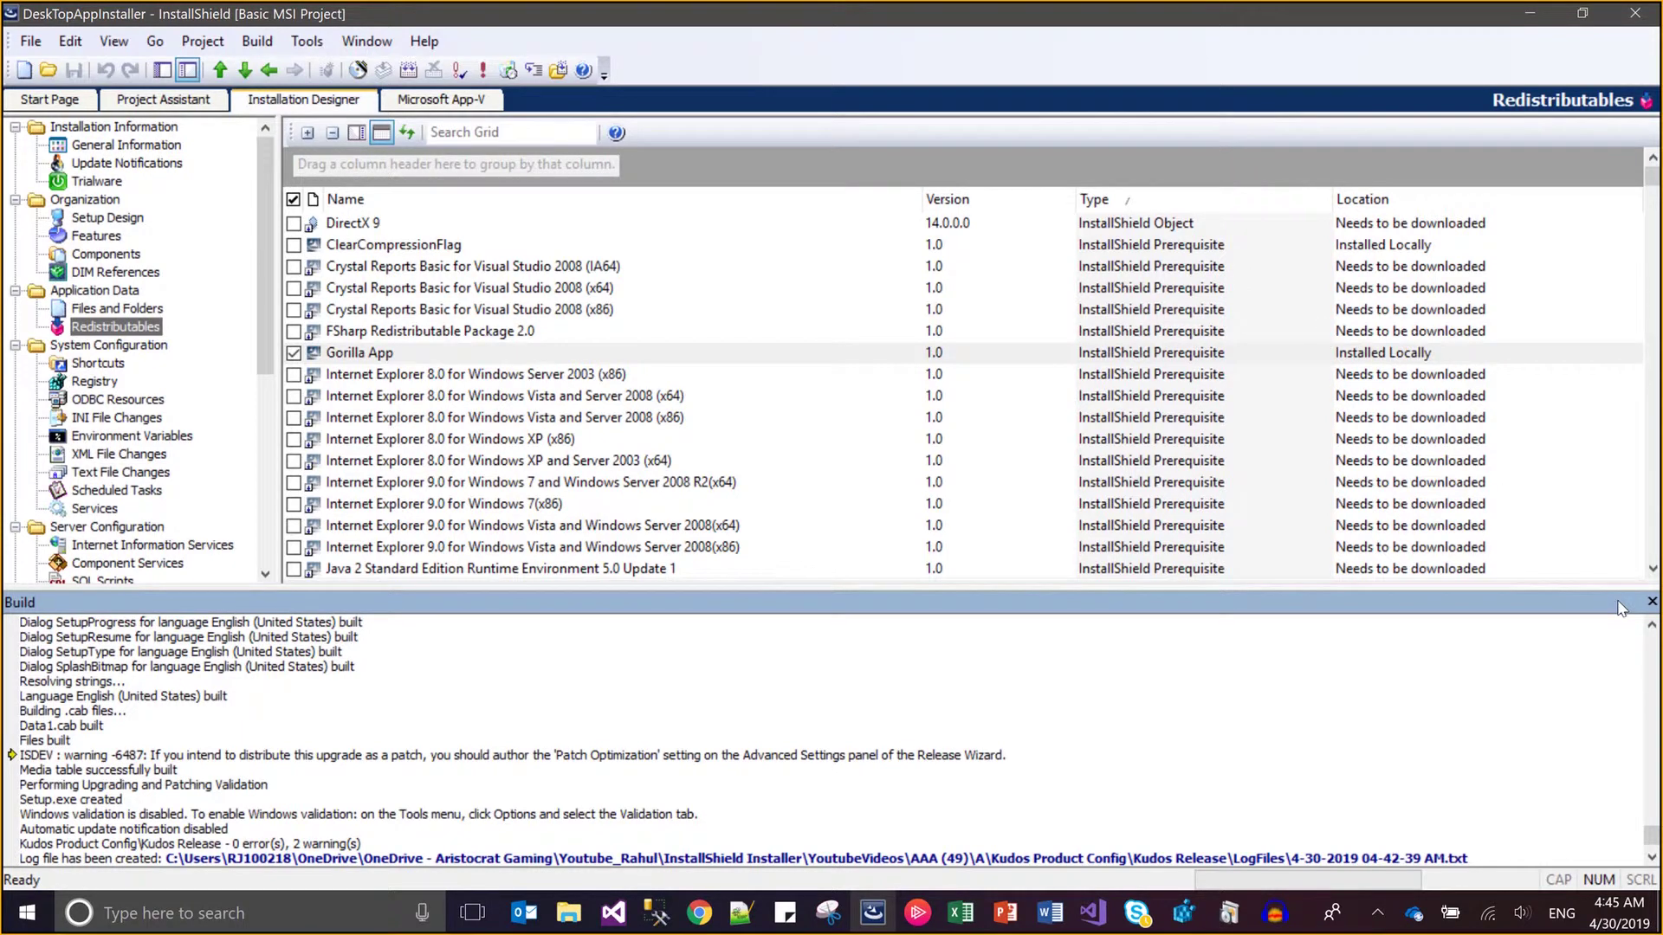
left_click(1652, 601)
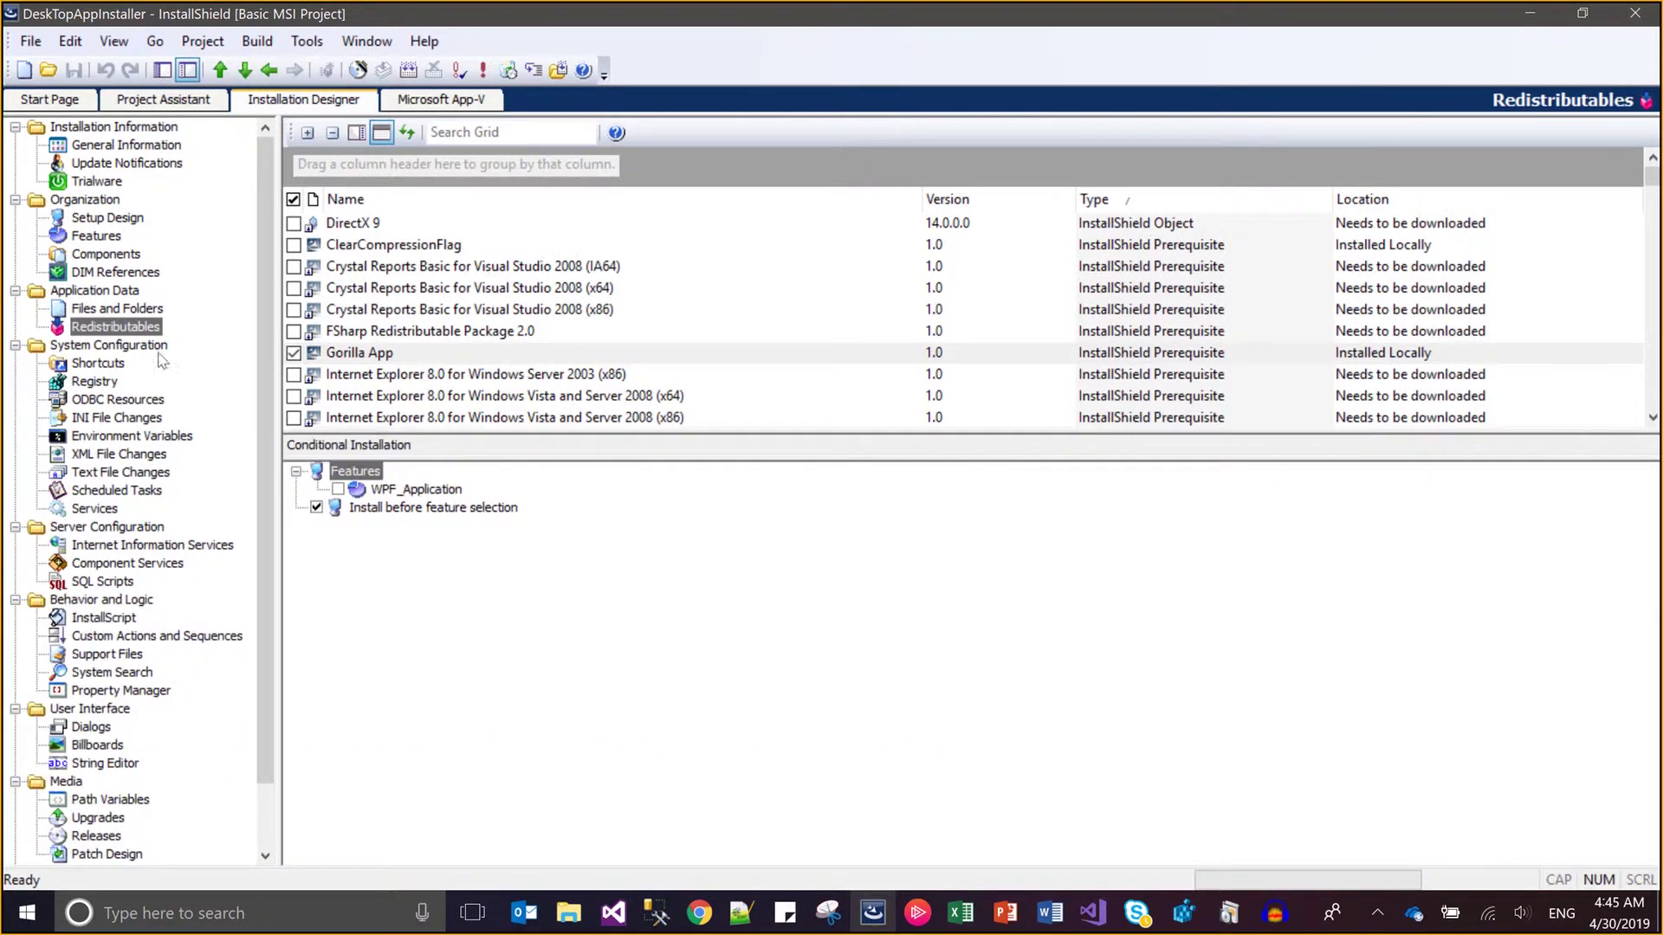
left_click(115, 360)
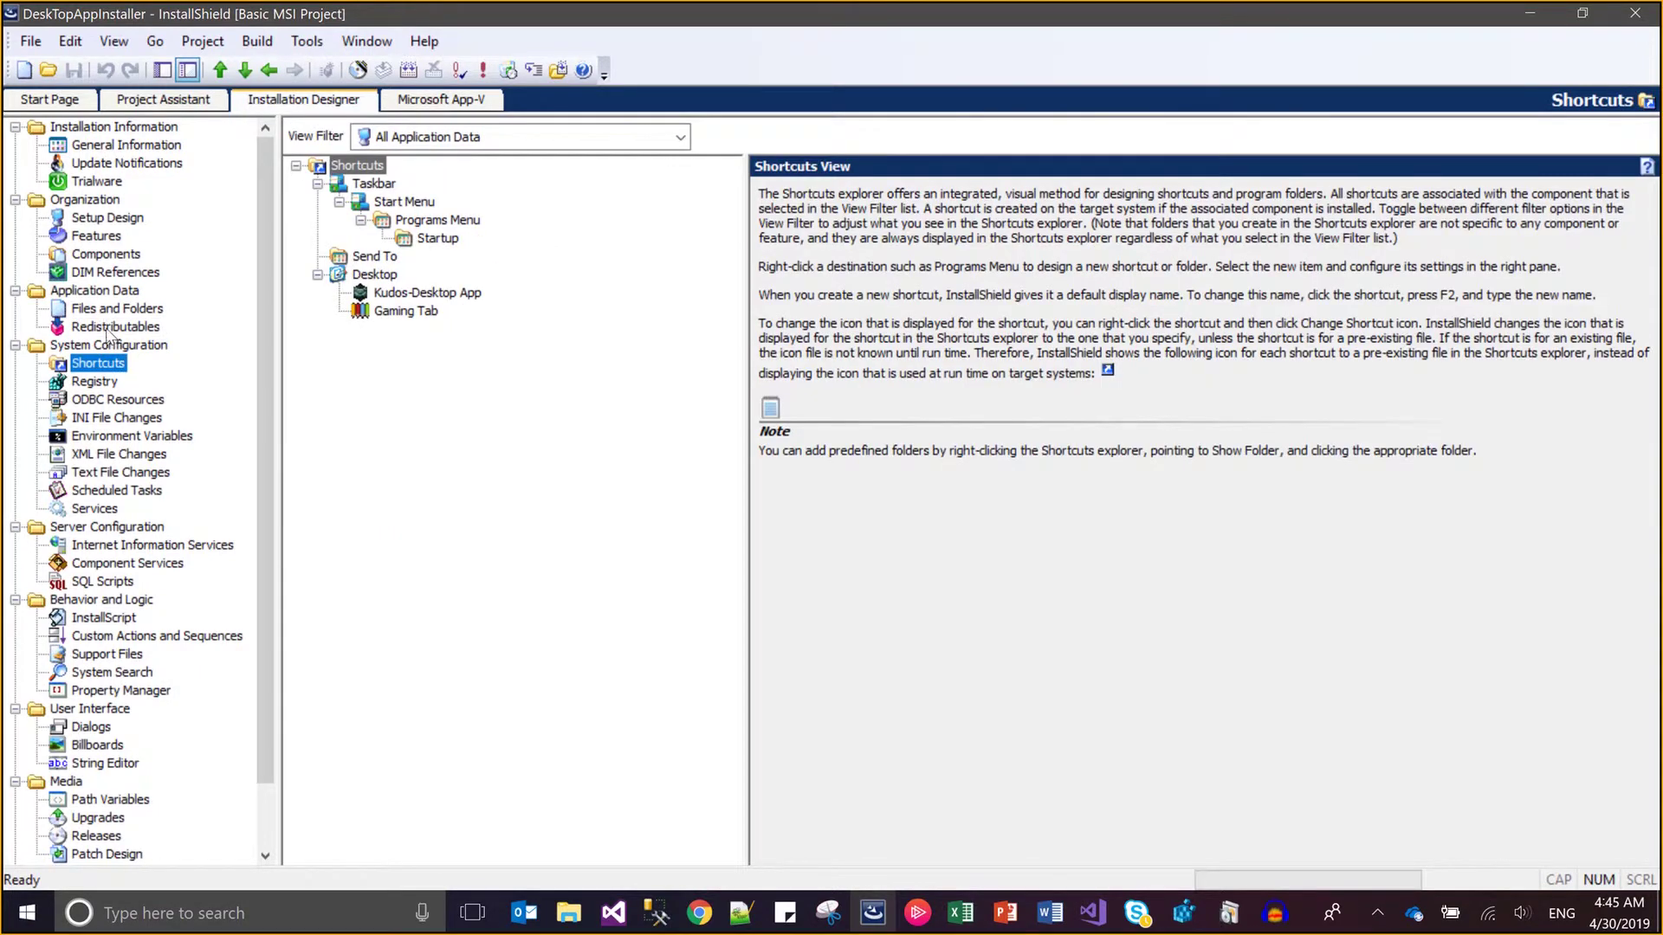
left_click(108, 330)
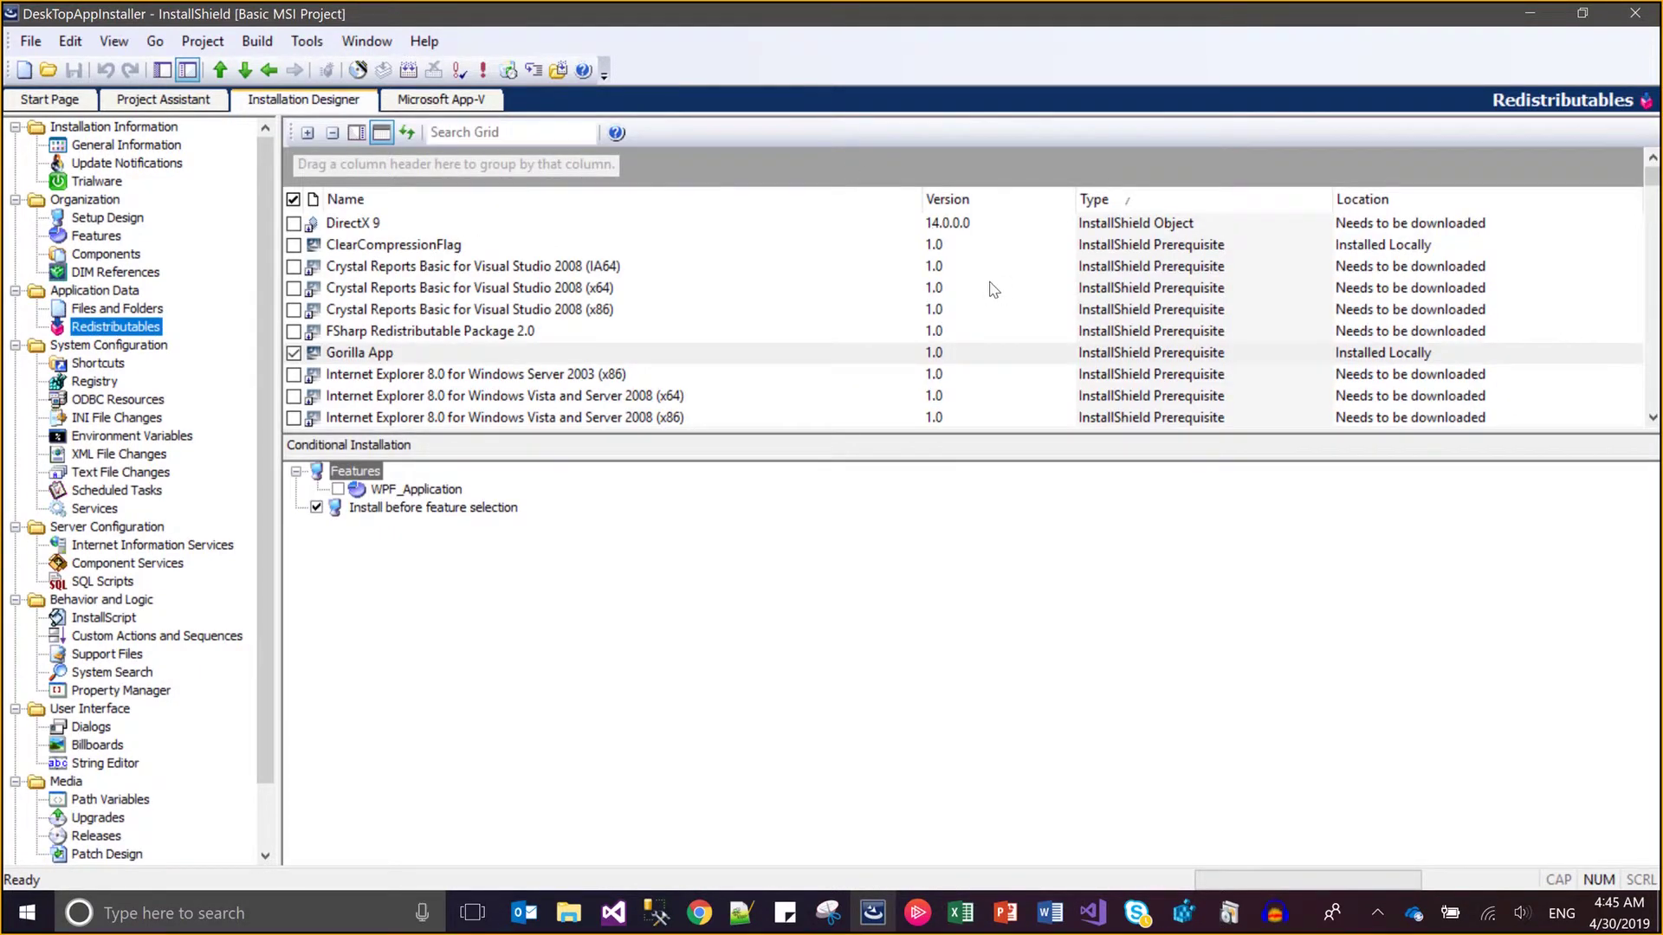
- Compare the types and locations of the DirectX 9 object and the ClearCompressionFlag prerequisite in the redistributables list
left_click(496, 266)
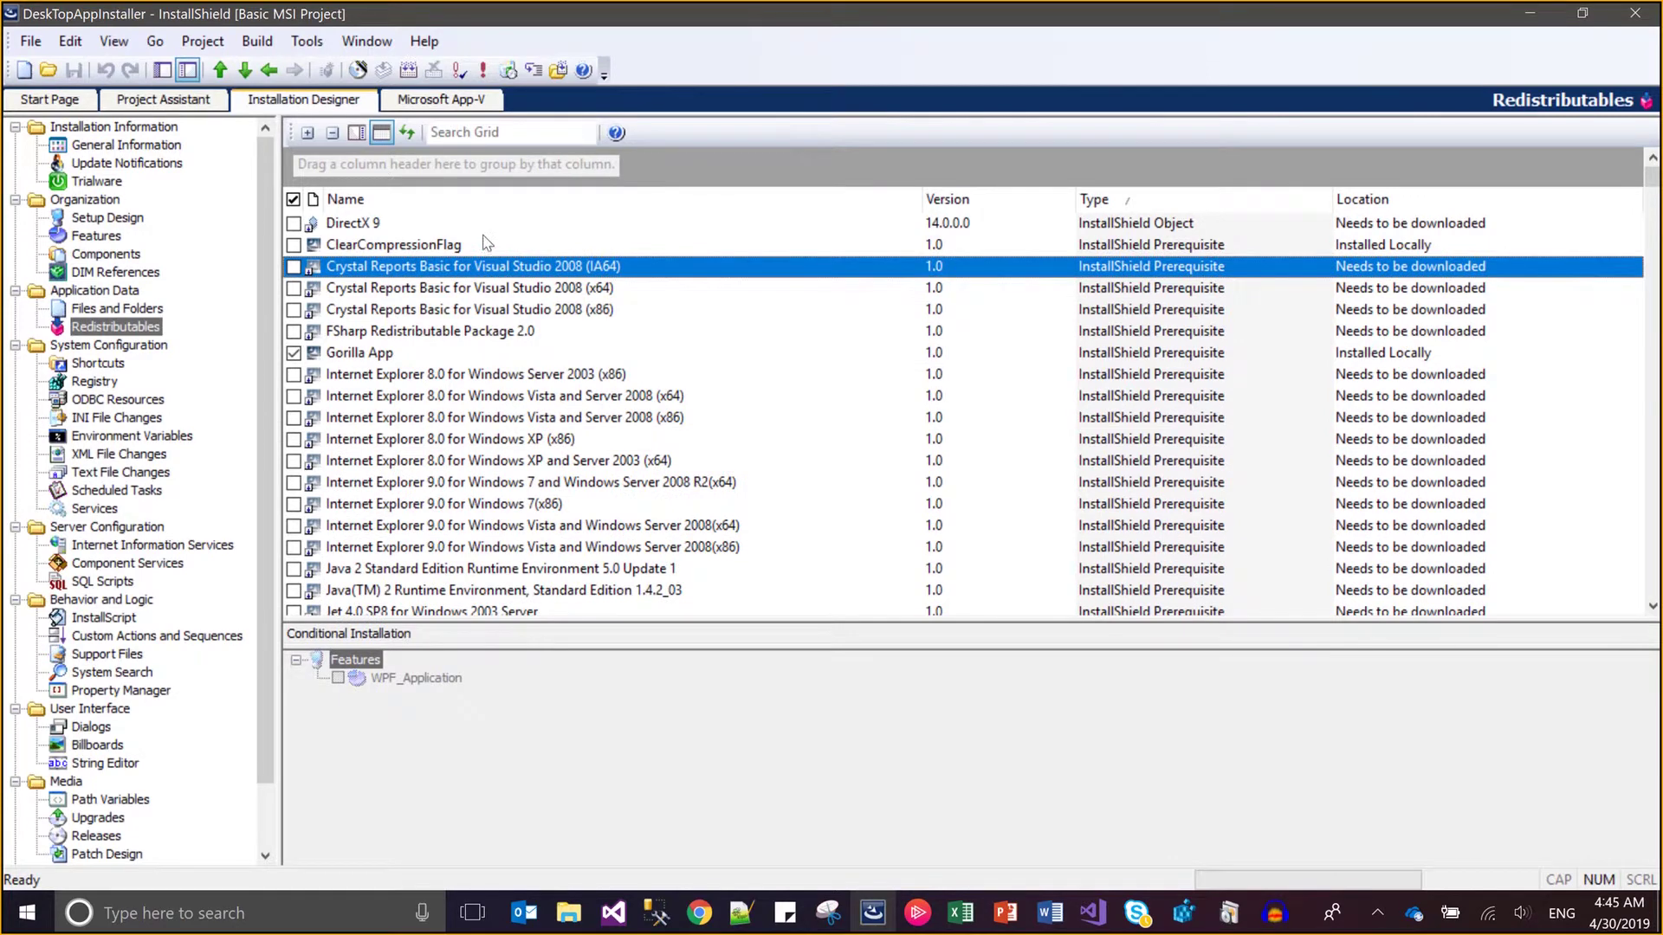
left_click(1150, 201)
left_click(1150, 203)
left_click(1167, 228)
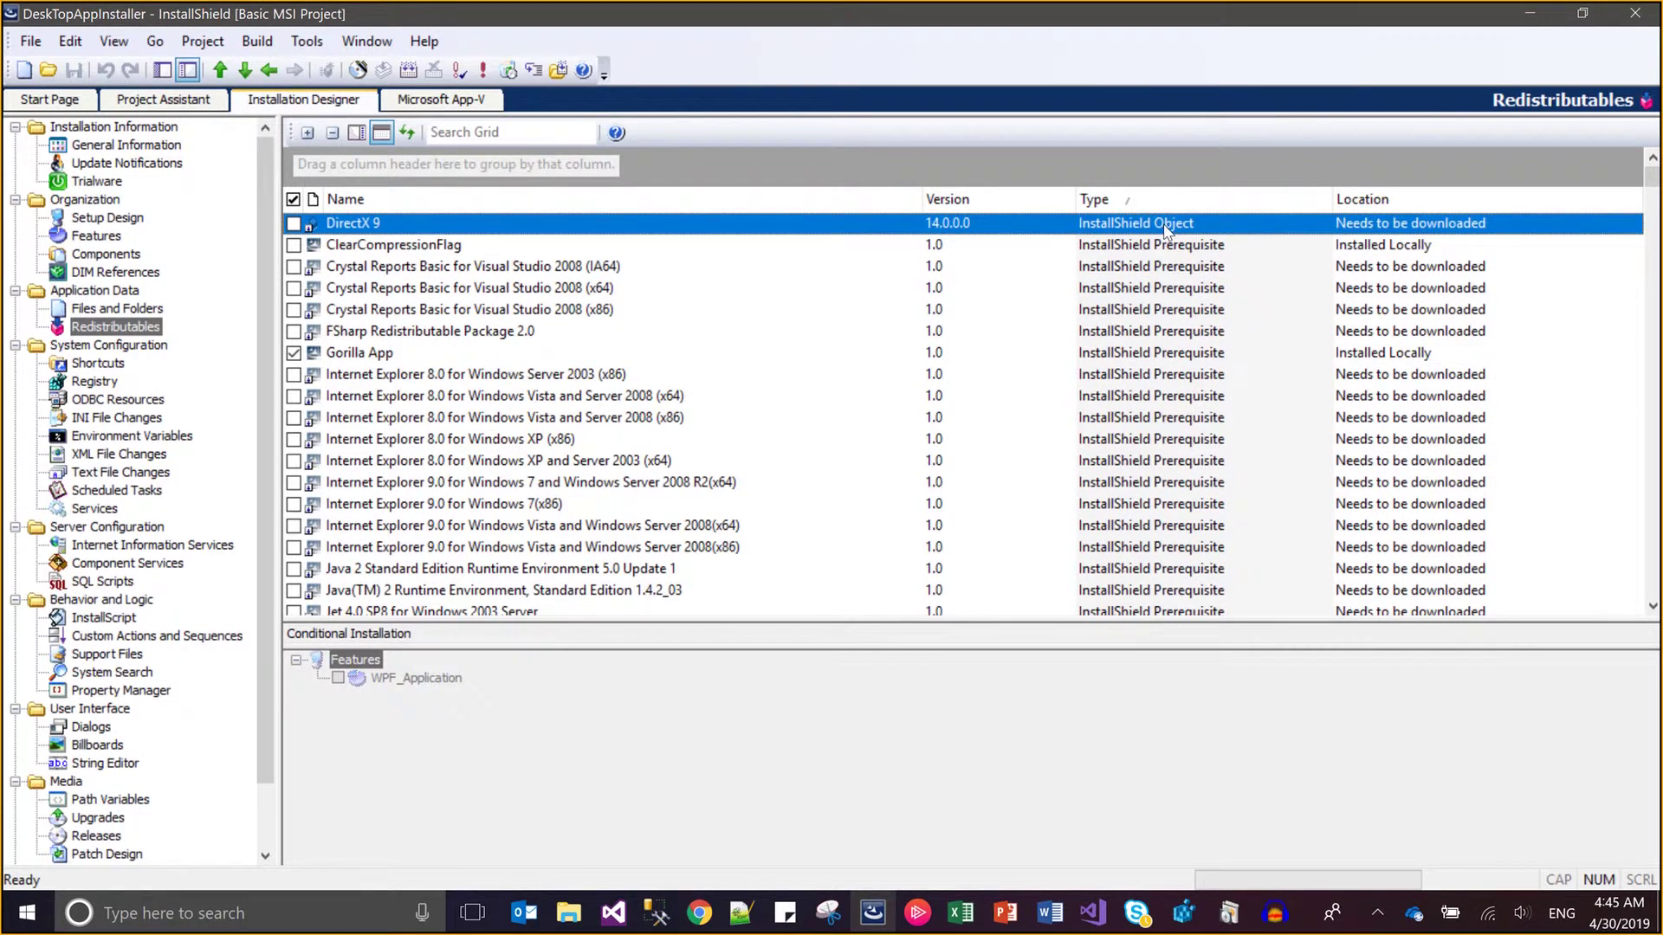
left_click(1176, 250)
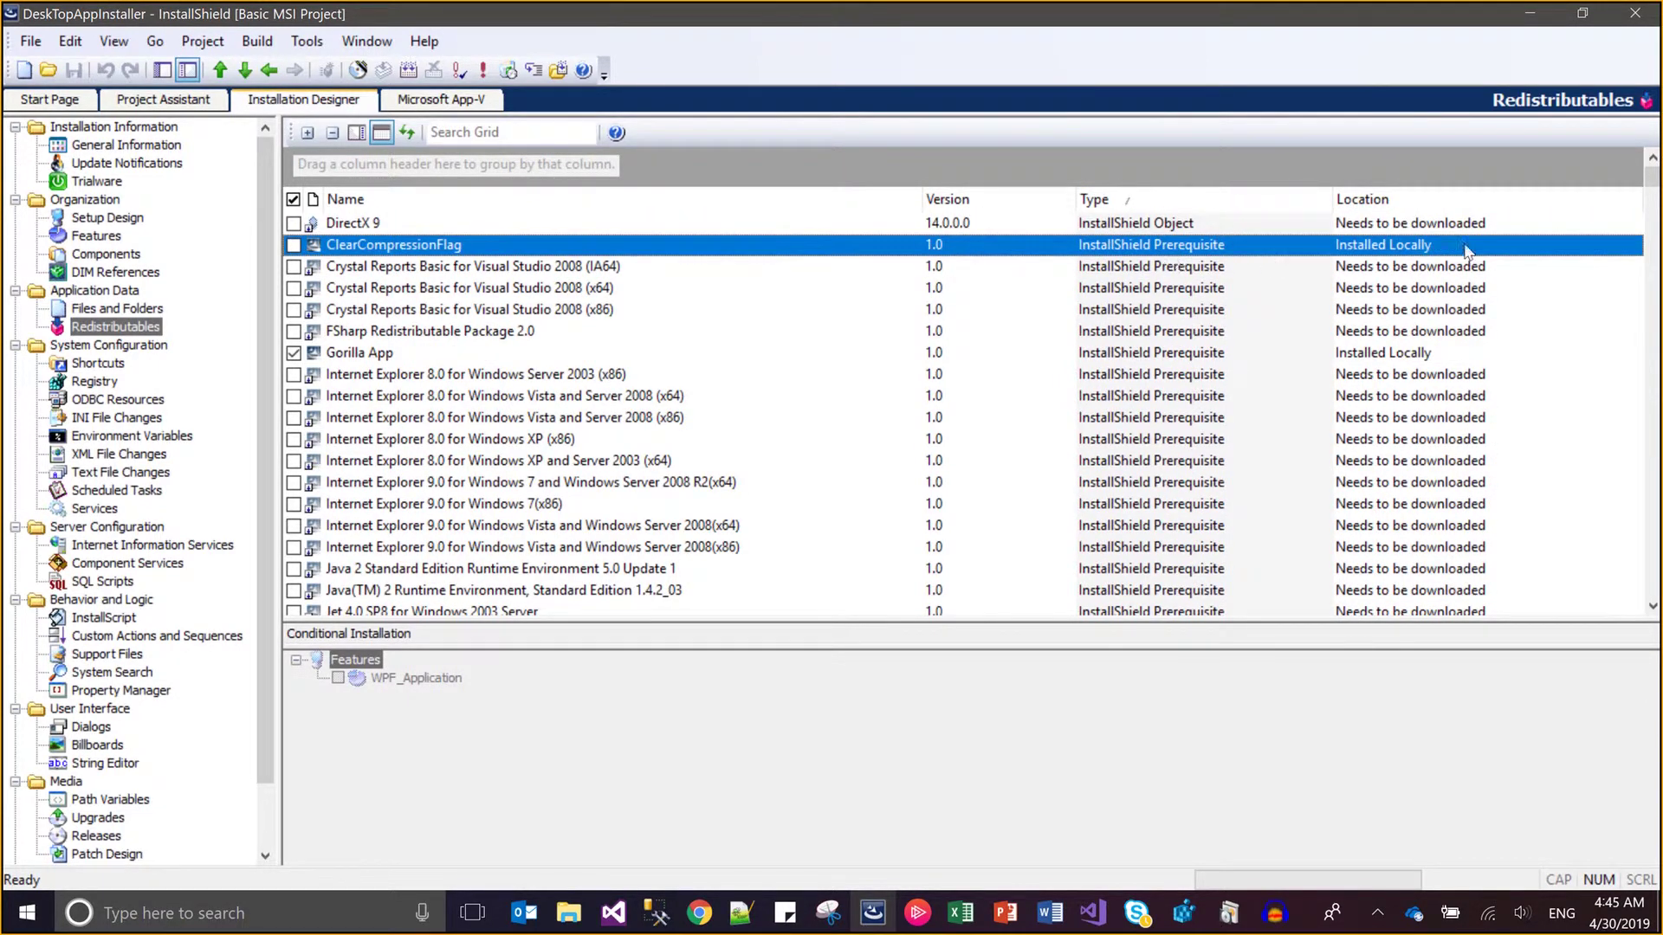
- Browse the redistributables list through to its end, examining the types and locations of the InstallShield prerequisites and merge modules
left_click(1651, 474)
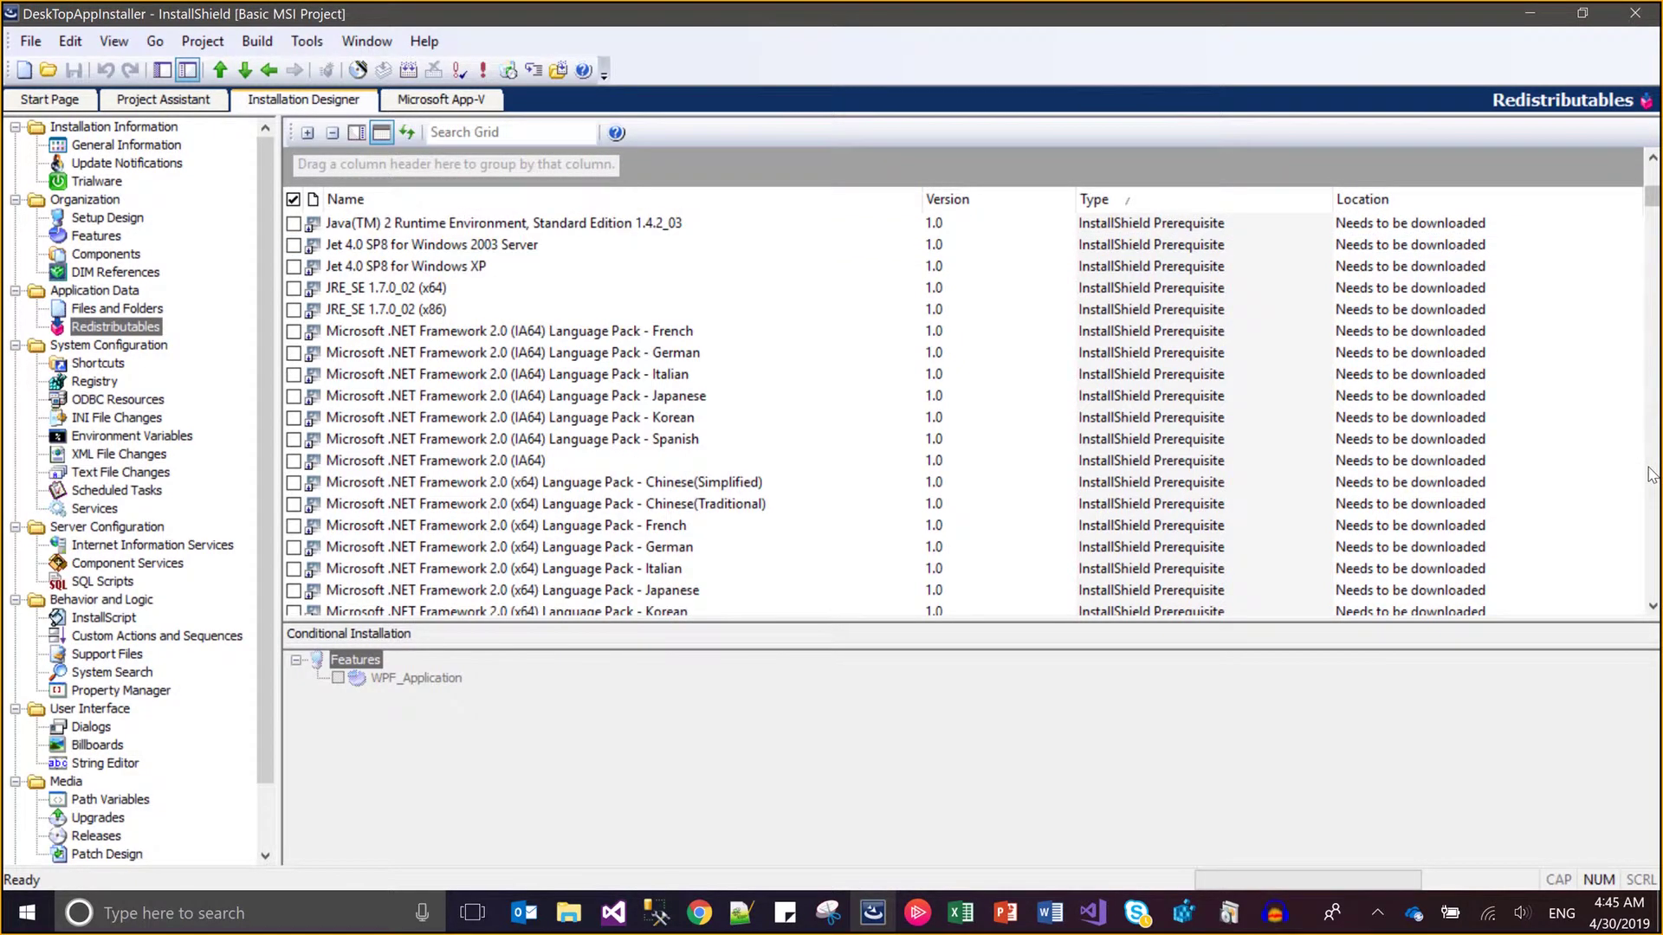
key("Down")
key("Down")
key("Down")
key("Down")
key("Down")
key("Down")
key("Down")
key("Down")
key("Down")
key("Down")
key("Down")
key("Down")
key("Down")
key("Down")
key("Down")
key("Down")
key("Down")
key("Down")
key("Down")
key("Down")
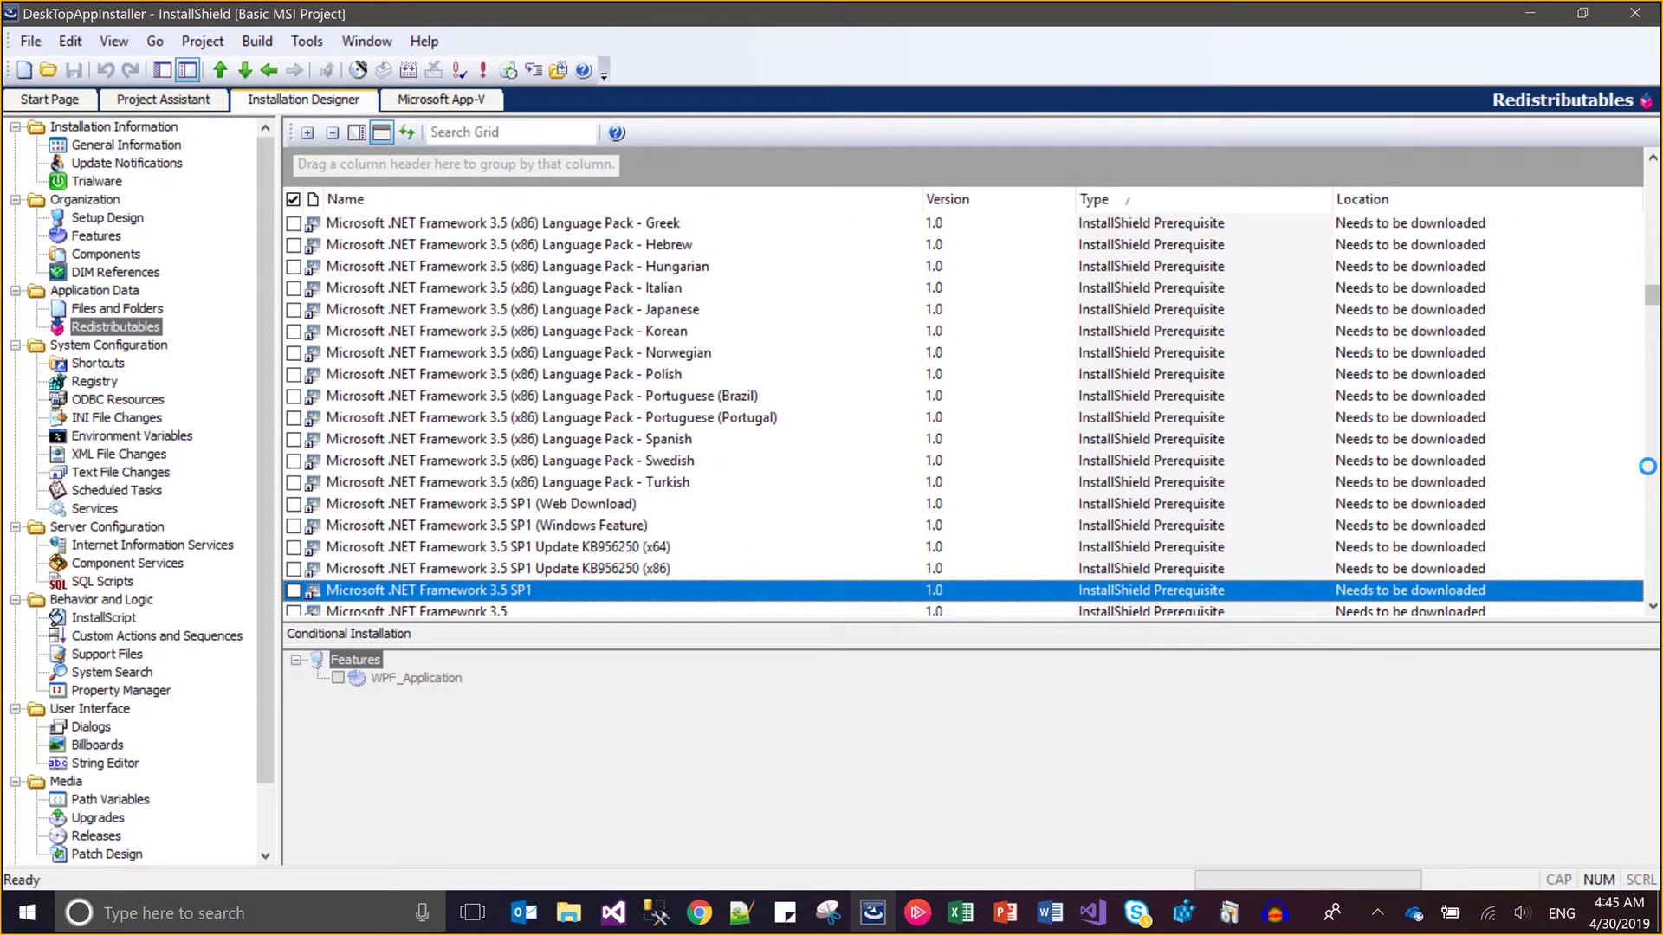
key("Down")
key("Down")
key("Down")
key("Down")
key("Down")
key("Down")
key("Down")
key("Down")
key("Down")
key("Down")
key("Down")
key("Down")
key("Down")
key("Down")
key("Down")
key("Down")
key("Down")
key("Down")
key("Down")
key("Down")
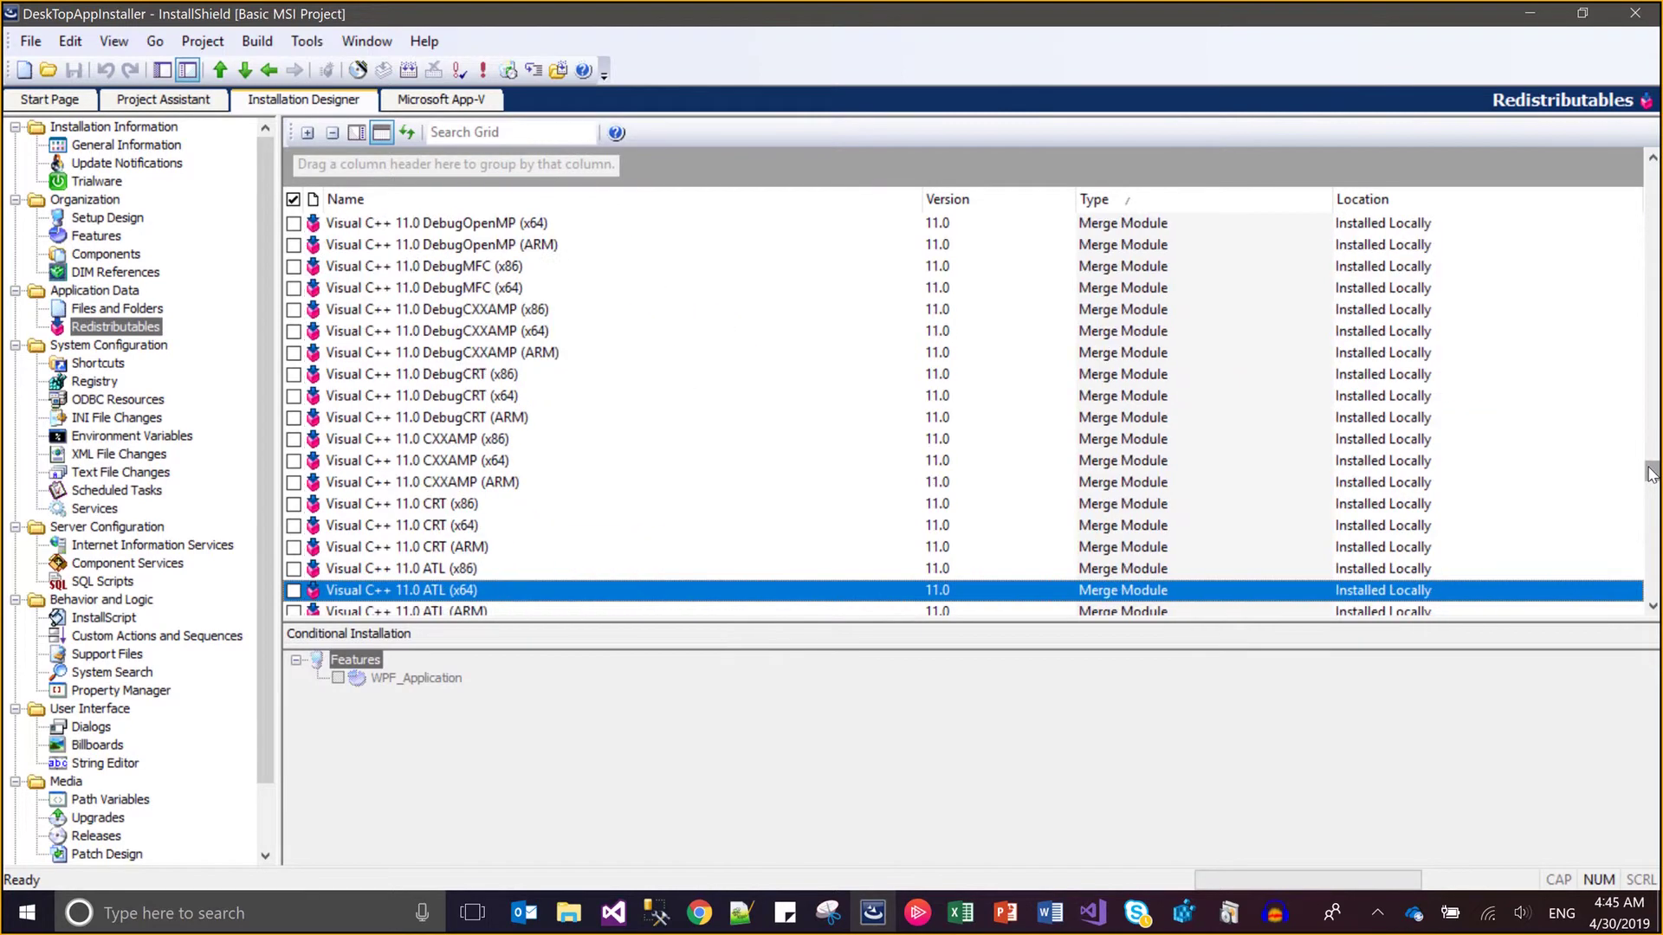
key("Down")
key("Down")
key("Down")
key("Down")
key("Down")
key("Down")
key("Down")
key("Down")
key("Down")
key("Down")
key("Down")
key("Down")
key("Down")
key("Down")
key("Down")
key("Down")
key("Down")
key("Down")
key("Down")
key("Down")
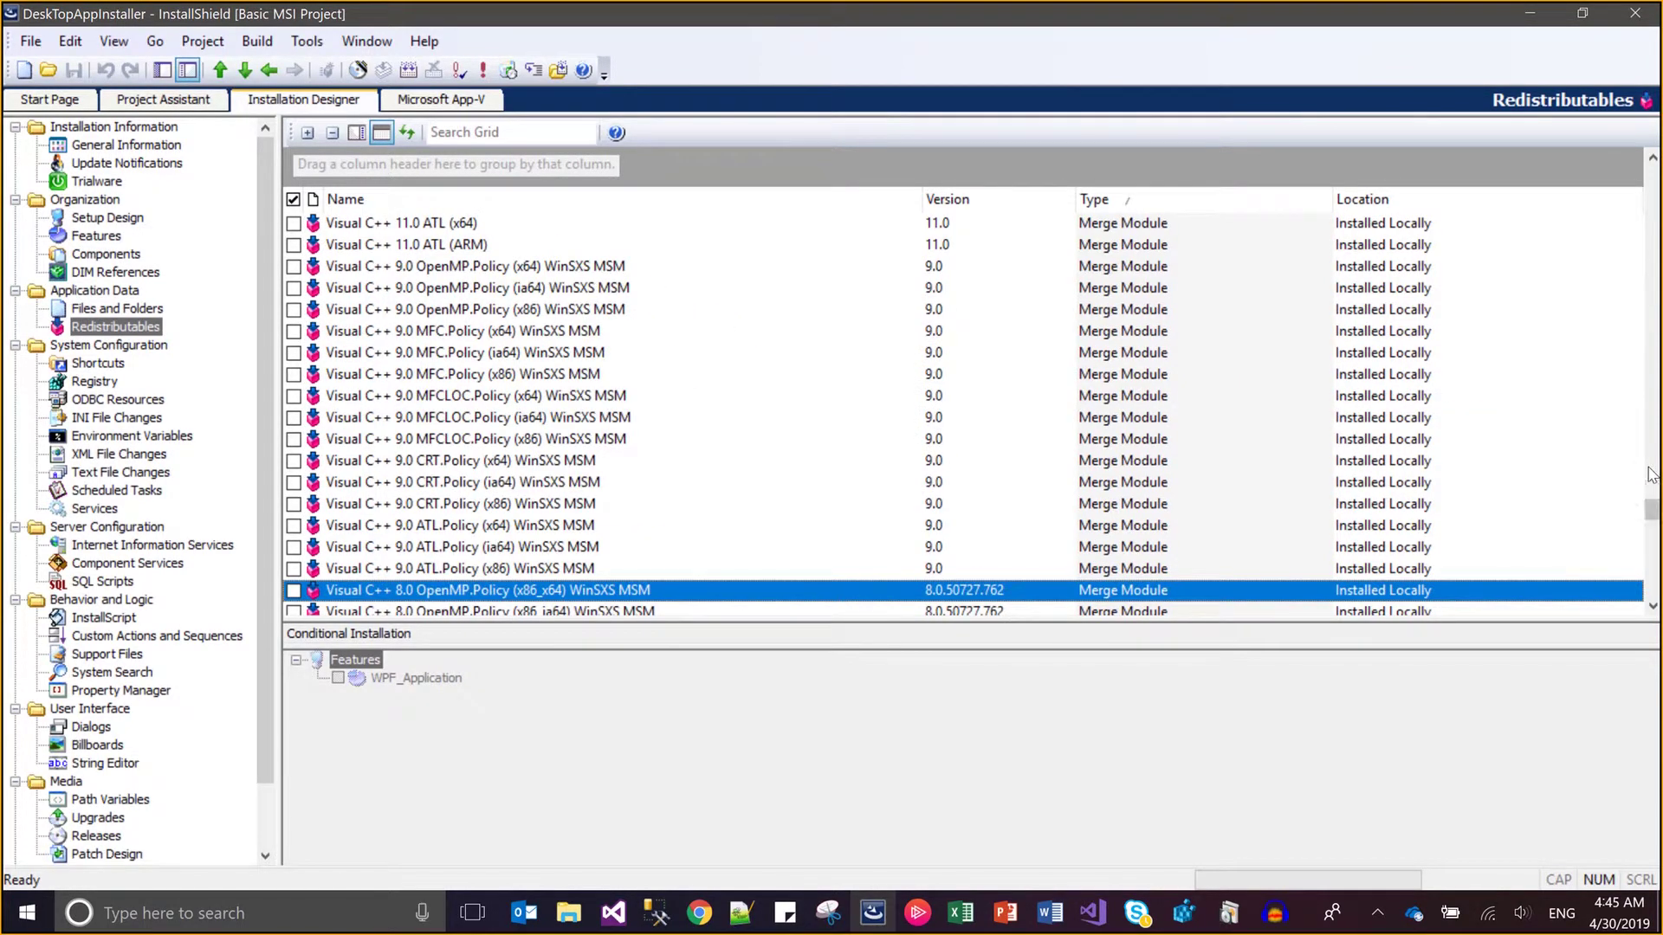
key("Down")
key("Down")
key("Down")
key("Down")
key("Down")
key("Down")
key("Down")
key("Down")
key("Down")
key("Down")
key("Down")
key("Down")
key("Down")
key("Down")
key("Down")
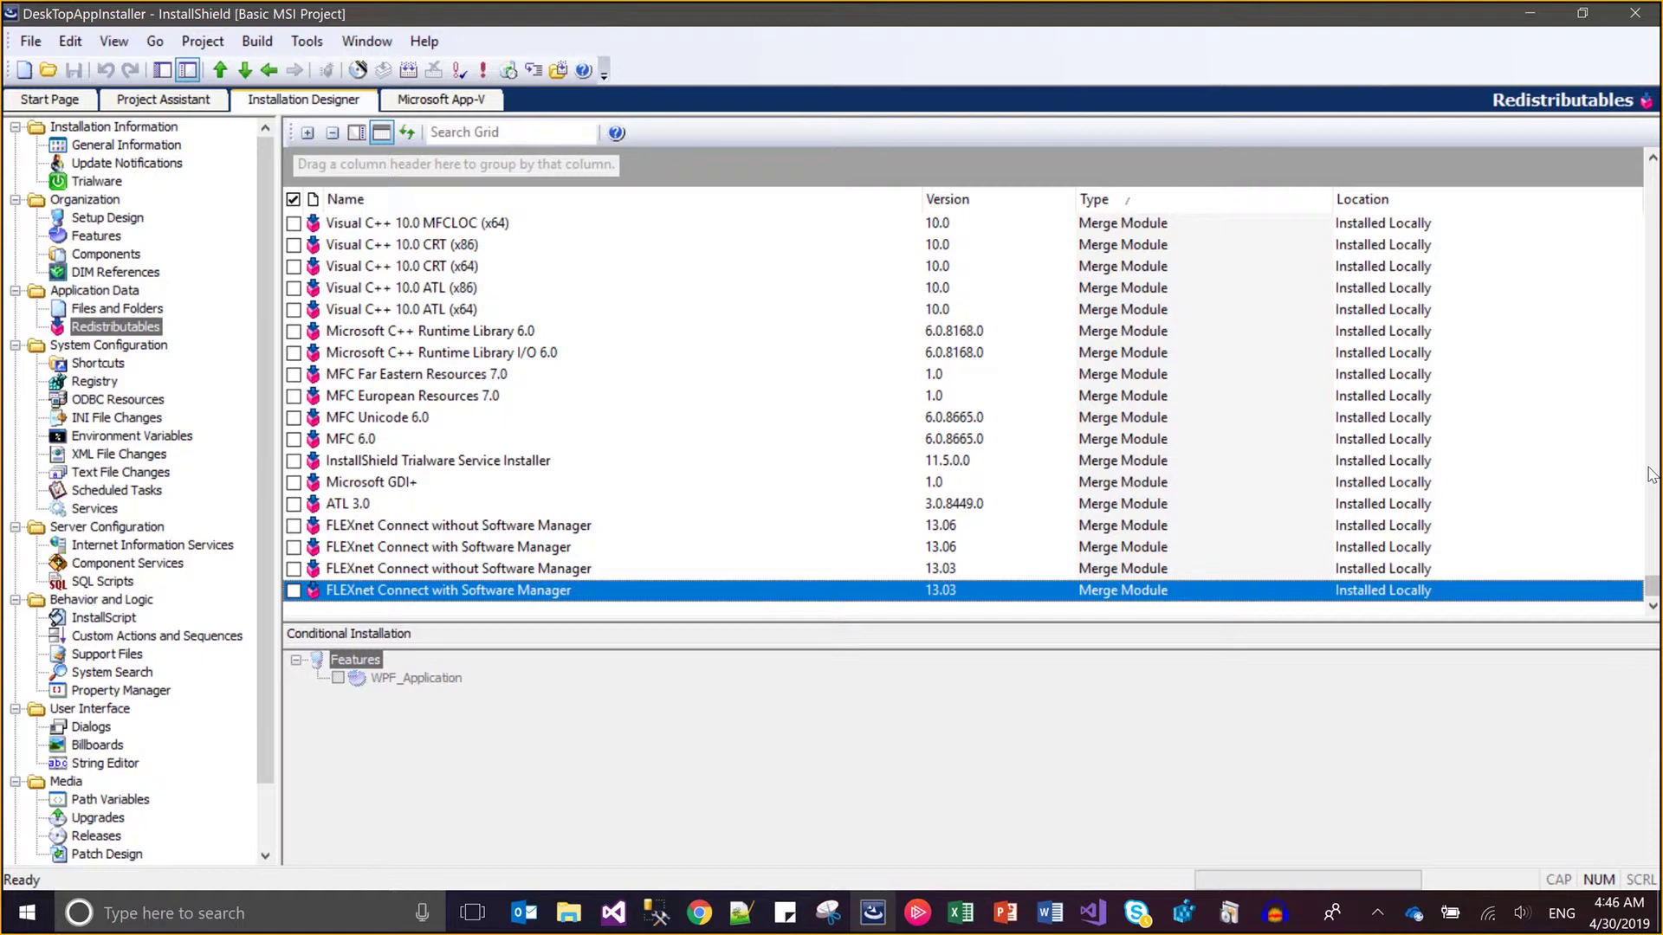
- Go back through the merge modules and prerequisites to the first entries of the redistributables list, reviewing their type and location
key("Page_Up")
key("Page_Up")
key("Page_Up")
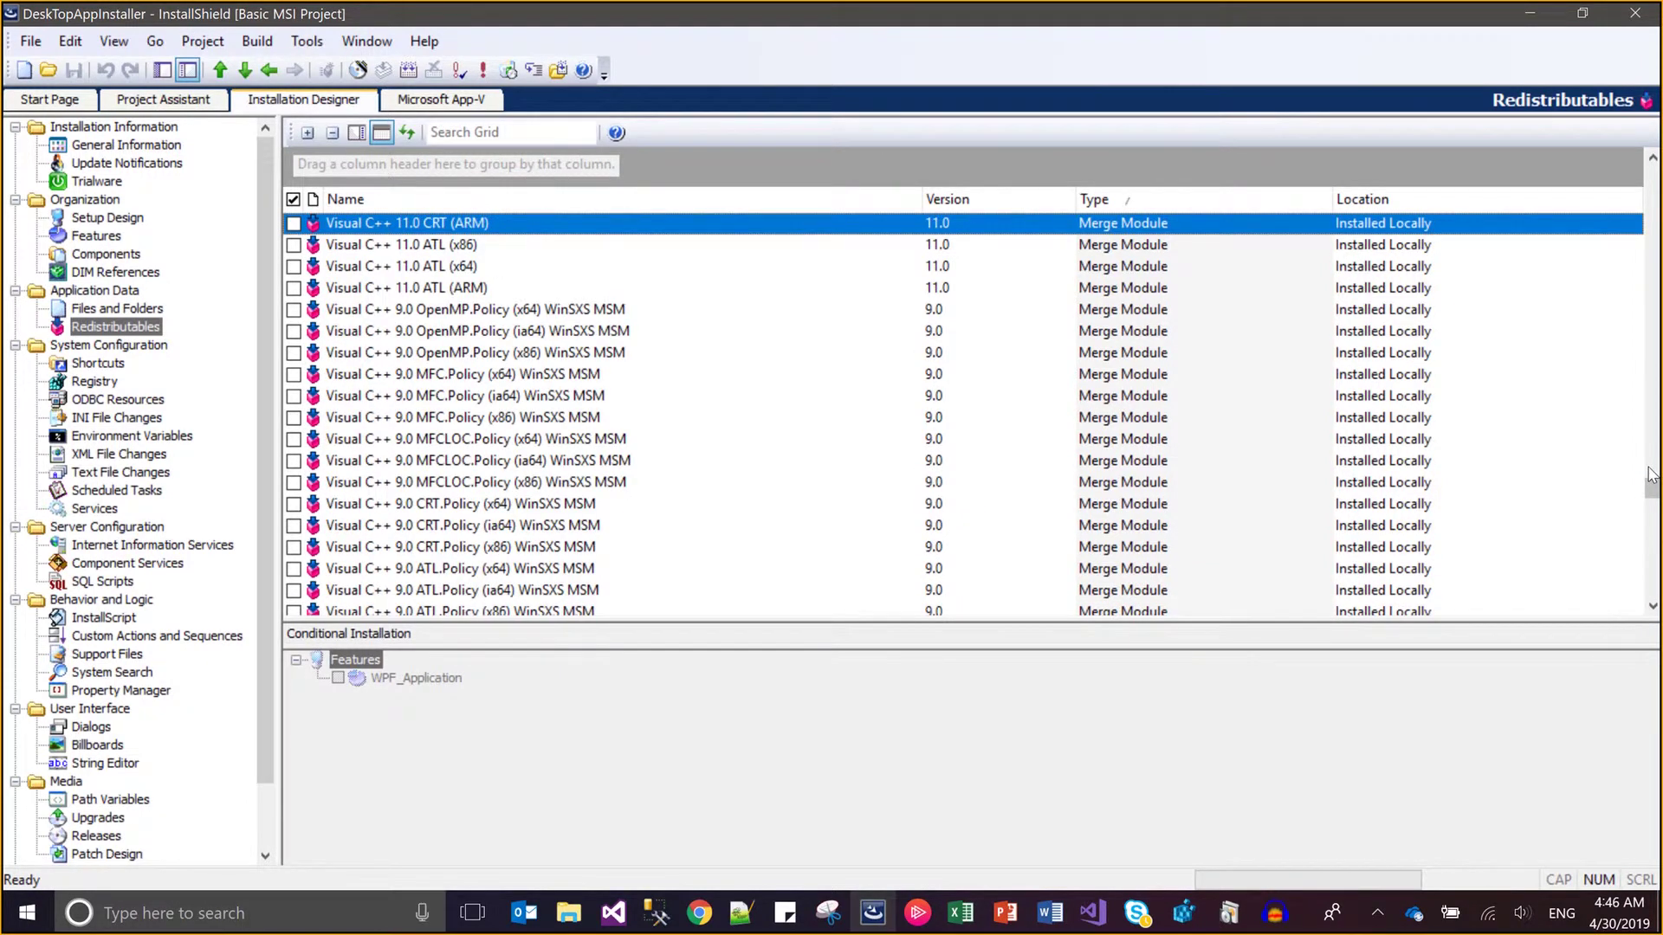
key("Page_Up")
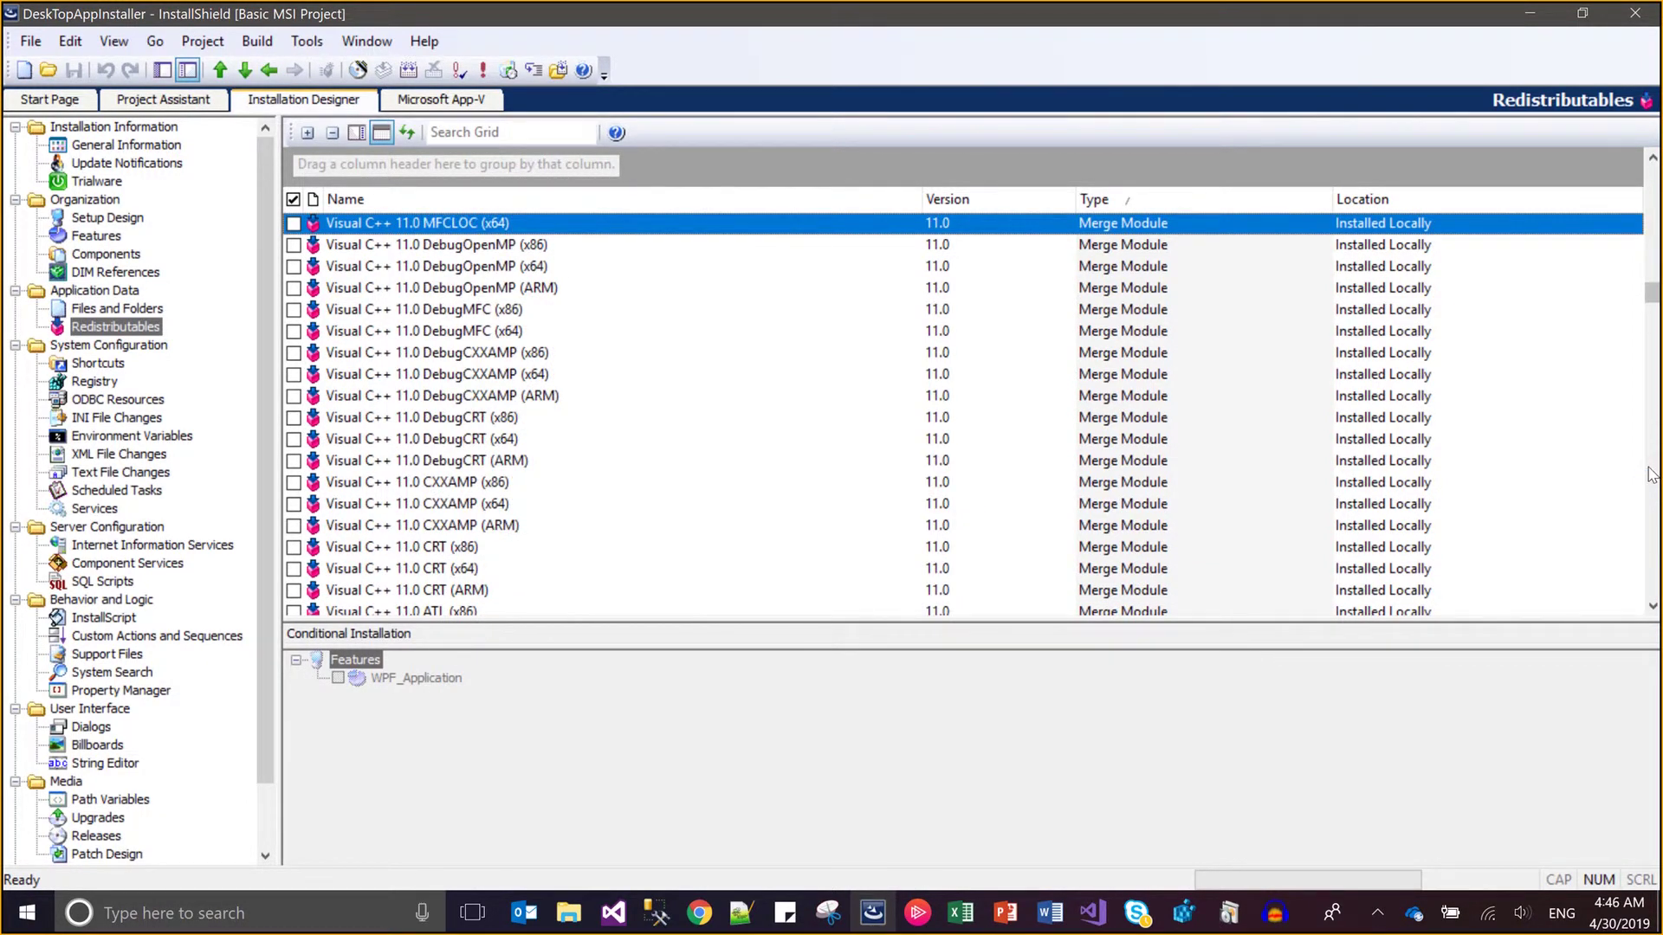
key("Page_Up")
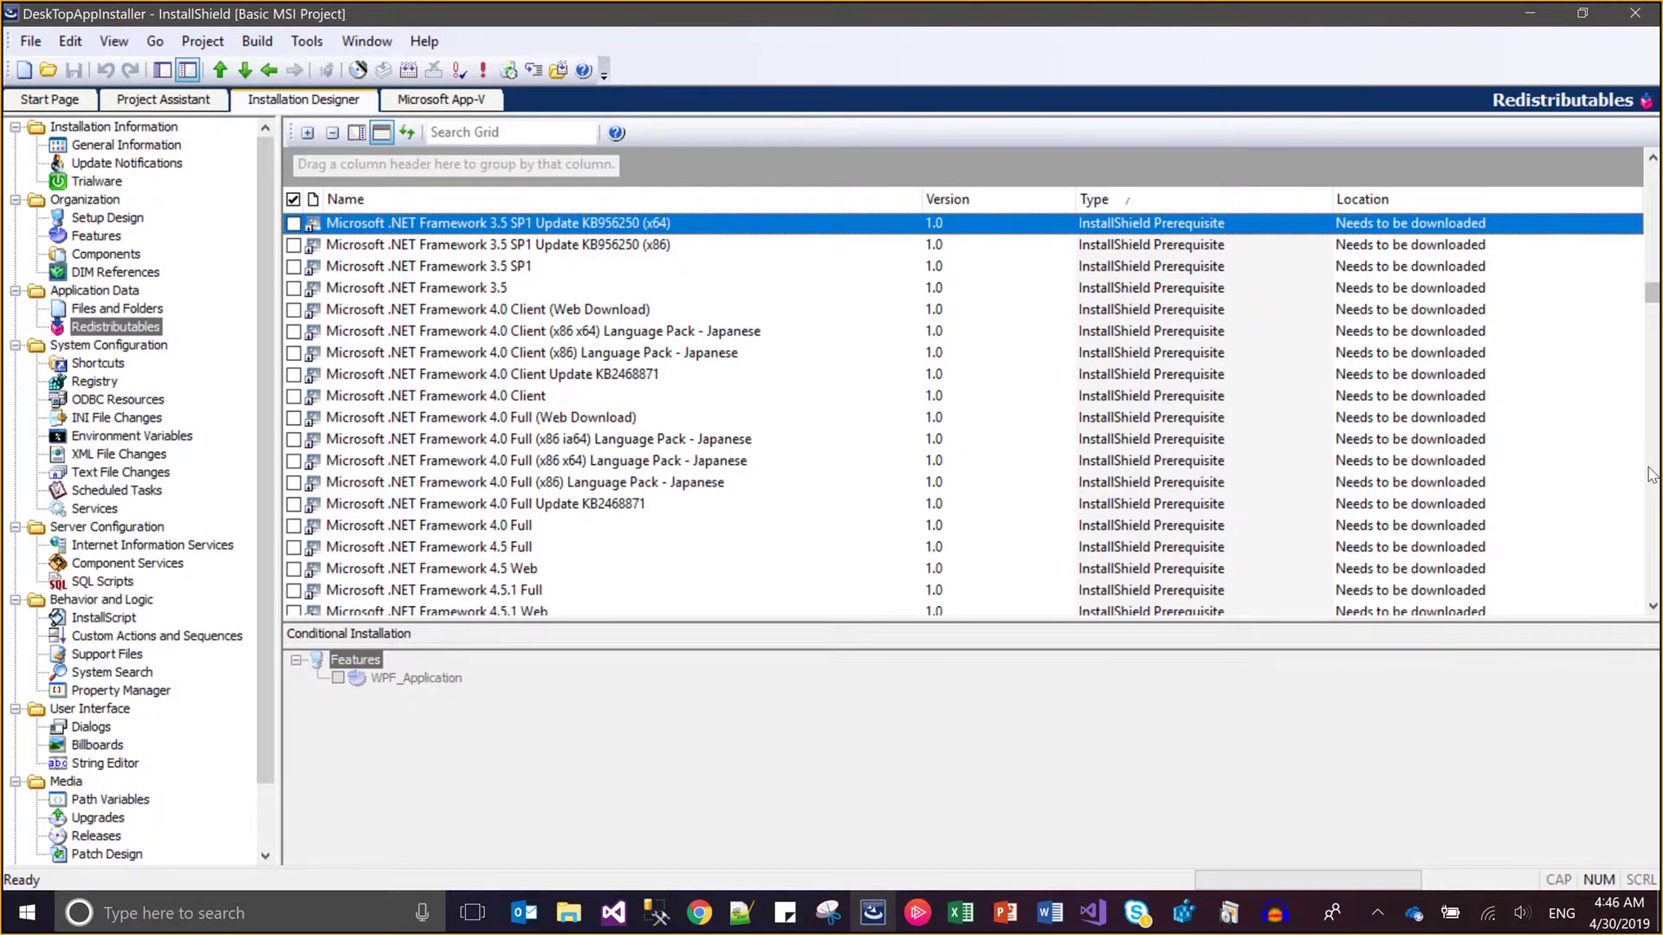
key("Page_Up")
key("Page_Up")
key("Page_Up")
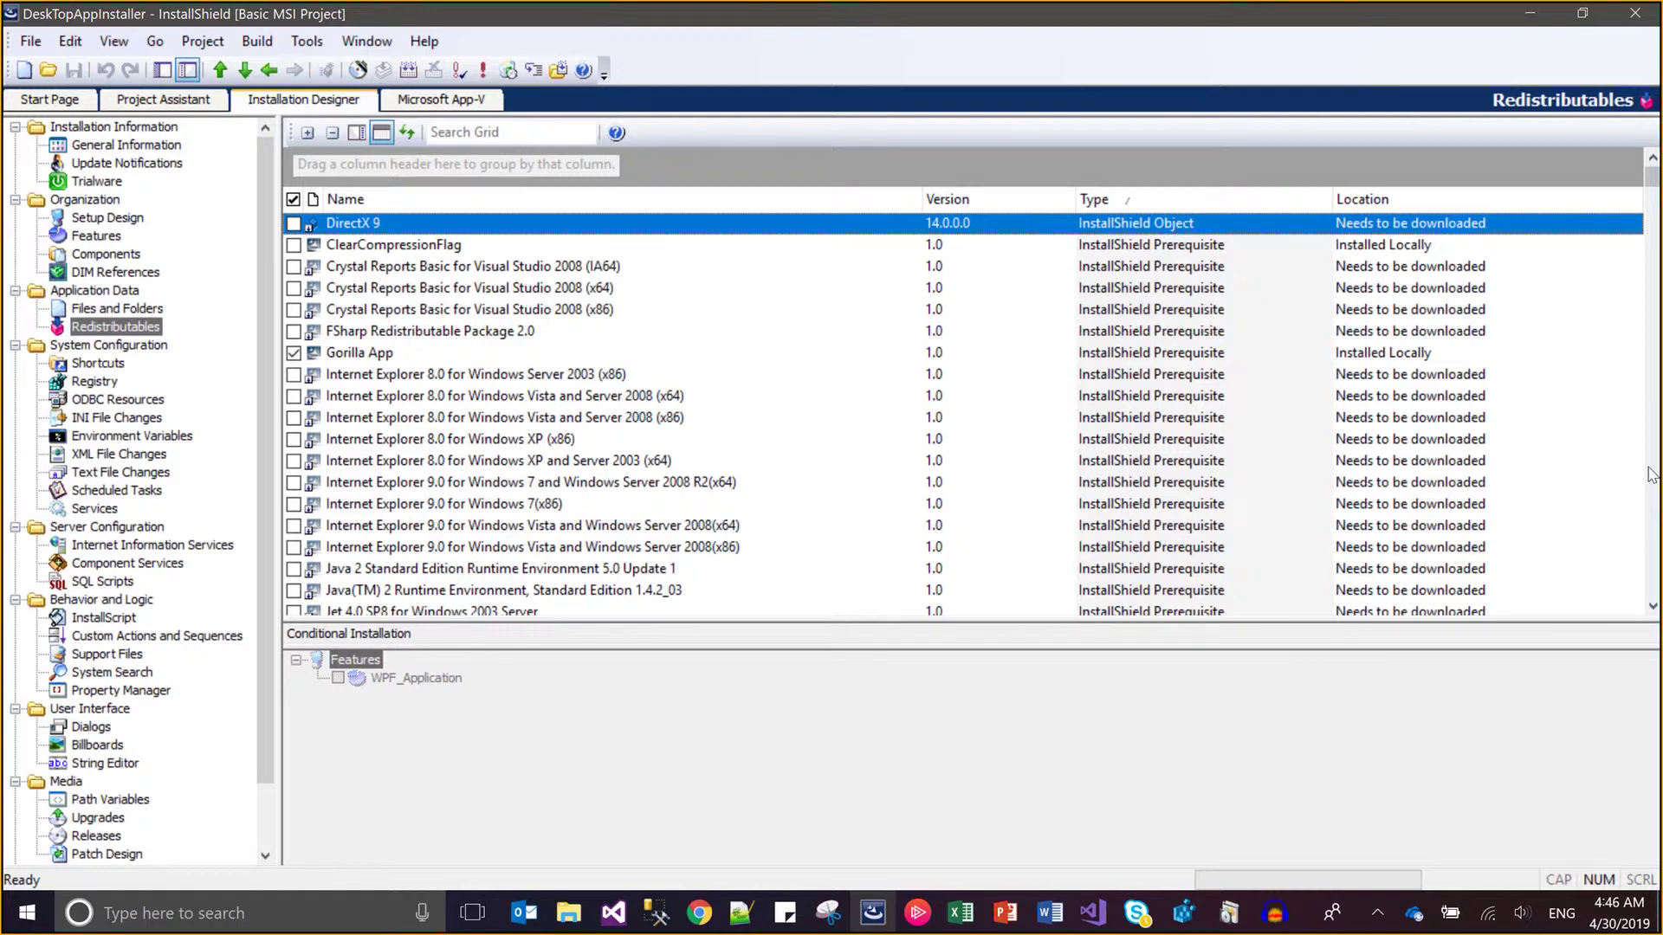
key("Down")
key("Down")
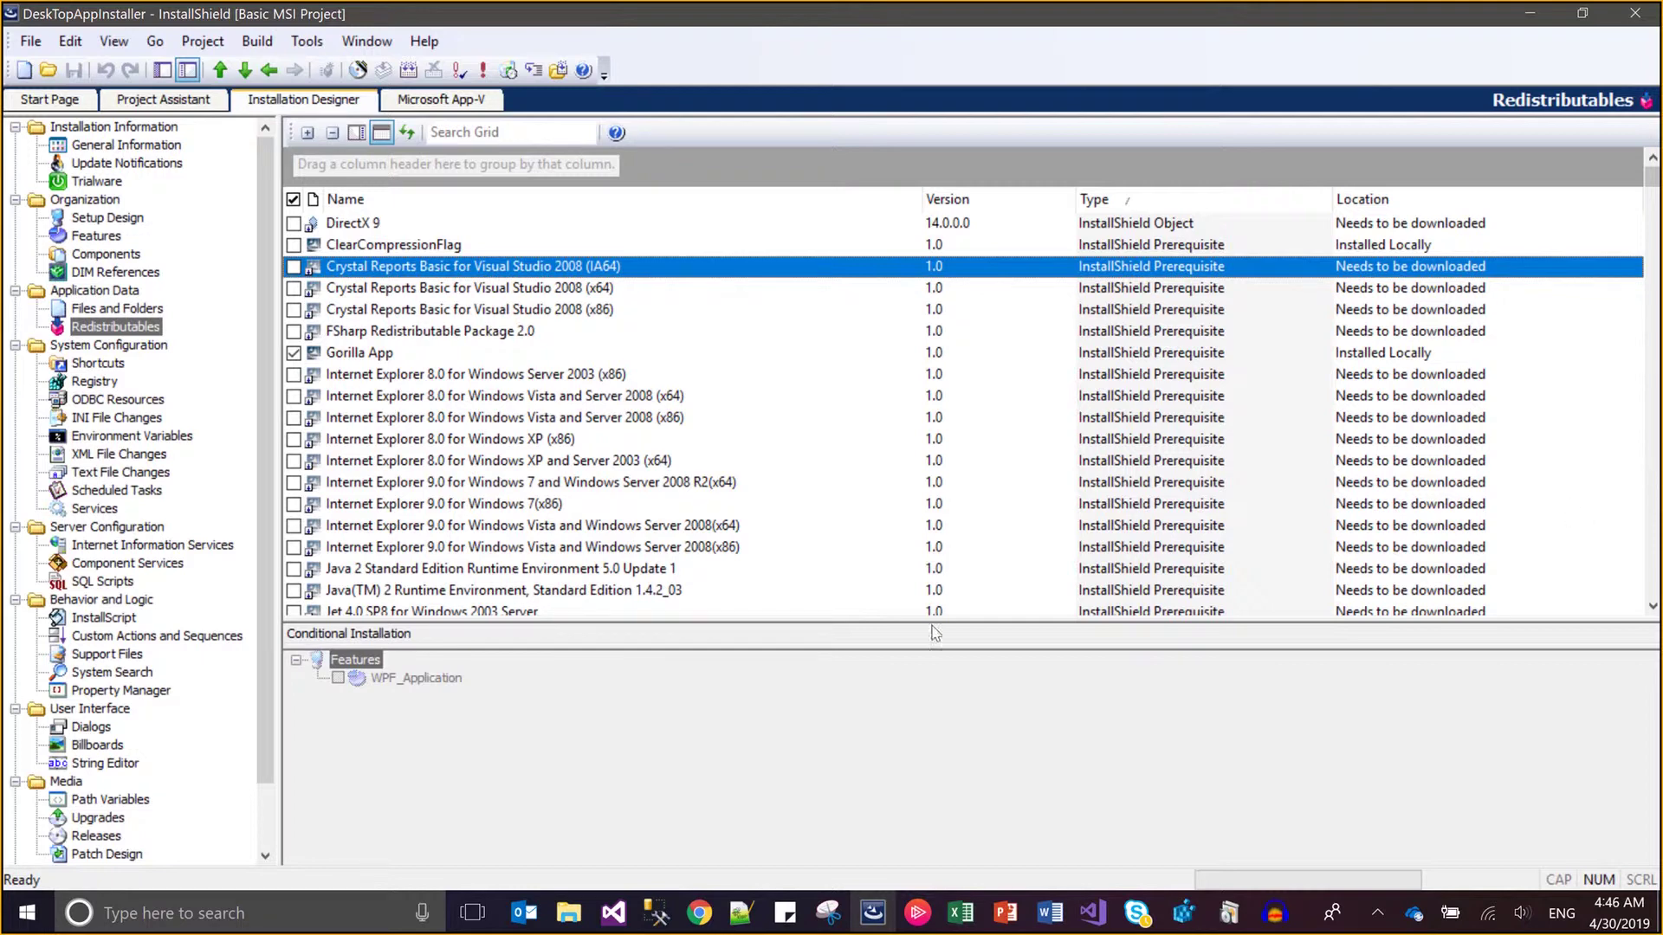
- Open the Setup.exe settings of Kudos Release in the Releases view and check the InstallShield Prerequisites Location options
left_click(96, 837)
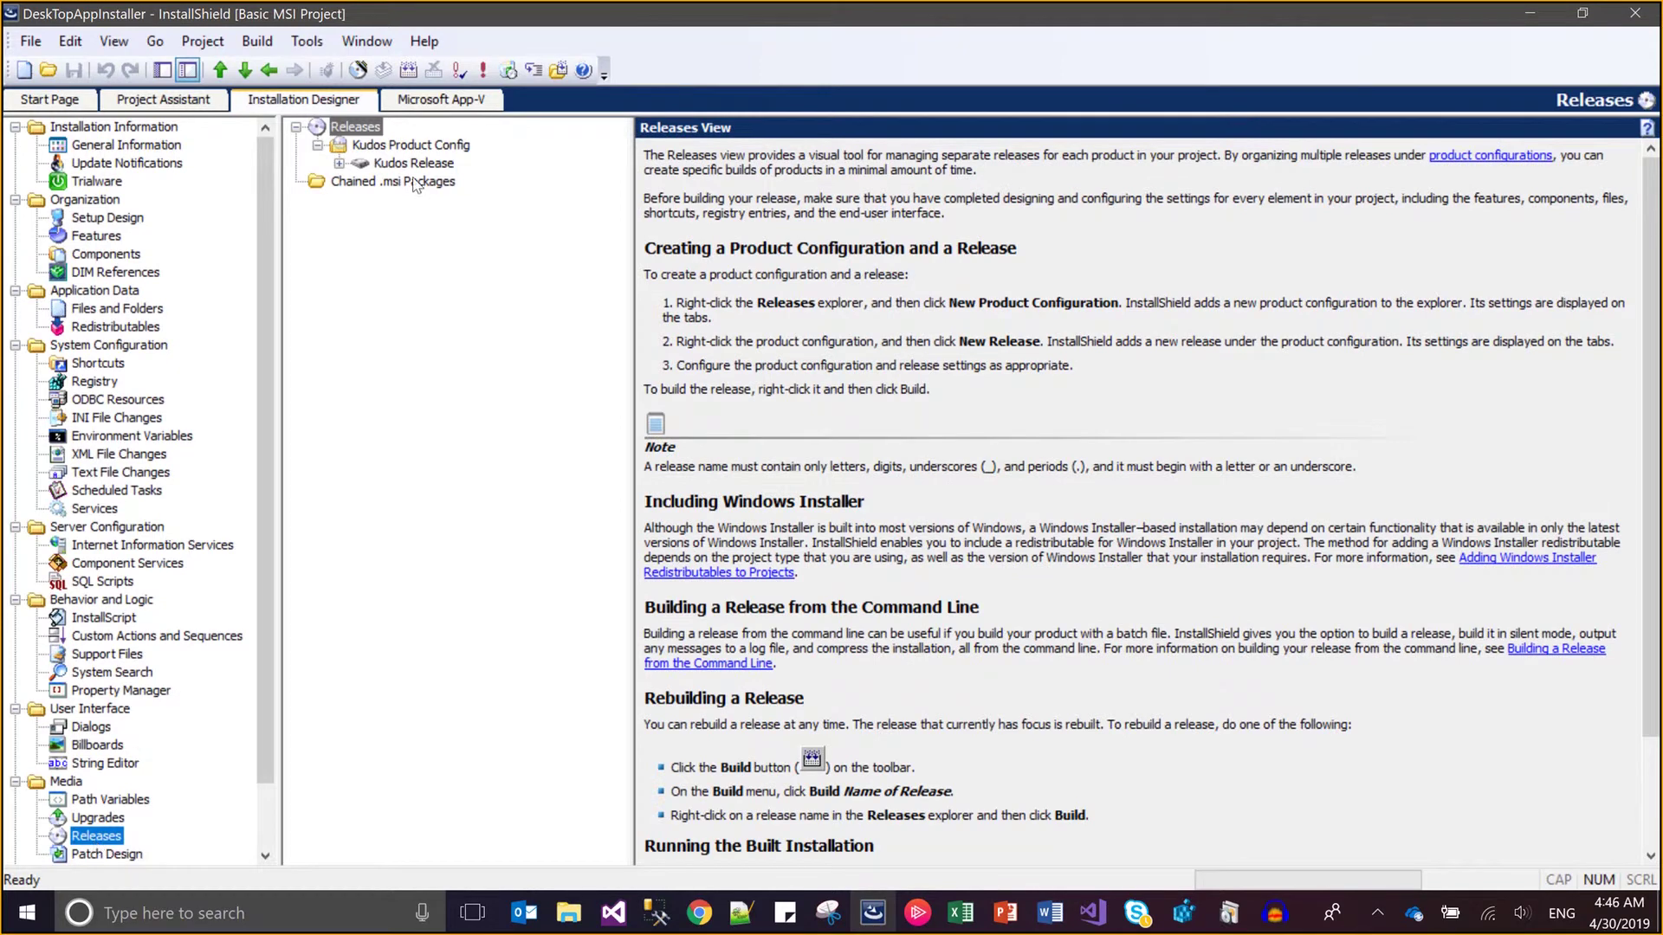
left_click(409, 165)
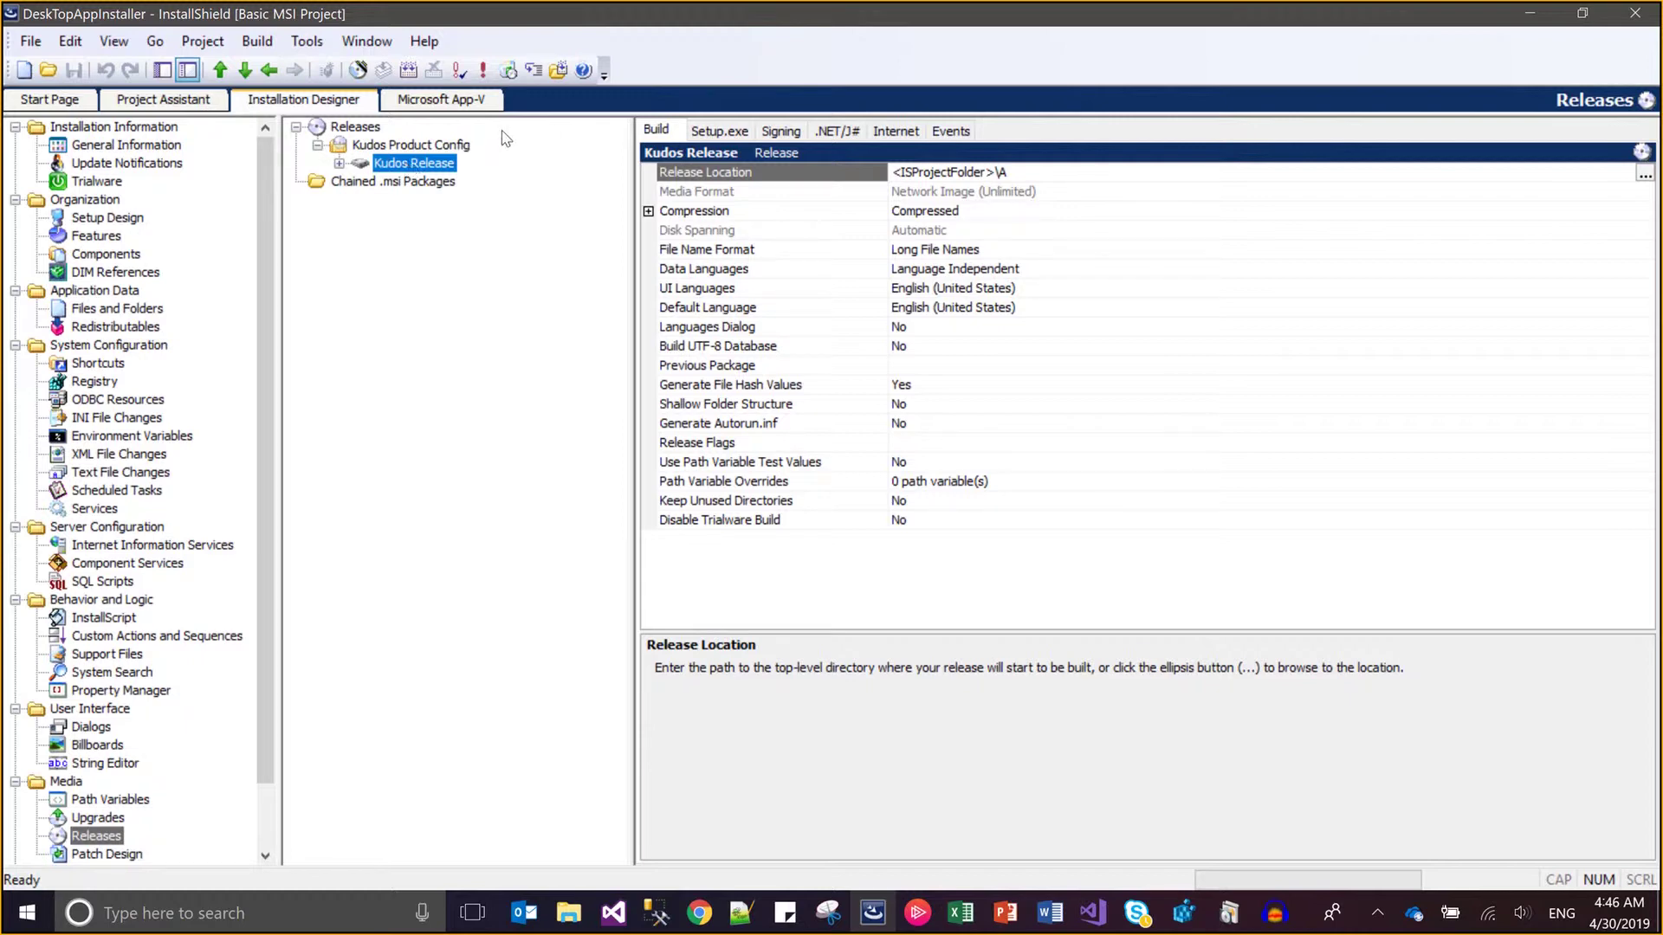
left_click(710, 132)
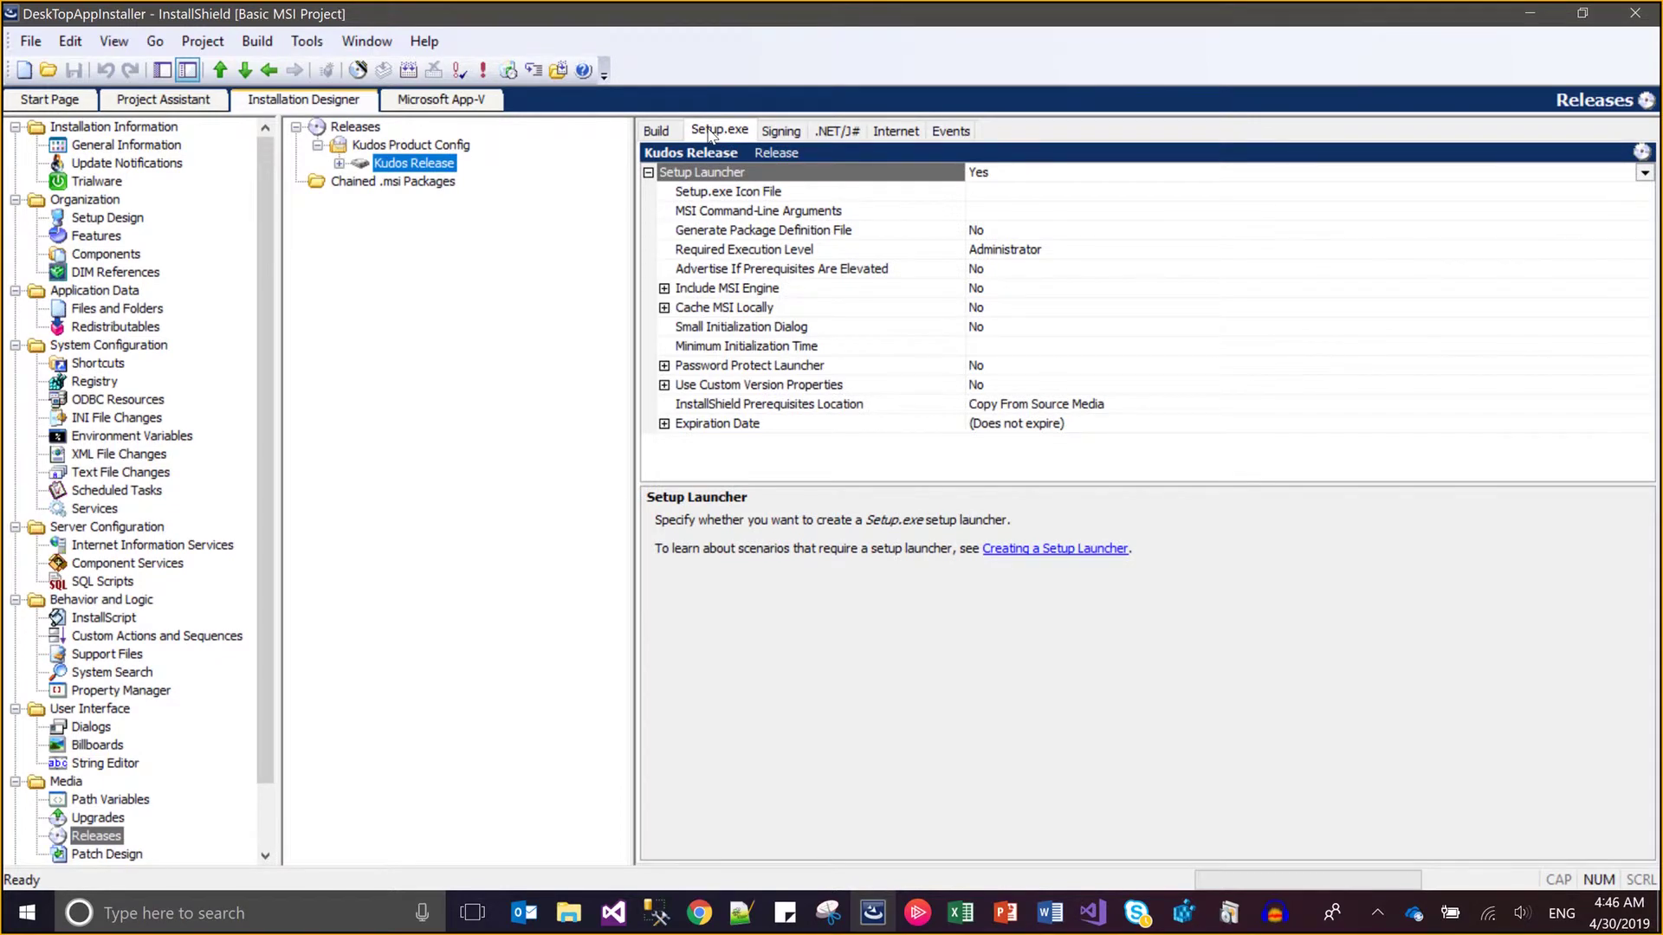
left_click(840, 407)
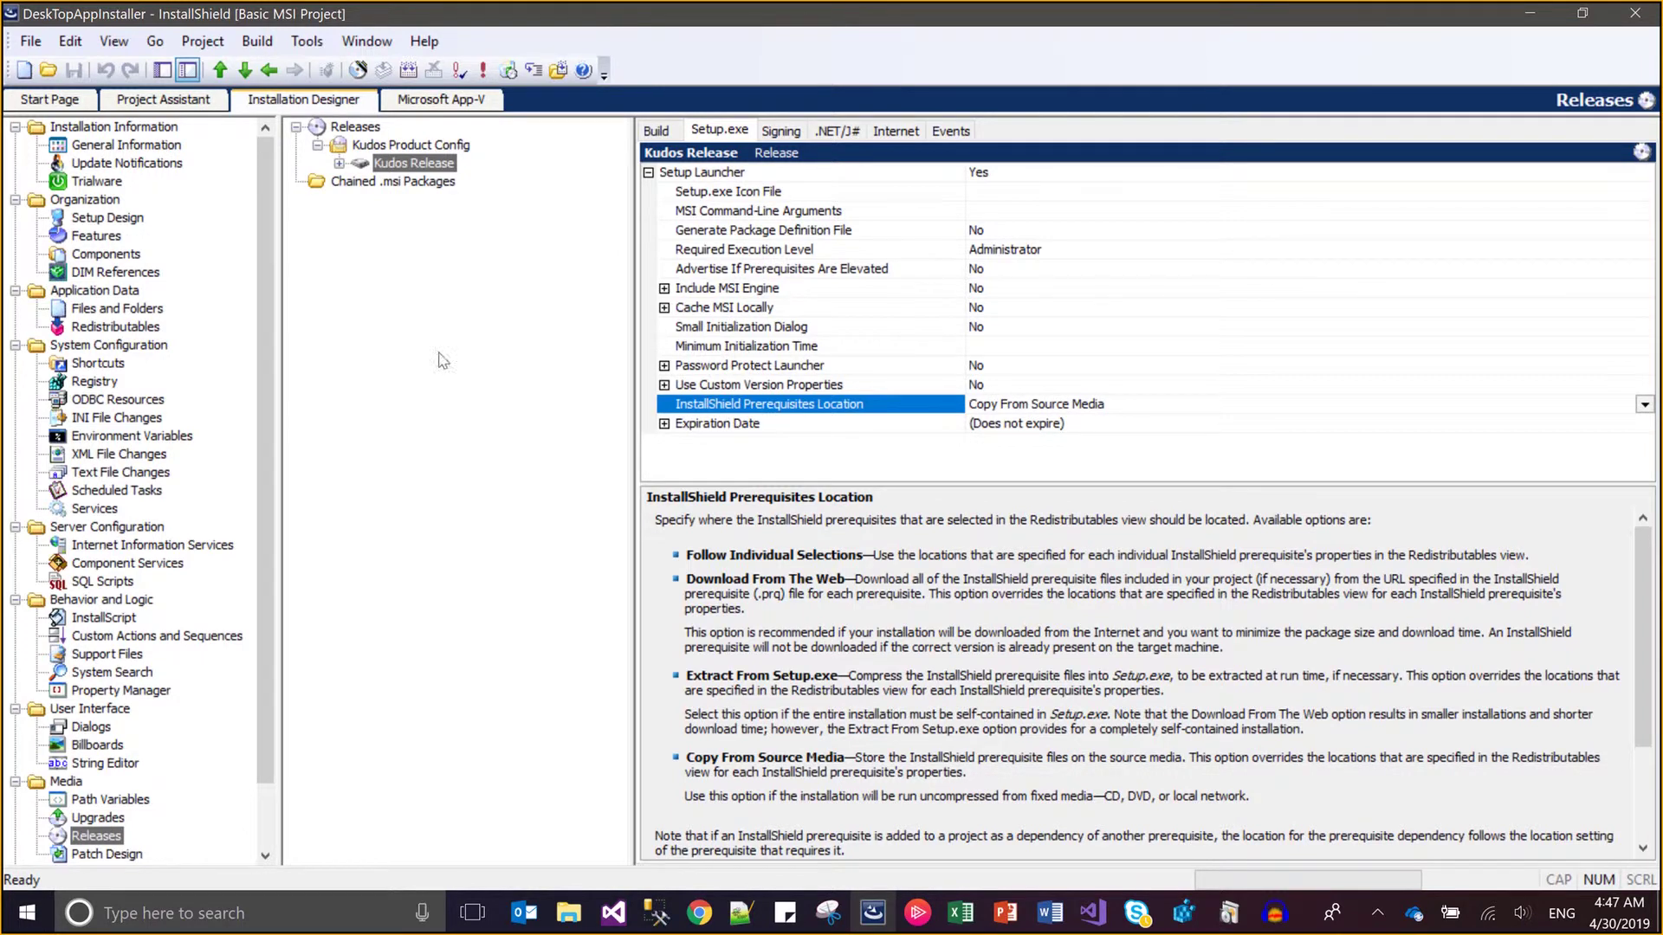
- Return to the Redistributables view, check the build location in the Gorilla App prerequisite's properties, and close them
left_click(115, 326)
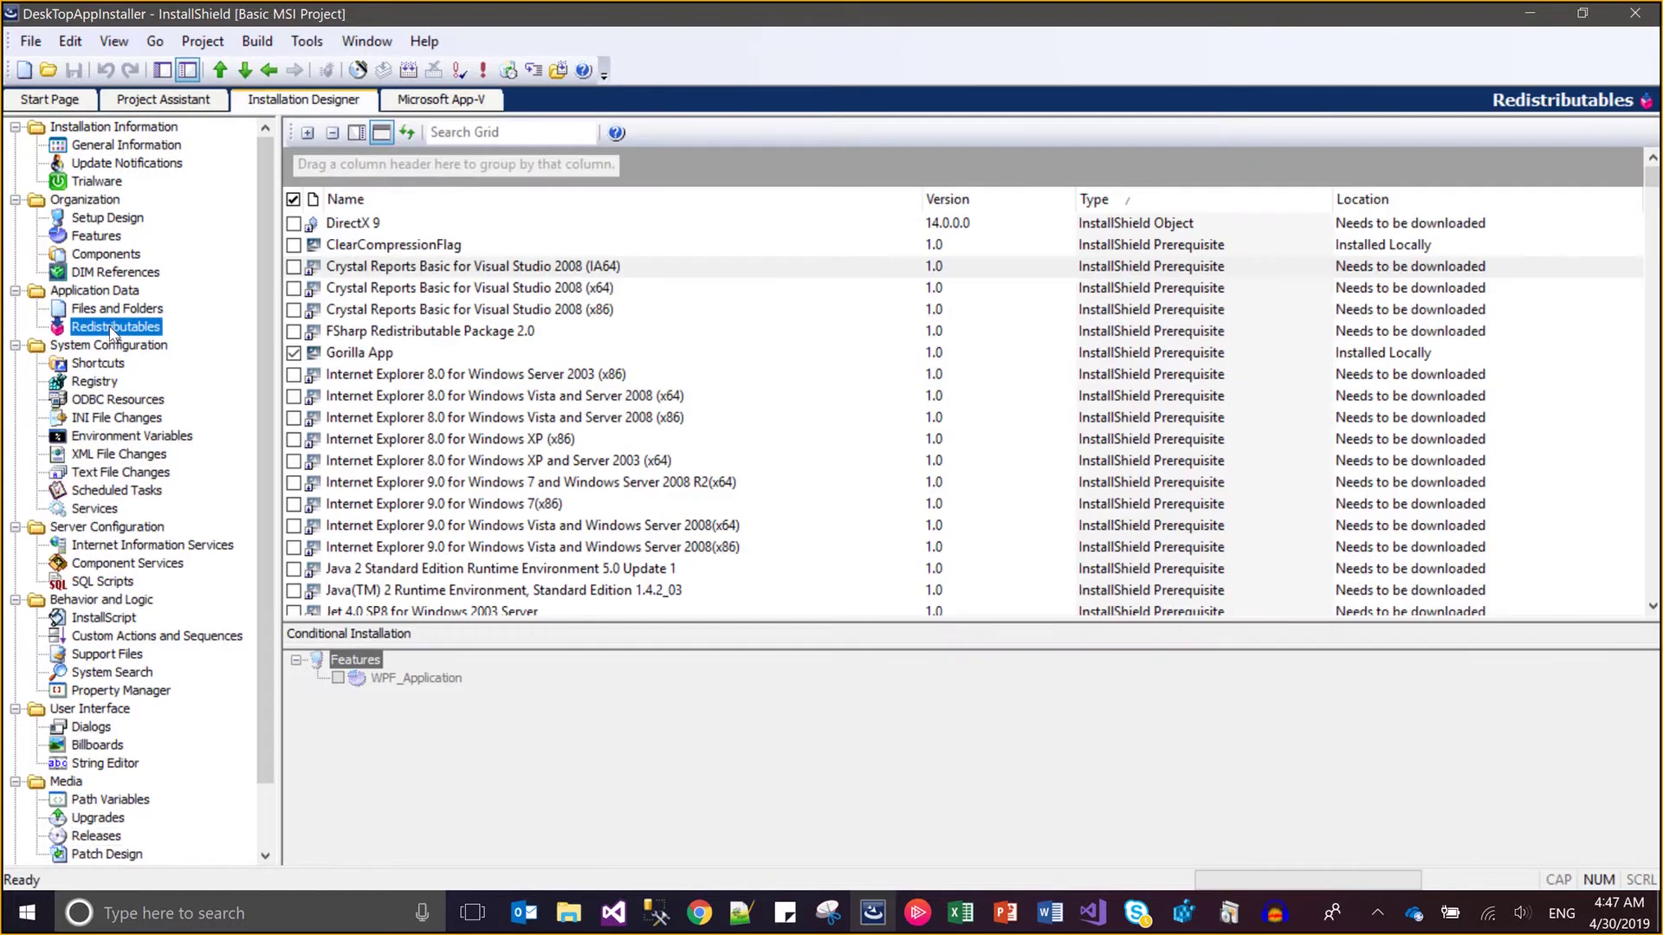
right_click(507, 419)
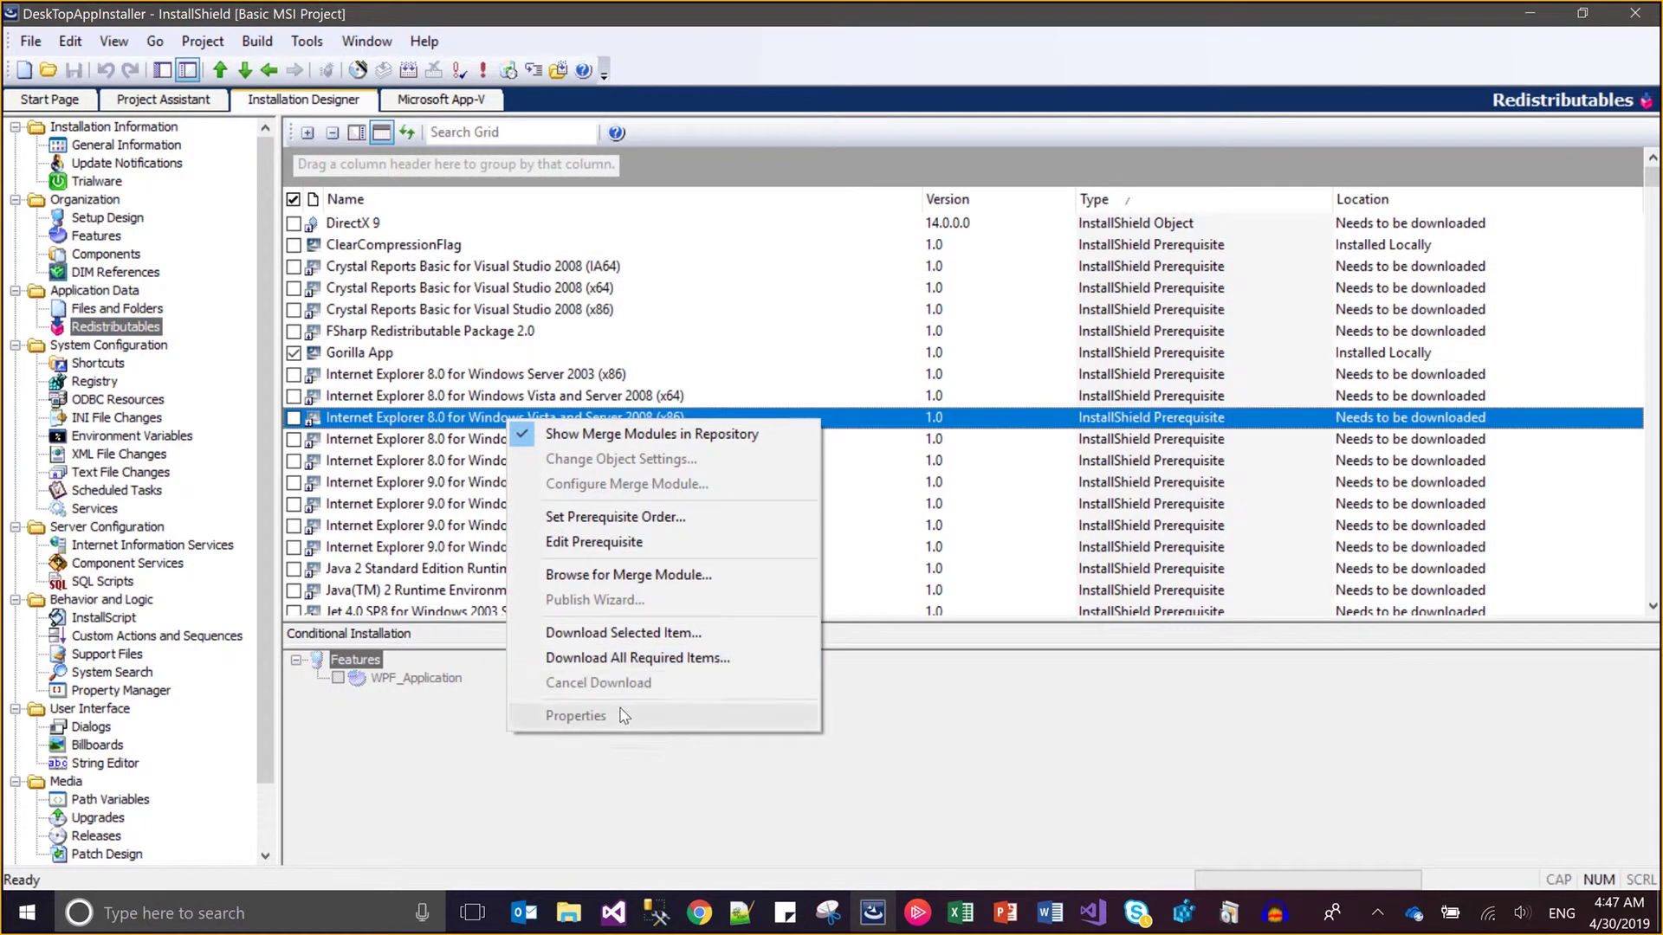
left_click(427, 355)
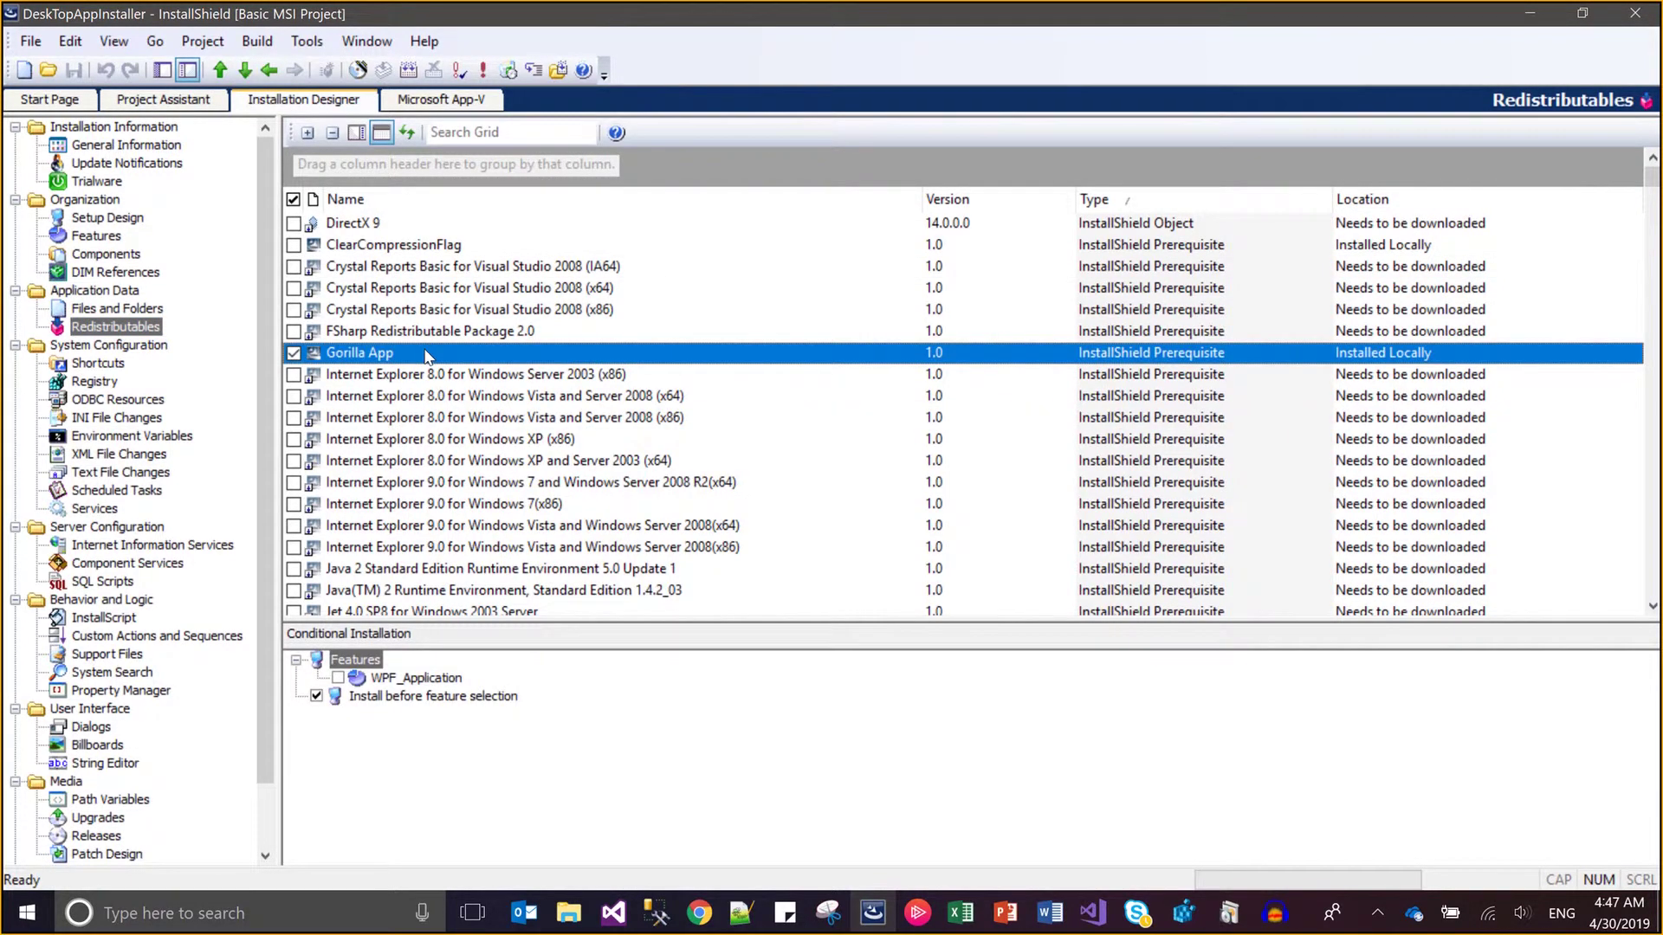
right_click(427, 355)
left_click(540, 647)
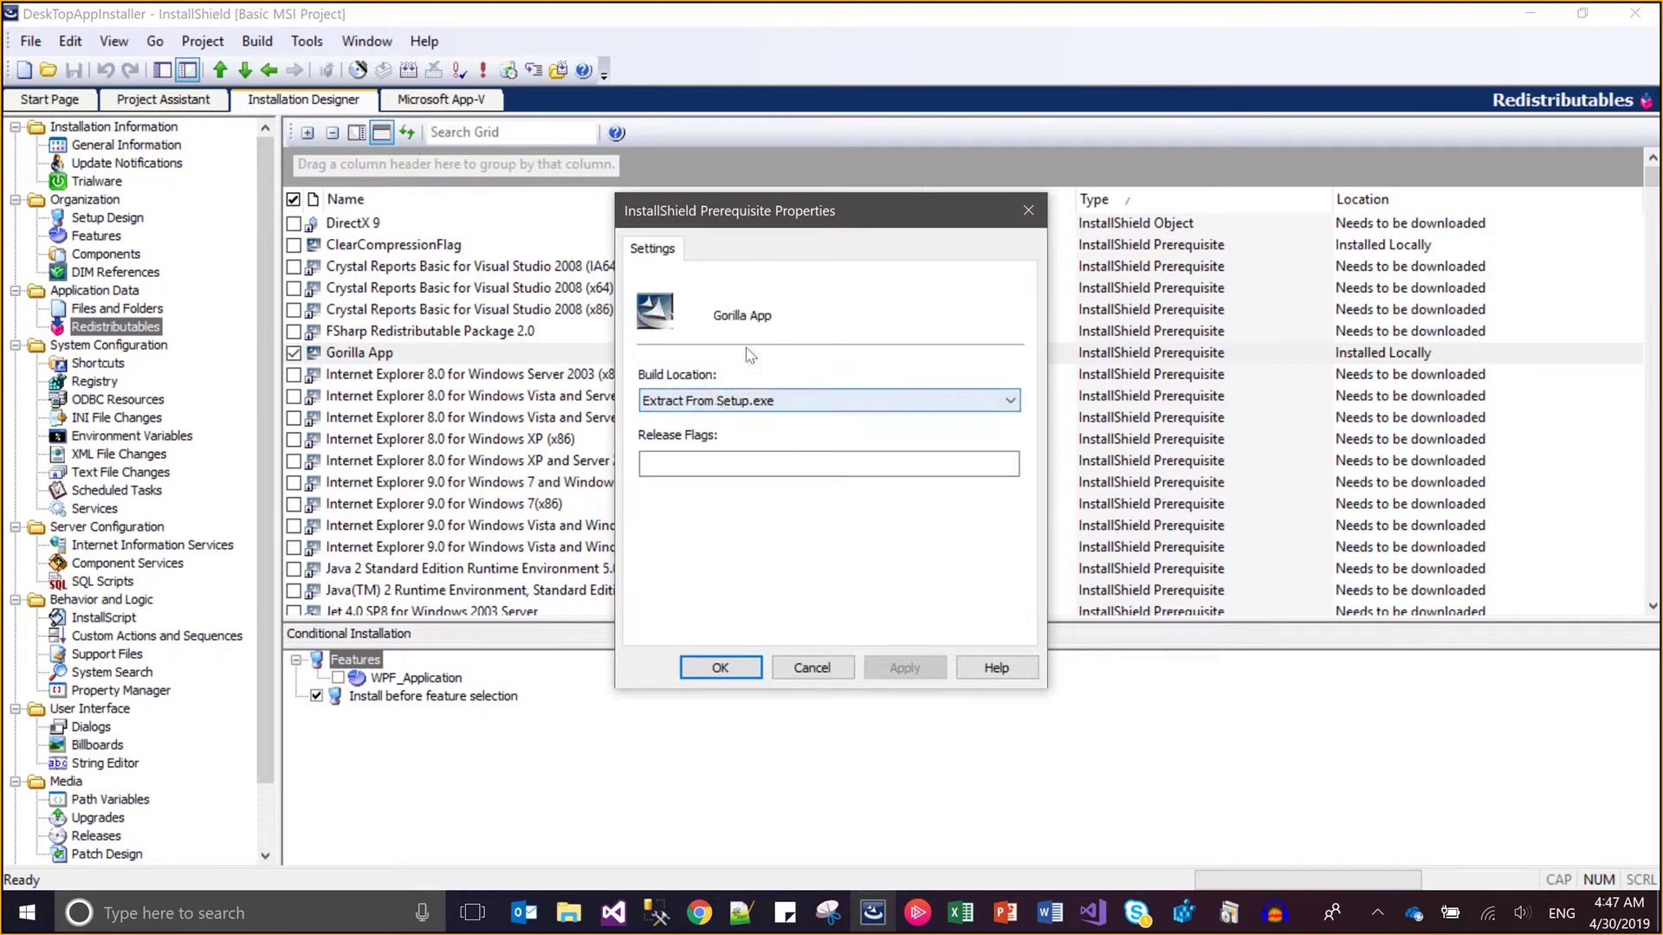
left_click(1028, 210)
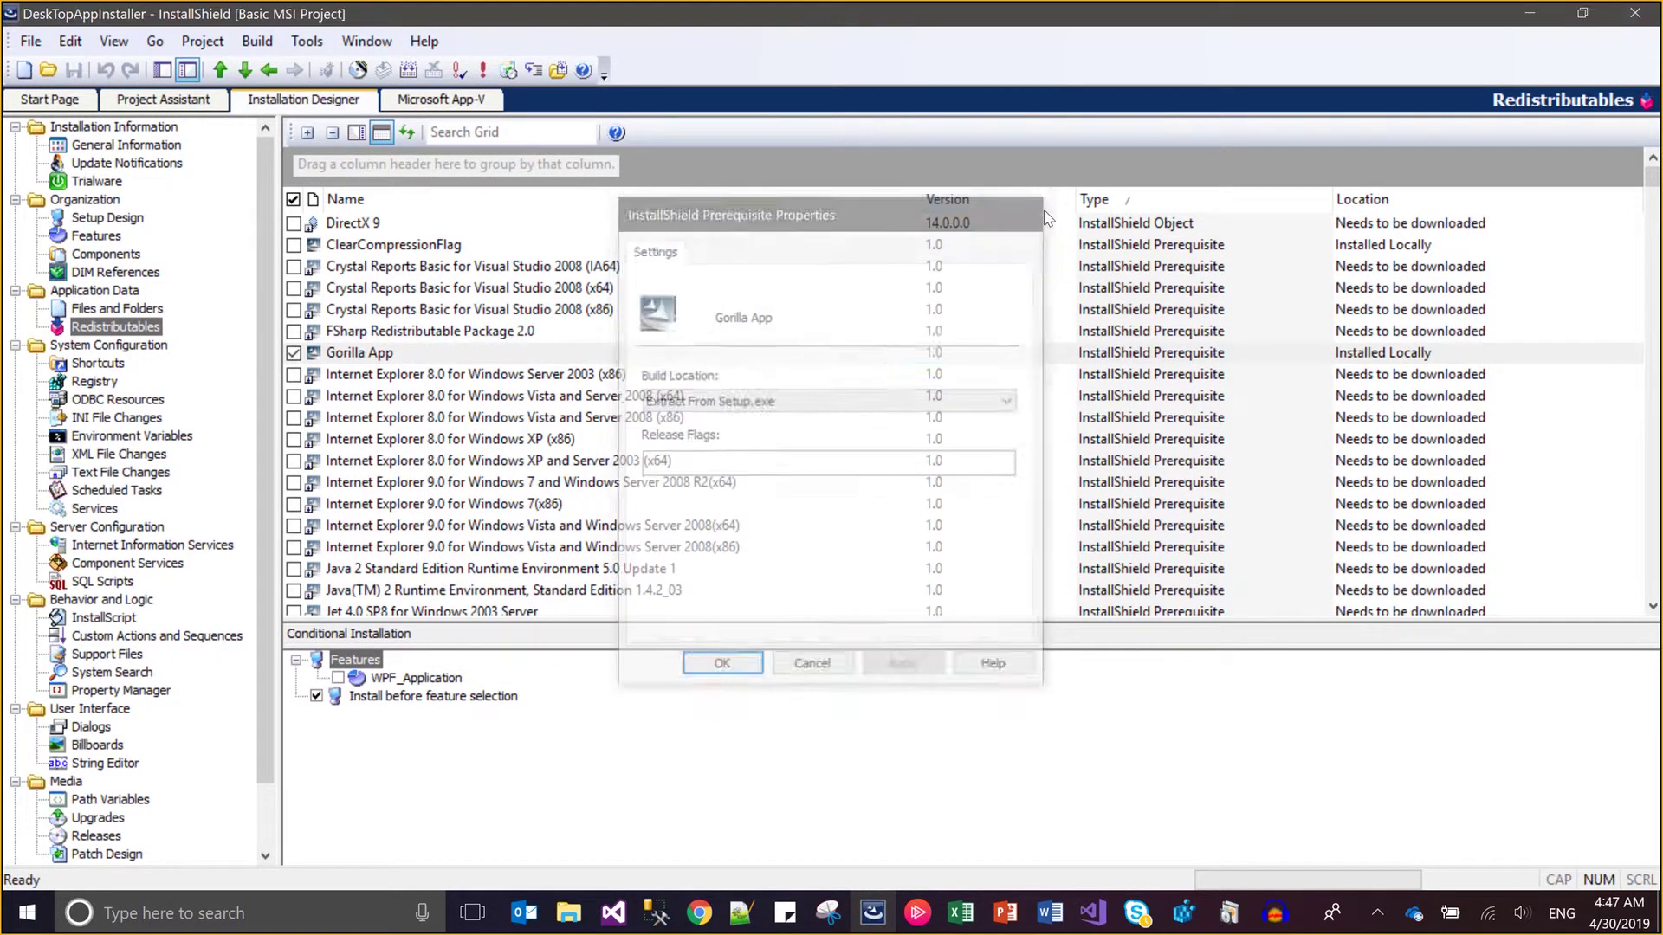
- Recheck the InstallShield Prerequisites Location of Kudos Release in Releases, then go back to Redistributables and select Gorilla App
left_click(95, 836)
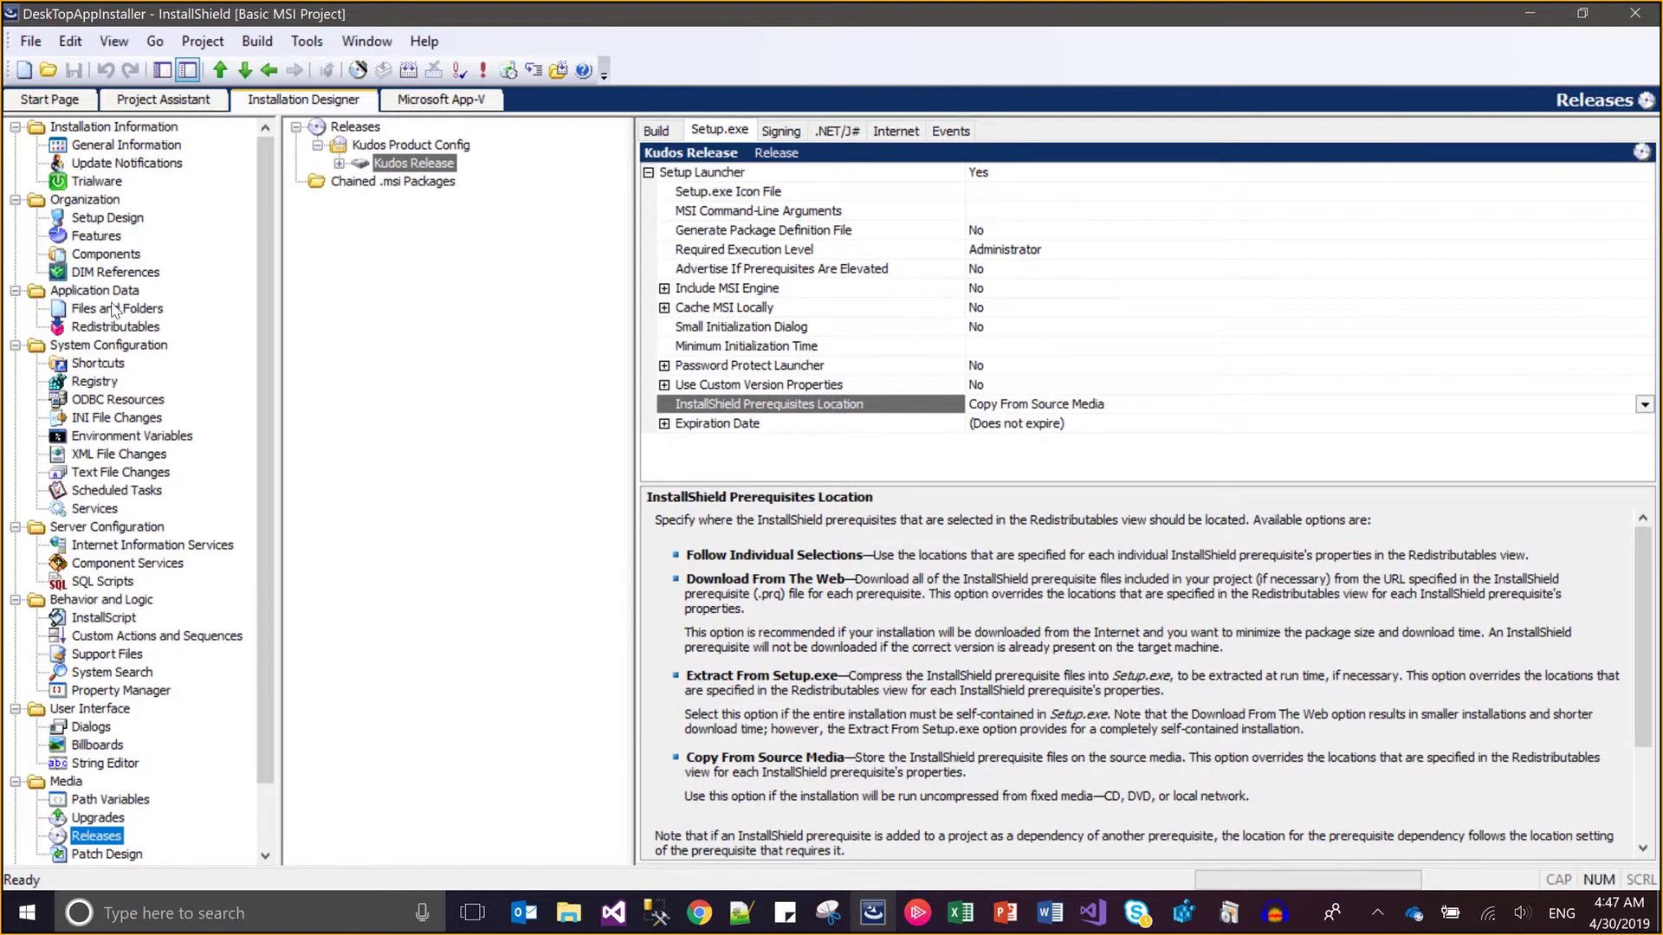
left_click(115, 331)
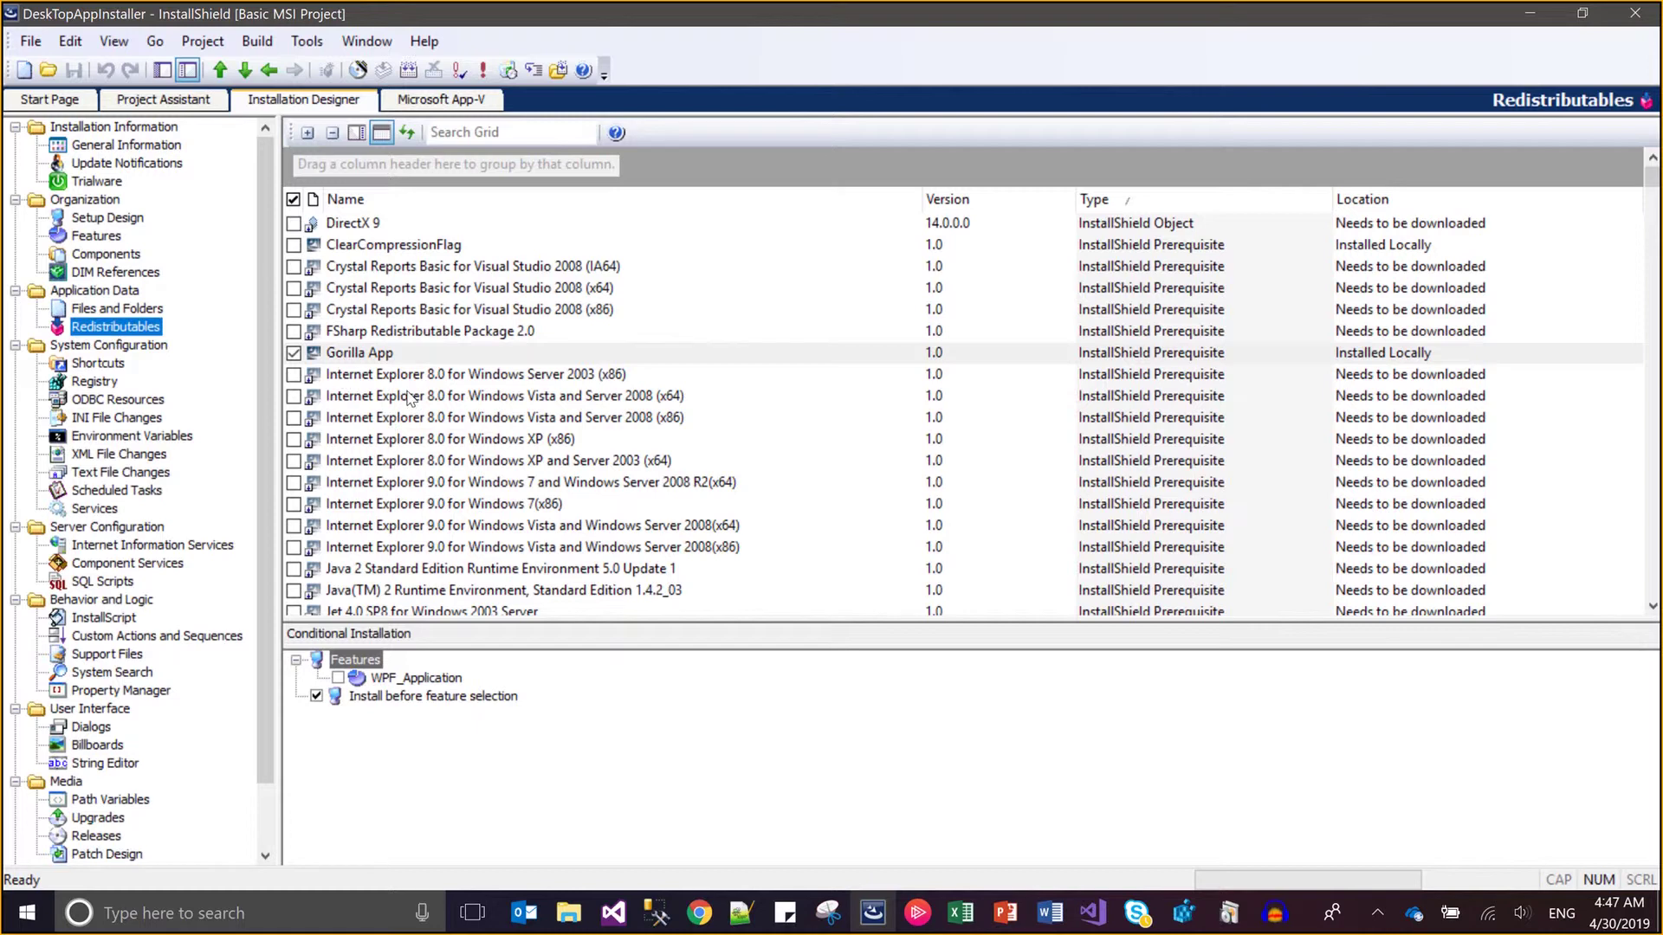
left_click(383, 359)
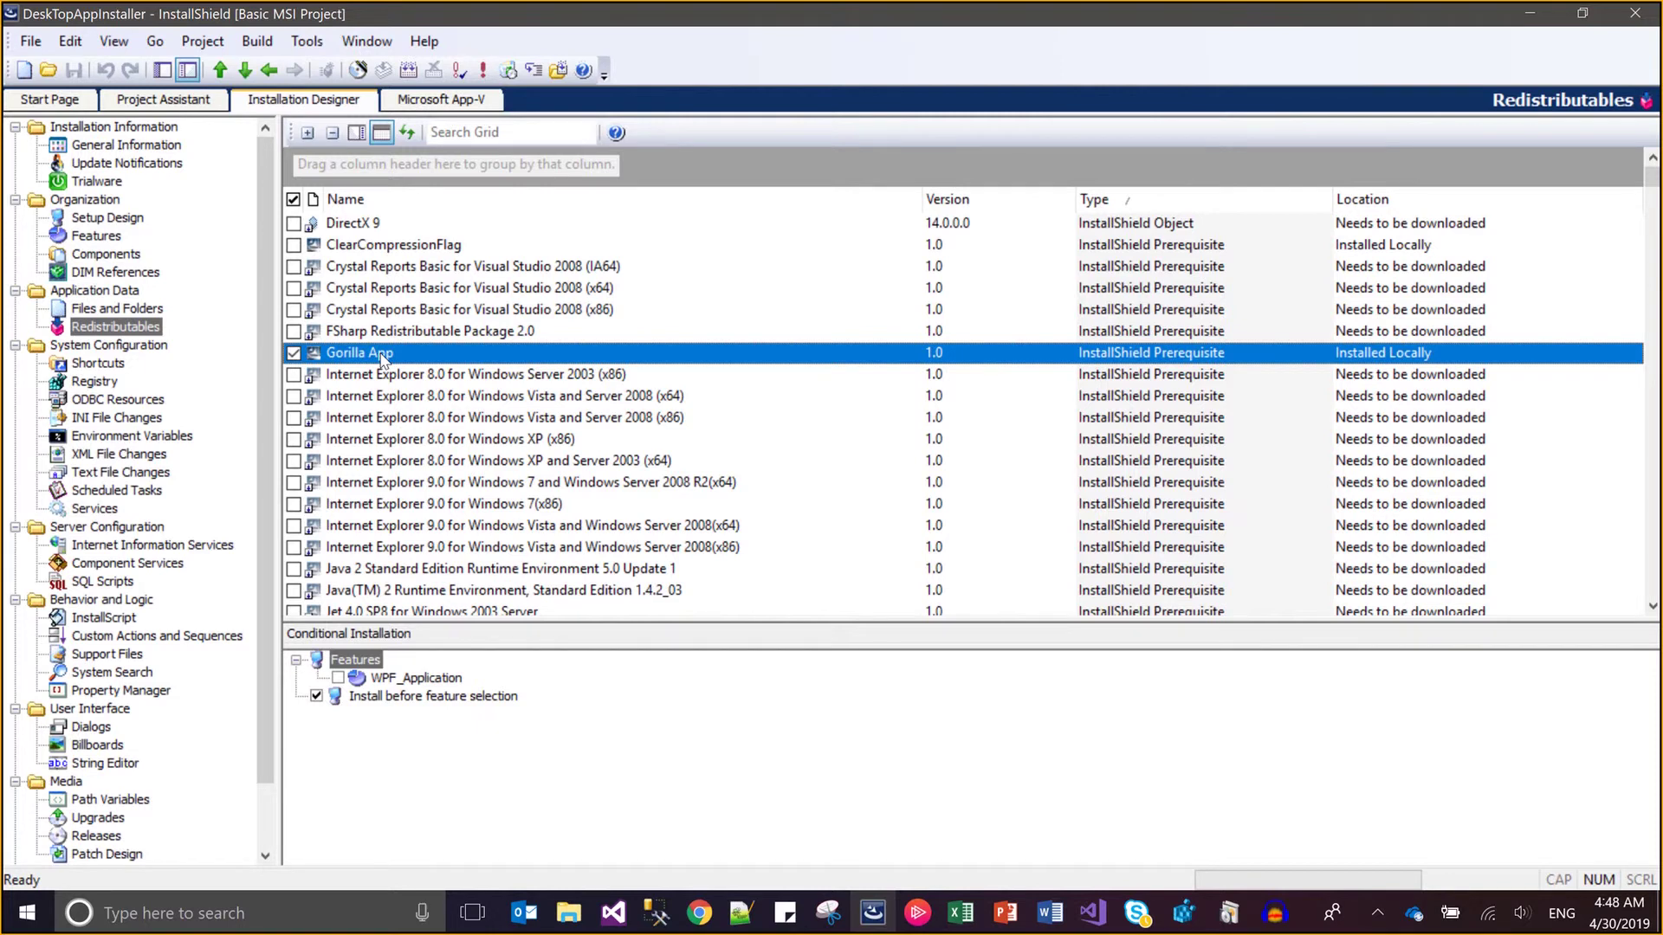
mouse_move(831, 2)
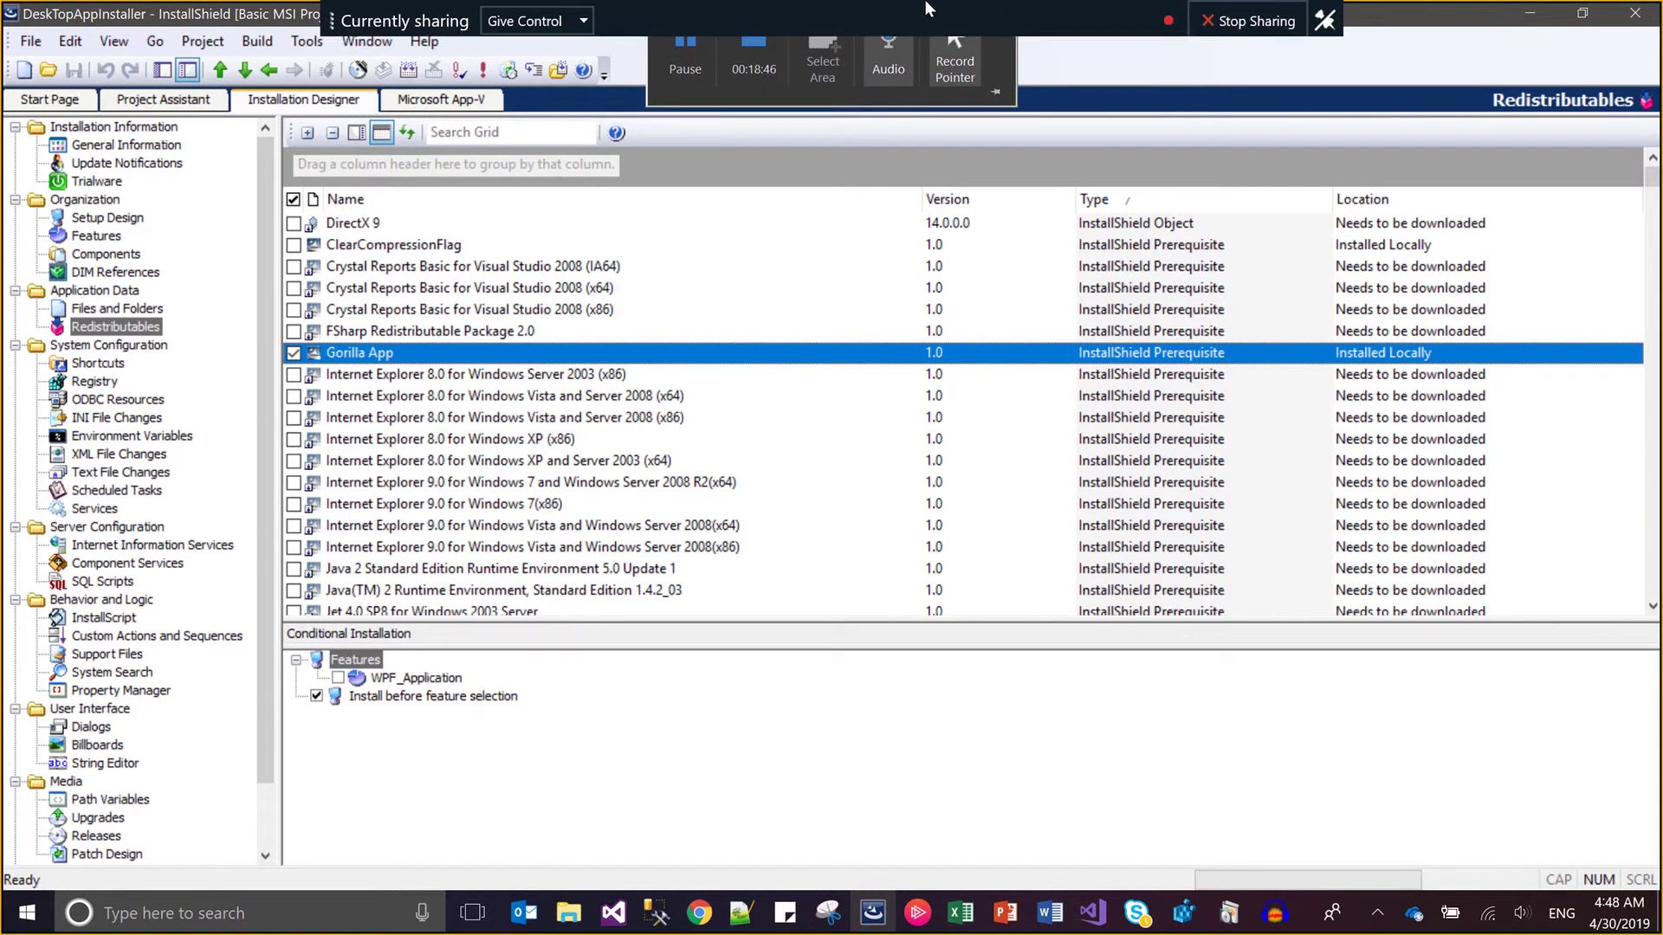